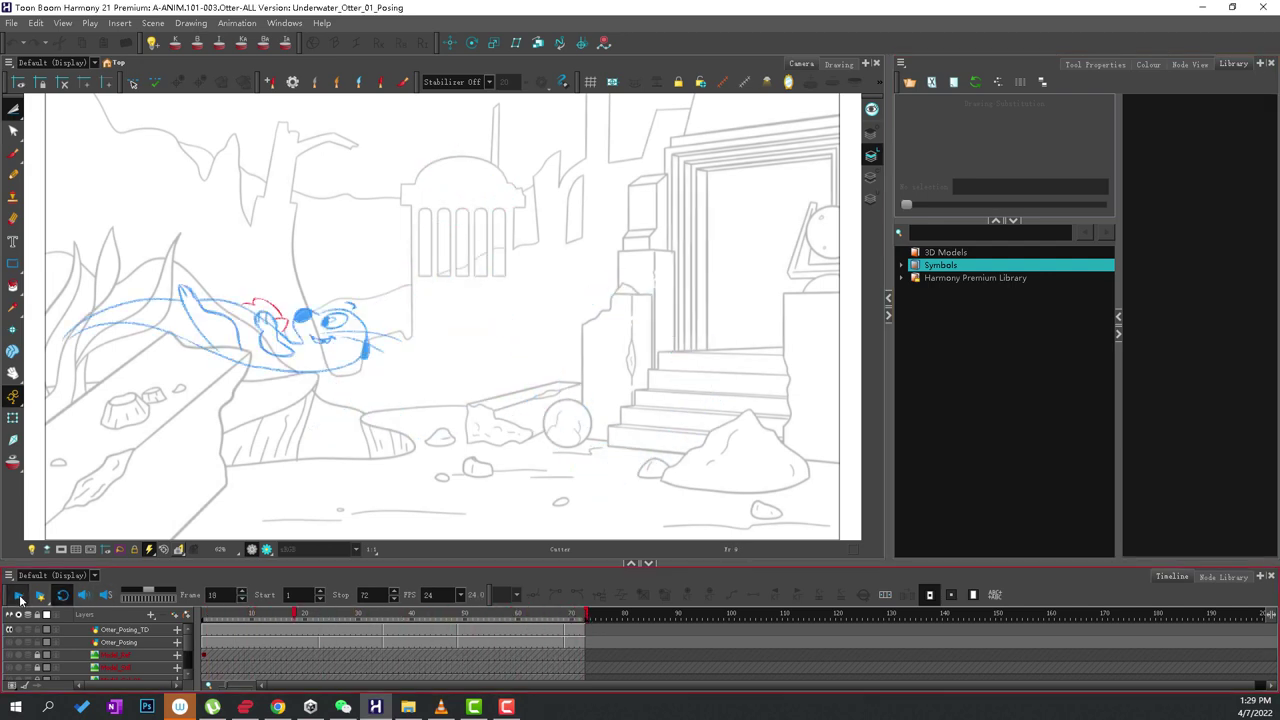
Play the otter posing animation forward on the timeline.
left_click(18, 595)
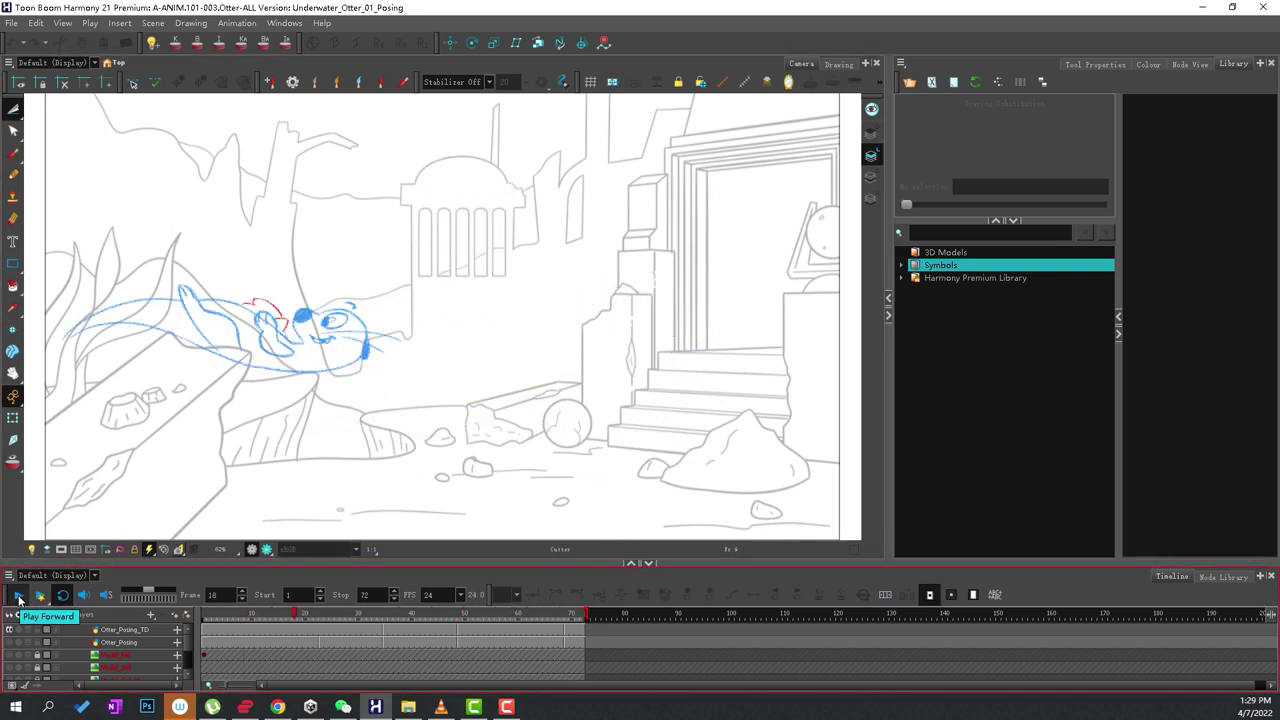
left_click(10, 22)
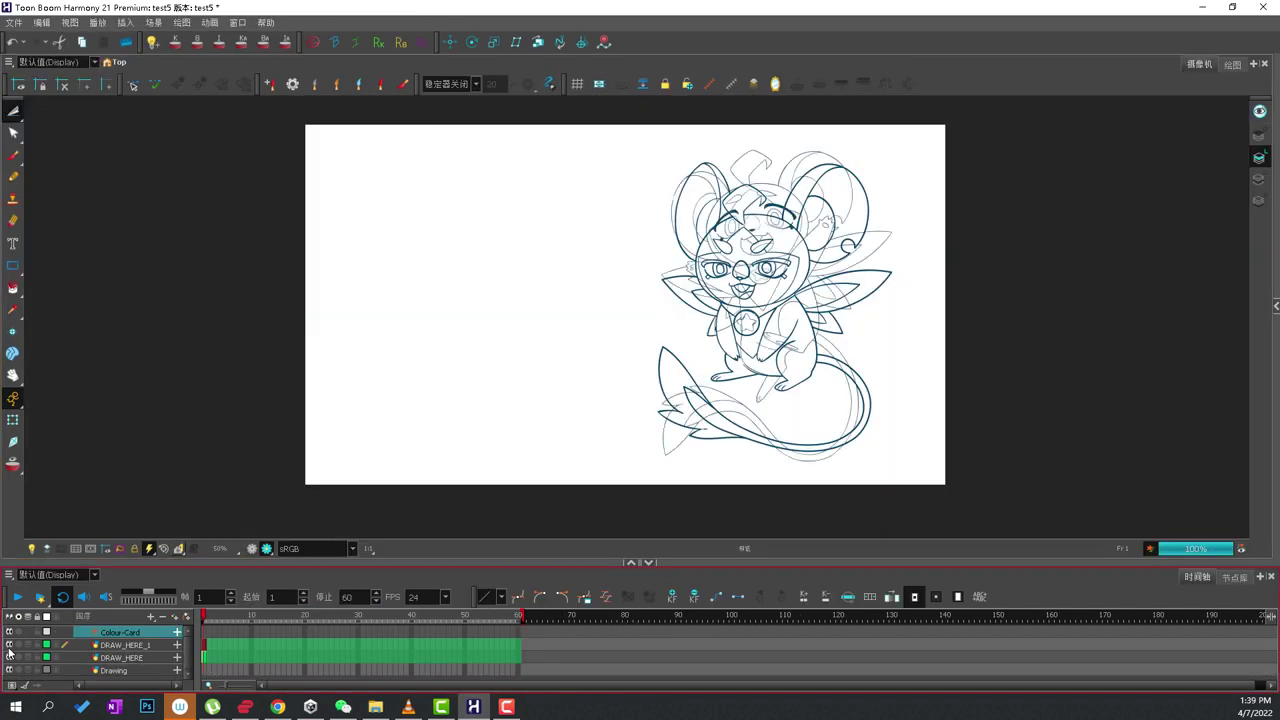
Compare the drawings on DRAW_HERE_1 and DRAW_HERE by toggling layer visibility, leaving DRAW_HERE_1 hidden and DRAW_HERE shown.
left_click(9, 646)
left_click(9, 646)
left_click(9, 658)
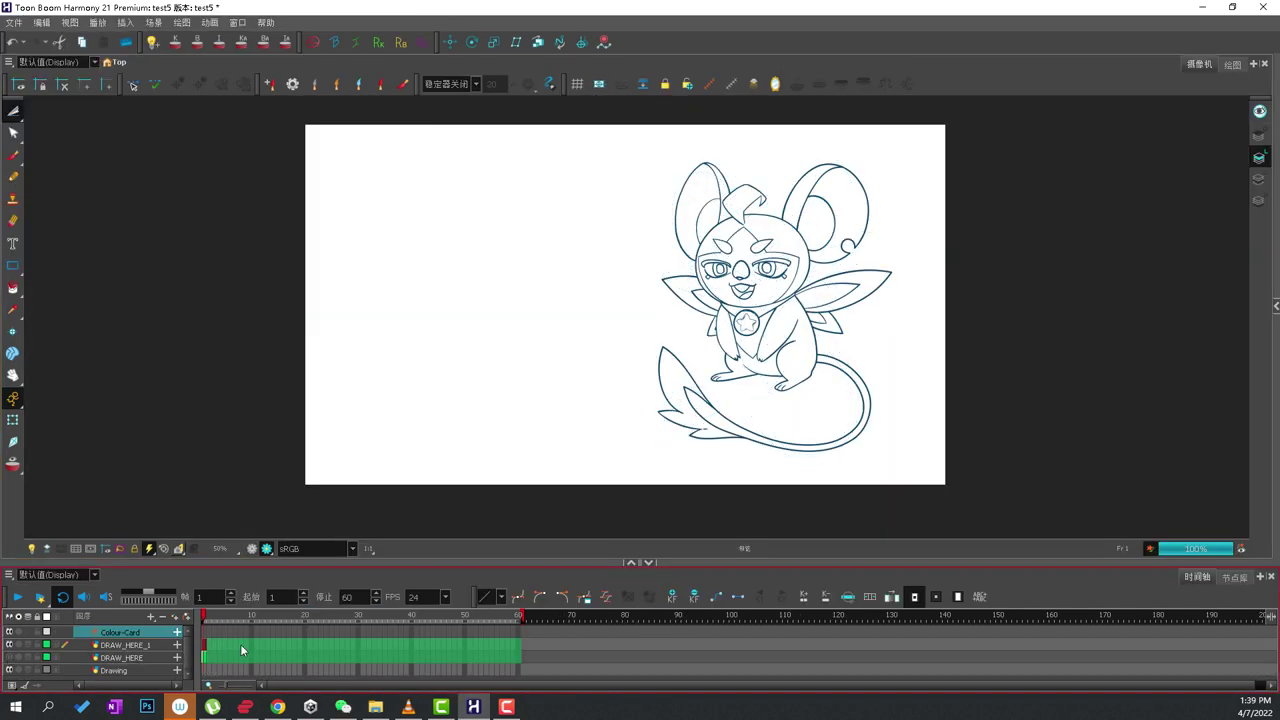
left_click(9, 658)
left_click(9, 646)
Expand the DRAW_HERE layer's thumbnails and load a pencil preset for the Brush, recovering its missing colours.
key("alt+b")
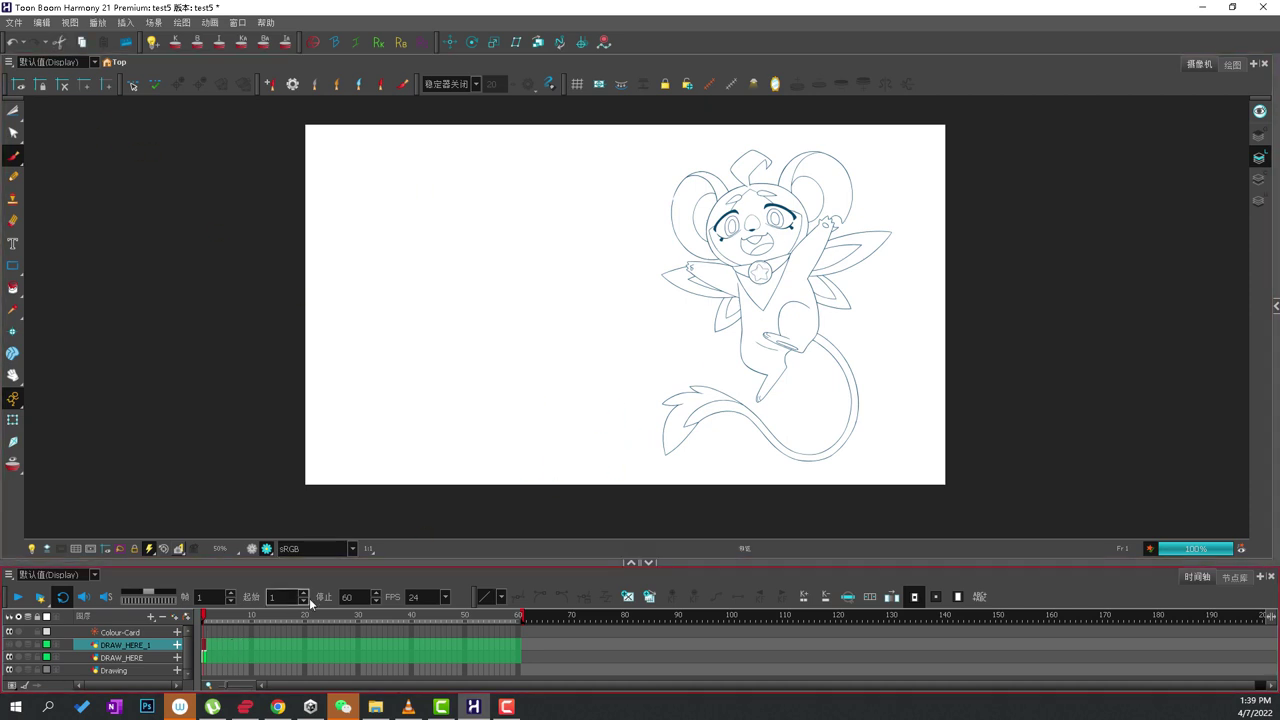
left_click_drag(228, 686, 240, 686)
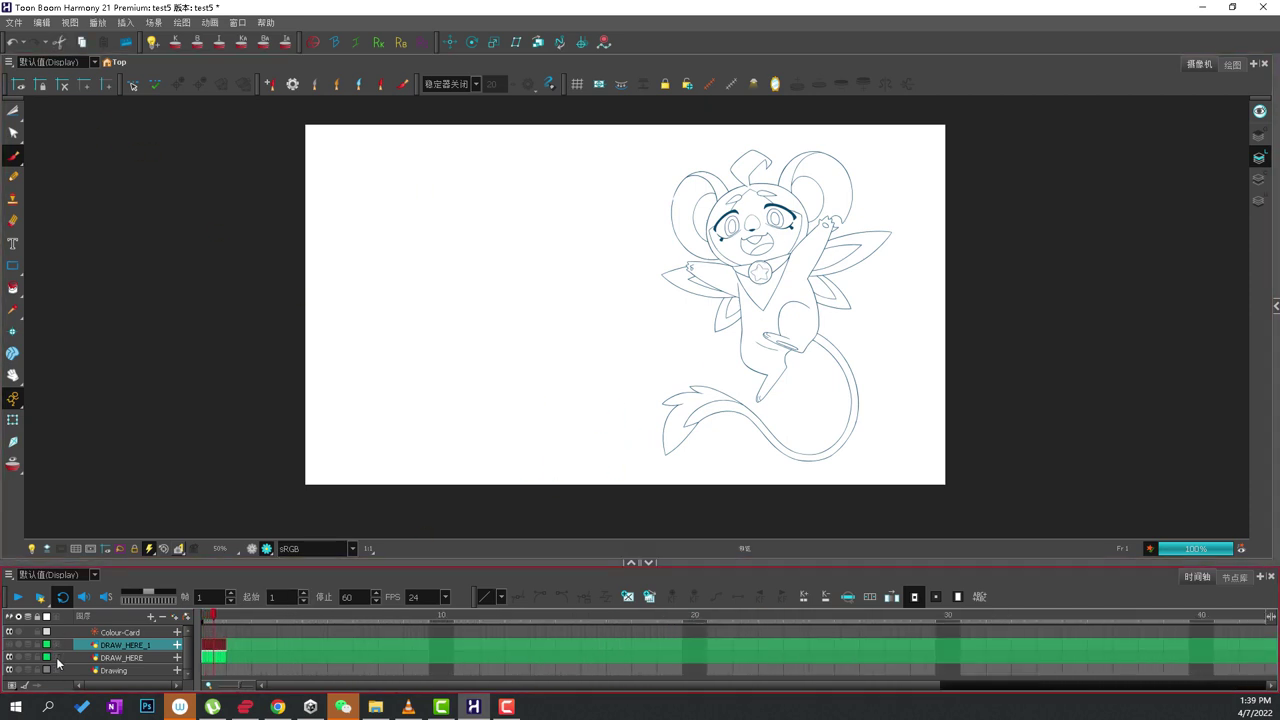
left_click(58, 660)
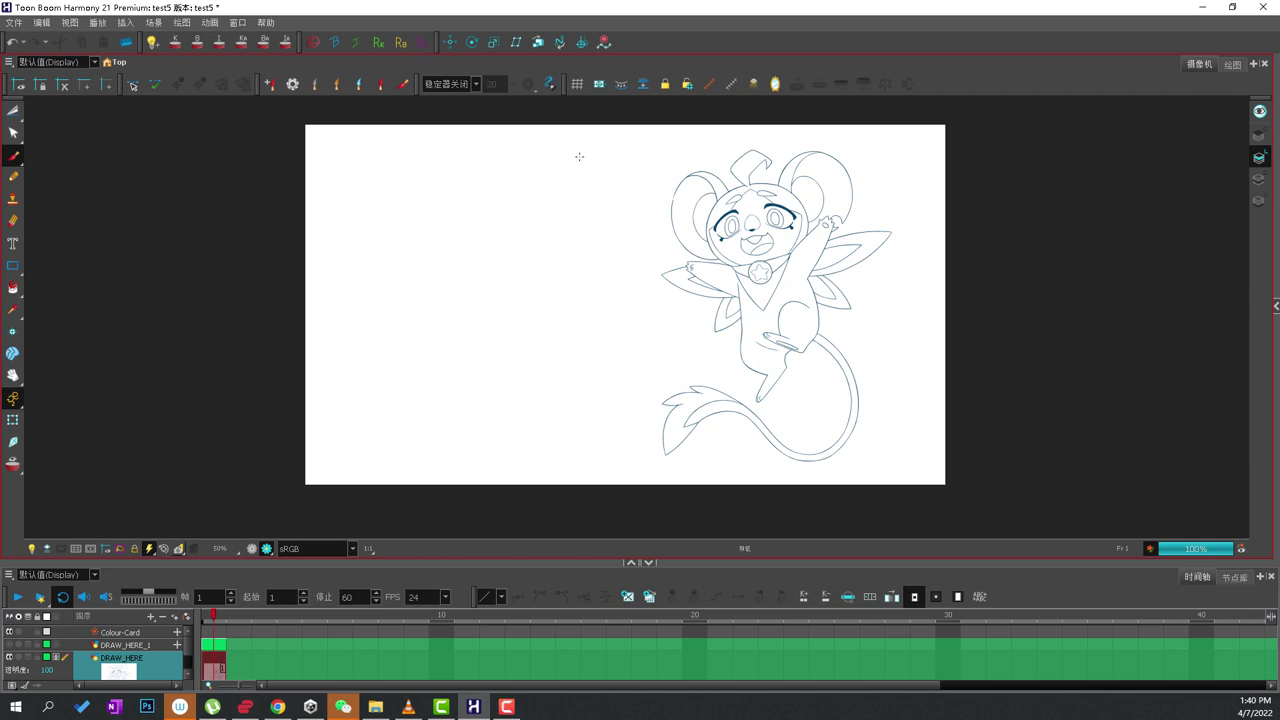
left_click(358, 85)
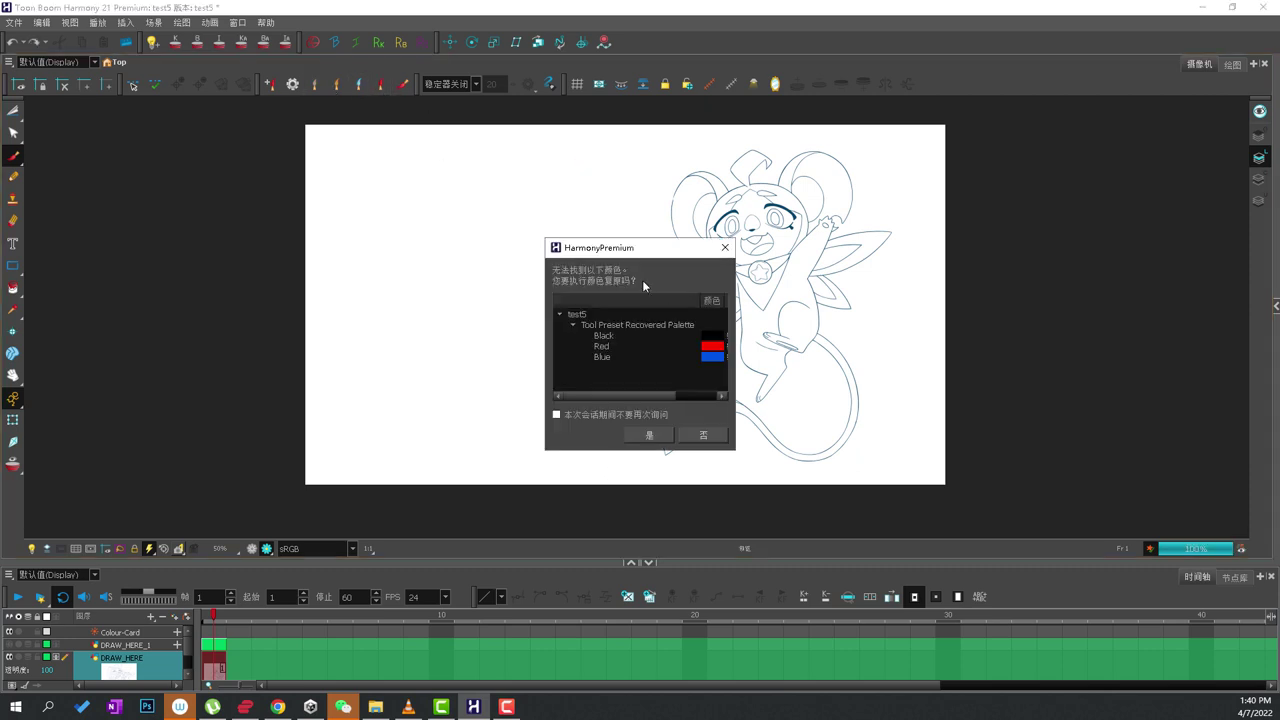
left_click(651, 434)
Write "Final" in red beside the flying pose on the DRAW_HERE layer.
mouse_move(583, 170)
left_mouse_down()
mouse_move(585, 221)
mouse_move(613, 161)
left_mouse_up()
mouse_move(586, 193)
left_mouse_down()
mouse_move(607, 186)
mouse_move(621, 206)
left_mouse_up()
left_click_drag(626, 205, 640, 196)
left_click_drag(648, 183, 647, 195)
left_click_drag(660, 152, 662, 188)
Move the "Final" drawing to frame 2 on DRAW_HERE and make the DRAW_HERE_1 layer visible.
left_click(98, 670)
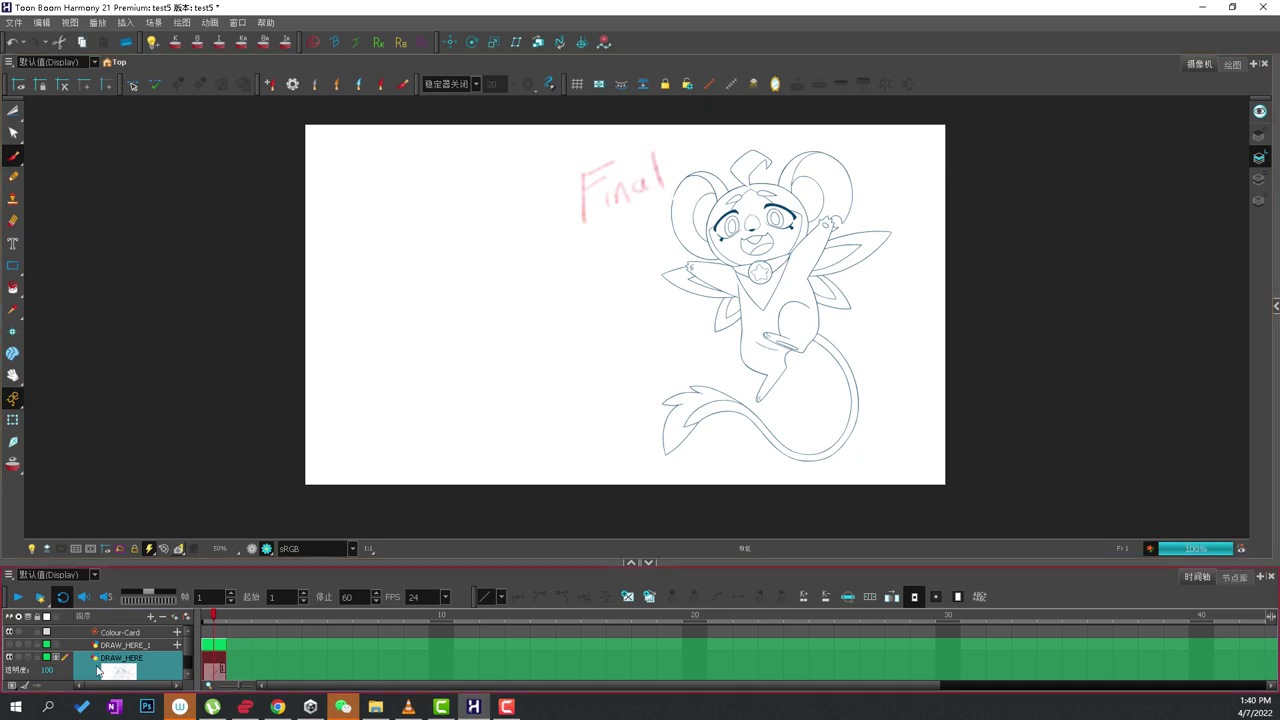
left_click_drag(216, 665, 239, 665)
left_click(213, 645)
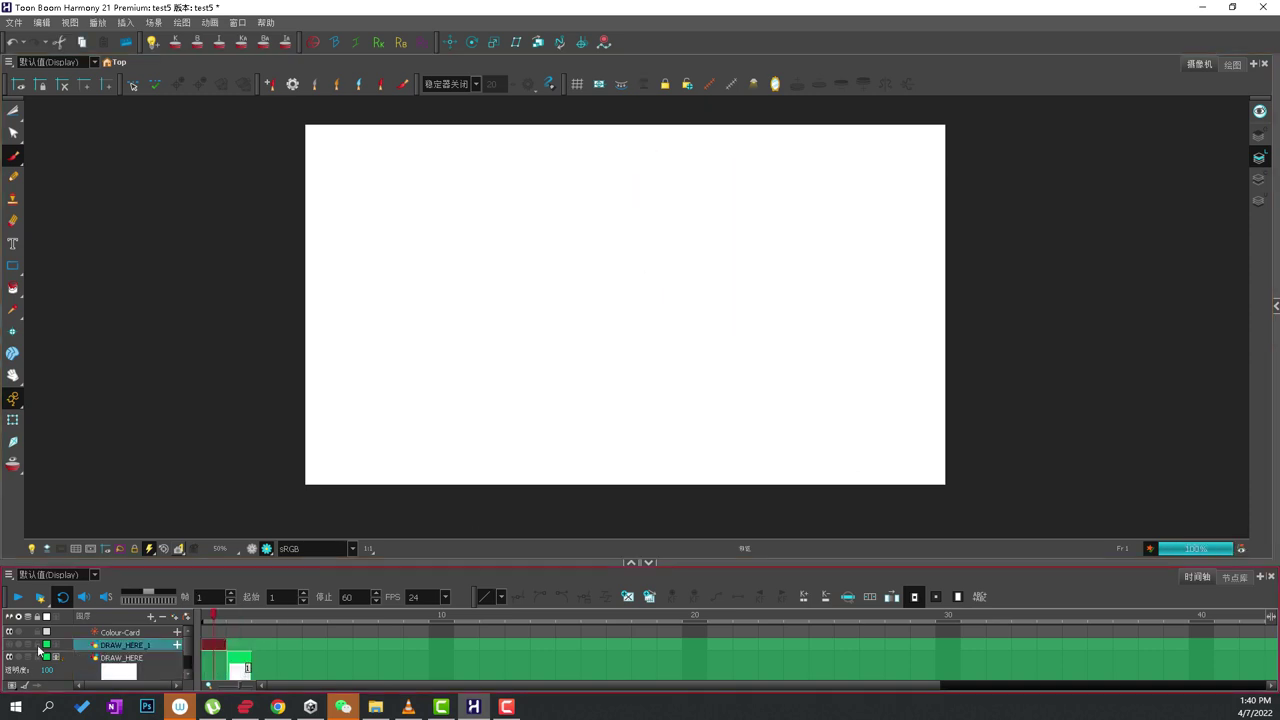
left_click(9, 646)
Write "Start" in red beside the sitting pose on frame 1 of DRAW_HERE_1.
left_click_drag(509, 199, 483, 236)
left_click_drag(516, 193, 519, 234)
mouse_move(508, 203)
left_mouse_down()
mouse_move(529, 198)
mouse_move(545, 226)
left_mouse_up()
mouse_move(550, 212)
left_mouse_down()
mouse_move(566, 196)
mouse_move(574, 214)
left_mouse_up()
left_click_drag(574, 190, 601, 180)
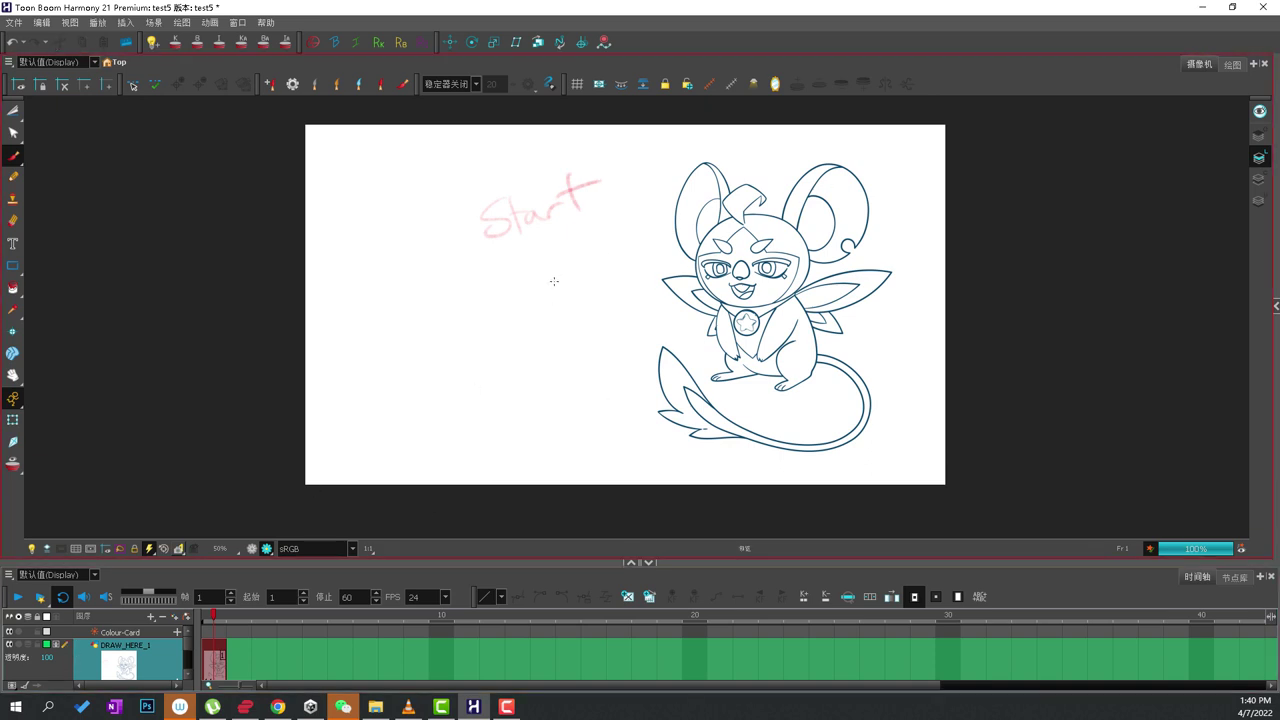
Move the "Start" drawing from DRAW_HERE_1 to frame 1 of the DRAW_HERE layer.
left_click_drag(307, 563, 312, 504)
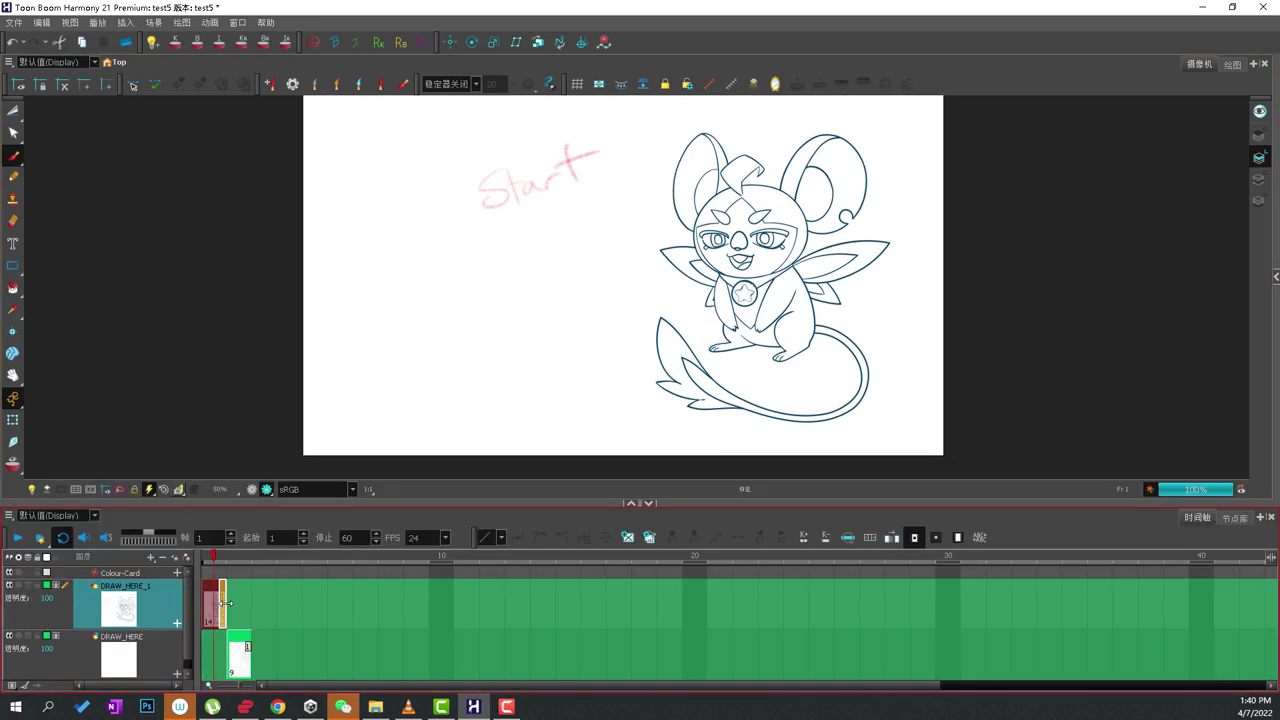
left_click(213, 642, "shift")
left_click_drag(213, 618, 214, 650)
left_click(231, 618)
left_click(217, 619)
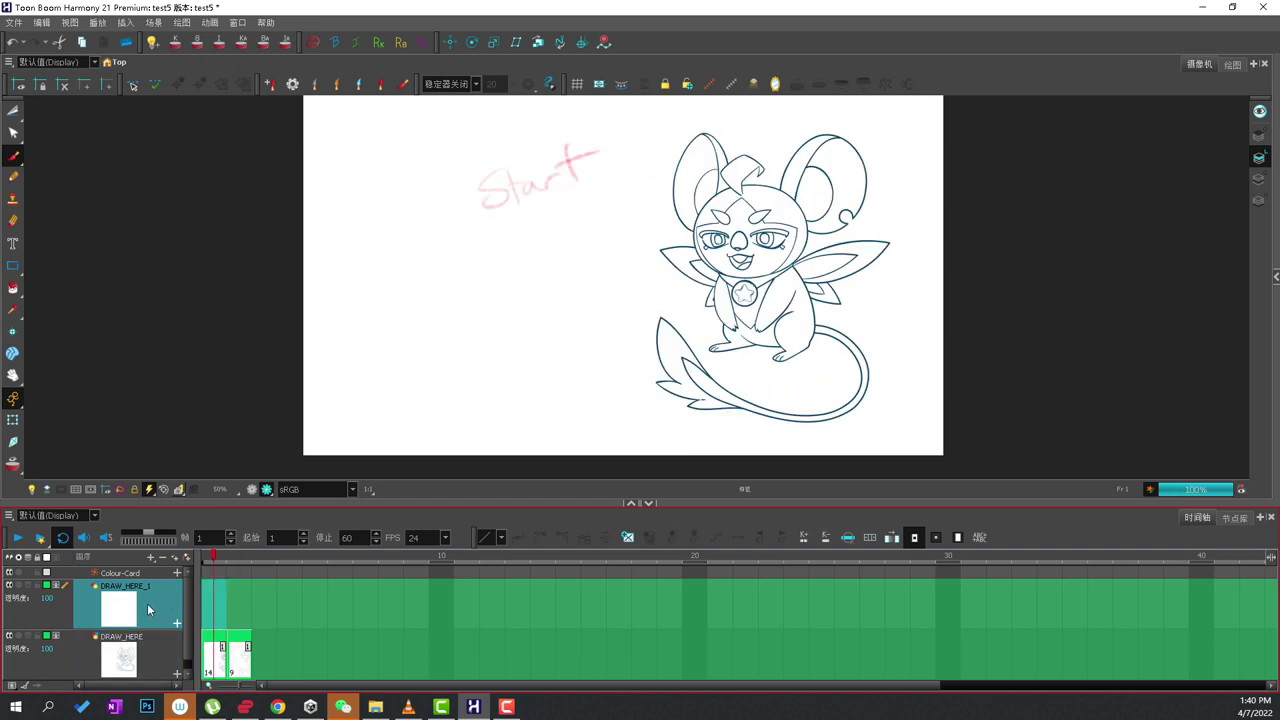
Collapse the thumbnails of DRAW_HERE_1 and rename the DRAW_HERE layer as rough.
right_click(148, 610)
left_click(172, 598)
left_click(216, 613)
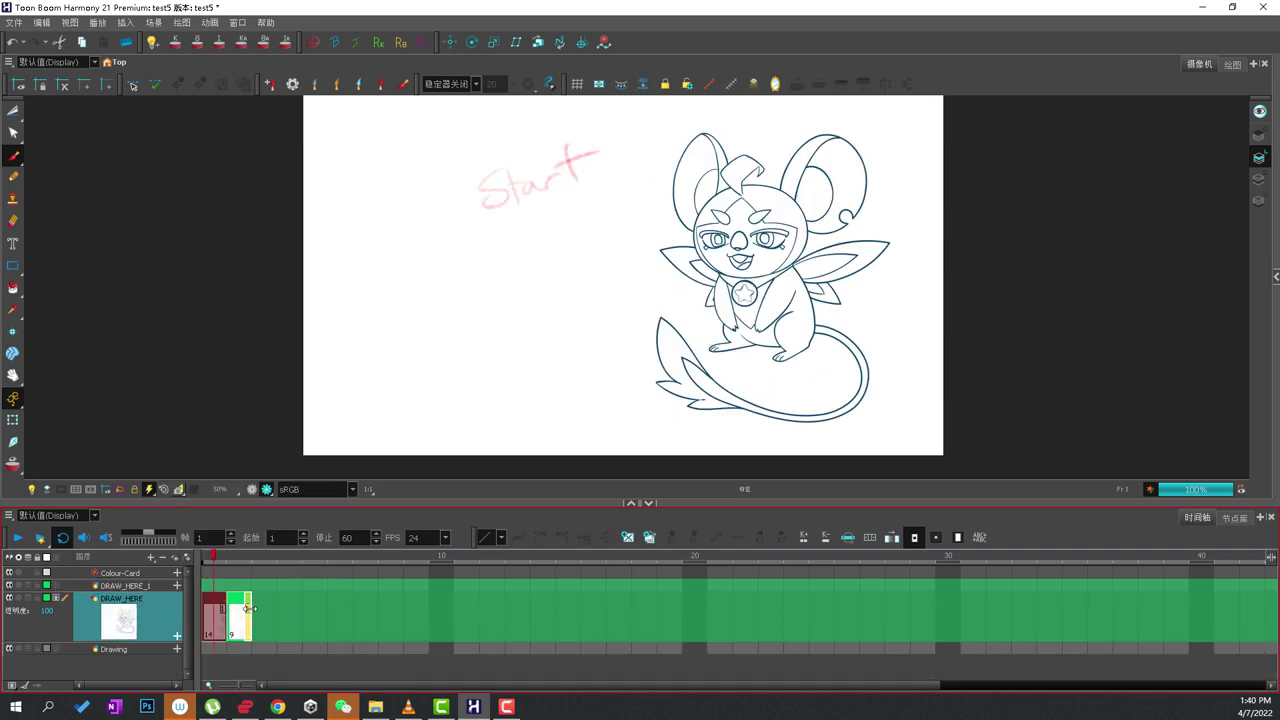
double_click(130, 599)
type("rough")
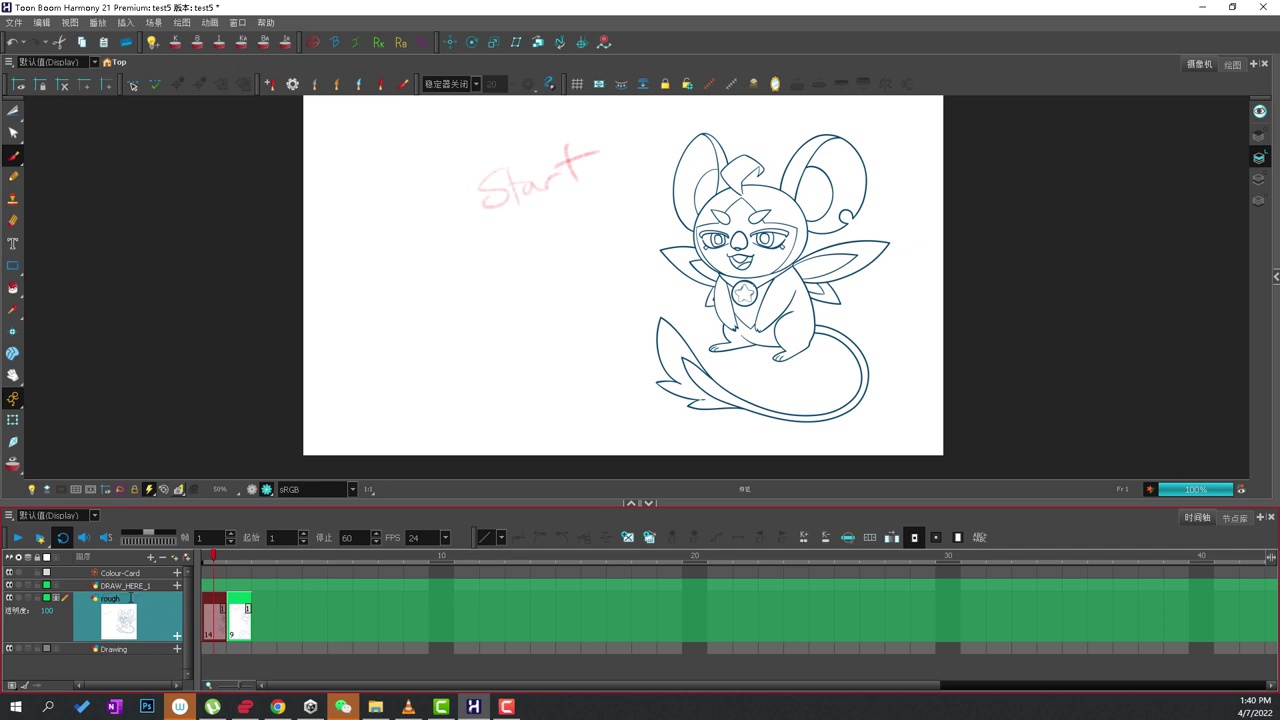
key("Return")
Flip between frames 1 and 2 of the rough layer to compare the start and final poses.
left_click(239, 622)
left_click(216, 622)
scroll(447, 319, "down", 2)
left_click(237, 623)
left_click(214, 623)
left_click(240, 625)
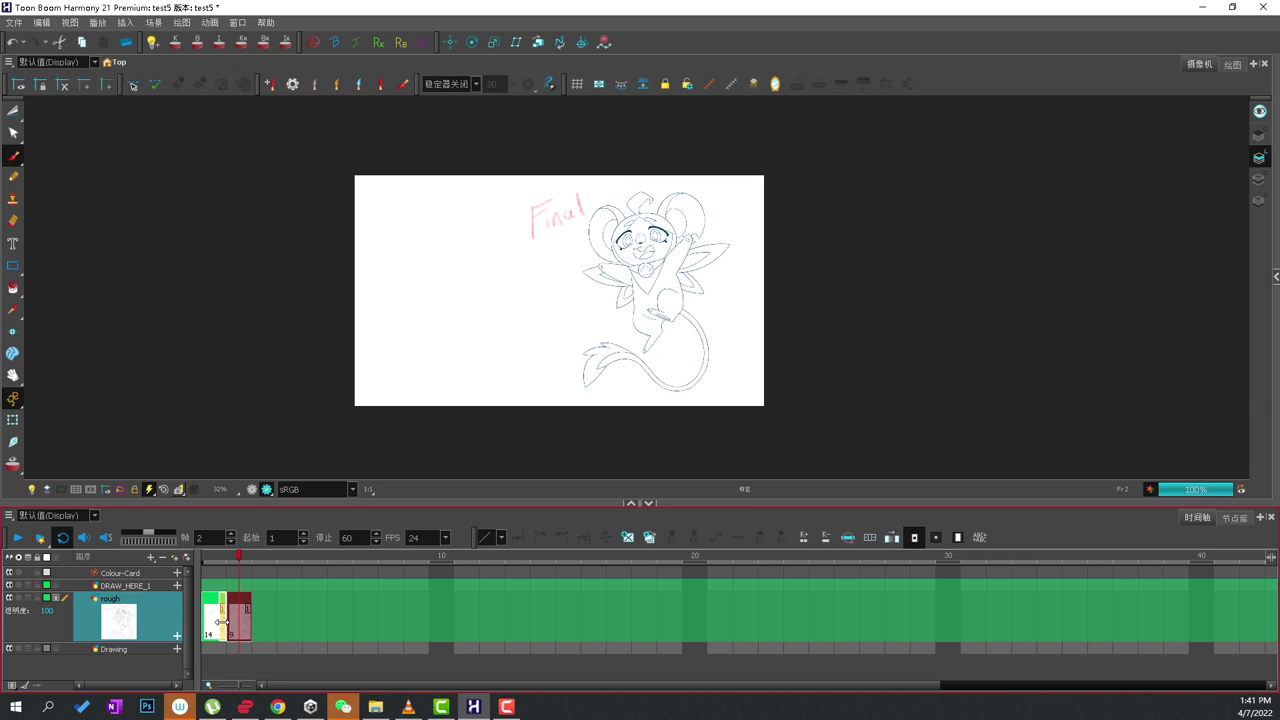
left_click(216, 622)
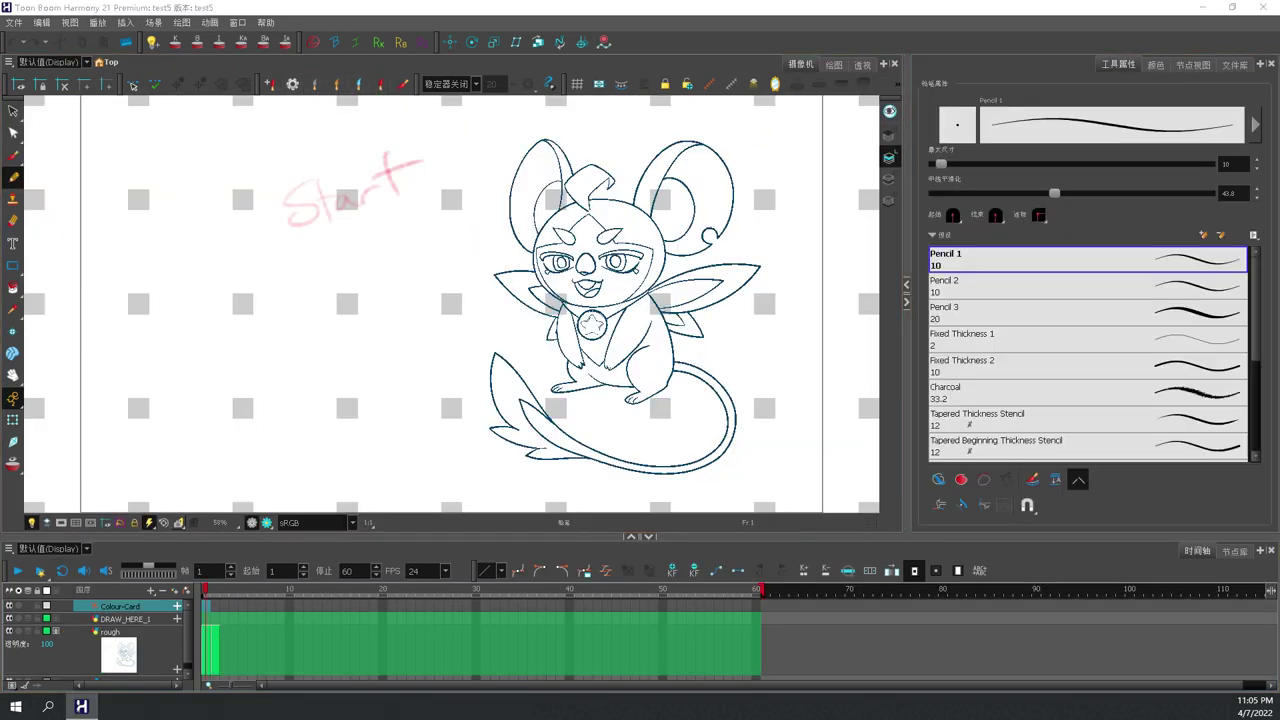
Update the Pencil HB tool preset with the Pencil HB brush at size 36.
left_click_drag(570, 218, 337, 161)
left_click(13, 156)
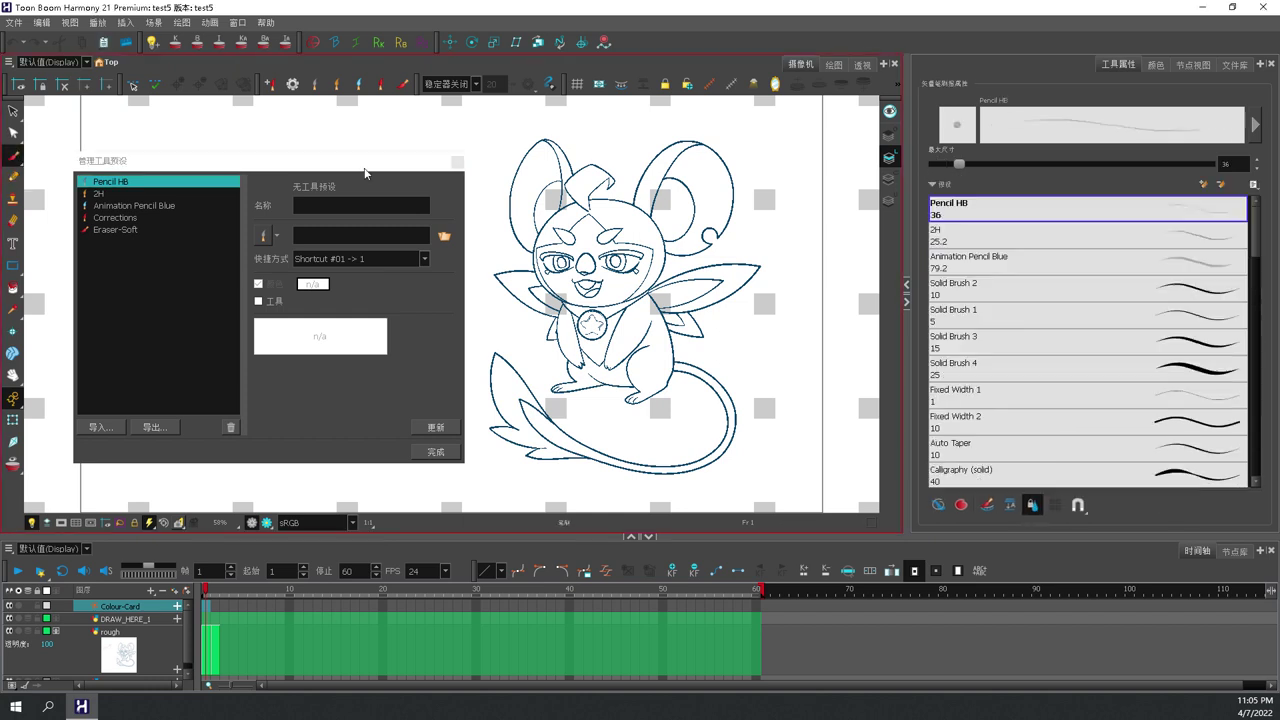
left_click(441, 429)
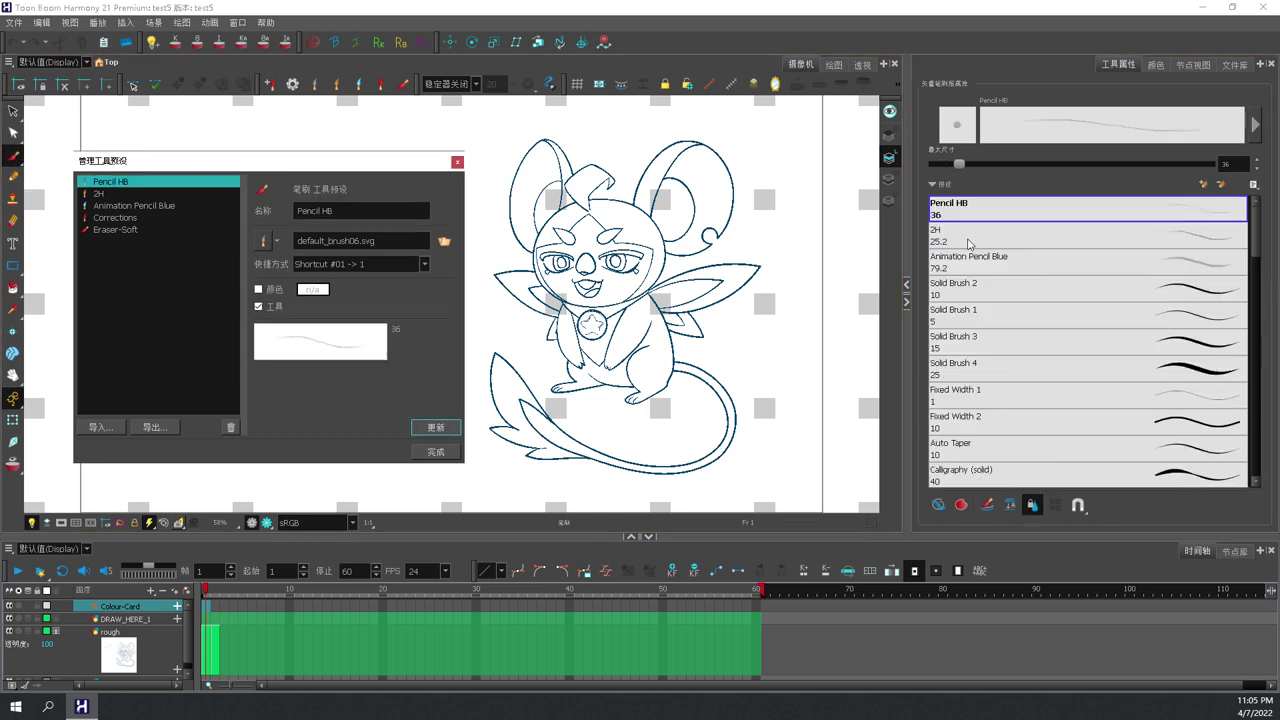
Update the Animation Pencil Blue tool preset with the brush of the same name.
left_click(163, 205)
left_click(980, 244)
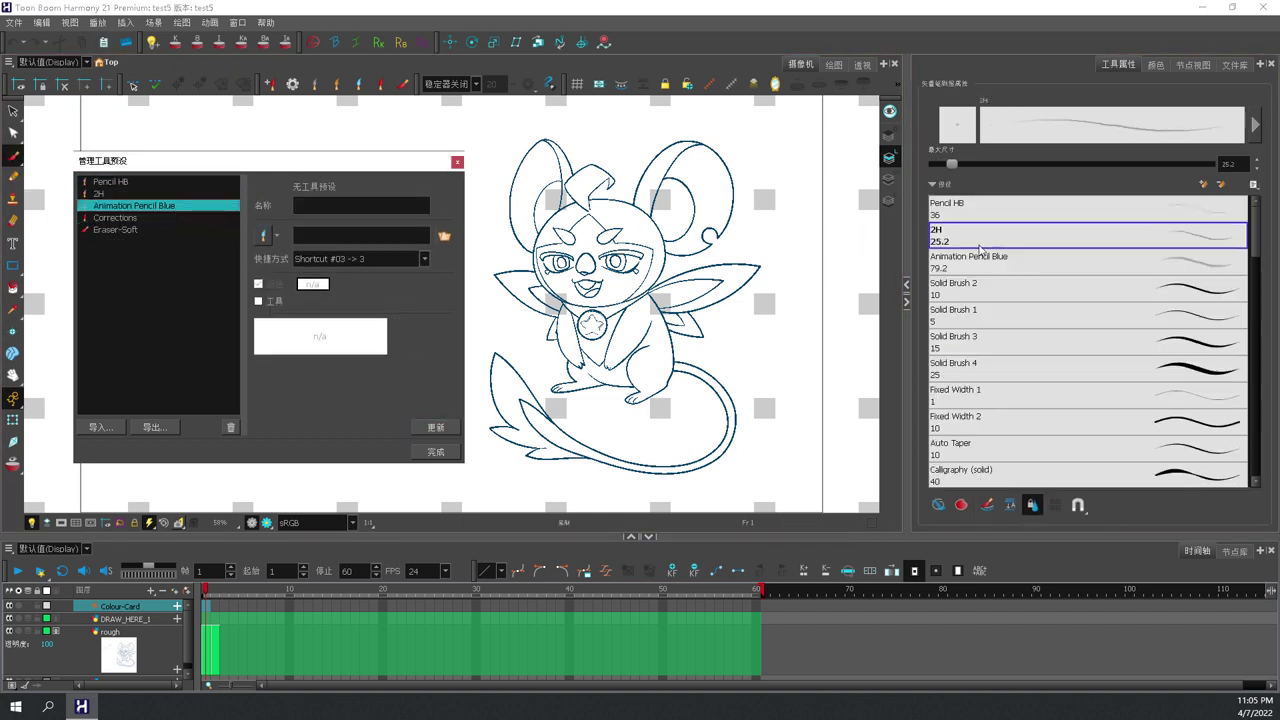
left_click(984, 260)
left_click(445, 426)
Update the Corrections tool preset using the Animation Pencil Blue brush.
left_click(154, 217)
left_click(1036, 293)
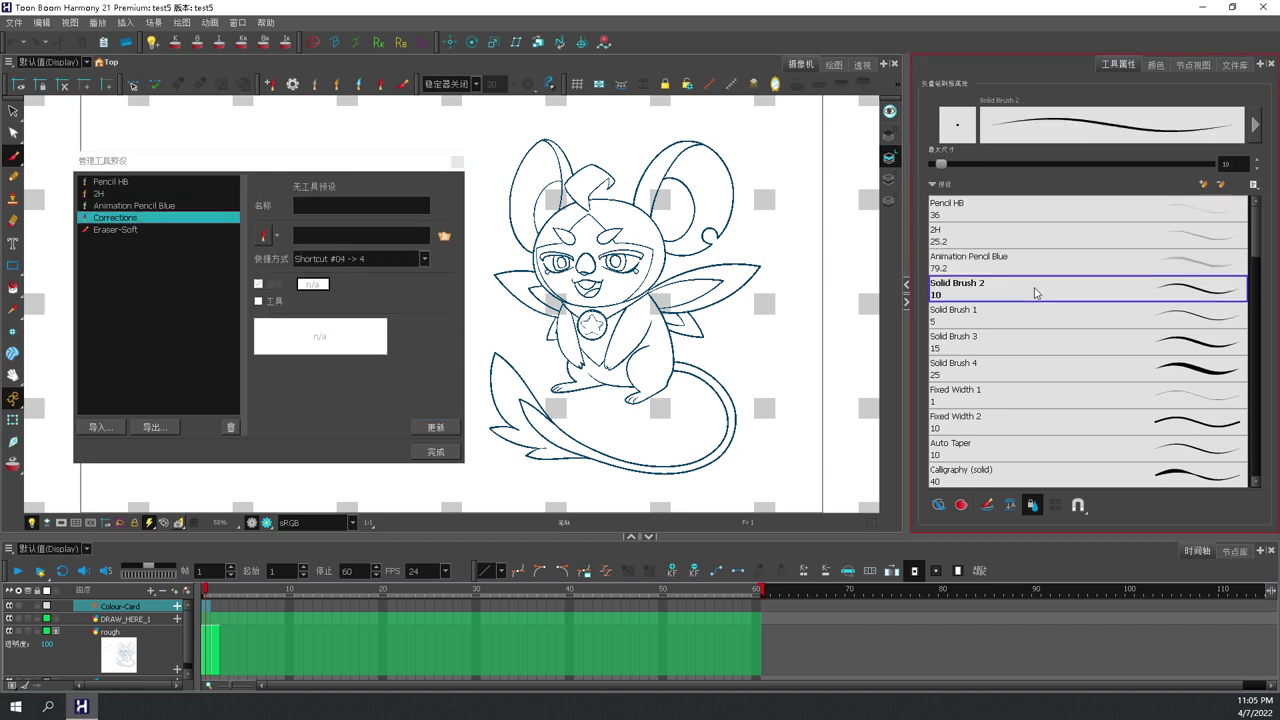
left_click(980, 262)
left_click(120, 217)
Update the Eraser-Soft preset with the Soft Eraser, and close the preset manager and the tool properties.
left_click(115, 229)
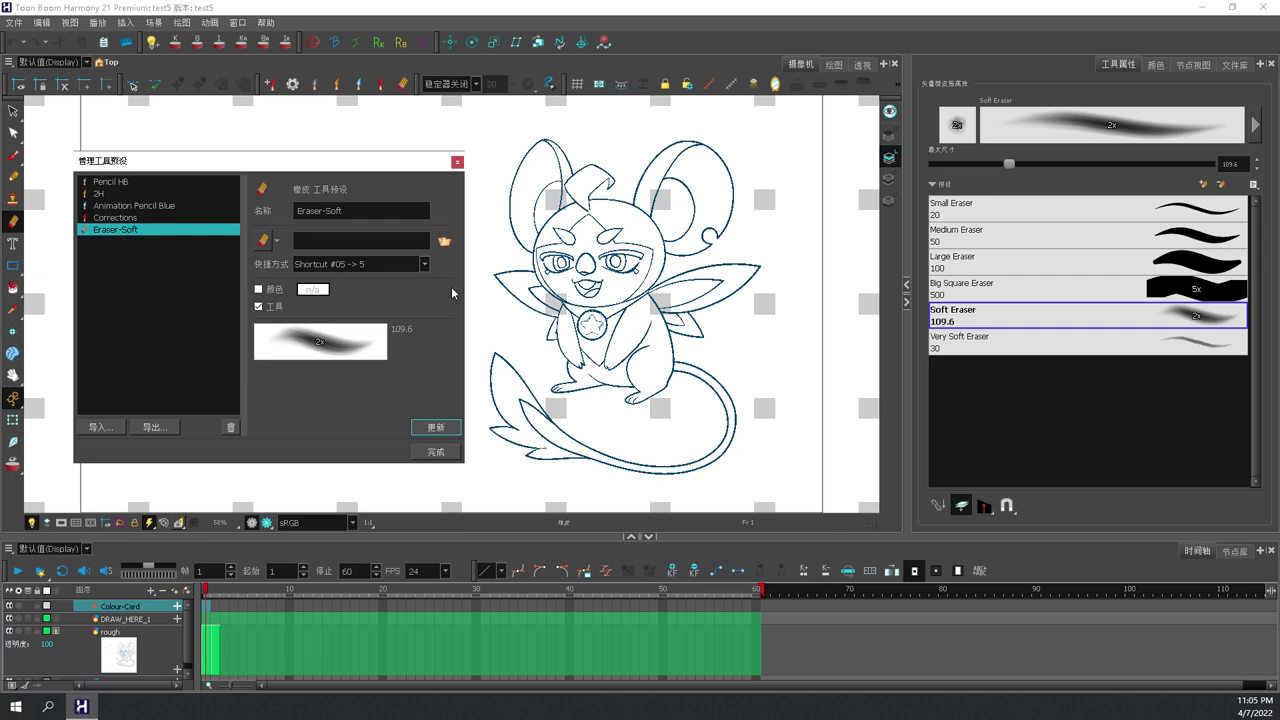
left_click(457, 162)
left_click(907, 300)
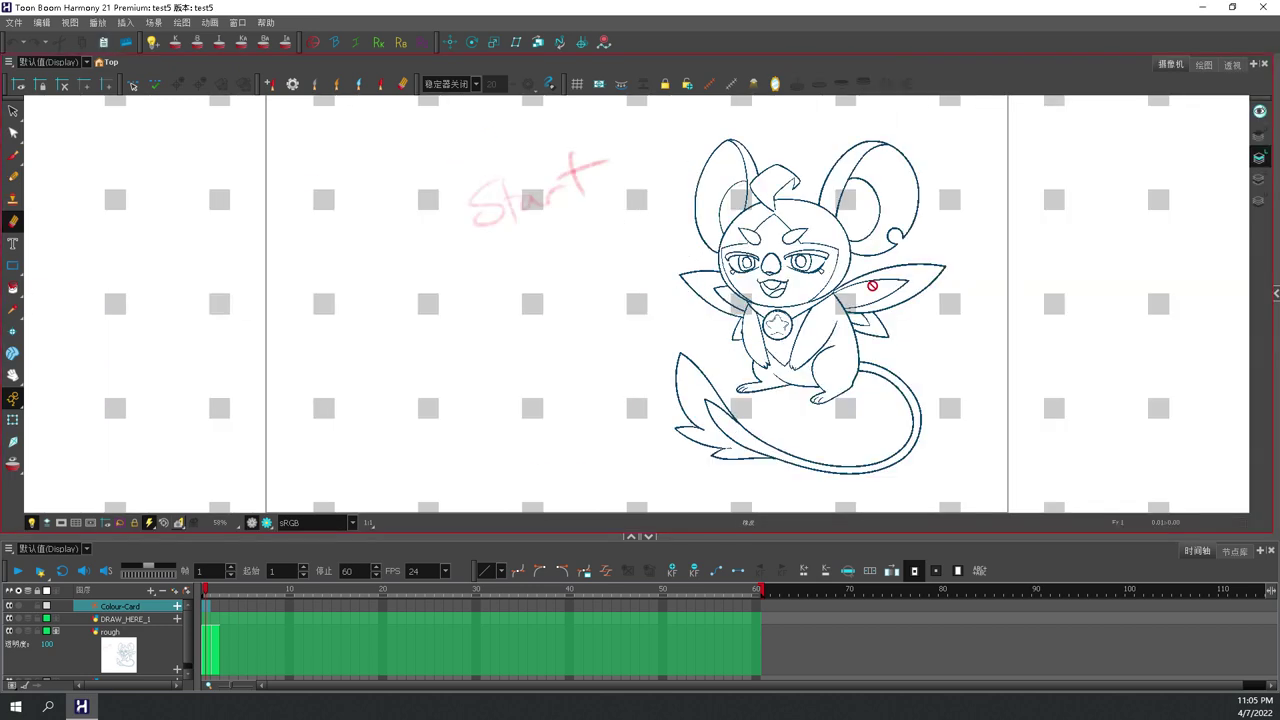
Activate the Brush and select frame 1 of the DRAW_HERE_1 layer for drawing.
scroll(800, 290, "up", 1)
key("alt+b")
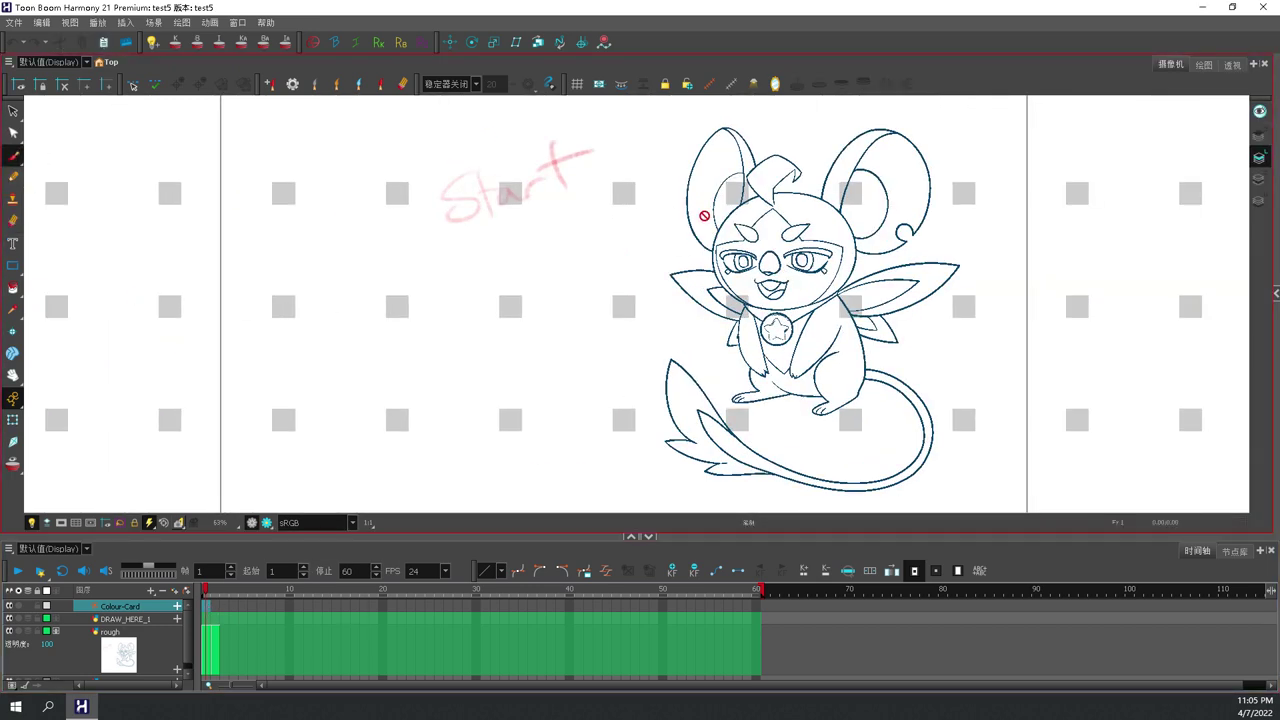
scroll(704, 215, "up", 1)
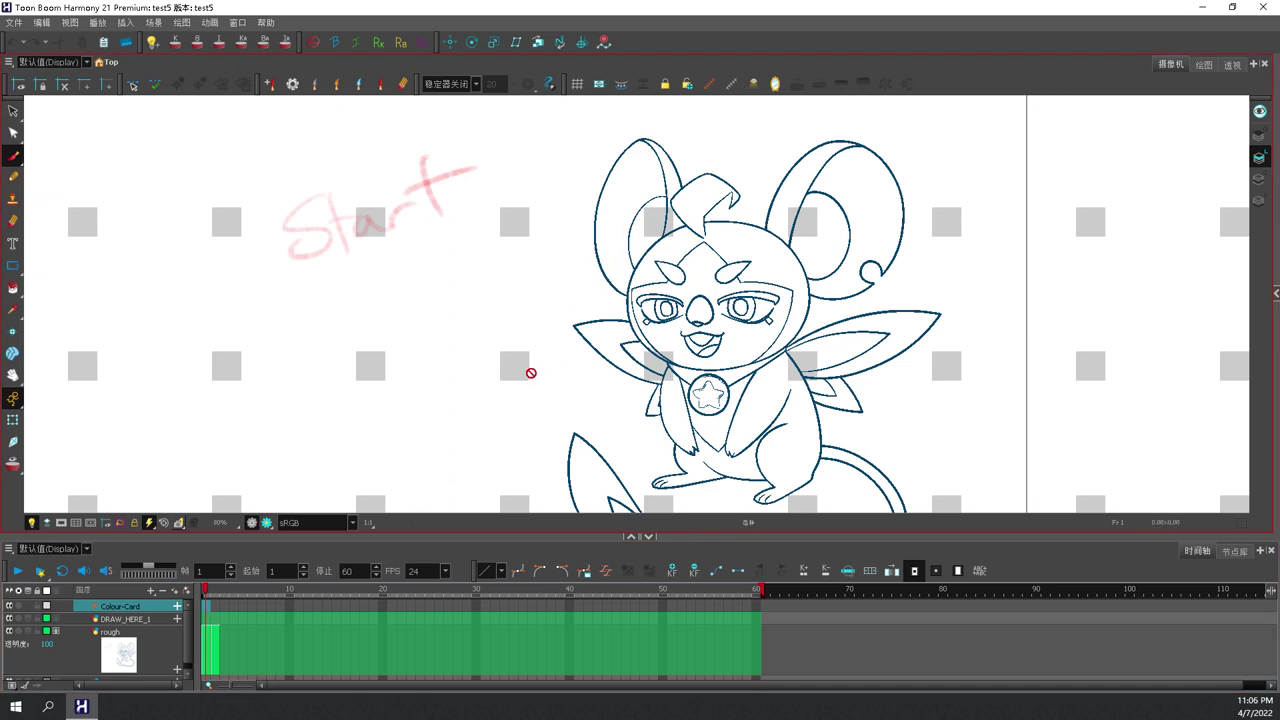
left_click(216, 629)
key("ctrl+r")
key("Escape")
left_click(208, 620)
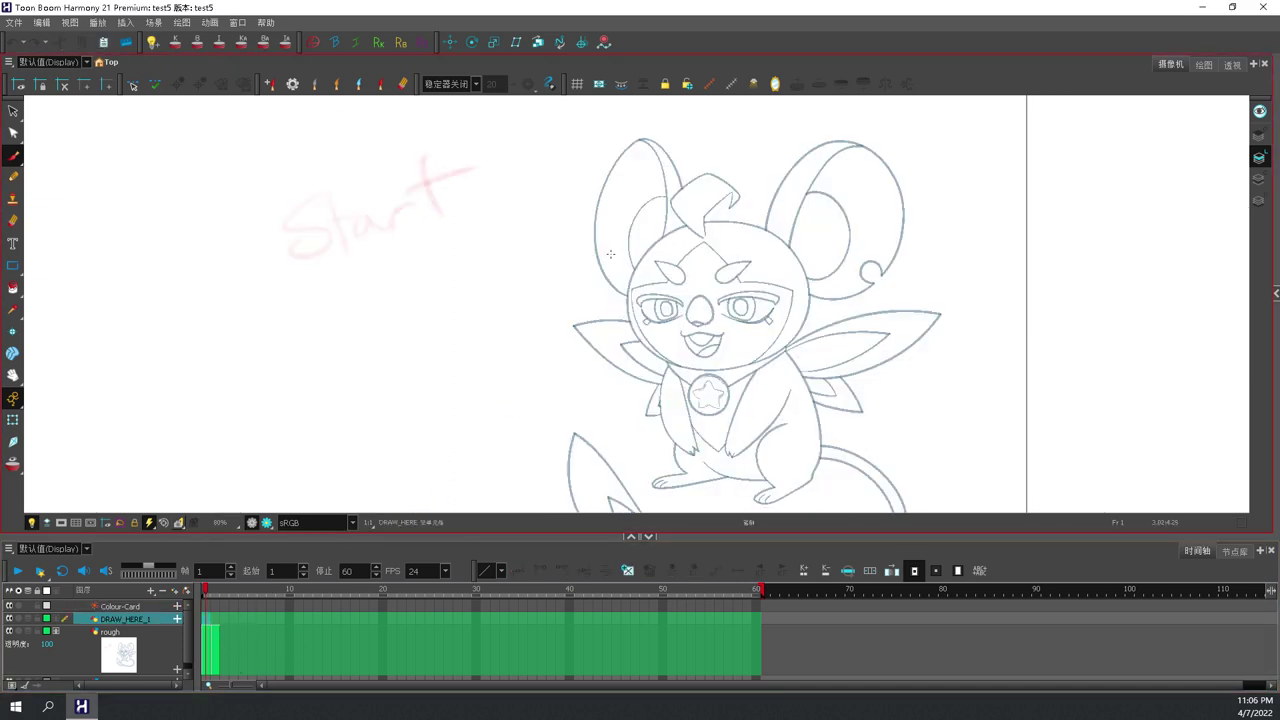
Sketch the rounded head outline over the sitting pose on frame 1 of DRAW_HERE_1.
key("space")
scroll(664, 236, "up", 1)
left_click_drag(649, 253, 603, 253)
left_click_drag(604, 535, 604, 579)
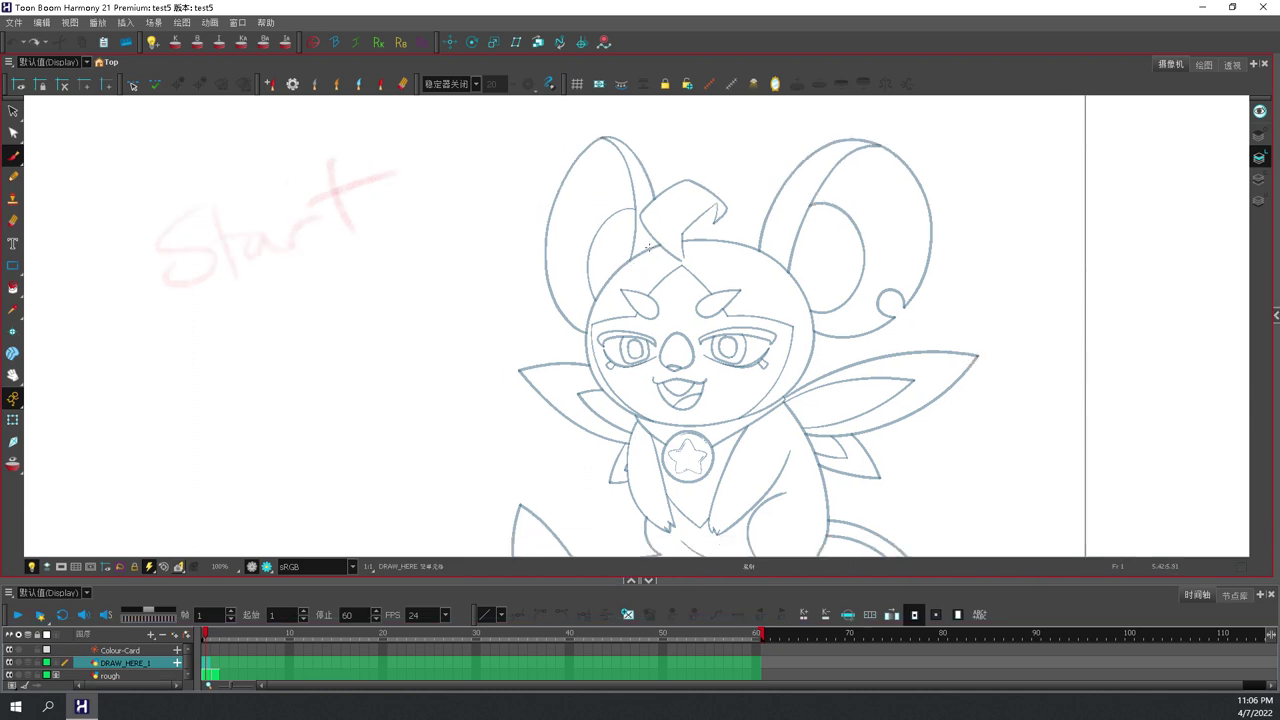
mouse_move(627, 259)
left_mouse_down()
mouse_move(590, 305)
mouse_move(594, 333)
left_mouse_up()
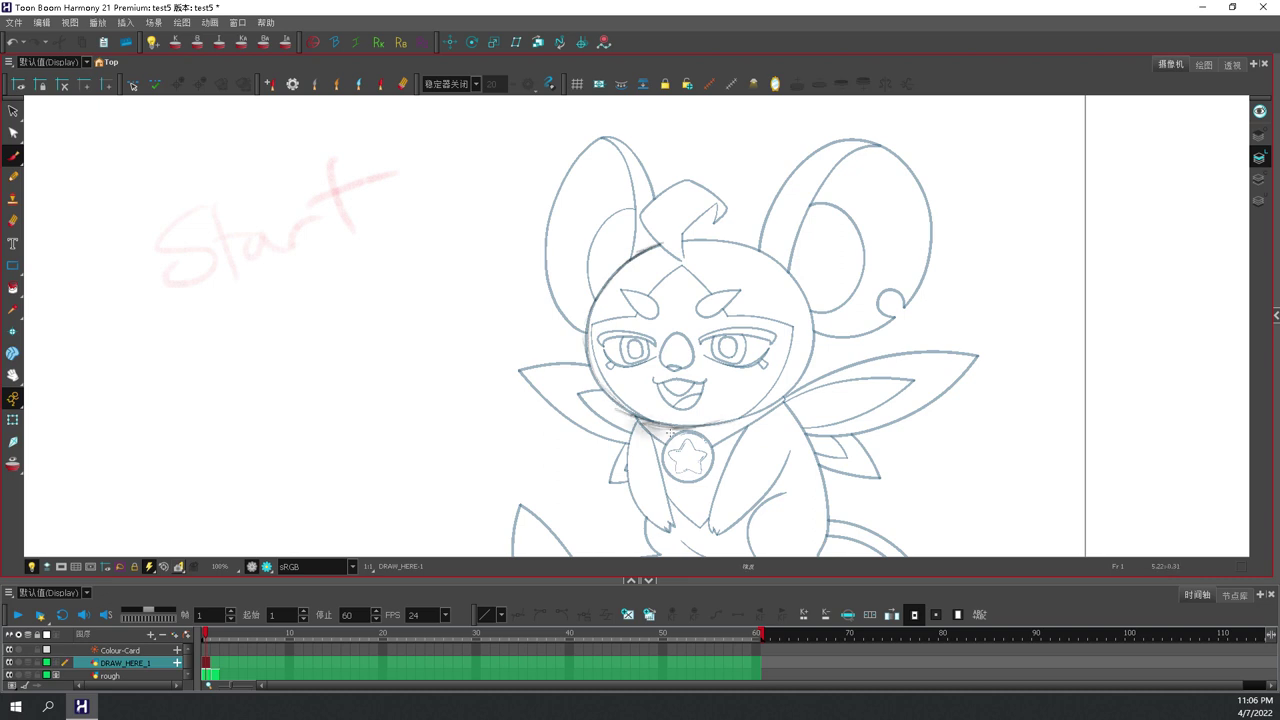
left_click_drag(612, 395, 646, 418)
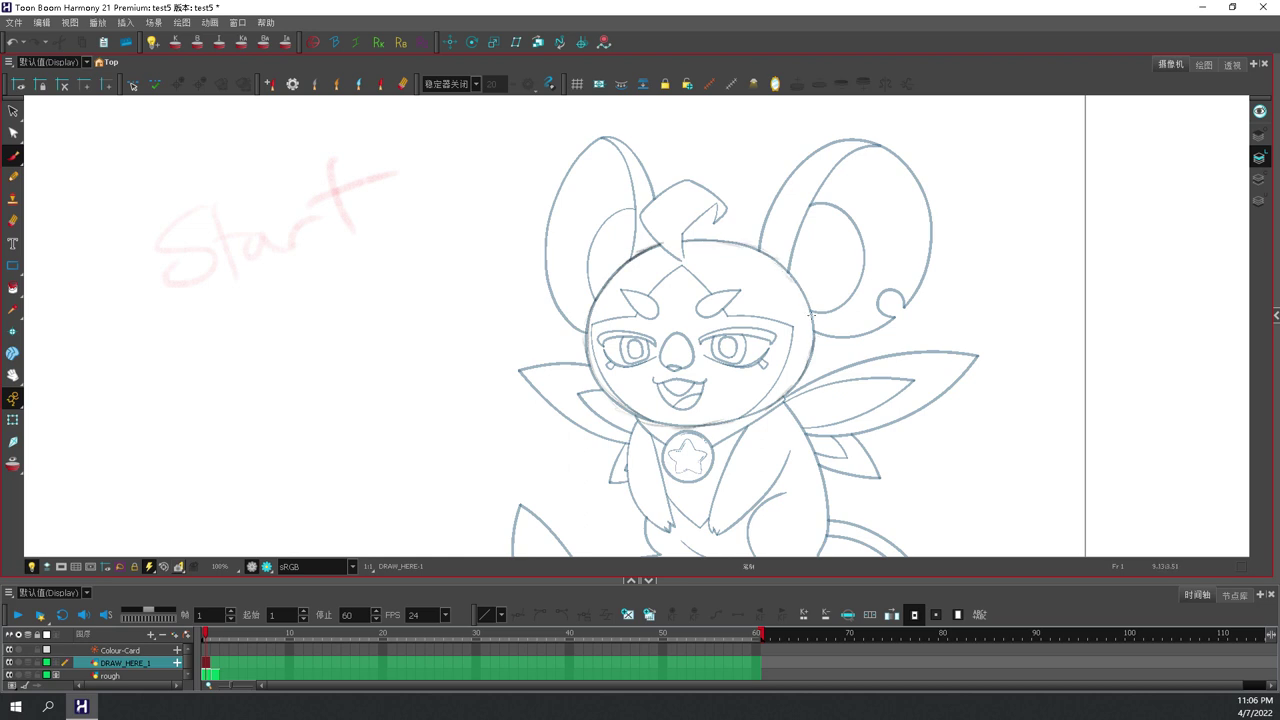
Sketch an oval construction shape for the body, with its upper arc passing through the mouth area.
mouse_move(723, 300)
left_mouse_down()
mouse_move(686, 286)
mouse_move(686, 241)
left_mouse_up()
left_click_drag(747, 344, 784, 416)
left_click_drag(601, 362, 602, 431)
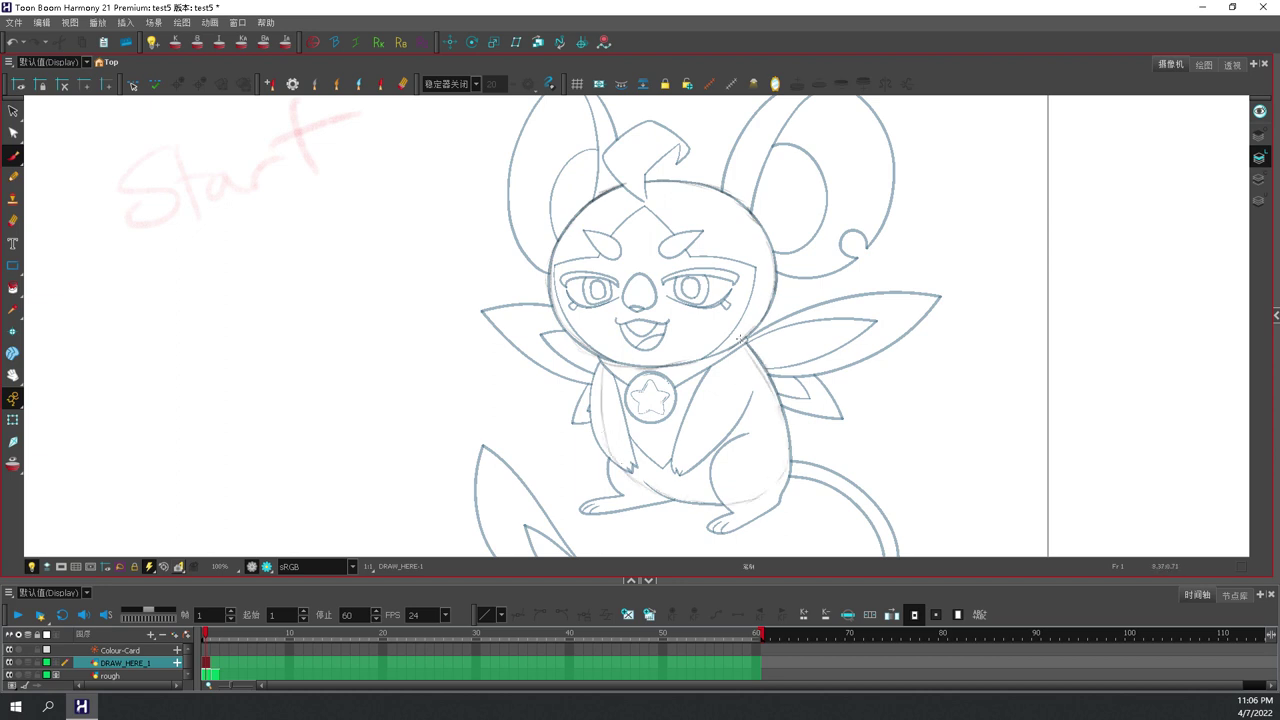
left_click_drag(739, 338, 783, 431)
left_click_drag(682, 321, 606, 432)
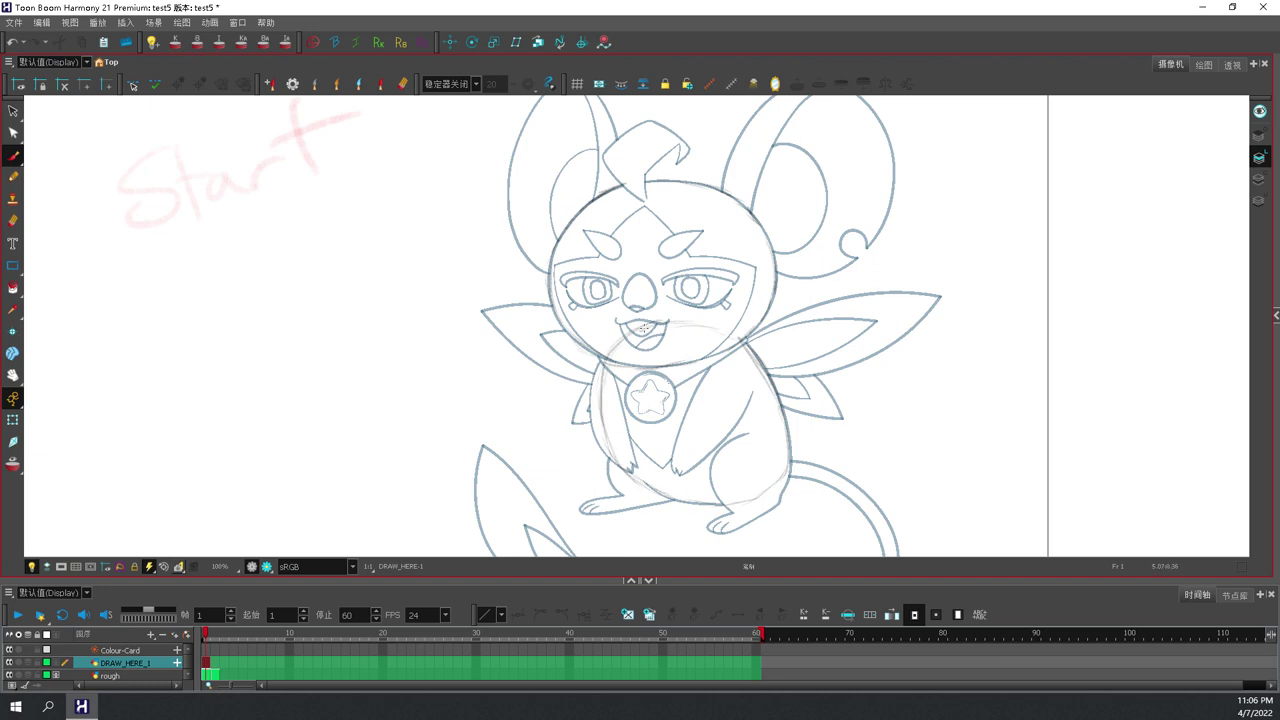
left_click_drag(780, 479, 729, 508)
Sketch a large rounded construction shape over the notched ear, extending into the head.
left_click_drag(808, 197, 730, 343)
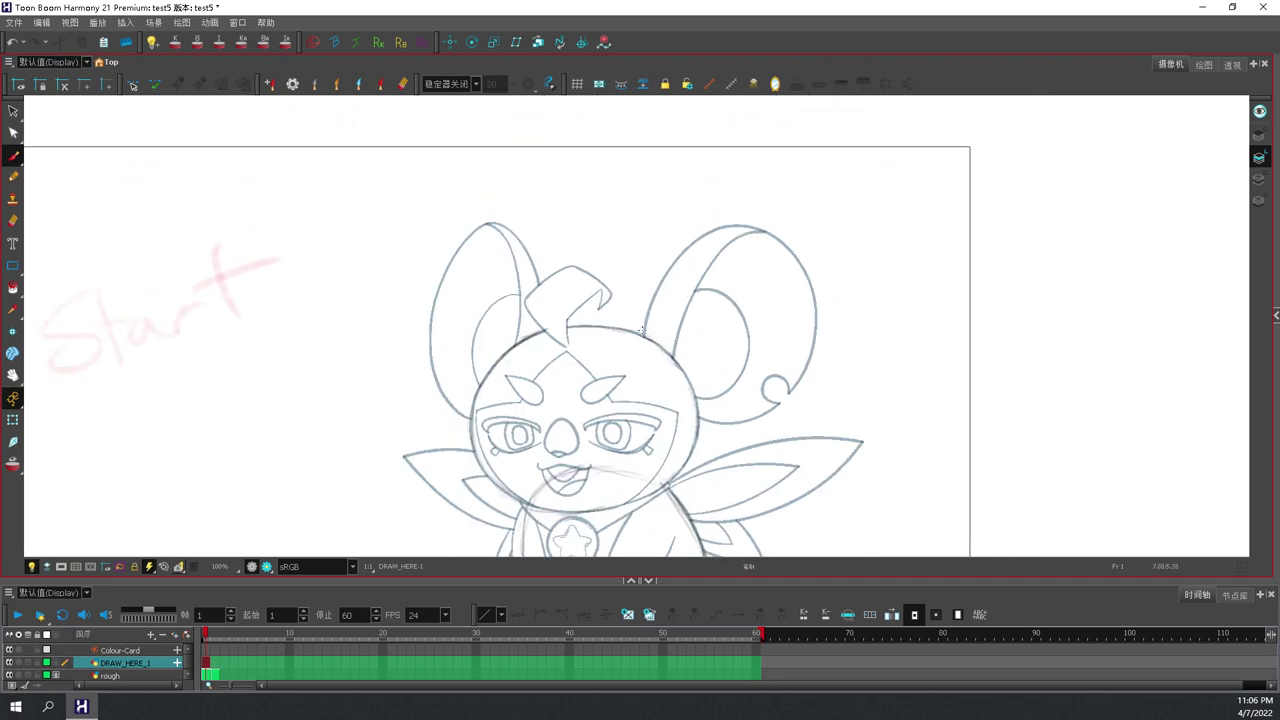
left_click_drag(641, 352, 654, 295)
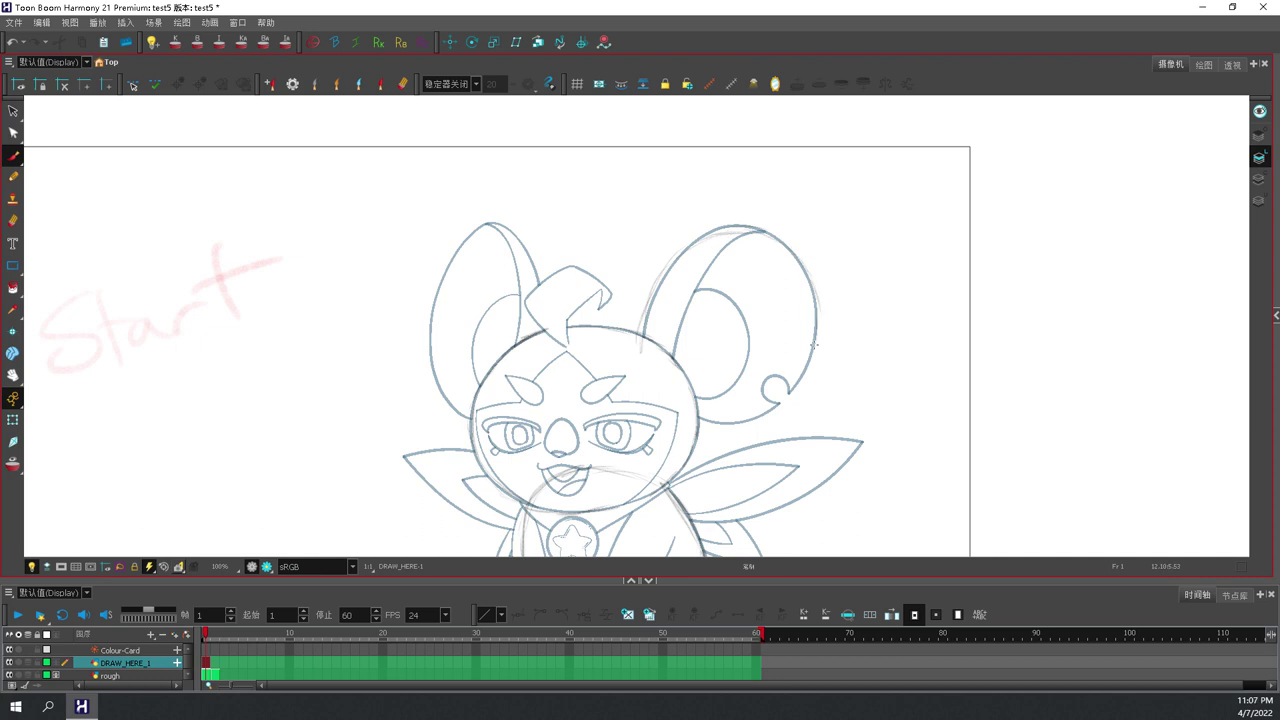
left_click_drag(679, 419, 736, 423)
left_click_drag(807, 368, 816, 277)
Activate the Soft Eraser and reduce its maximum size to 60.8.
left_click(13, 220)
left_click(1275, 315)
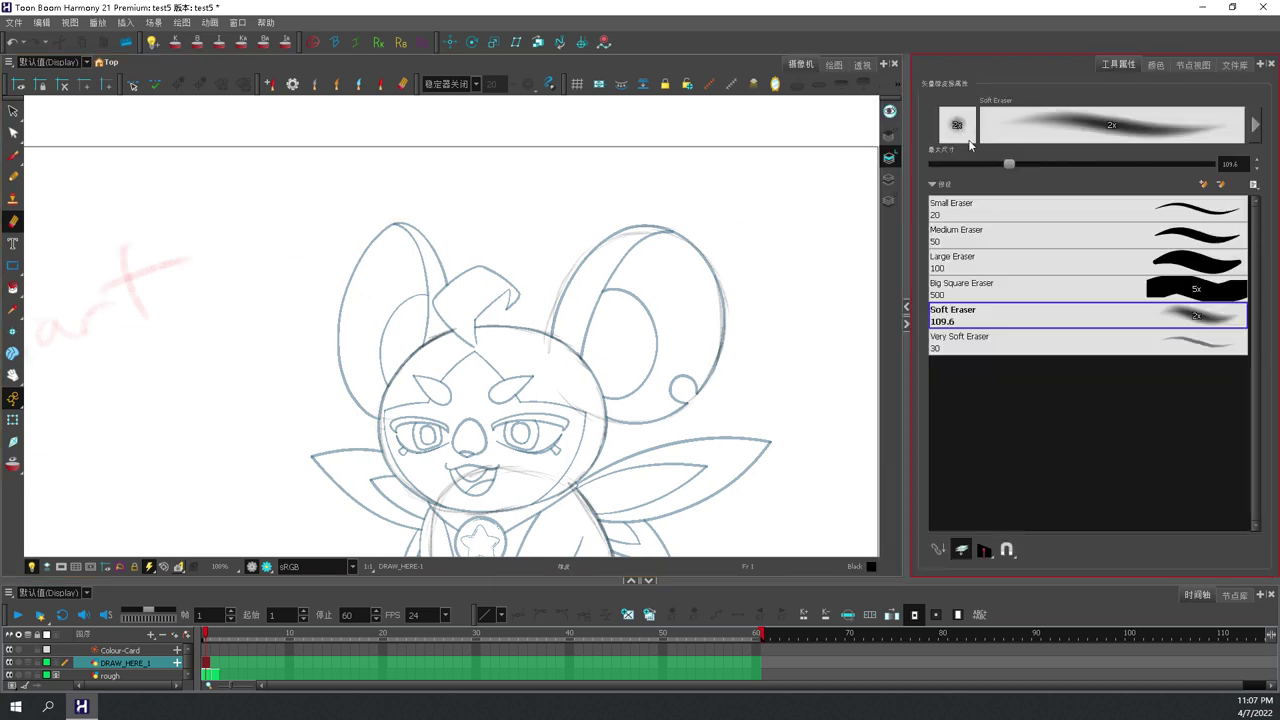
left_click_drag(997, 164, 979, 163)
Give the Soft Eraser the Brush01 tip and update the Eraser-Soft preset with the current 60.8 size settings.
left_click(292, 85)
left_click(1255, 124)
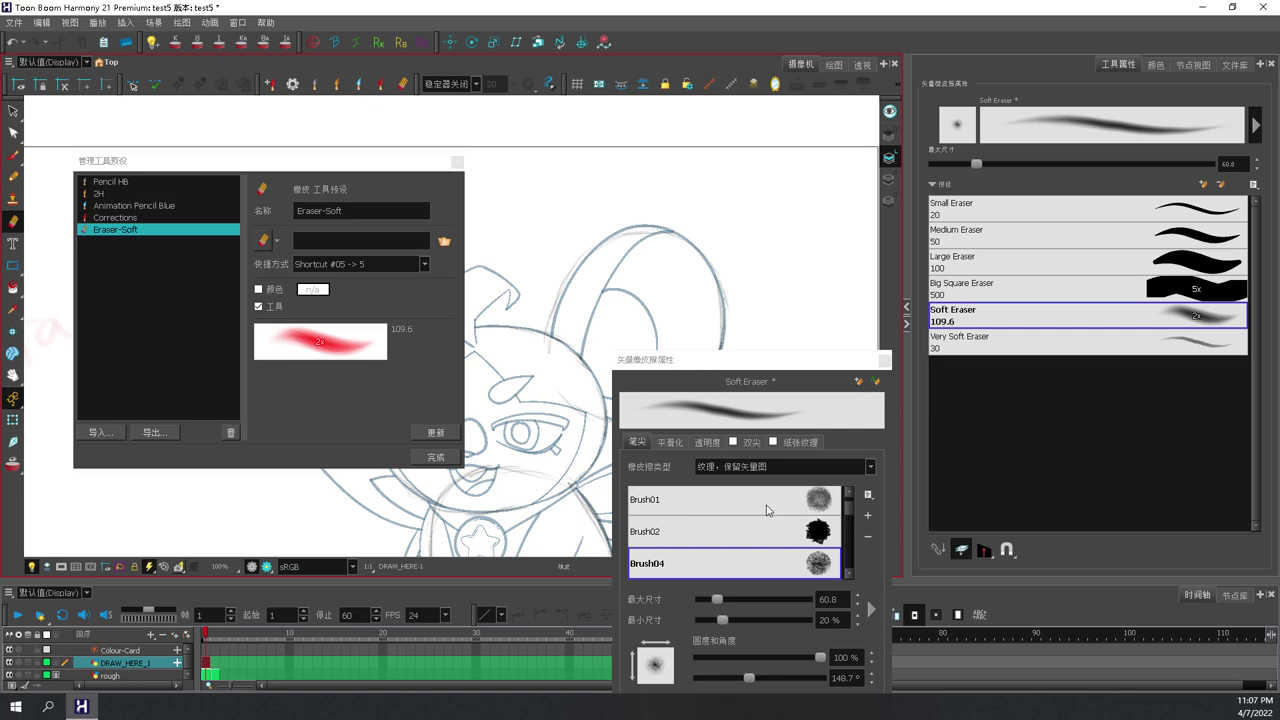
left_click(360, 375)
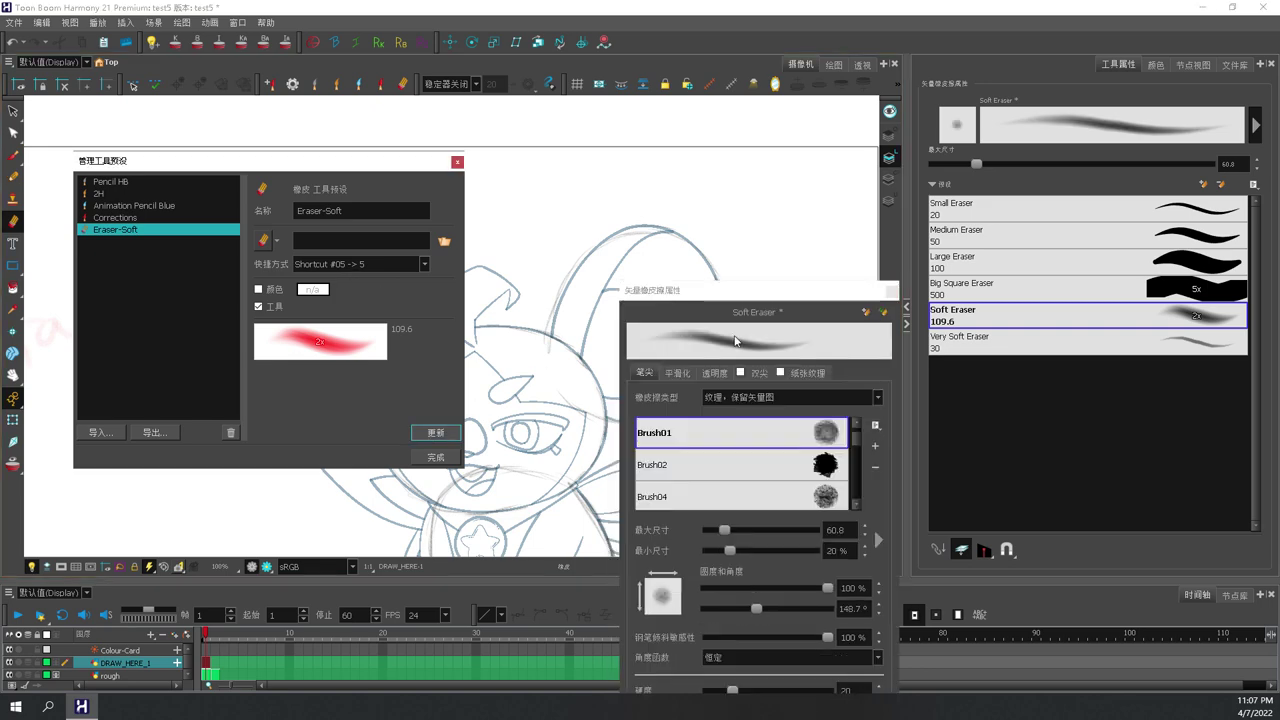
left_click(435, 432)
left_click(457, 161)
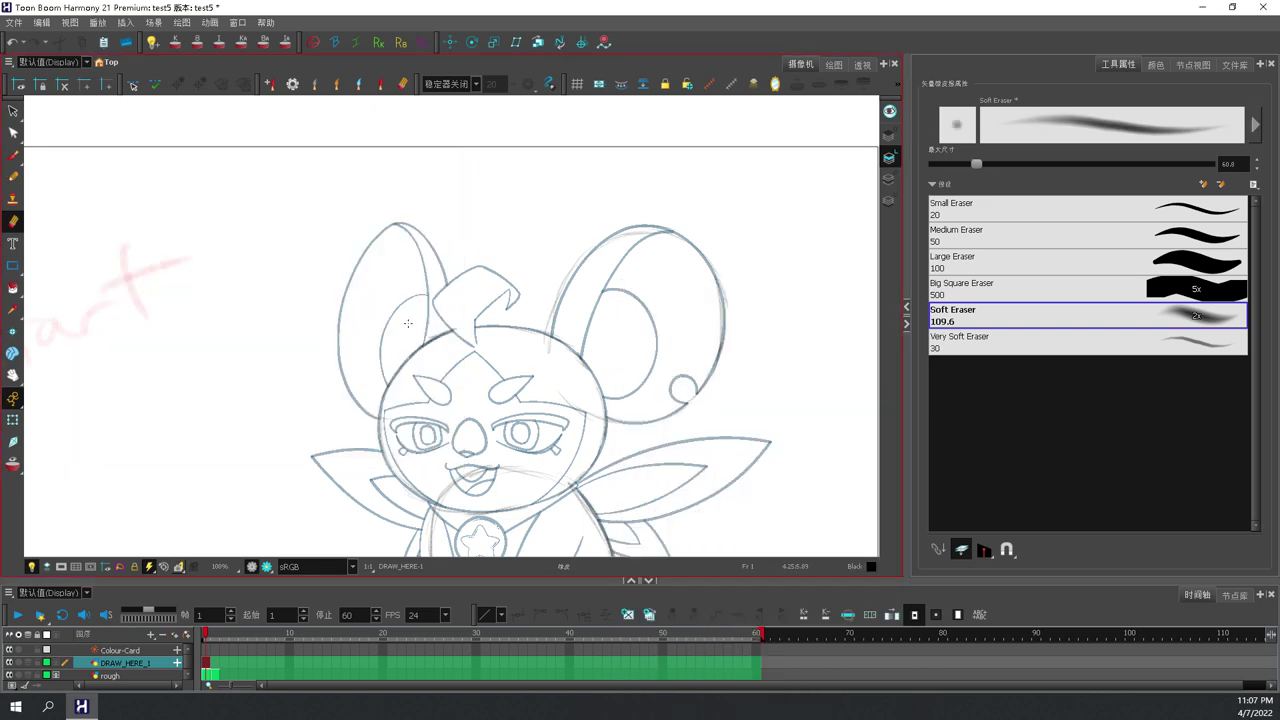
Sketch construction outlines over both ears of the sitting pose with the Pencil HB brush at size 20.5.
key("alt+b")
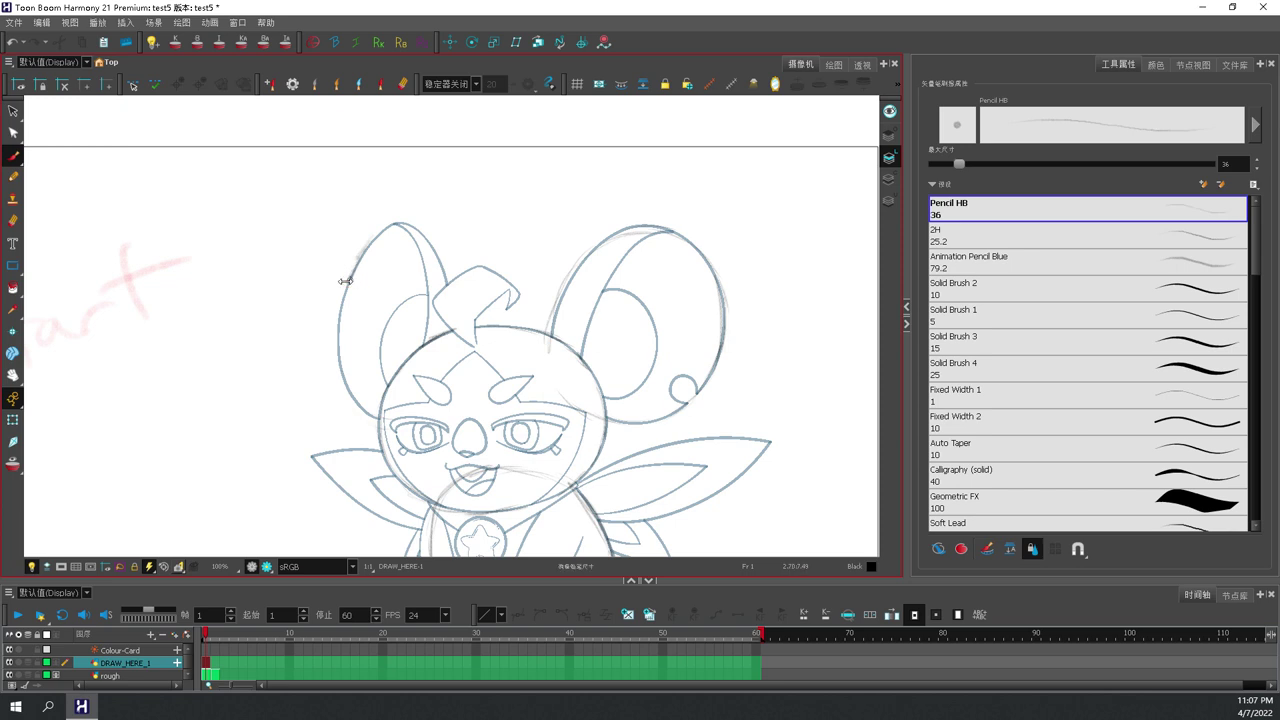
mouse_move(345, 294)
left_mouse_down()
mouse_move(339, 366)
mouse_move(370, 406)
left_mouse_up()
key("ctrl+z")
key("ctrl+z")
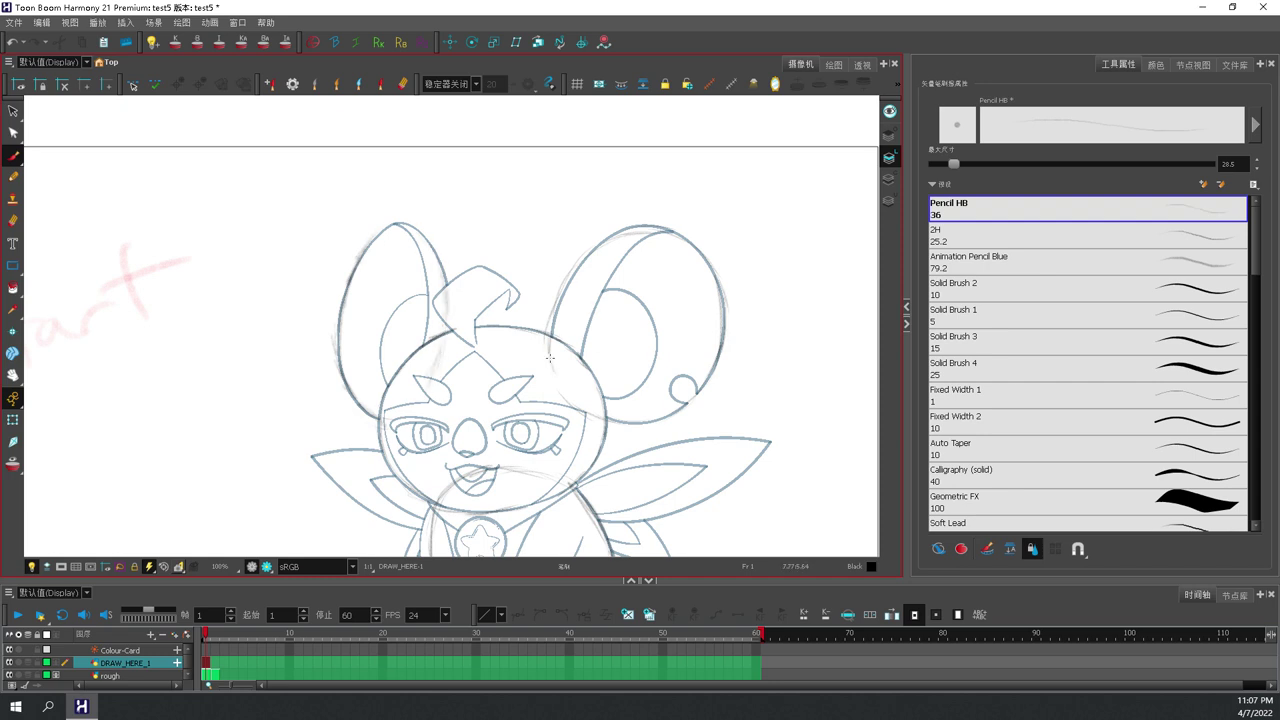
mouse_move(555, 283)
left_mouse_down()
mouse_move(572, 258)
mouse_move(560, 286)
left_mouse_up()
mouse_move(568, 266)
left_mouse_down()
mouse_move(548, 317)
mouse_move(595, 248)
mouse_move(670, 228)
mouse_move(612, 240)
mouse_move(630, 230)
mouse_move(686, 243)
mouse_move(706, 266)
left_mouse_up()
key("space")
mouse_move(593, 474)
left_mouse_down()
mouse_move(608, 358)
mouse_move(652, 335)
left_mouse_up()
left_click_drag(599, 362, 645, 341)
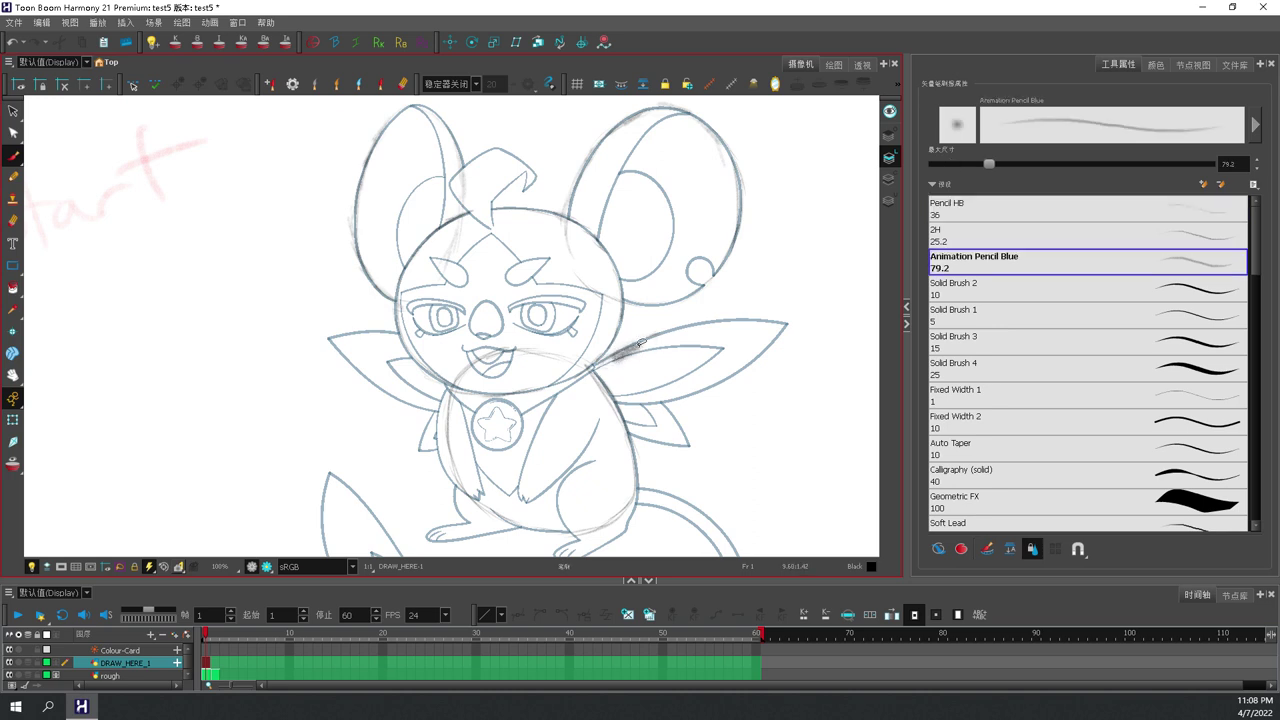
key("ctrl+z")
Choose the Red colour and update the Corrections tool preset with it.
left_click(292, 84)
left_click(175, 217)
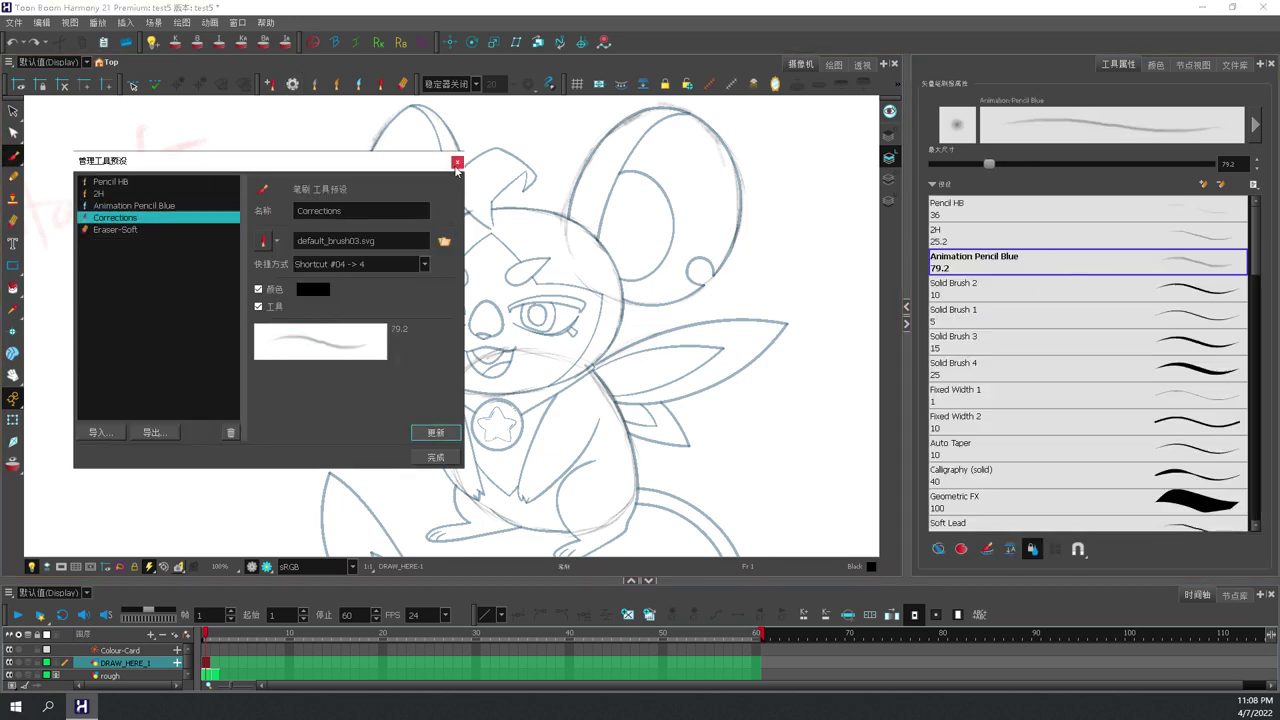
left_click(1155, 64)
left_click(970, 478)
left_click(435, 432)
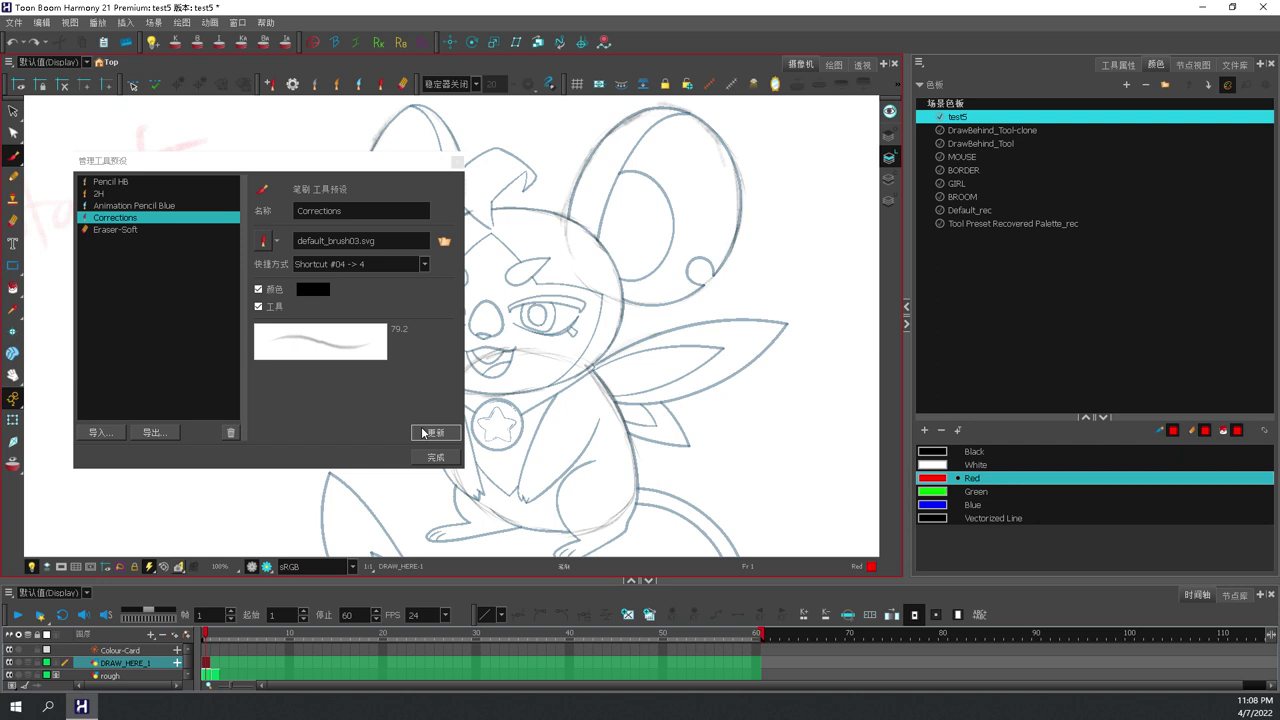
left_click(457, 162)
Sketch red construction outlines over the upper and lower wings on both sides of the sitting pose.
mouse_move(596, 366)
left_mouse_down()
mouse_move(720, 319)
mouse_move(785, 320)
left_mouse_up()
mouse_move(646, 410)
left_mouse_down()
mouse_move(626, 401)
mouse_move(689, 395)
left_mouse_up()
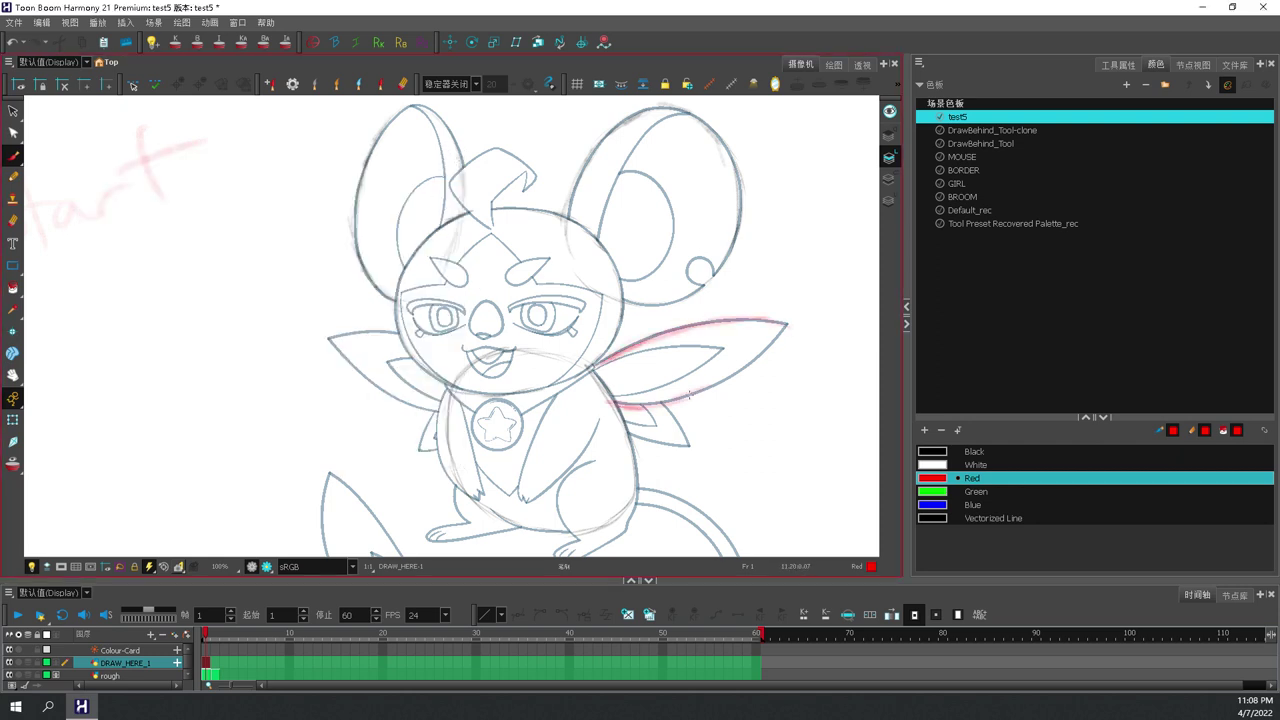
left_click_drag(766, 348, 785, 325)
left_click_drag(656, 401, 691, 437)
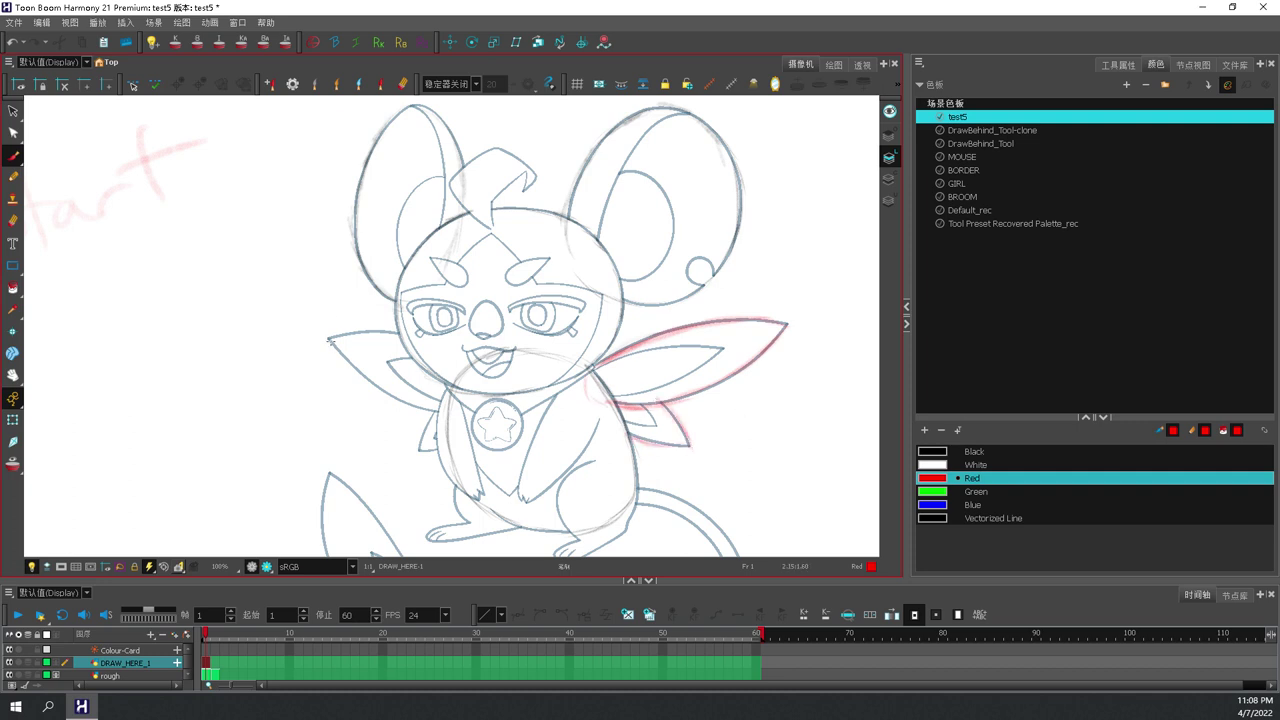
mouse_move(329, 340)
left_mouse_down()
mouse_move(436, 350)
mouse_move(386, 390)
mouse_move(445, 413)
mouse_move(420, 450)
mouse_move(442, 447)
left_mouse_up()
Switch the drawing colour to Black and sketch the outer curve of the tail around the sitting pose.
left_click_drag(624, 462, 549, 350)
mouse_move(575, 421)
left_mouse_down()
mouse_move(520, 427)
mouse_move(505, 353)
left_mouse_up()
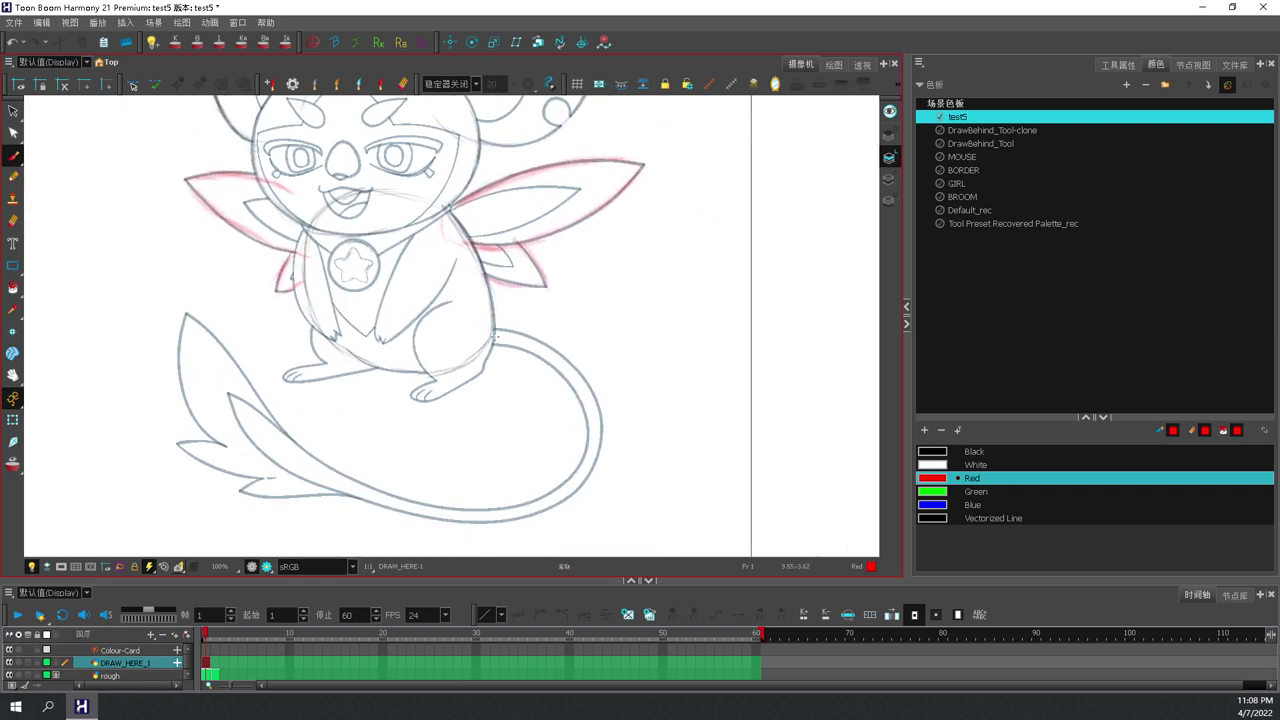
left_click(965, 451)
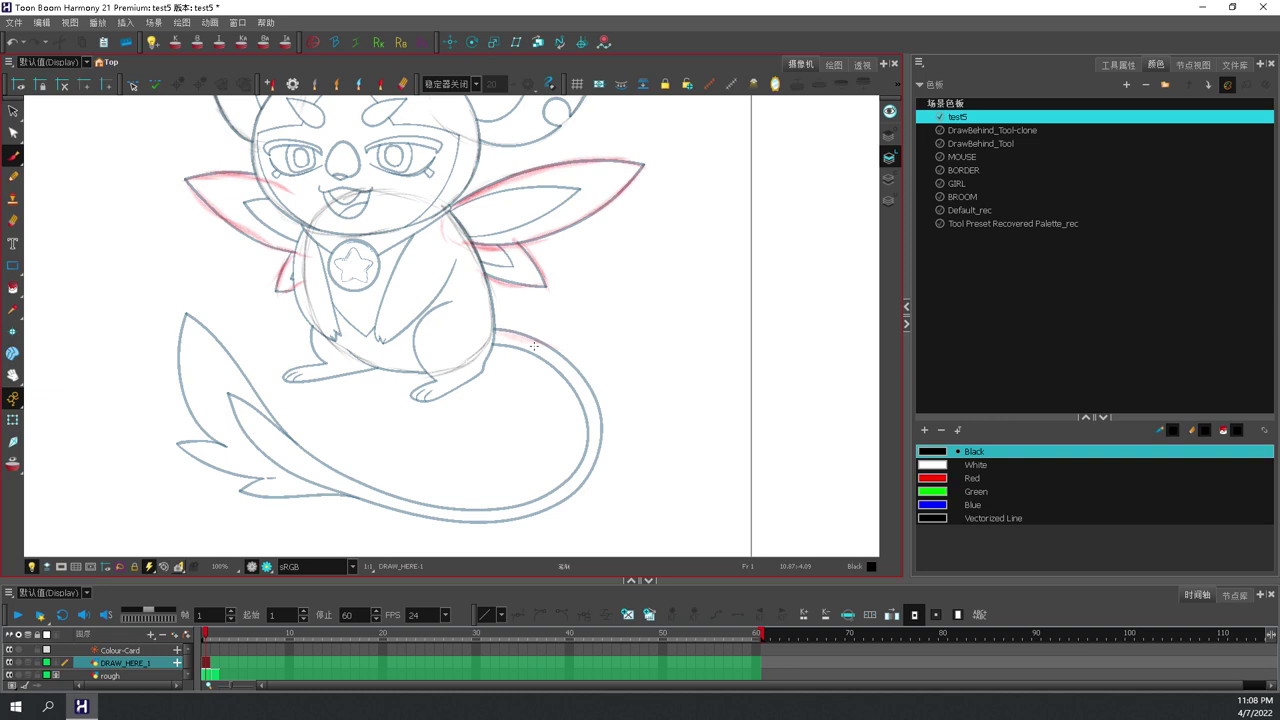
mouse_move(507, 330)
left_mouse_down()
mouse_move(550, 347)
mouse_move(596, 418)
left_mouse_up()
mouse_move(238, 418)
left_mouse_down()
mouse_move(341, 491)
mouse_move(432, 518)
mouse_move(505, 331)
left_mouse_up()
mouse_move(238, 420)
left_mouse_down()
mouse_move(345, 497)
mouse_move(456, 526)
left_mouse_up()
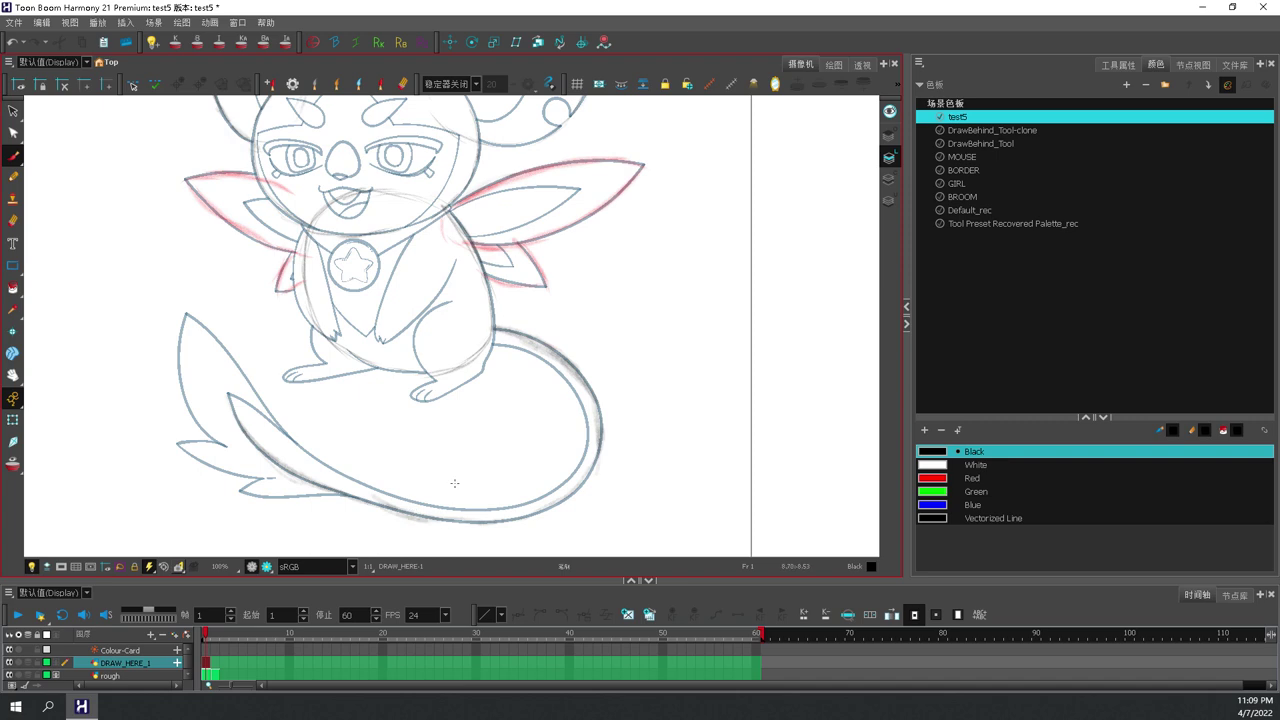
On frame 2 of DRAW_HERE_1, sketch the head circle, face guidelines and both ear shapes over the final pose.
scroll(439, 487, "down", 2)
left_click(214, 665)
left_click(207, 662)
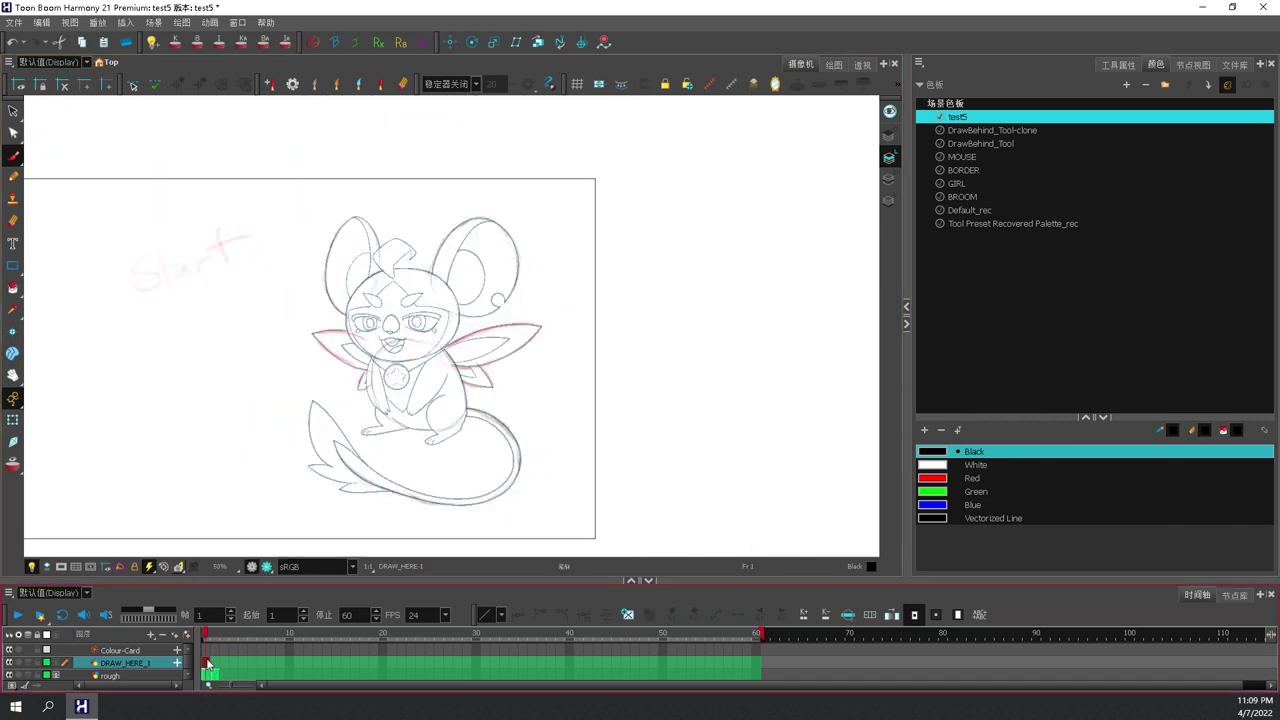
left_click(214, 652)
scroll(382, 310, "up", 2)
left_click_drag(399, 201, 405, 197)
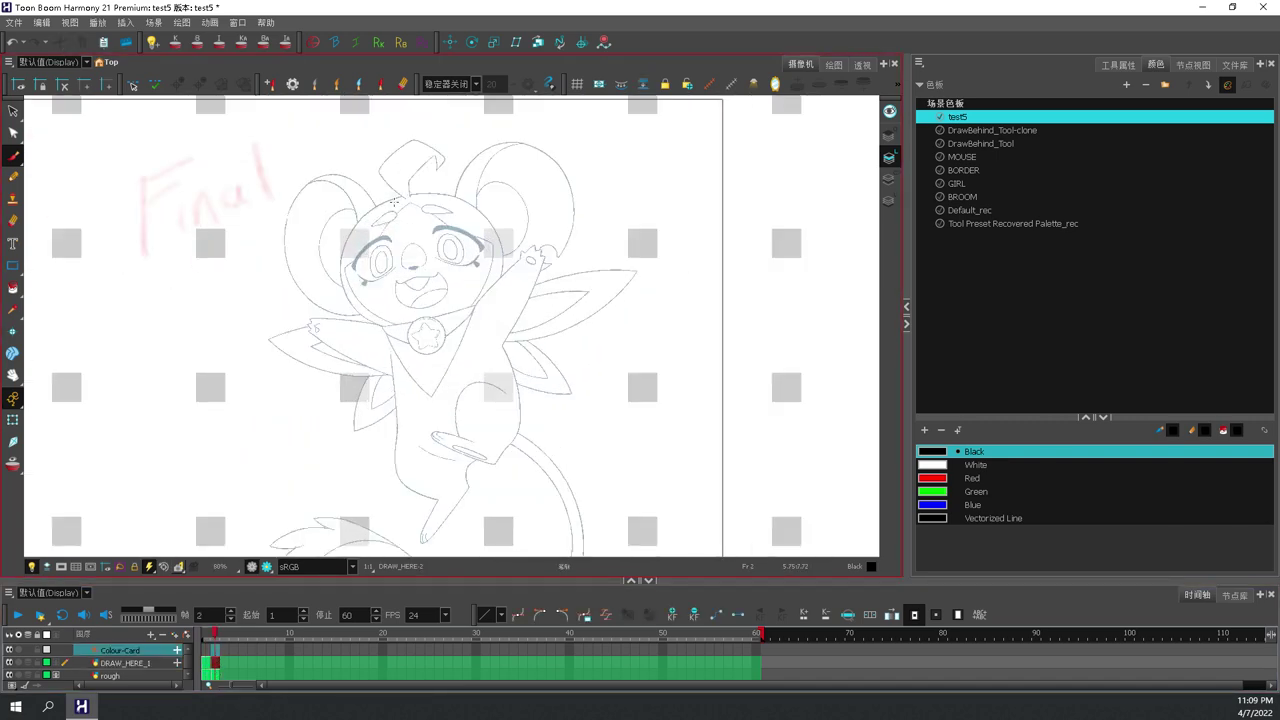
left_click(215, 663)
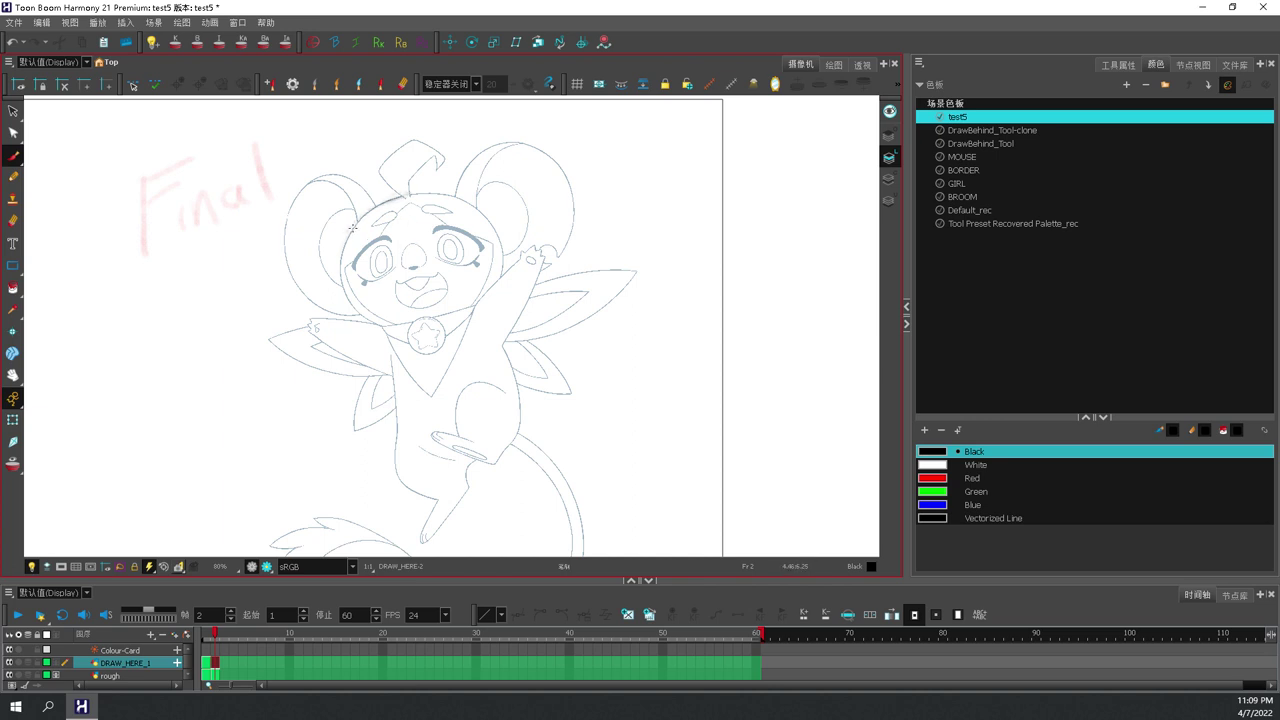
mouse_move(360, 298)
left_mouse_down()
mouse_move(432, 334)
mouse_move(480, 309)
left_mouse_up()
left_click_drag(390, 202, 467, 202)
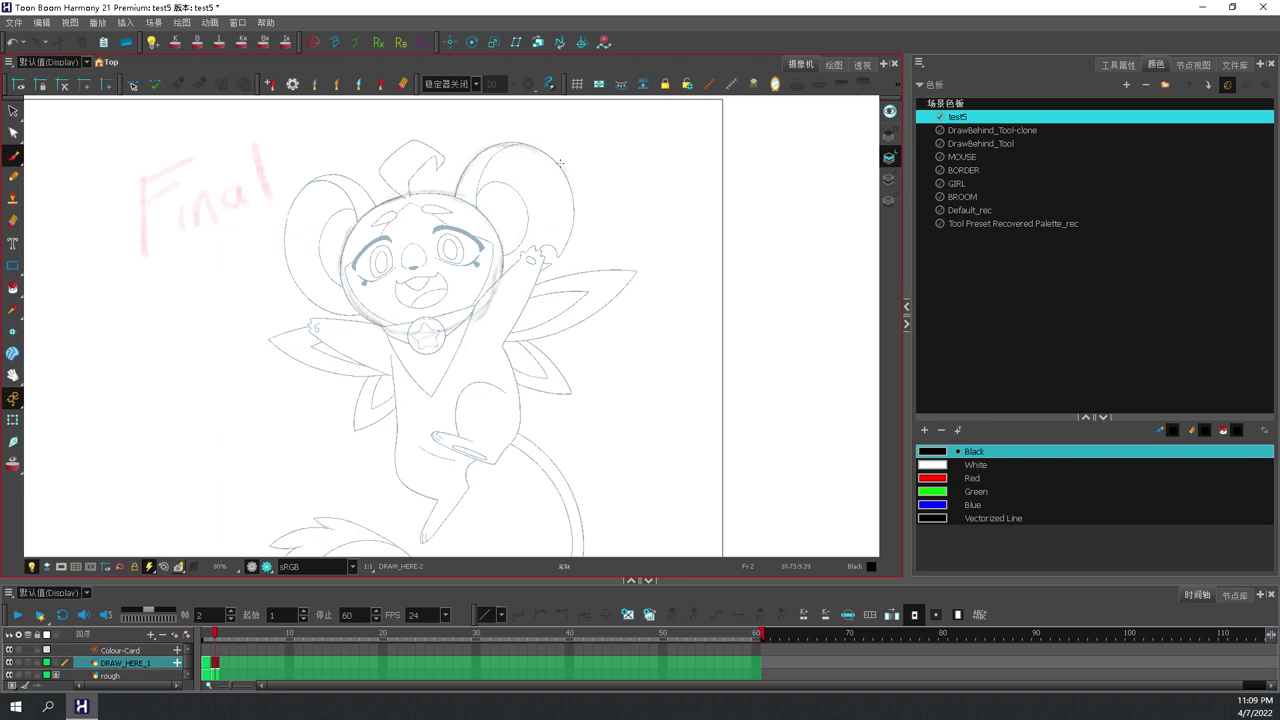
left_click_drag(561, 163, 554, 247)
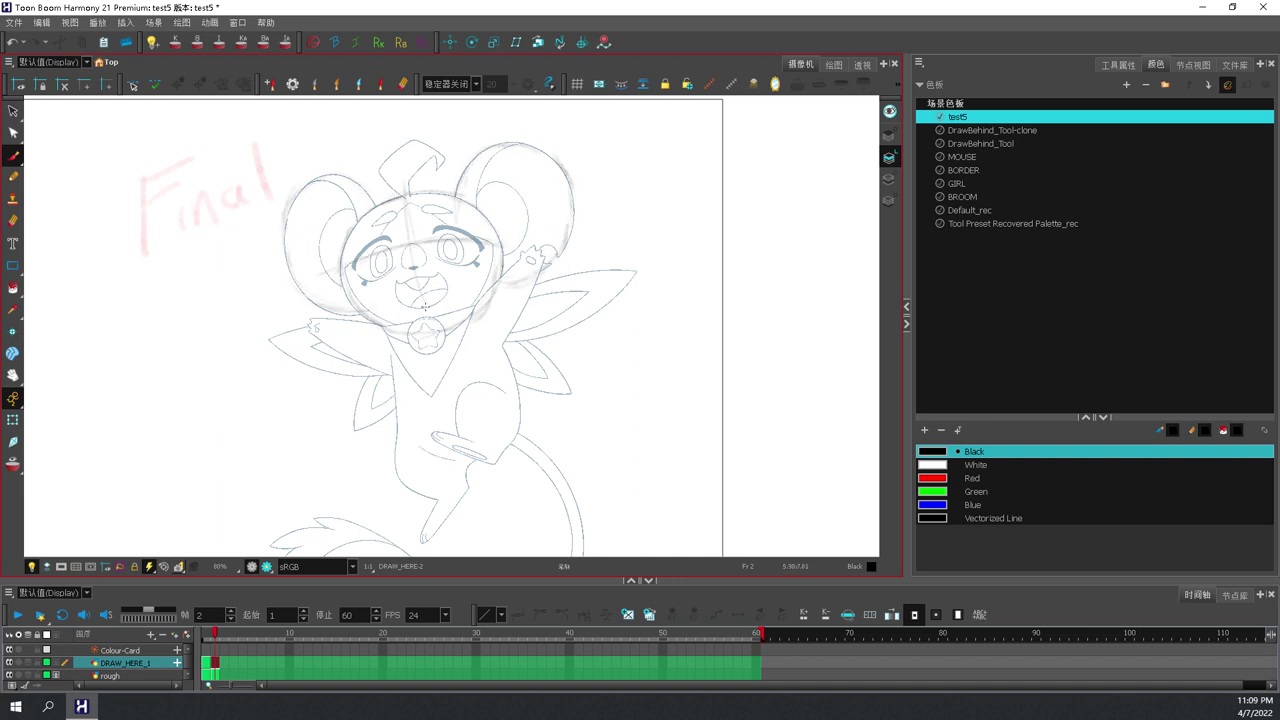
Sketch the horizontal and vertical face guidelines over the head on frame 1.
key("comma")
left_click_drag(312, 326, 499, 326)
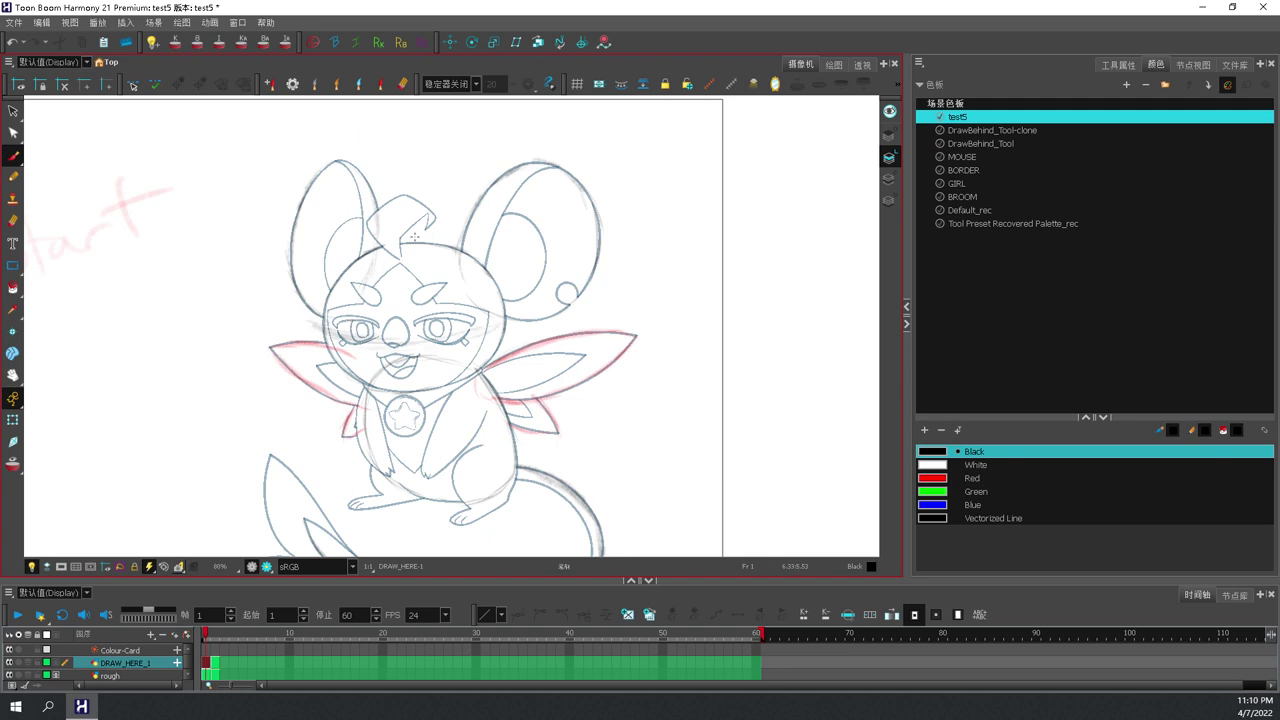
left_click_drag(408, 234, 401, 374)
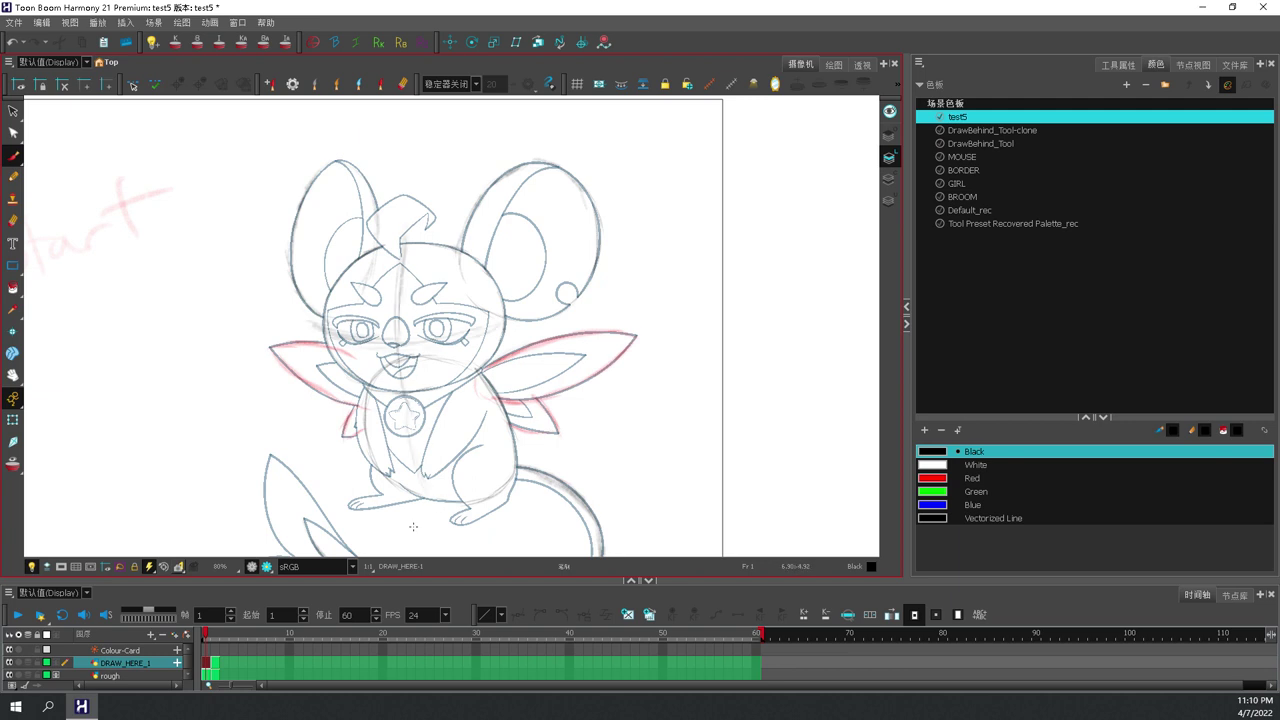
Sketch the oval body shape over the final pose's torso on frame 2, redoing the stroke on its lower side.
left_click(224, 634)
left_click(215, 634)
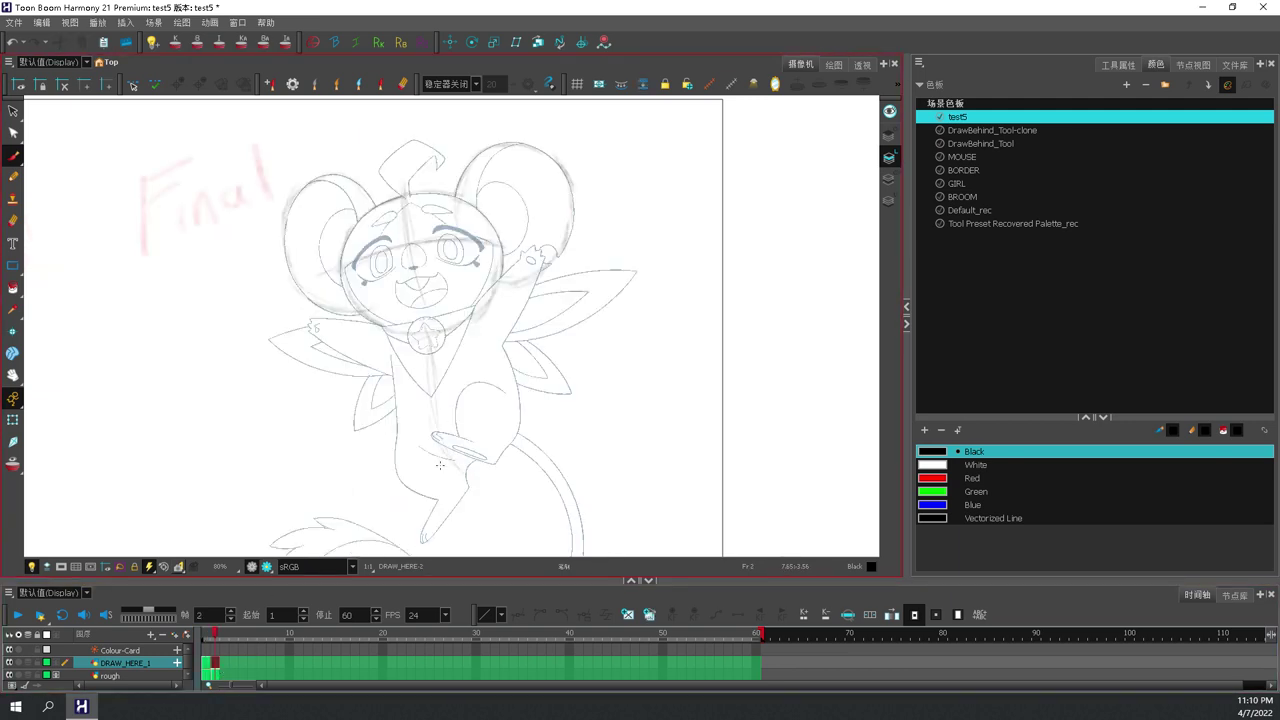
mouse_move(517, 385)
left_mouse_down()
mouse_move(482, 481)
mouse_move(481, 467)
left_mouse_up()
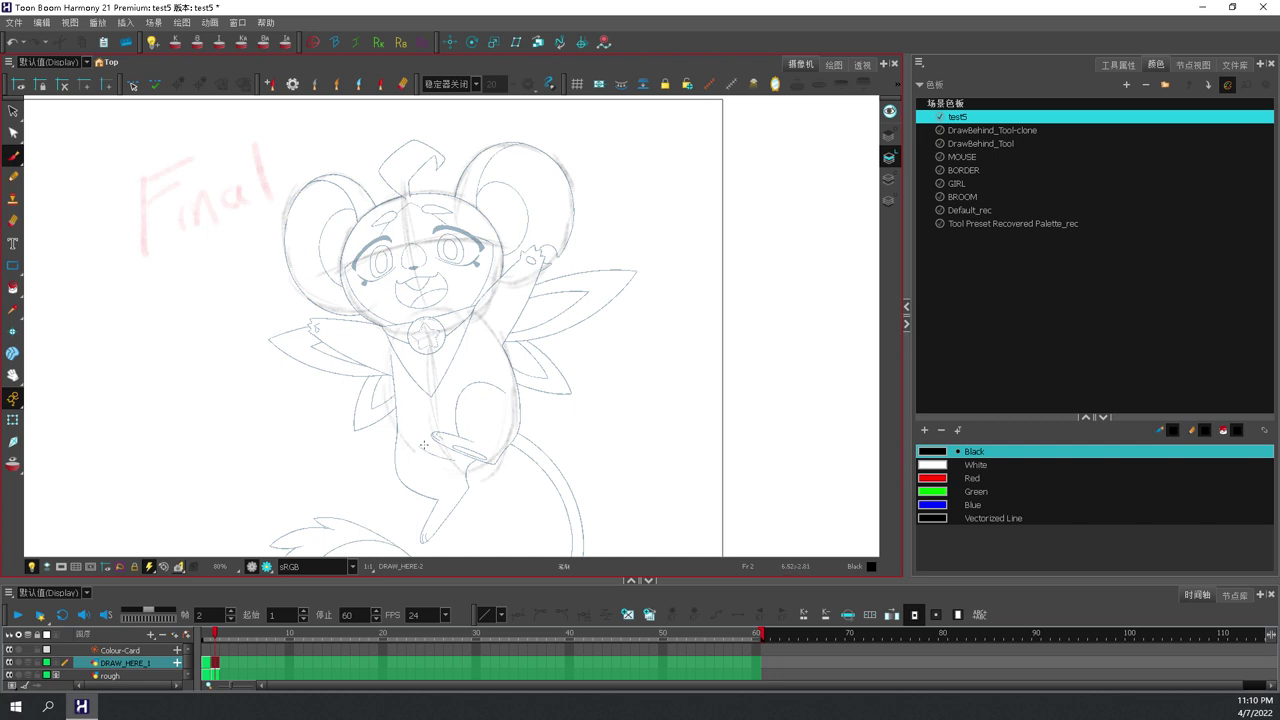
left_click_drag(413, 317, 442, 466)
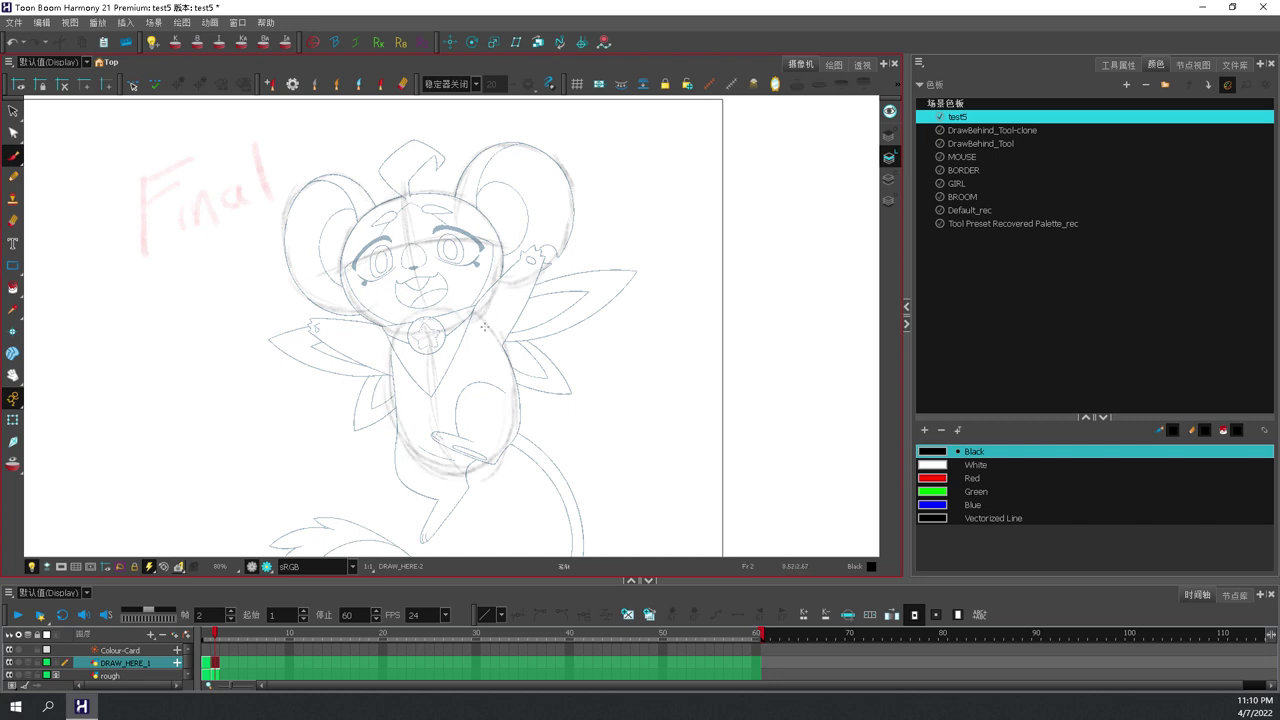
key("ctrl+z")
mouse_move(390, 421)
left_mouse_down()
mouse_move(386, 350)
mouse_move(413, 459)
left_mouse_up()
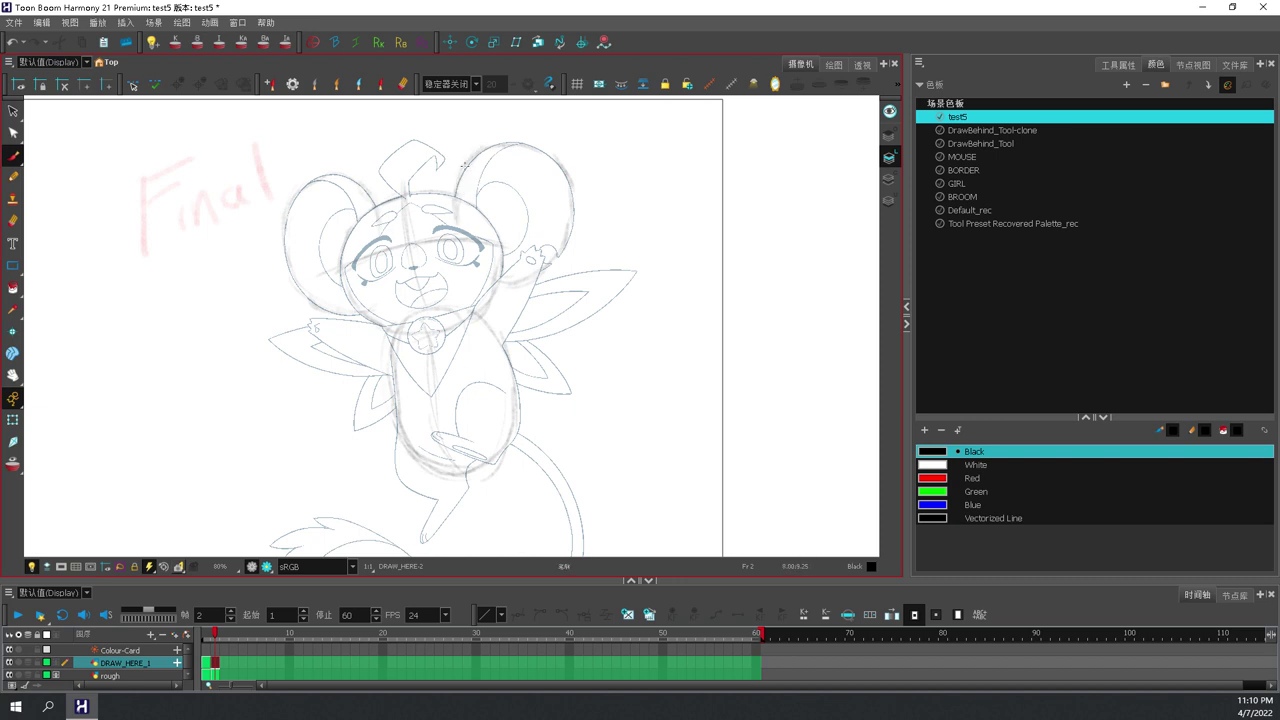
Hide the rough layer so only the DRAW_HERE_1 construction sketch is displayed.
left_click(55, 675)
left_click(9, 664)
left_click(55, 674)
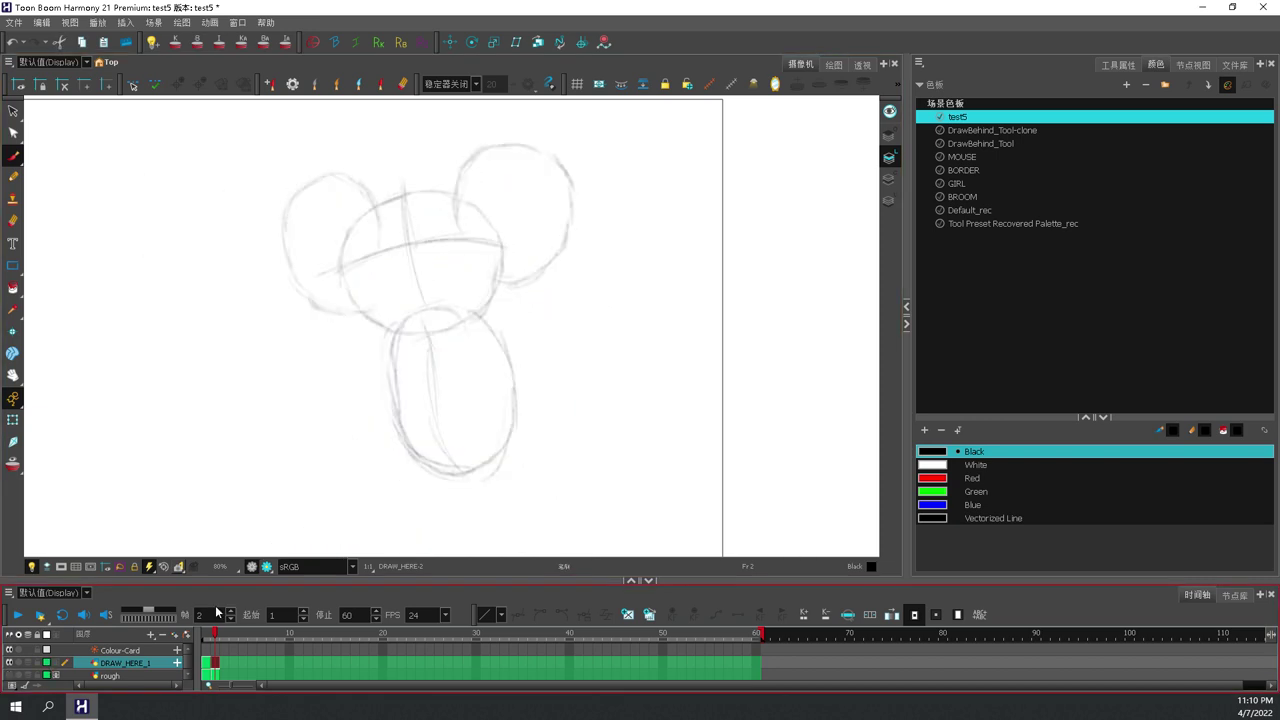
Flip between frames 1 and 2 of DRAW_HERE_1 to compare the start and final construction poses.
left_click_drag(211, 629, 208, 629)
scroll(357, 451, "down", 2)
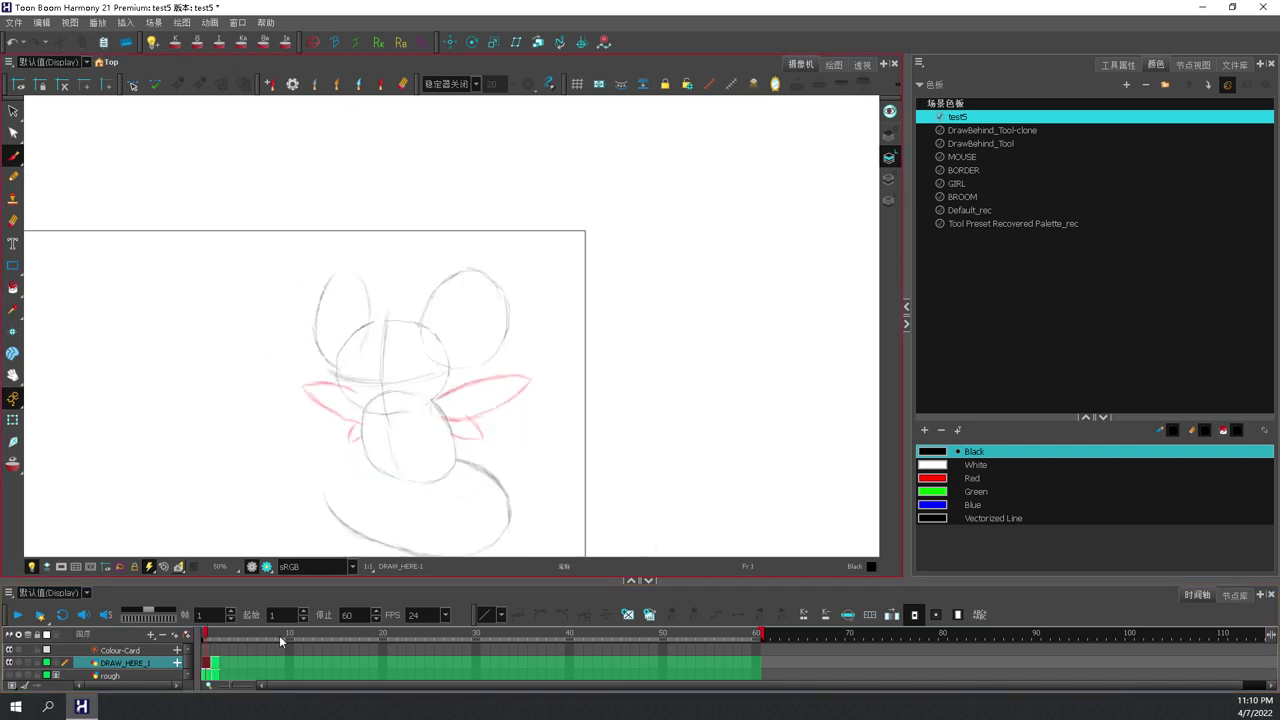
left_click(215, 665)
left_click(208, 668)
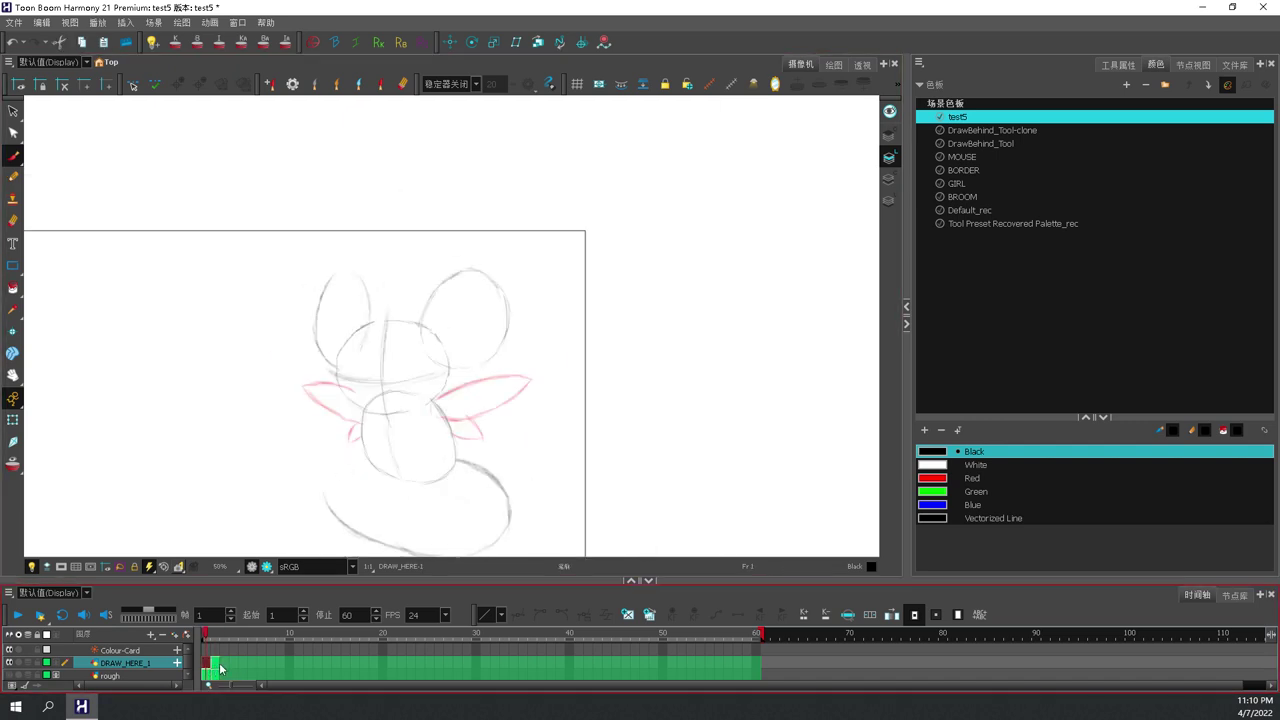
left_click(216, 666)
left_click(233, 664)
left_click(208, 667)
left_click(216, 667)
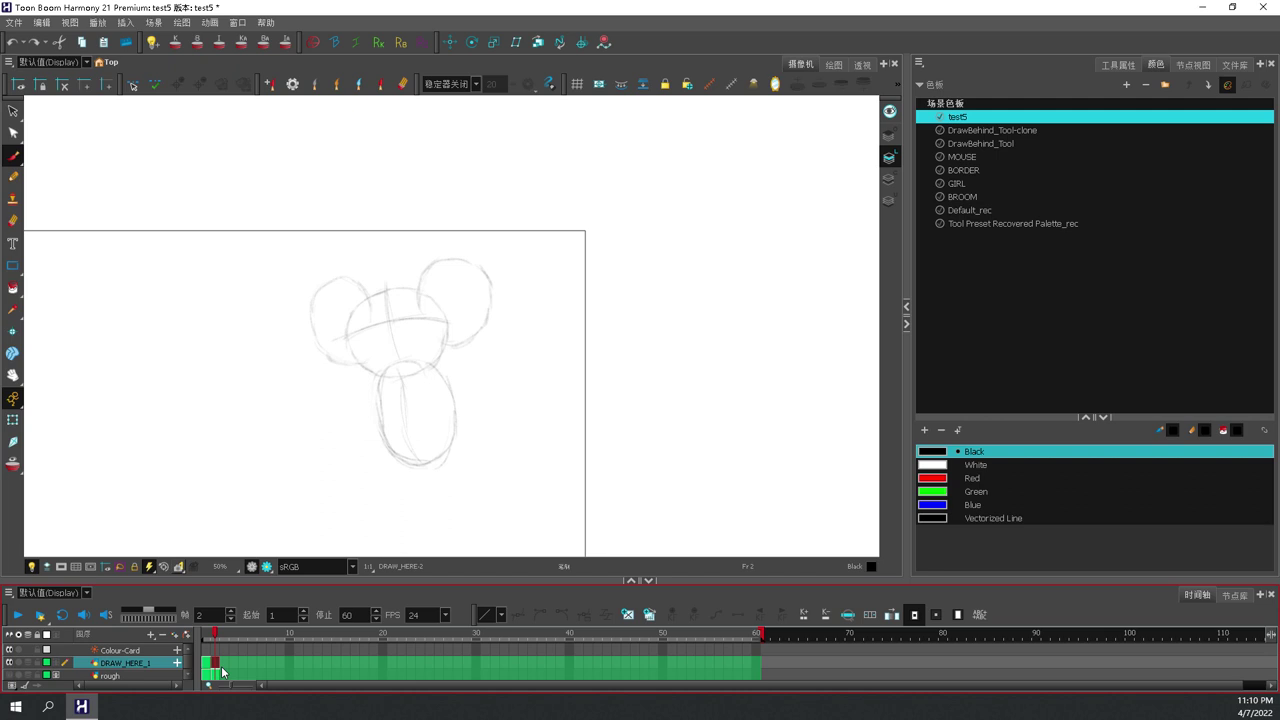
Create an empty drawing on frame 2 of DRAW_HERE_1 and turn on onion skin to see the start pose.
left_click_drag(233, 685, 267, 665)
key("ctrl+z")
left_click(225, 665)
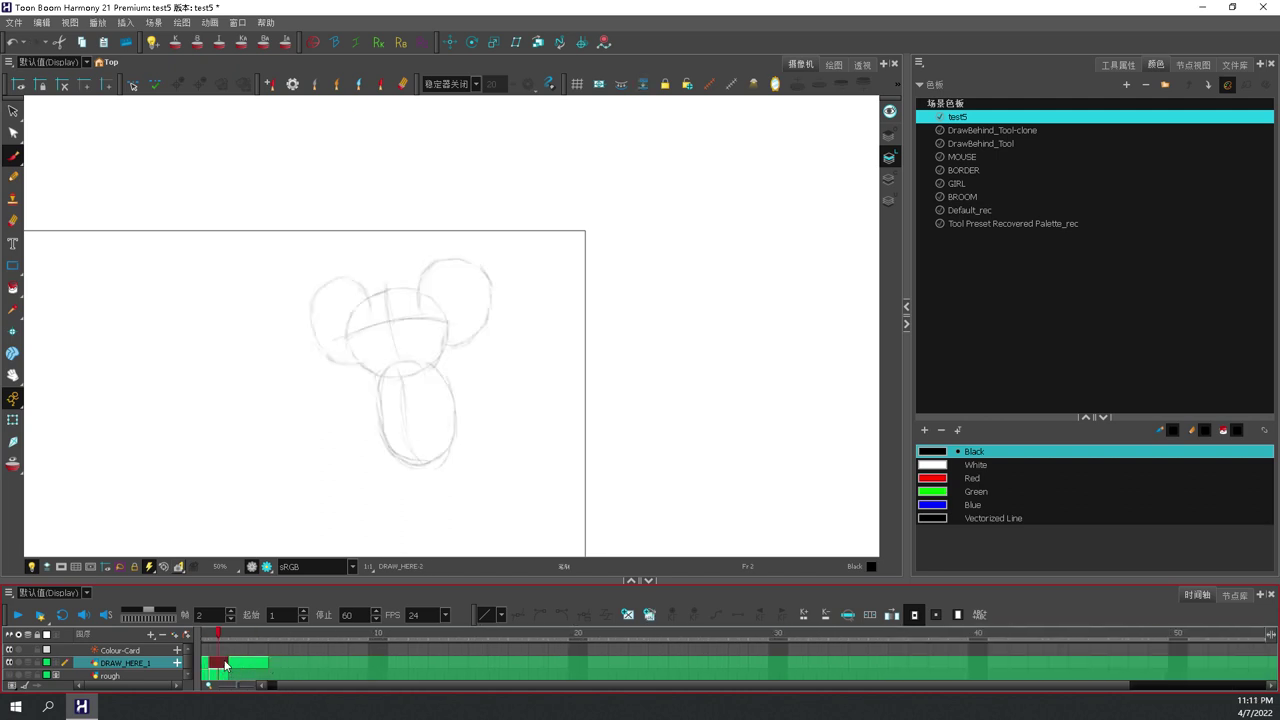
left_click(627, 616)
left_click_drag(526, 523, 560, 504)
left_click(15, 464)
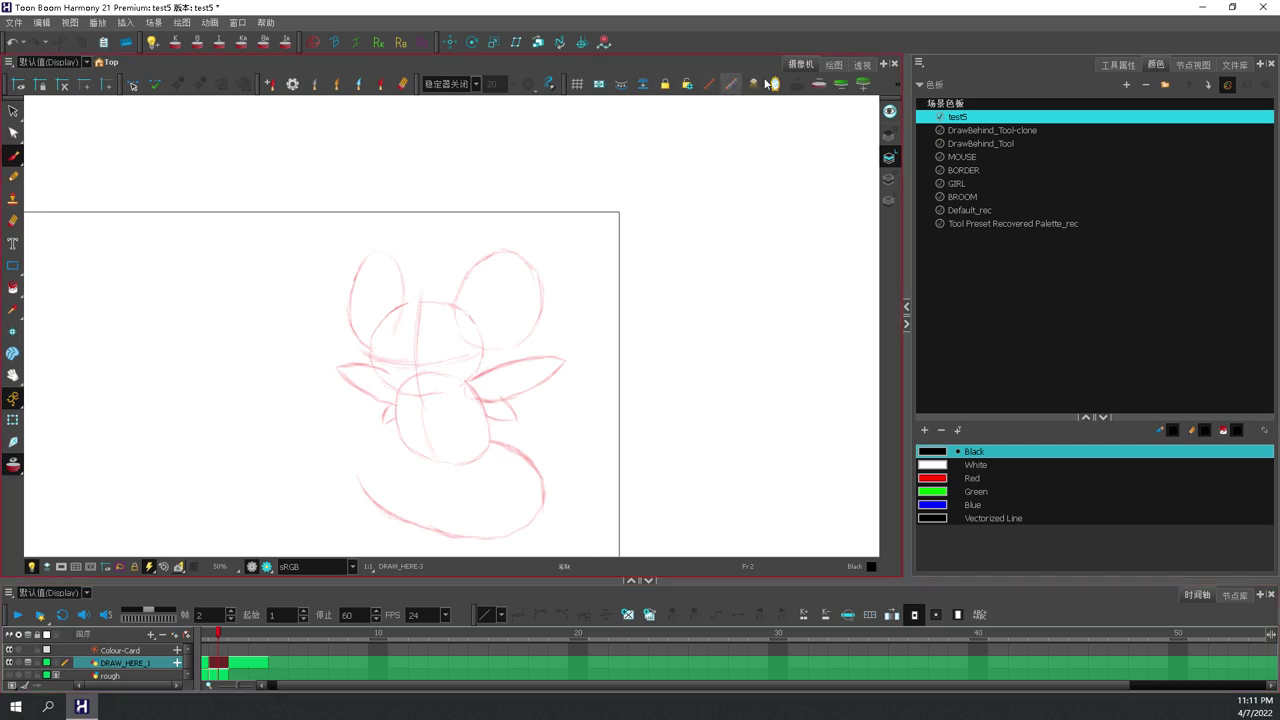
Step through the first frames of DRAW_HERE_1 to examine the drawings with onion skin.
left_click_drag(403, 688, 254, 684)
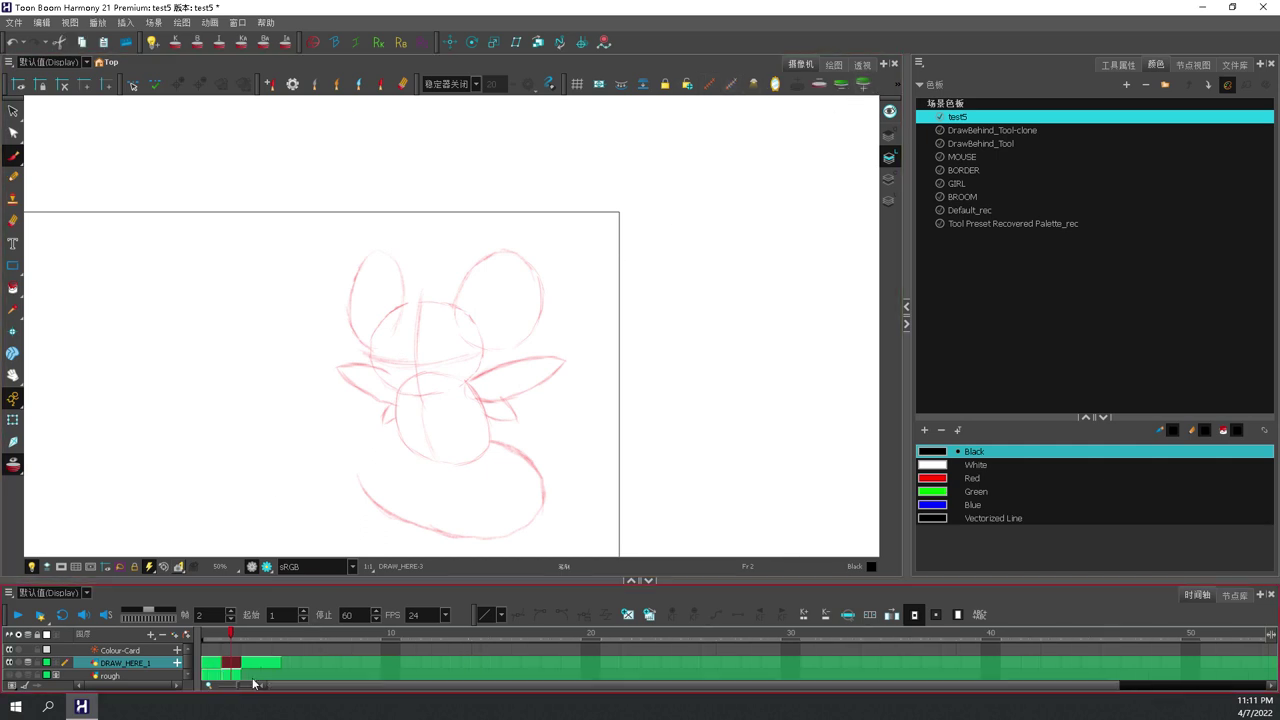
left_click(252, 666)
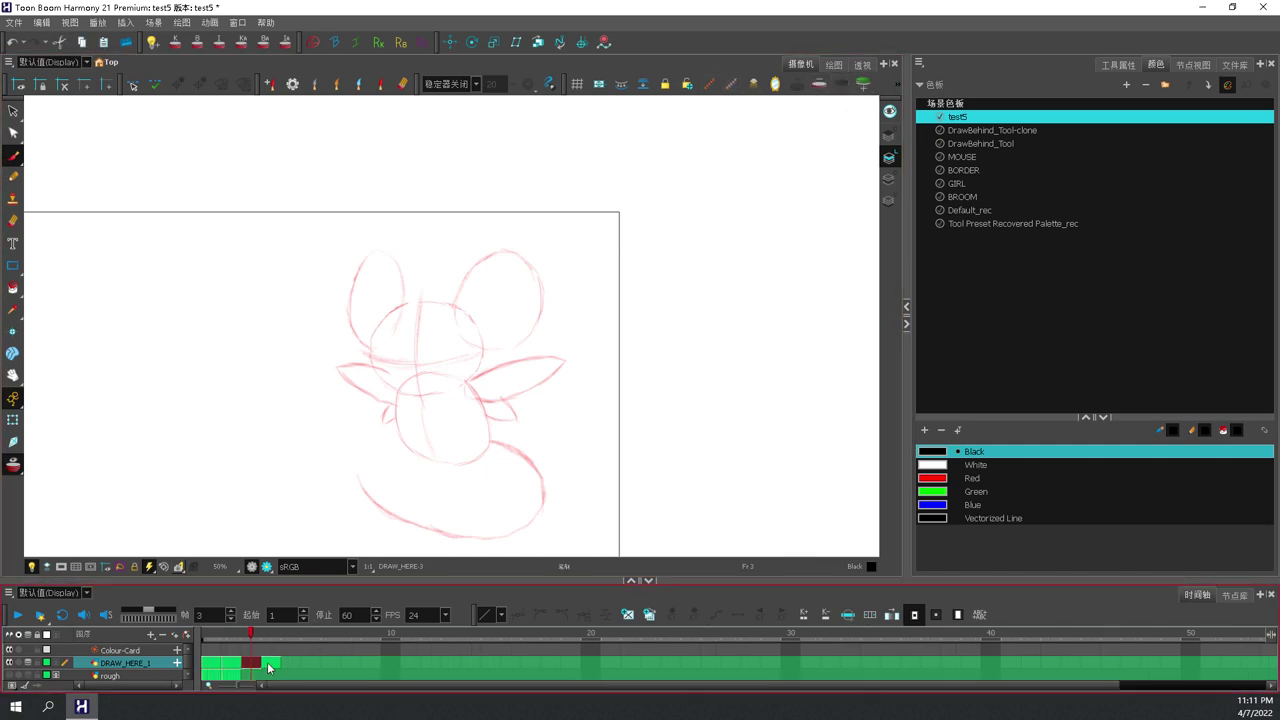
left_click(231, 665)
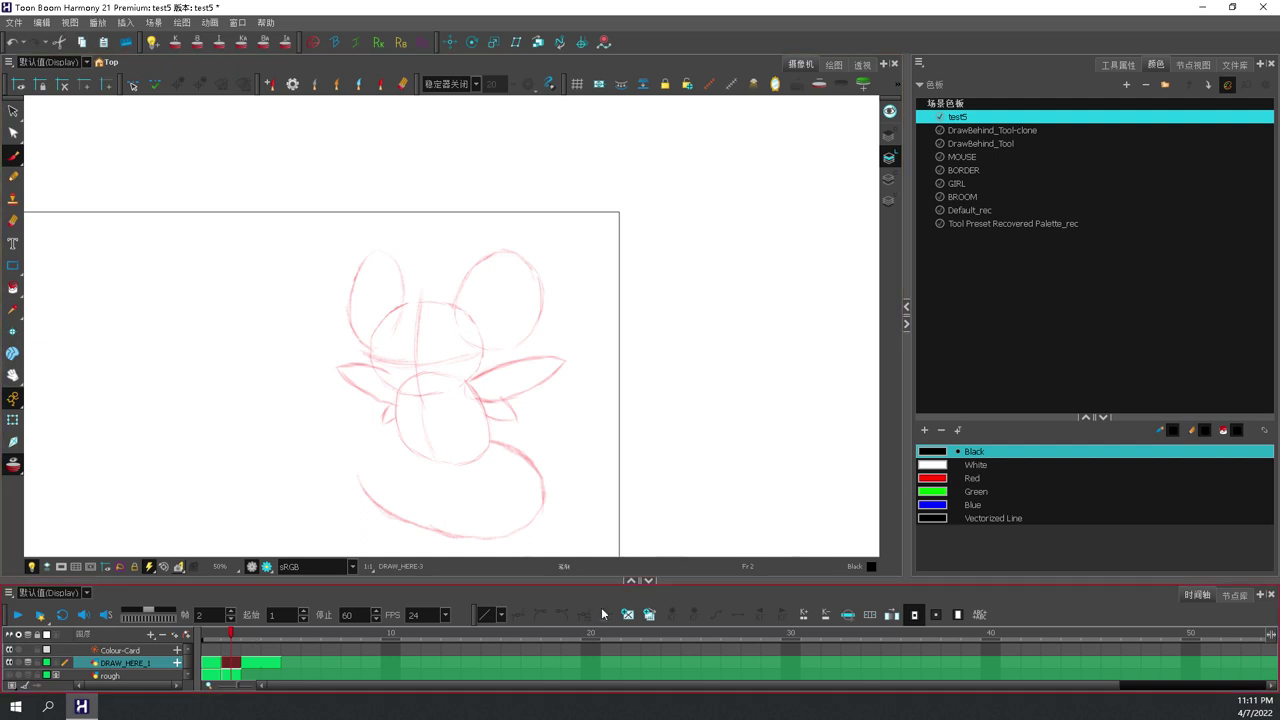
left_click(247, 665)
key("comma")
key("period")
key("period")
key("period")
Extend the DRAW_HERE_1 exposure through frame 8 and return the layer to its normal, non-outline display.
left_click_drag(233, 661, 358, 663)
left_click(231, 663)
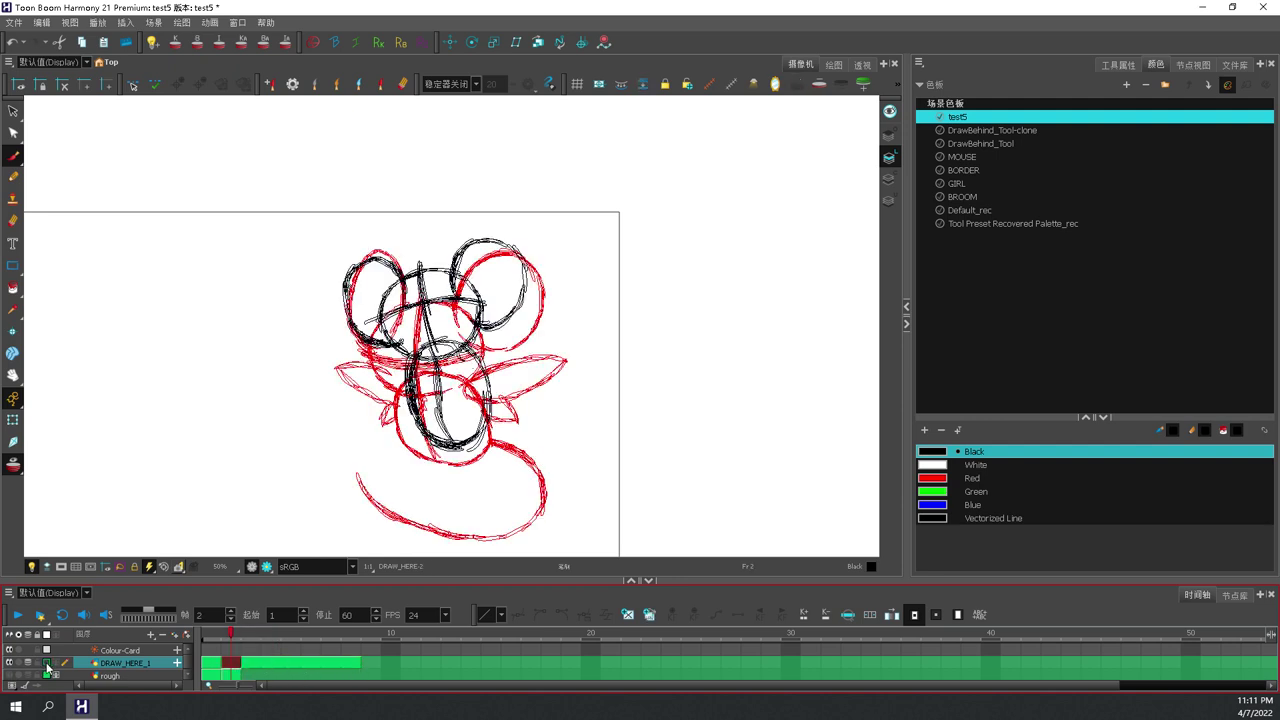
left_click(46, 665)
left_click(252, 664)
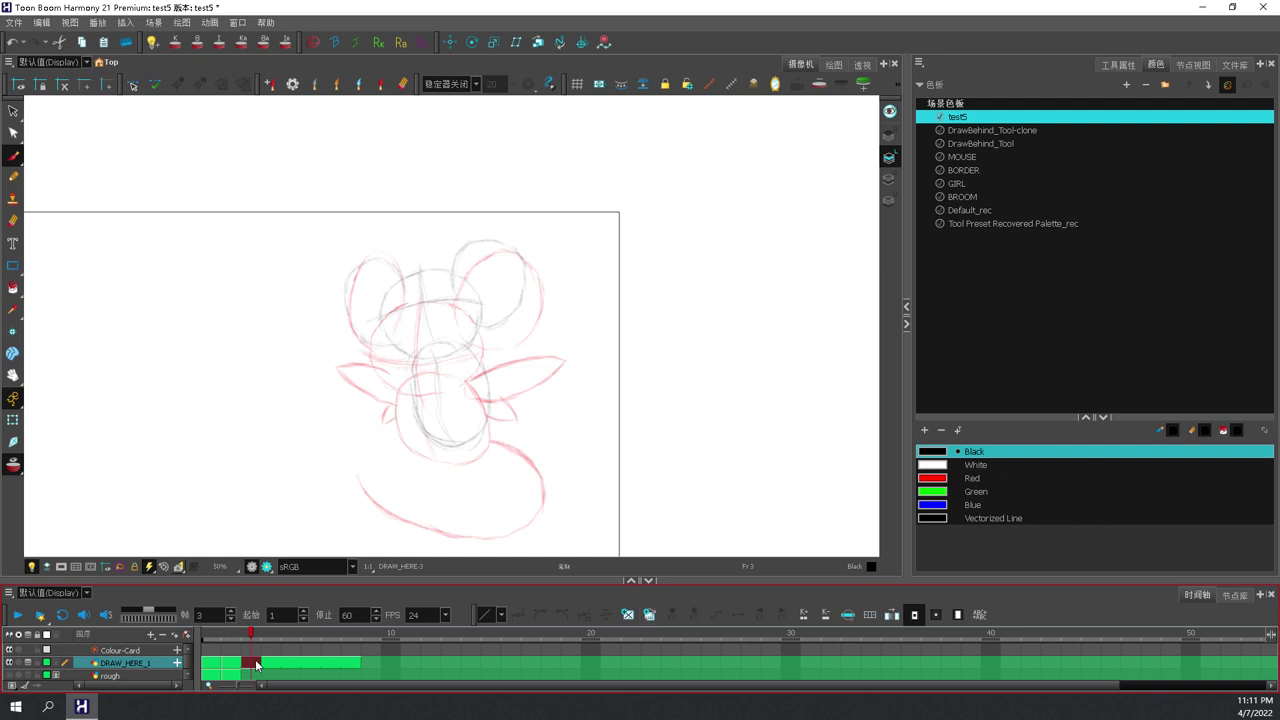
Try deleting all strokes of the drawing on frame 2 of DRAW_HERE_1, then undo the deletion.
left_click(231, 663)
key("ctrl+a")
key("Delete")
left_click(228, 662)
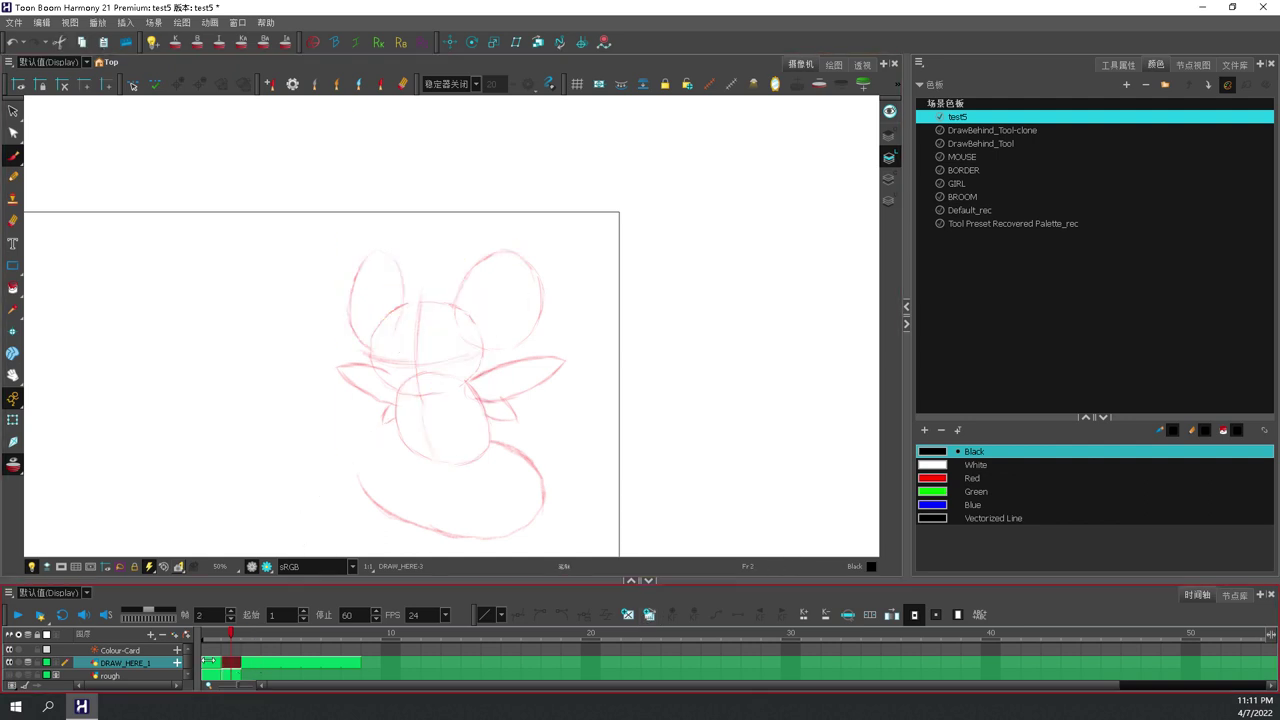
key("ctrl+z")
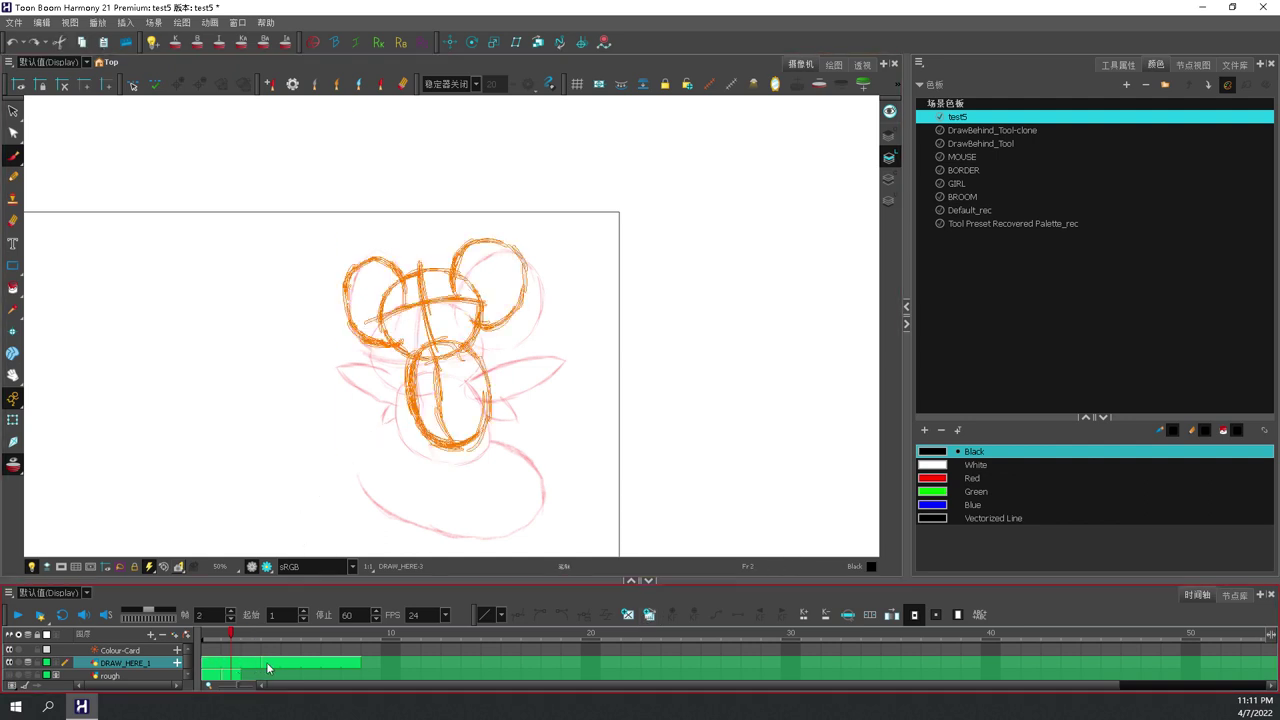
Clear frame 4 of DRAW_HERE_1 for a new drawing and extend the onion skin to one more following drawing.
left_click(271, 662)
left_click(627, 615)
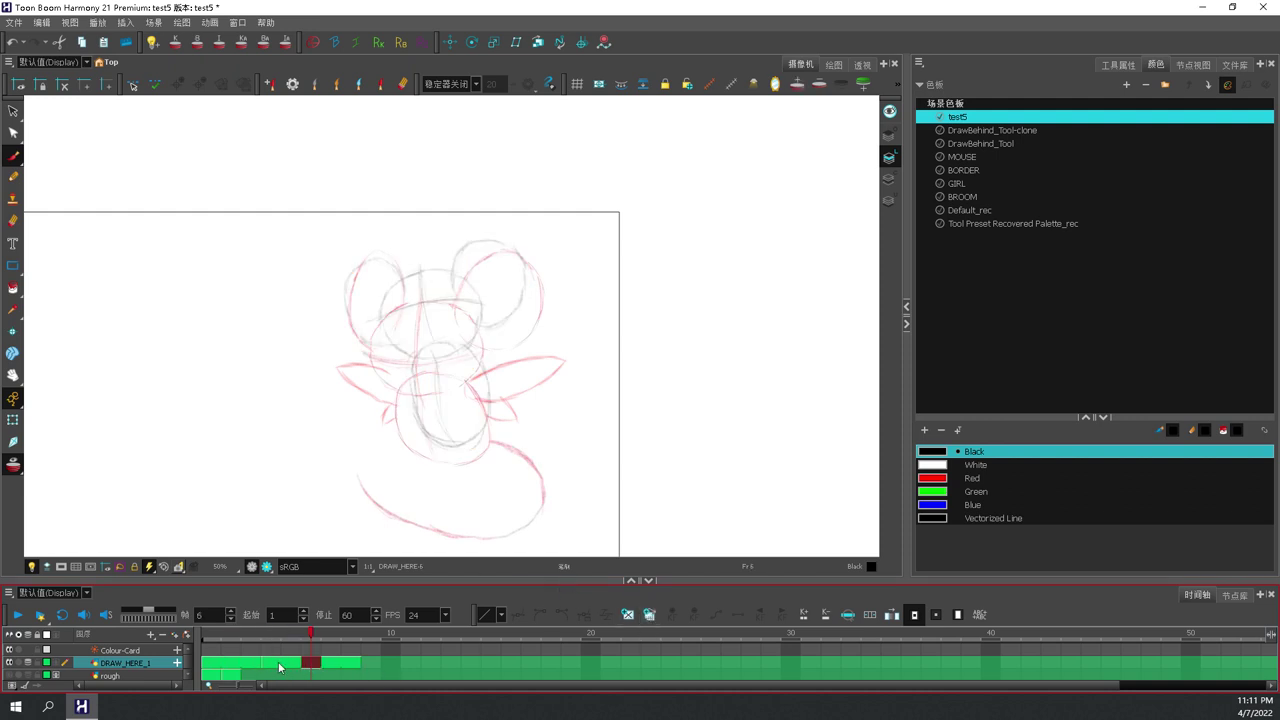
key("Delete")
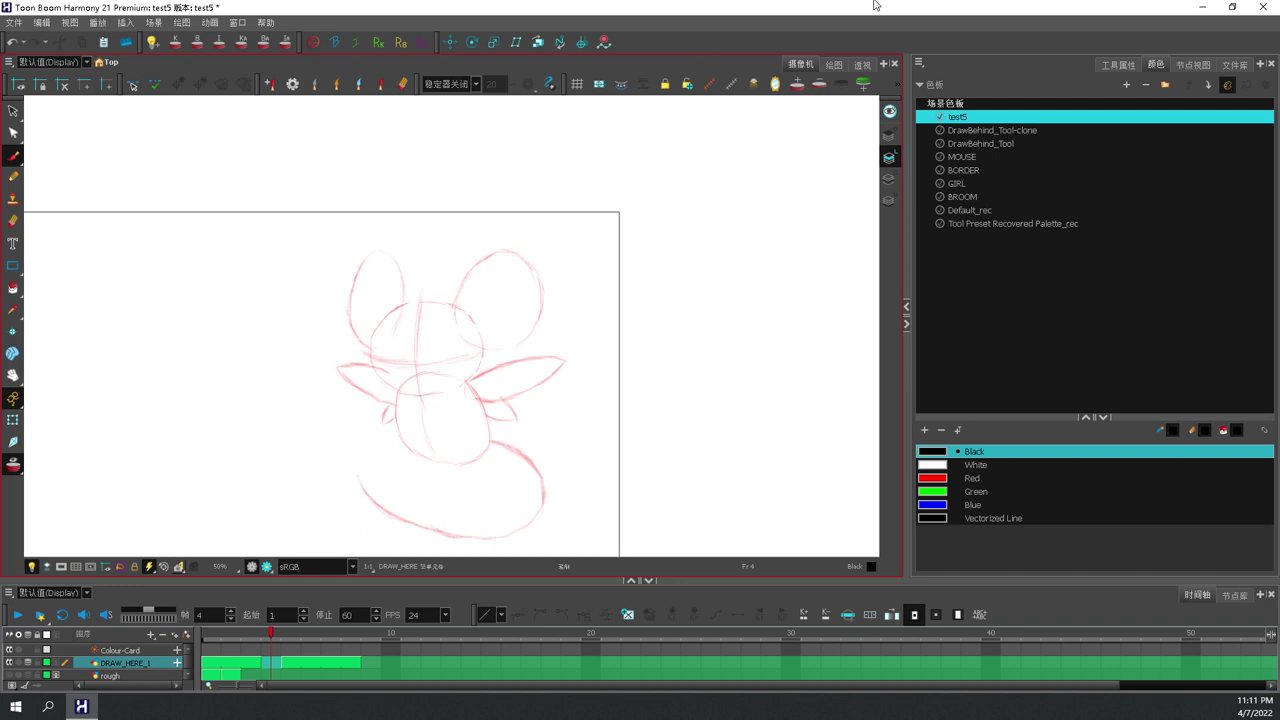
left_click(863, 84)
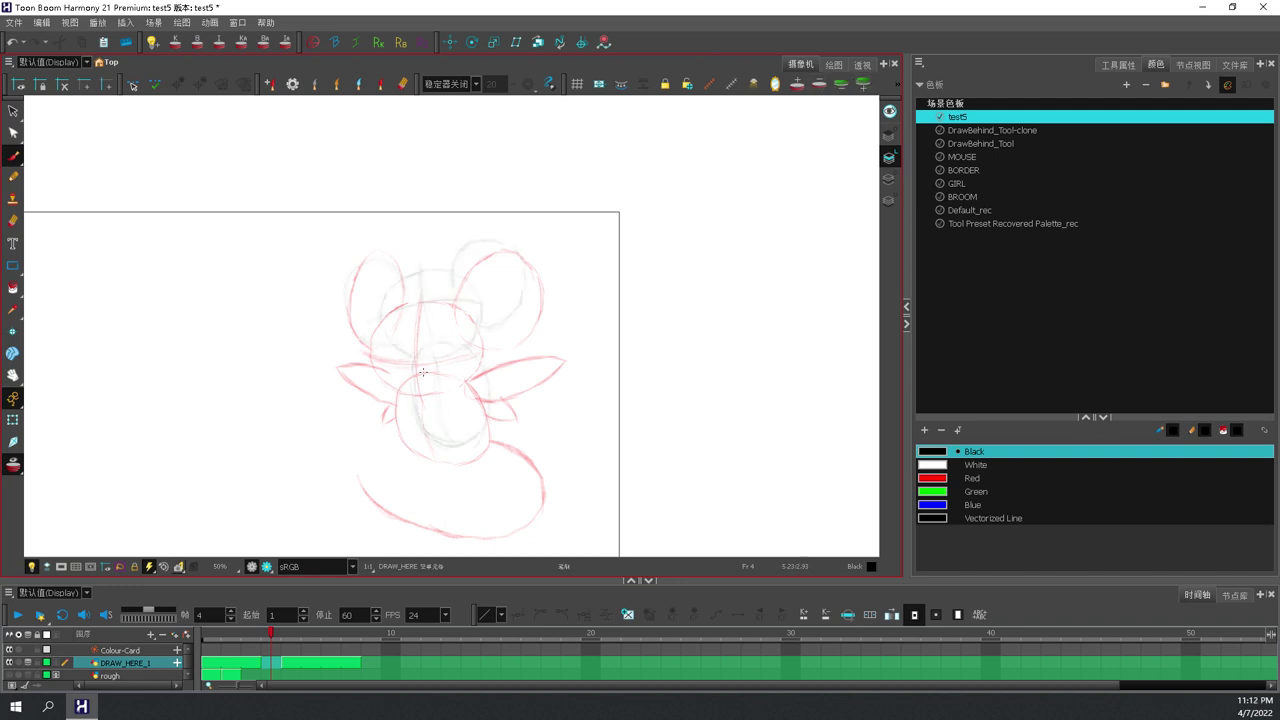
Sketch the in-between head circle, its curved guideline and both ears on frame 4, between the start and final poses.
scroll(423, 372, "up", 2)
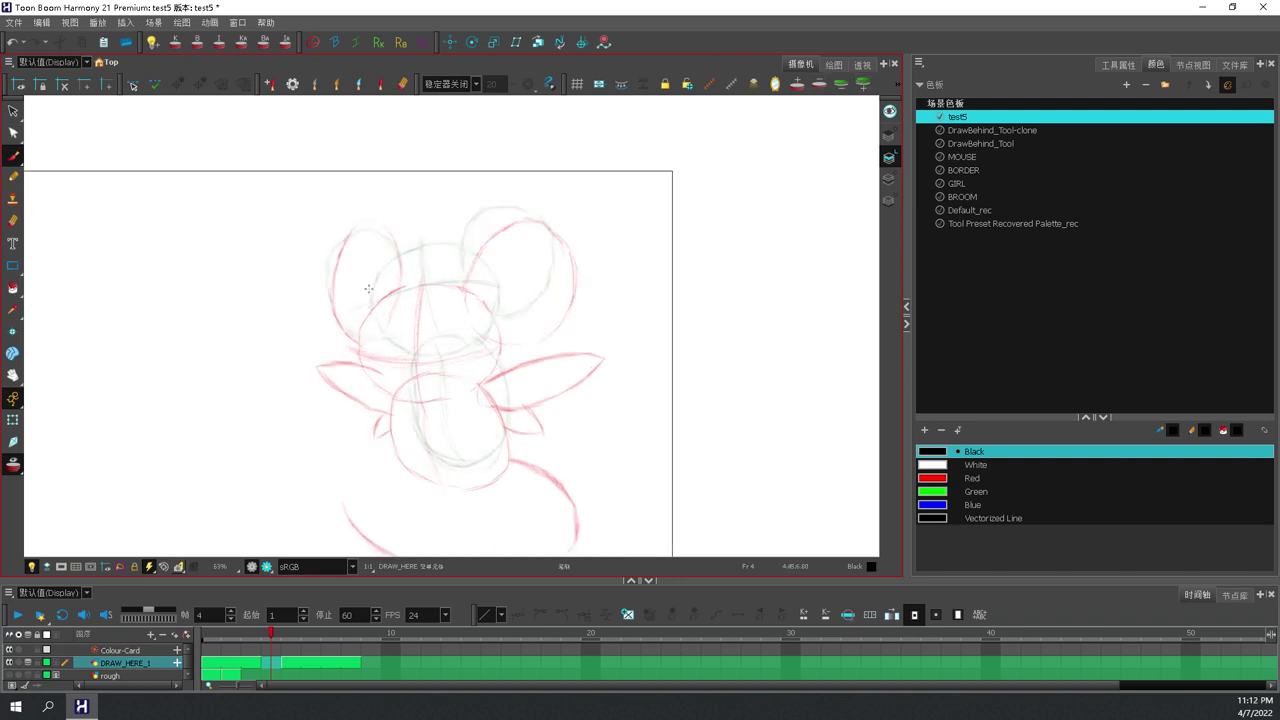
key("ctrl+z")
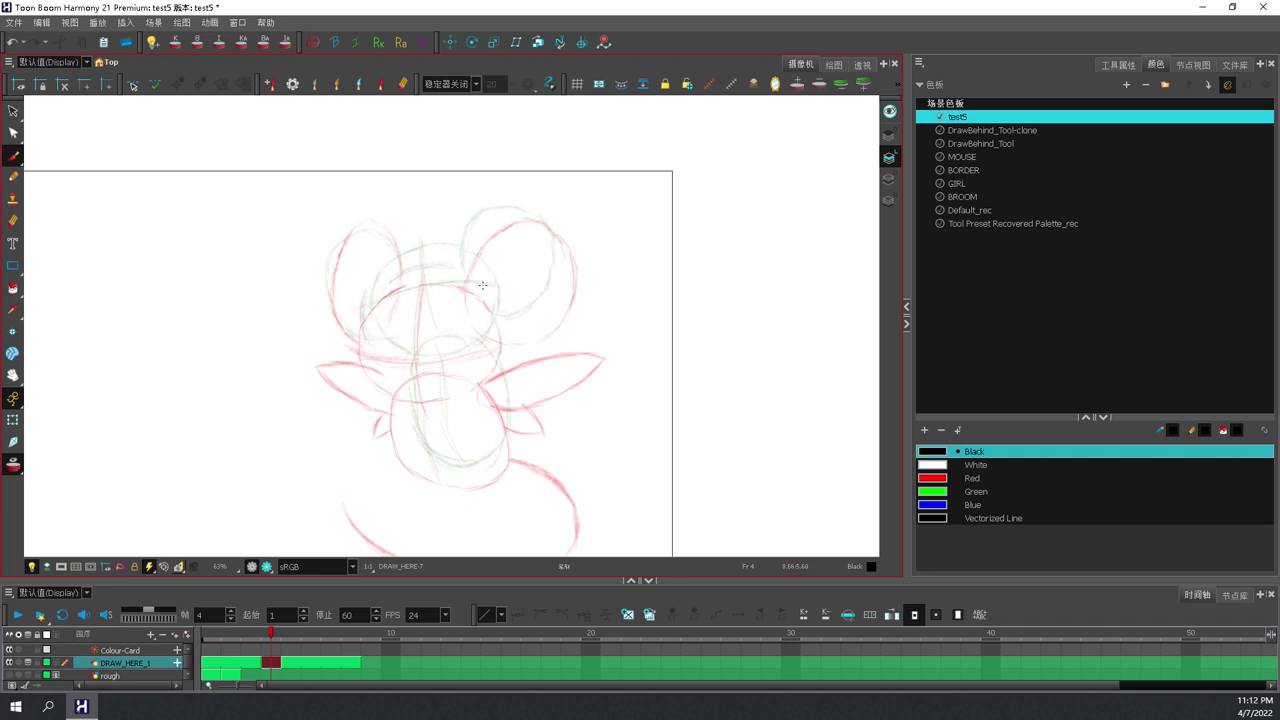
left_click_drag(411, 376, 484, 361)
mouse_move(369, 310)
left_mouse_down()
mouse_move(391, 276)
mouse_move(452, 266)
left_mouse_up()
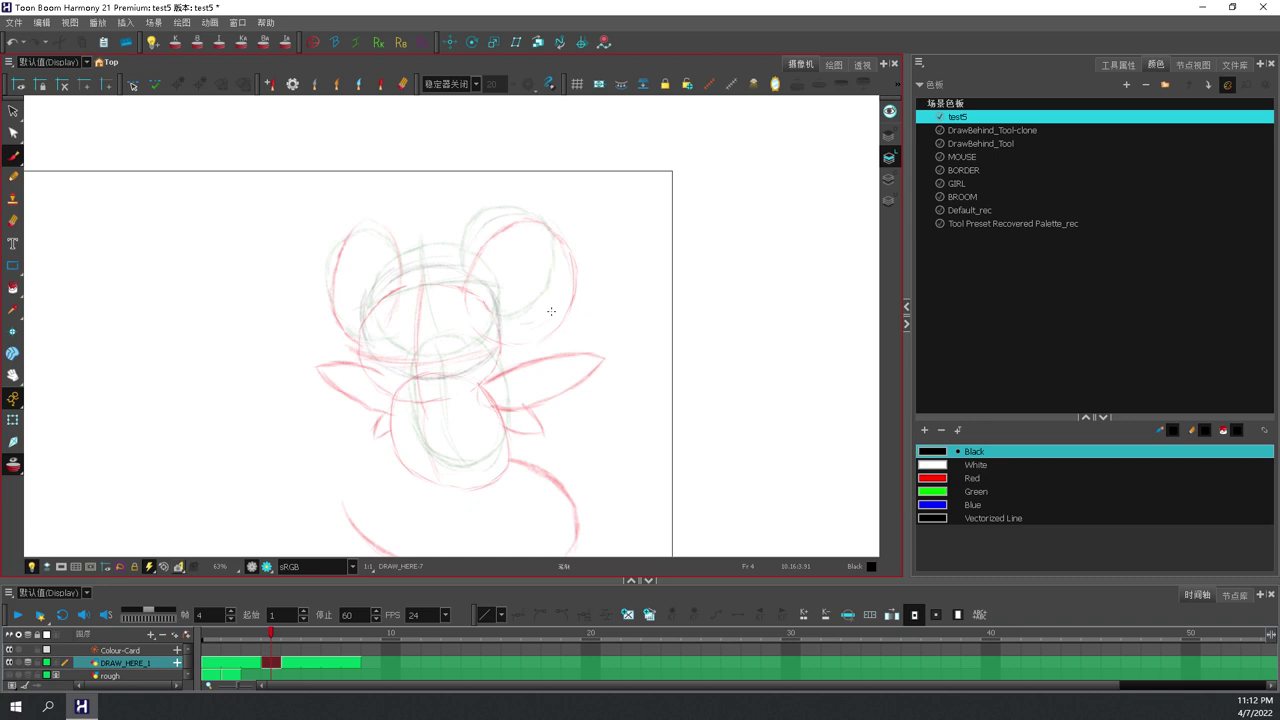
mouse_move(554, 228)
left_mouse_down()
mouse_move(558, 292)
mouse_move(528, 326)
mouse_move(514, 302)
left_mouse_up()
mouse_move(557, 238)
left_mouse_down()
mouse_move(566, 294)
mouse_move(524, 328)
left_mouse_up()
mouse_move(350, 232)
left_mouse_down()
mouse_move(338, 290)
mouse_move(374, 347)
left_mouse_up()
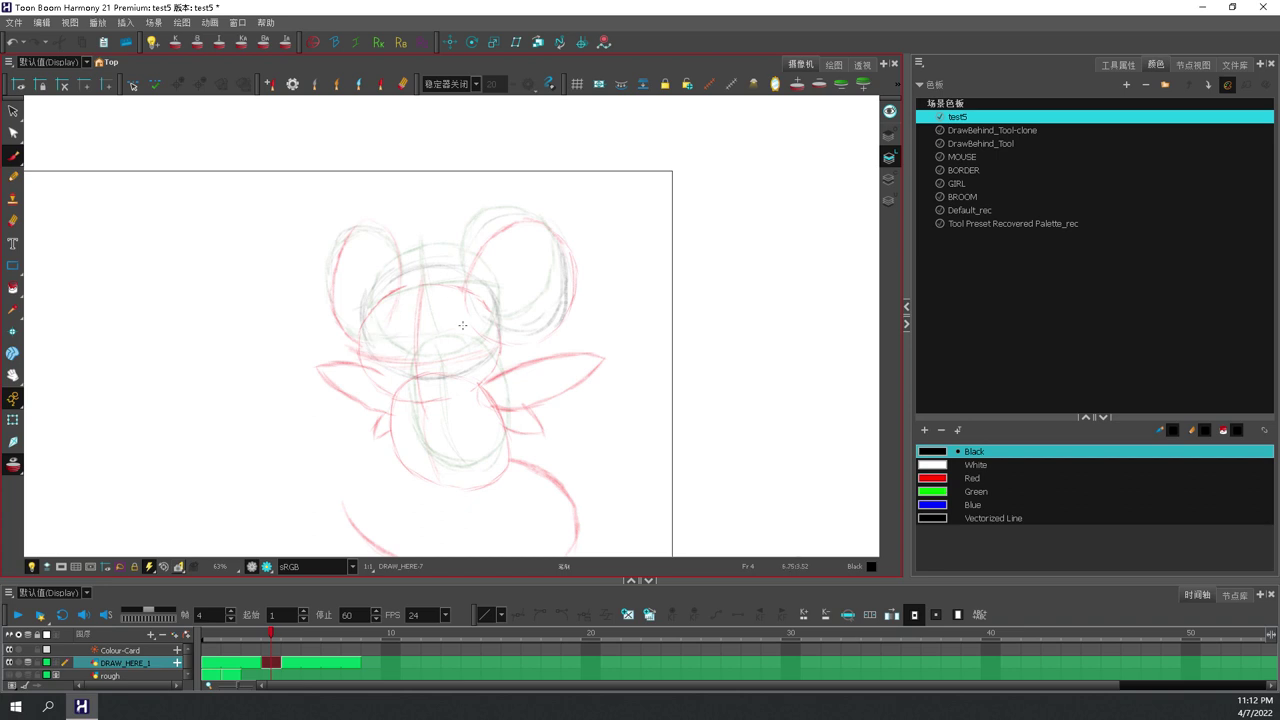
Make the rough layer visible behind frame 5 of DRAW_HERE_1 to show the Final pose, with onion skin off.
left_click(234, 675)
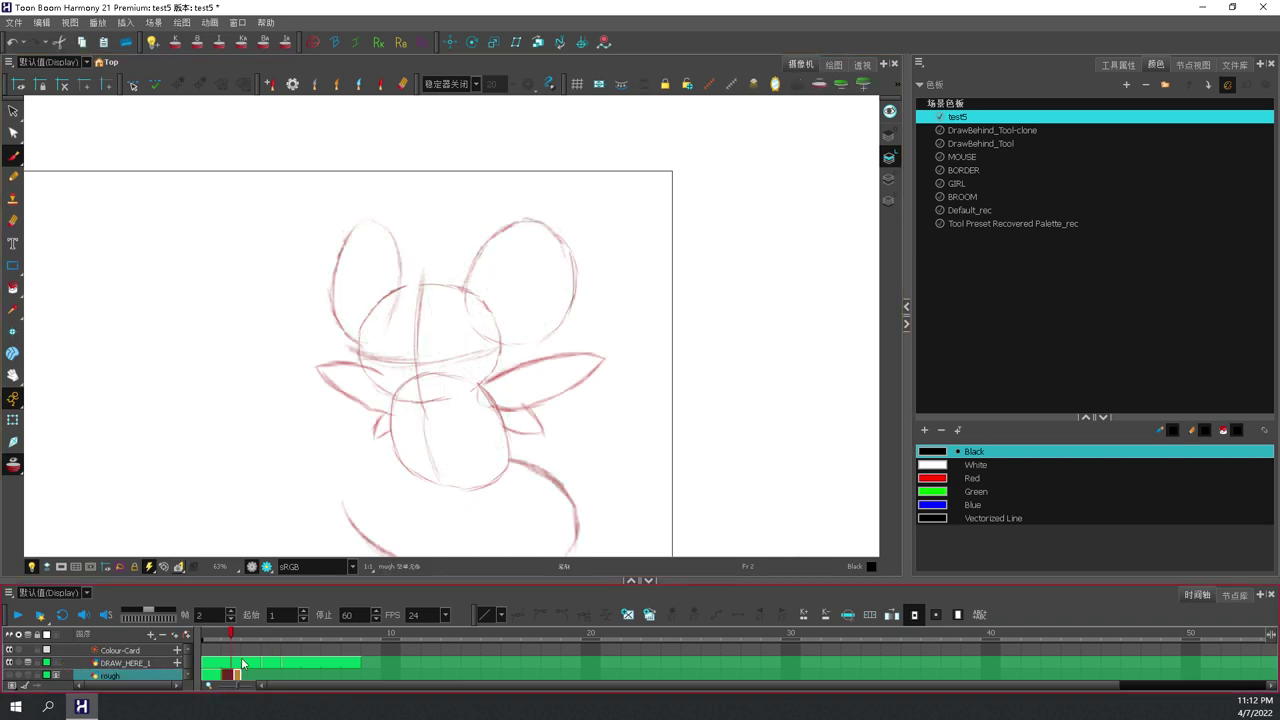
left_click(293, 674)
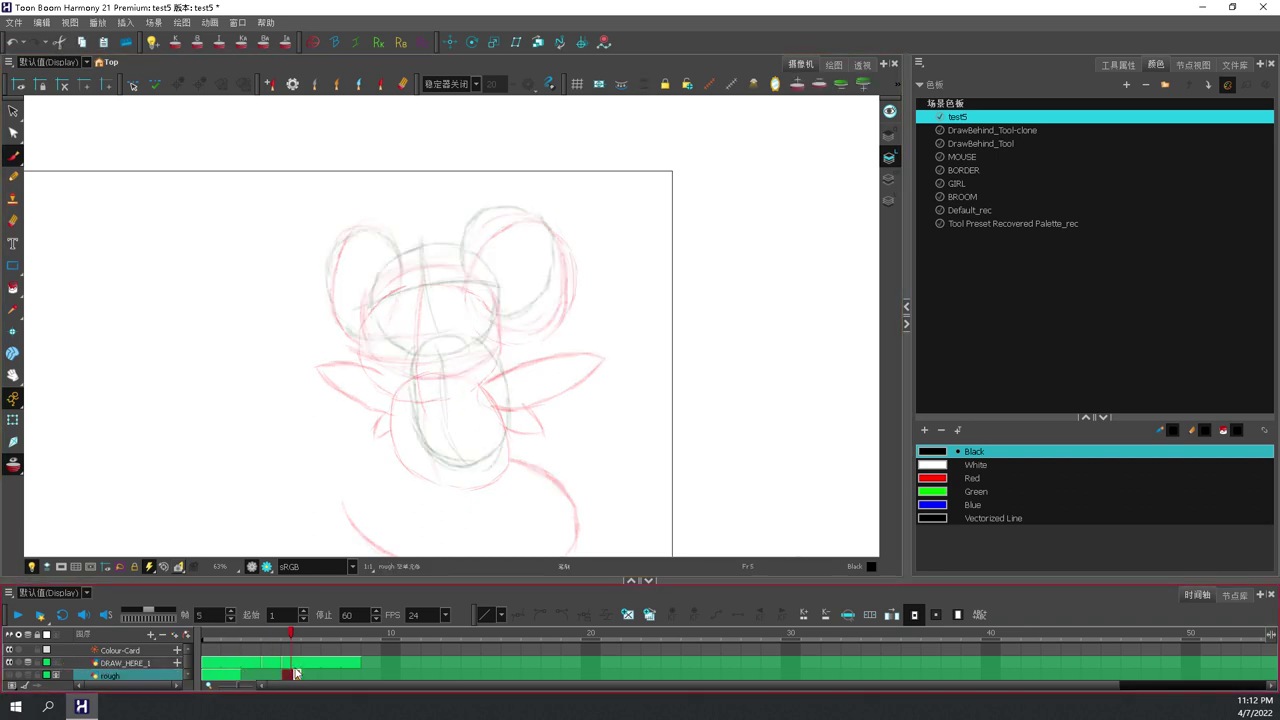
left_click(290, 662)
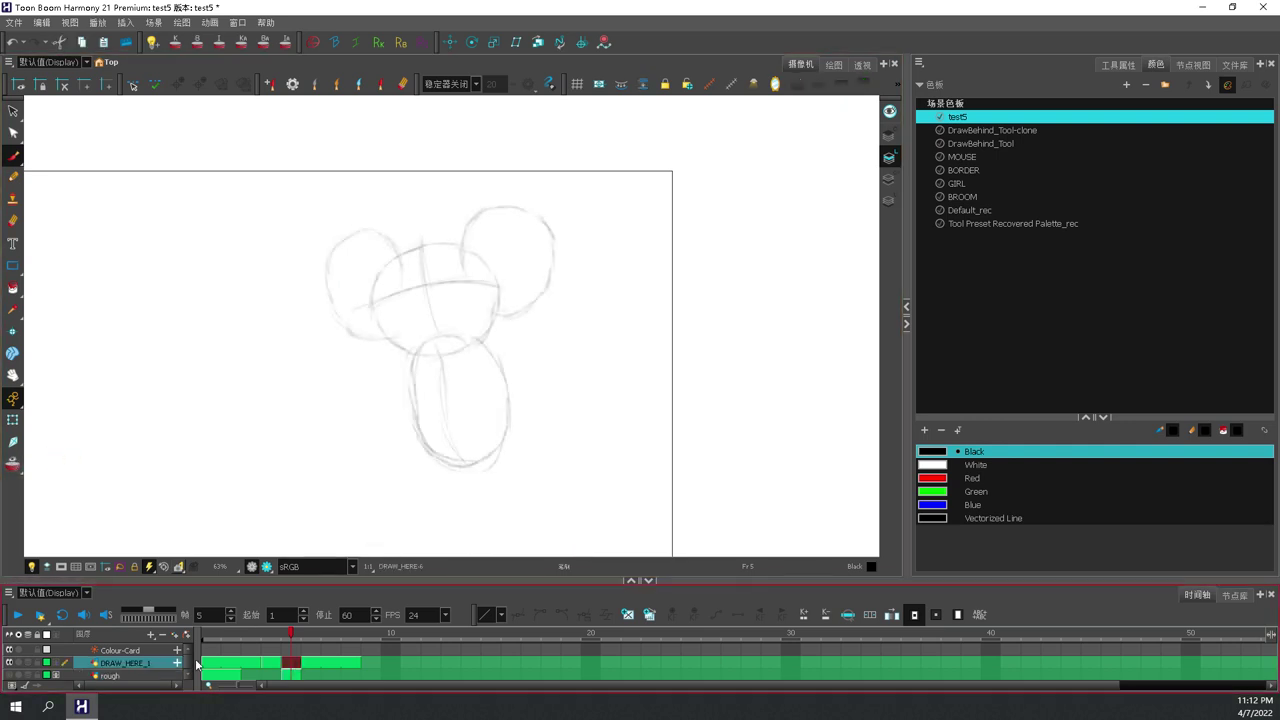
left_click(9, 676)
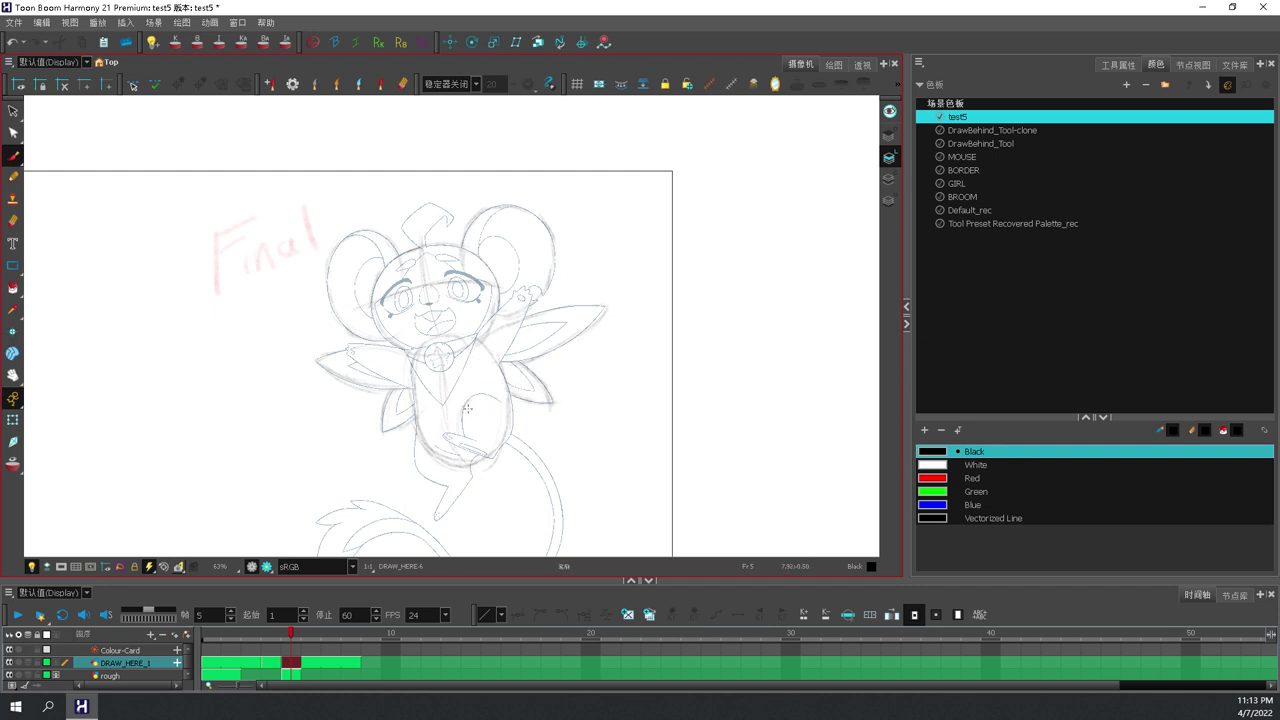
Enlarge the Camera view and trace the raised thigh of the Final pose in red on frame 5 of DRAW_HERE_1.
key("3")
left_click(907, 324)
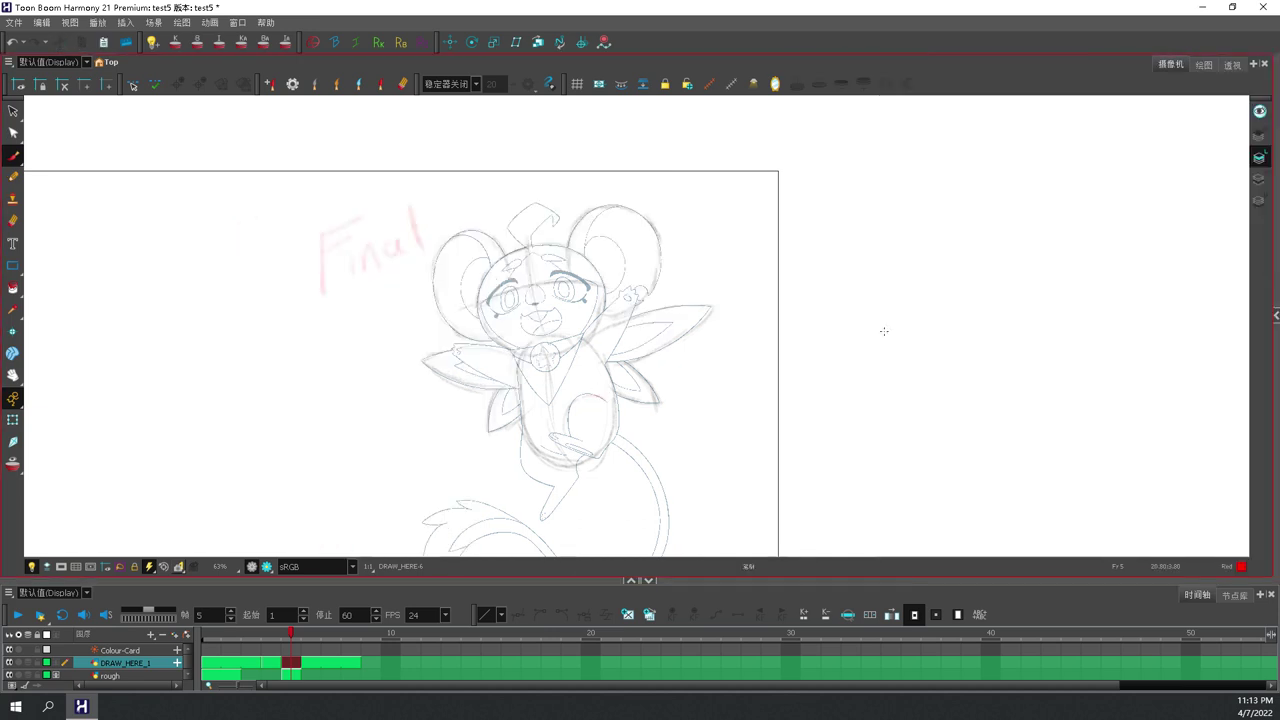
mouse_move(590, 421)
left_mouse_down()
mouse_move(580, 371)
mouse_move(556, 347)
mouse_move(523, 441)
mouse_move(498, 362)
left_mouse_up()
key("2")
key("ctrl+z")
mouse_move(457, 276)
left_mouse_down()
mouse_move(488, 438)
mouse_move(522, 455)
mouse_move(544, 360)
mouse_move(568, 332)
mouse_move(620, 340)
left_mouse_up()
left_click(292, 674)
left_click(292, 664)
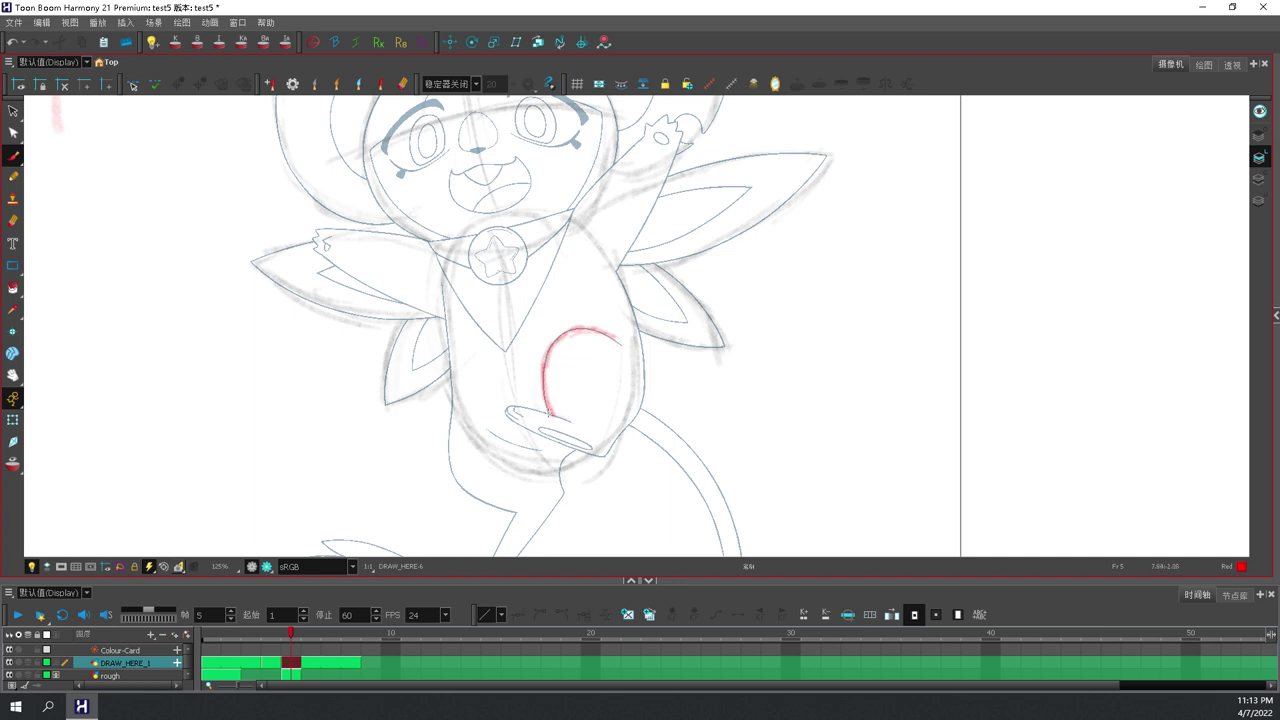
Trace the raised foot and the hanging leg of the Final pose in red.
mouse_move(507, 413)
left_mouse_down()
mouse_move(525, 410)
mouse_move(590, 453)
mouse_move(642, 377)
left_mouse_up()
mouse_move(486, 318)
left_mouse_down()
mouse_move(499, 411)
mouse_move(531, 432)
left_mouse_up()
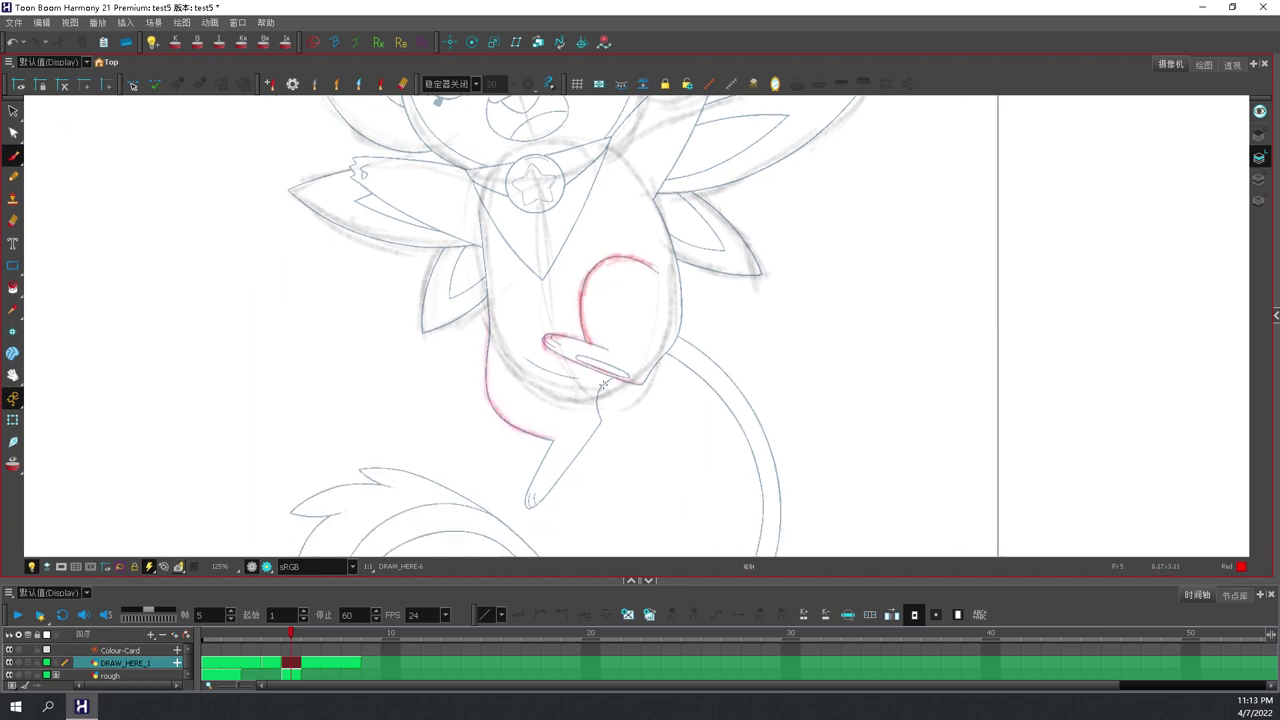
mouse_move(603, 383)
left_mouse_down()
mouse_move(601, 426)
mouse_move(563, 484)
mouse_move(526, 506)
mouse_move(552, 440)
mouse_move(529, 506)
left_mouse_up()
key("ctrl+z")
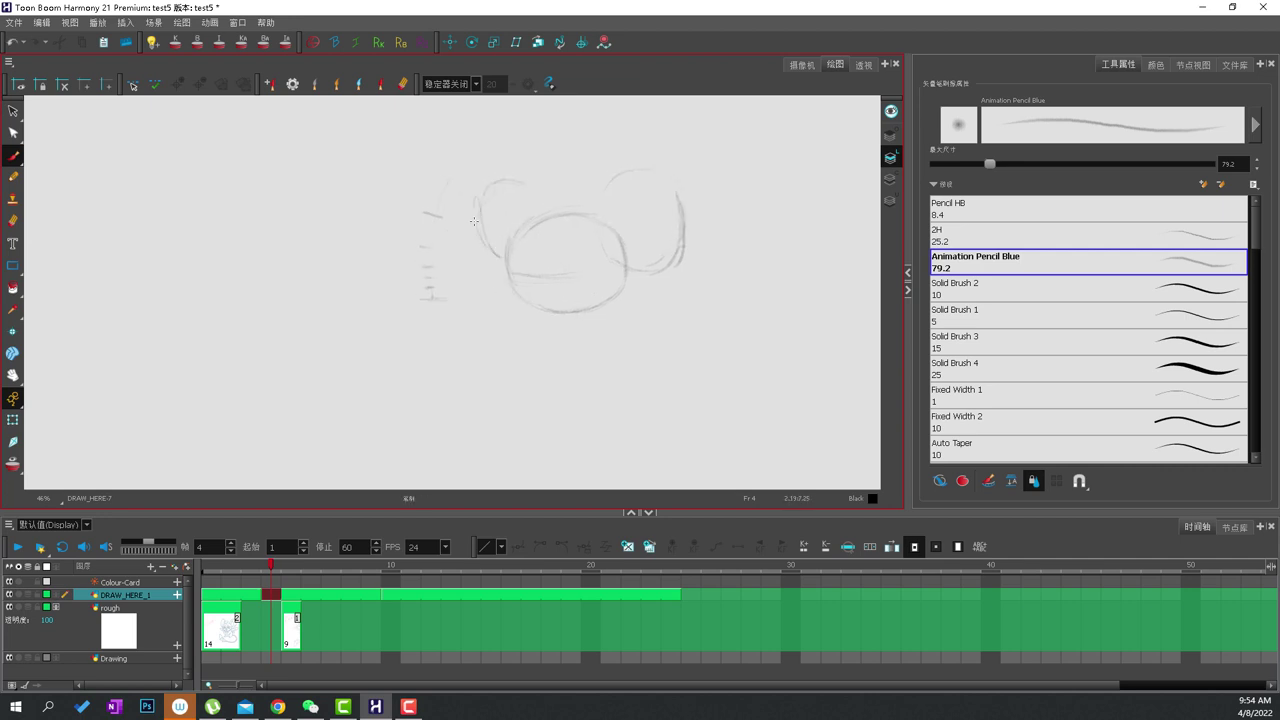
Complete the outline of the in-between head's left ear on frame 4.
left_click_drag(498, 258, 489, 193)
left_click_drag(549, 224, 524, 188)
Flip back and forth through frames 3 to 10 to examine the head's movement into the final pose.
key("comma")
key("period")
key("period")
key("period")
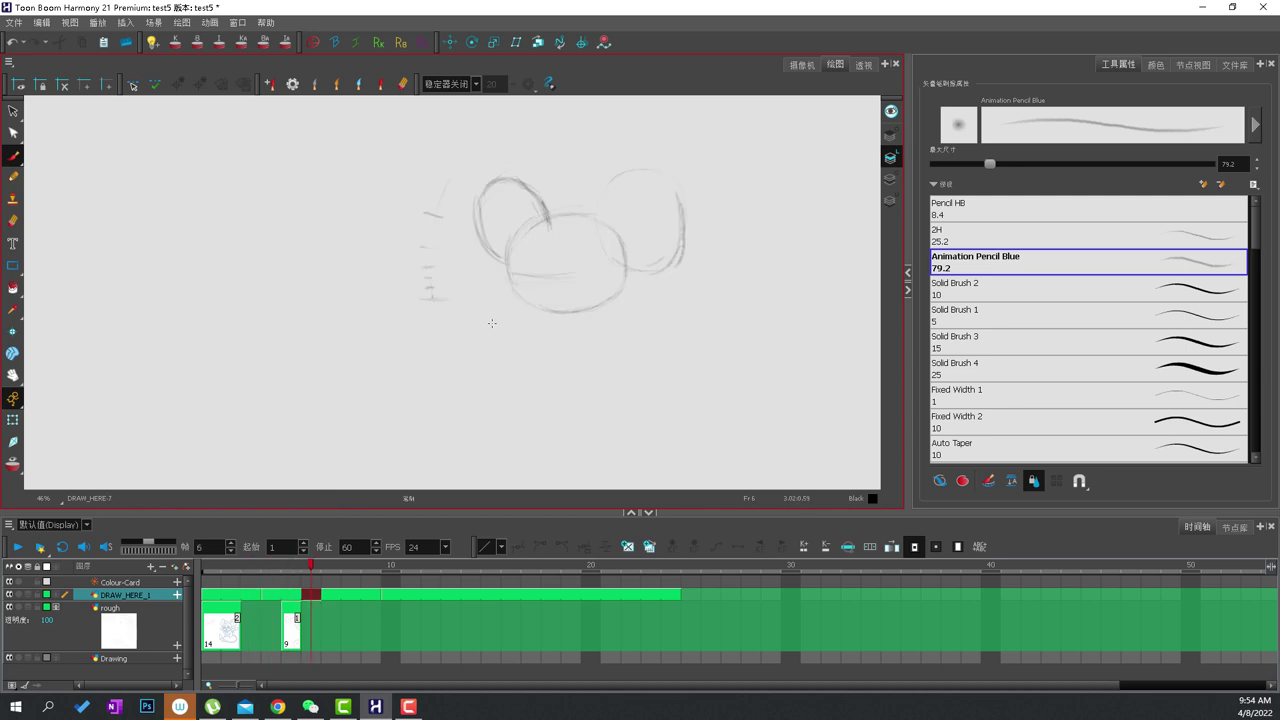
key("comma")
key("comma")
key("period")
key("period")
key("period")
key("period")
key("period")
key("period")
key("comma")
key("period")
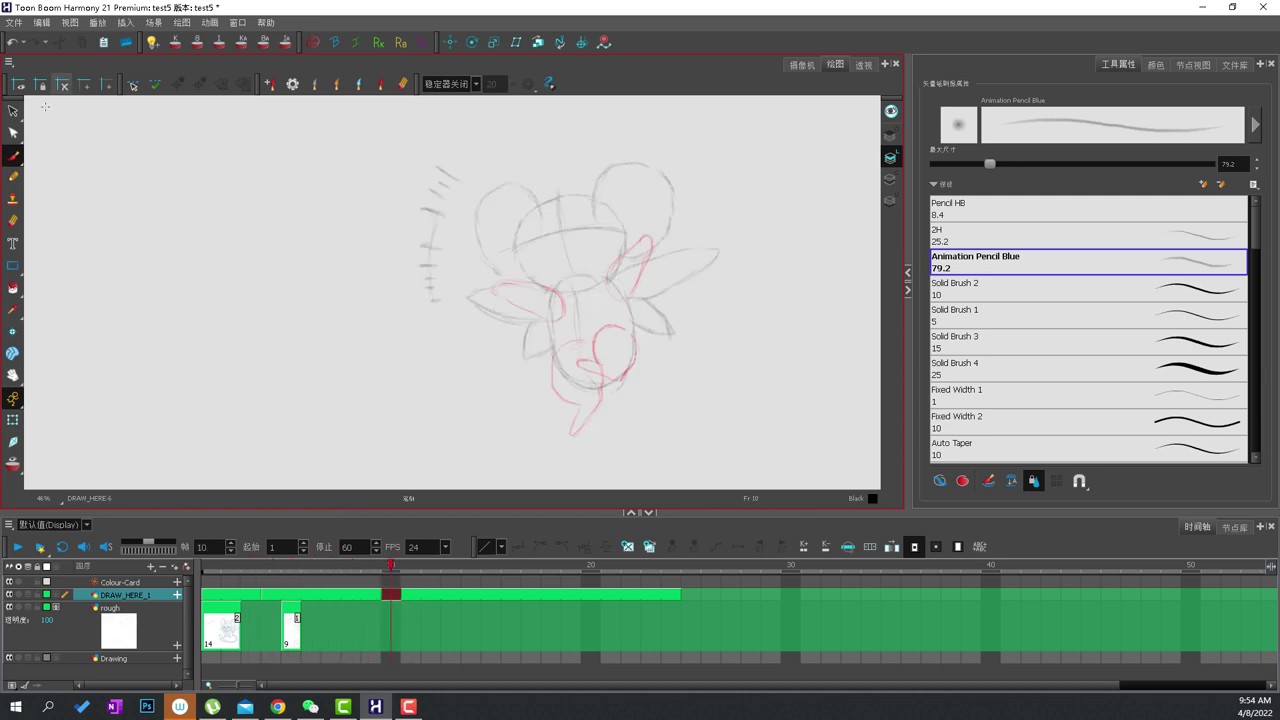
Select the whole final pose on frame 10, move it slightly up and rotate it slightly clockwise.
left_click(13, 110)
mouse_move(620, 150)
left_mouse_down()
mouse_move(493, 172)
mouse_move(684, 140)
mouse_move(622, 150)
left_mouse_up()
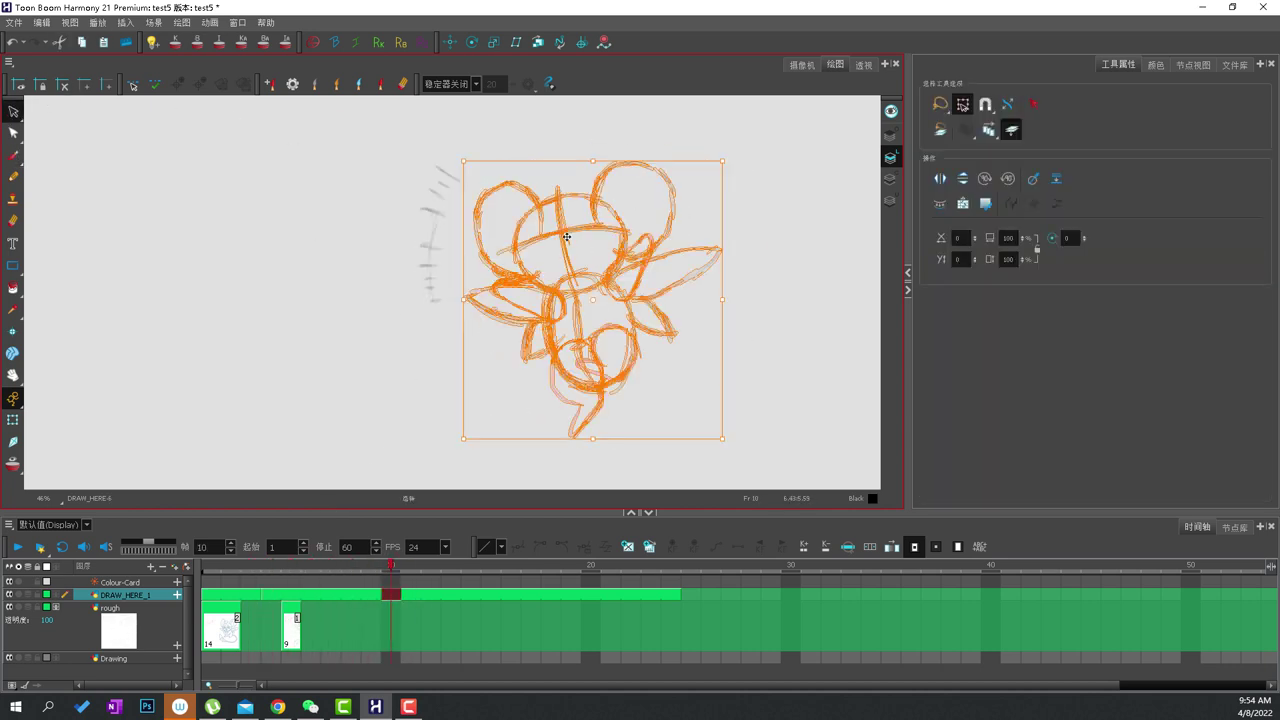
left_click_drag(567, 237, 564, 222)
left_click_drag(731, 139, 734, 146)
left_click_drag(565, 218, 563, 208)
left_click(523, 435)
Select the head and ears on frame 4, rotate them slightly counter-clockwise and nudge them into place.
key("comma")
key("comma")
key("comma")
key("comma")
key("comma")
key("comma")
key("comma")
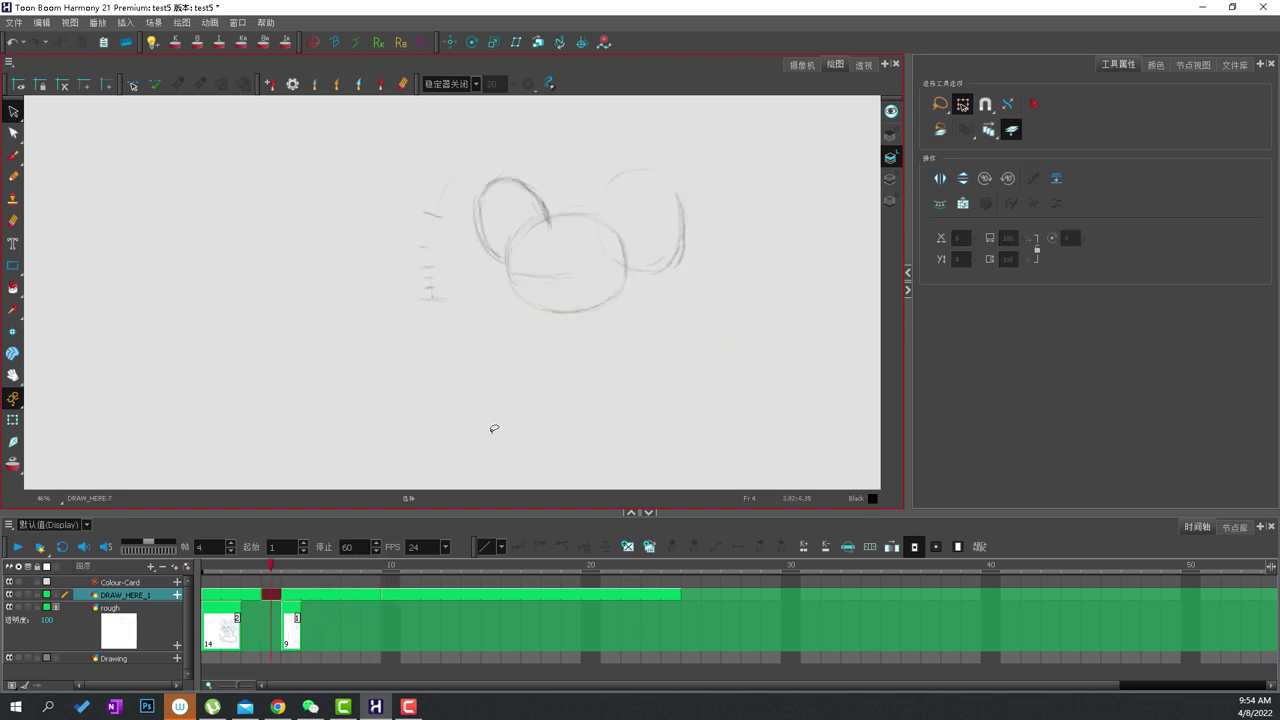
key("period")
mouse_move(508, 154)
left_mouse_down()
mouse_move(597, 120)
mouse_move(562, 124)
left_mouse_up()
left_click(603, 297)
left_click_drag(457, 160, 452, 169)
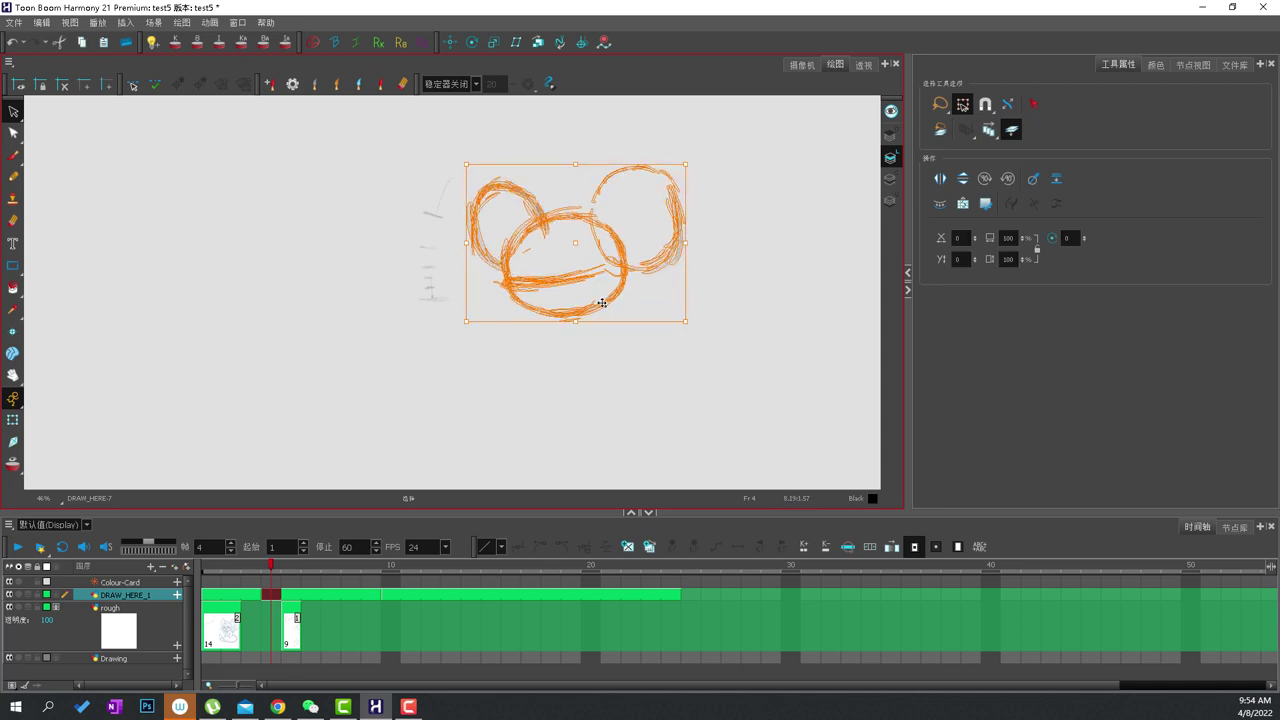
left_click_drag(602, 302, 600, 301)
Reselect the head and ears on frame 4, tilt them slightly further and shift them down and to the left.
mouse_move(459, 159)
left_mouse_down()
mouse_move(575, 121)
mouse_move(548, 128)
left_mouse_up()
left_click(395, 400)
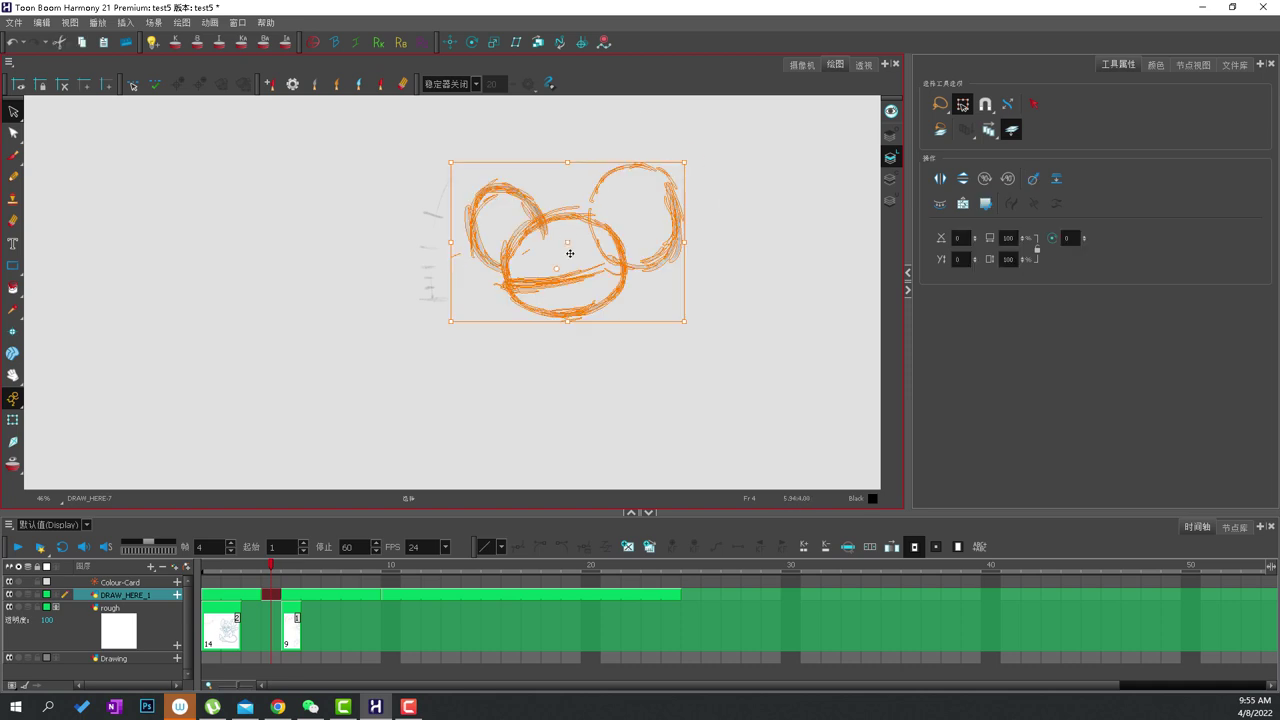
left_click_drag(690, 155, 686, 153)
left_click_drag(547, 287, 543, 290)
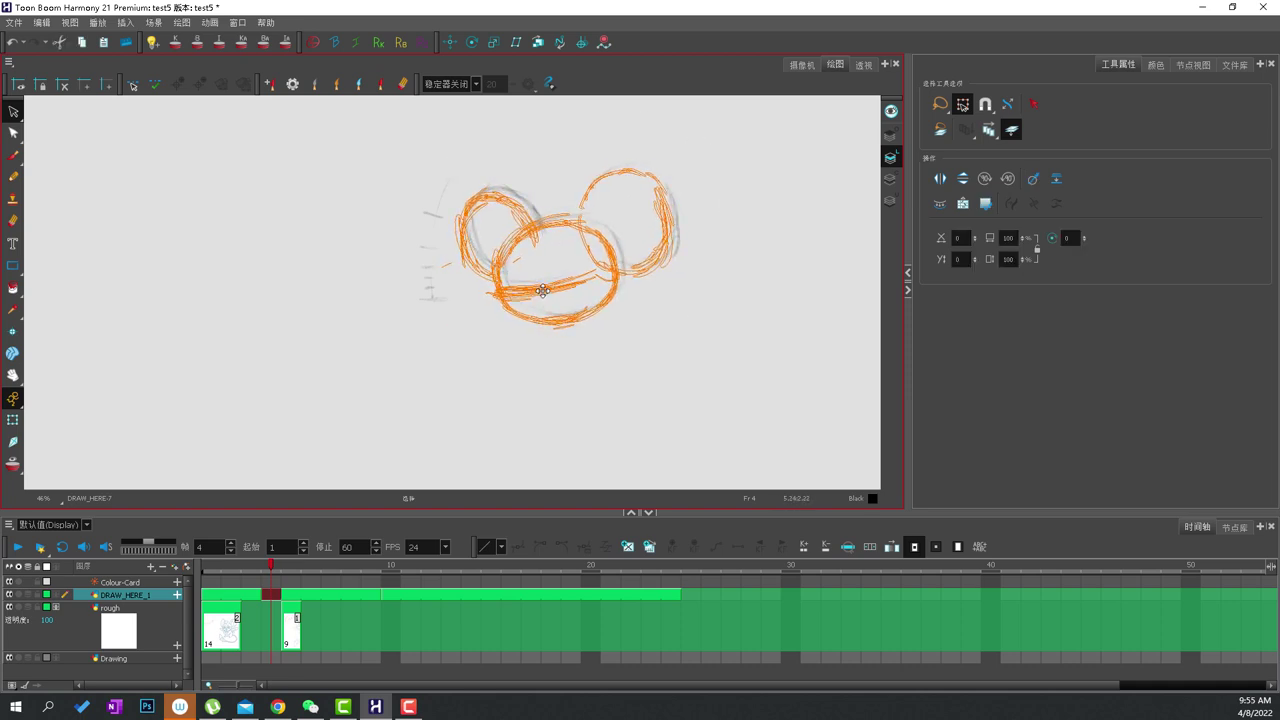
Flip between the start pose and the tilted head through frame 9 to check the movement, and activate the Brush tool.
key("comma")
key("period")
key("comma")
key("alt+b")
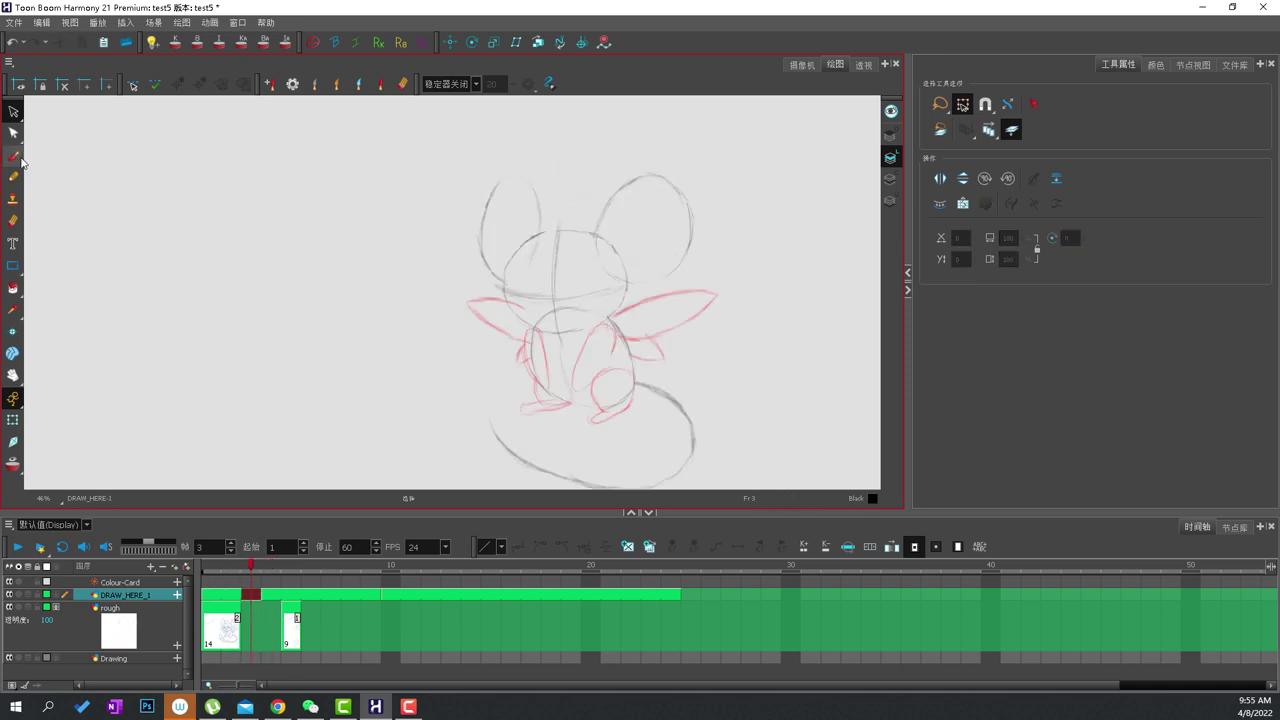
key("period")
key("period")
key("period")
key("period")
key("period")
key("period")
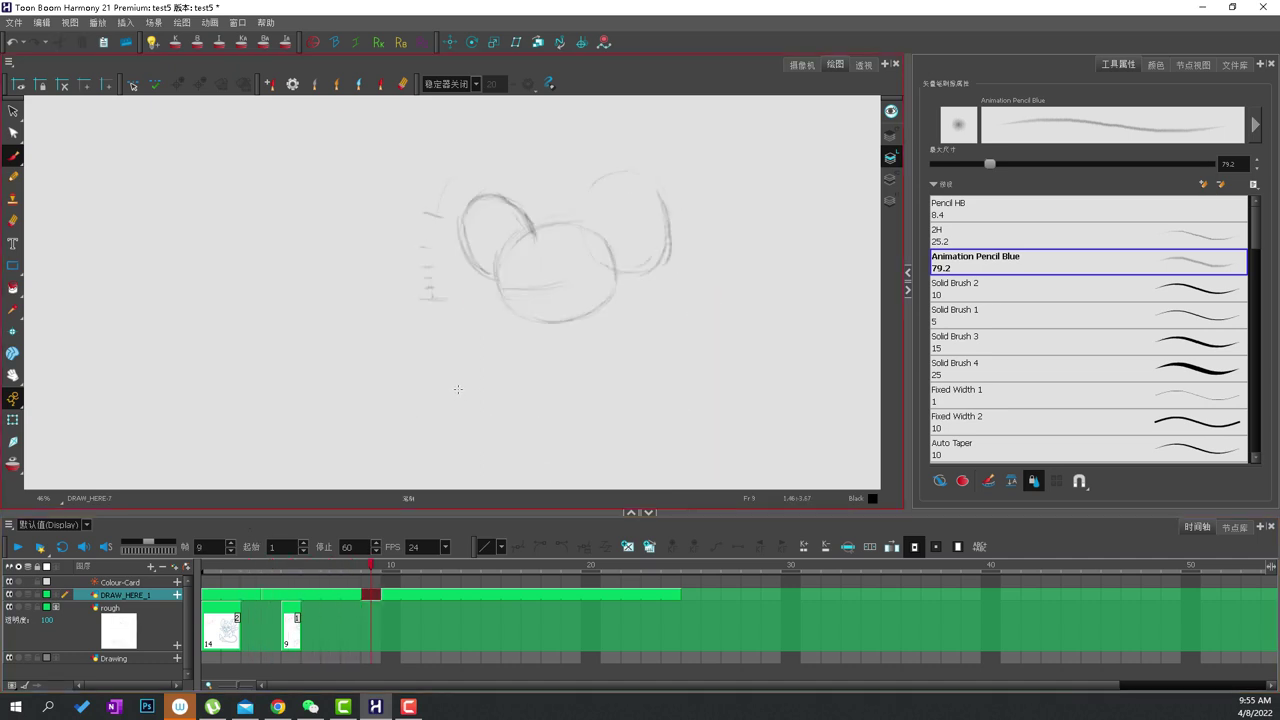
Duplicate the in-between head drawing on frame 6 of DRAW_HERE_1 and flip through the neighbouring frames.
key("comma")
key("comma")
key("comma")
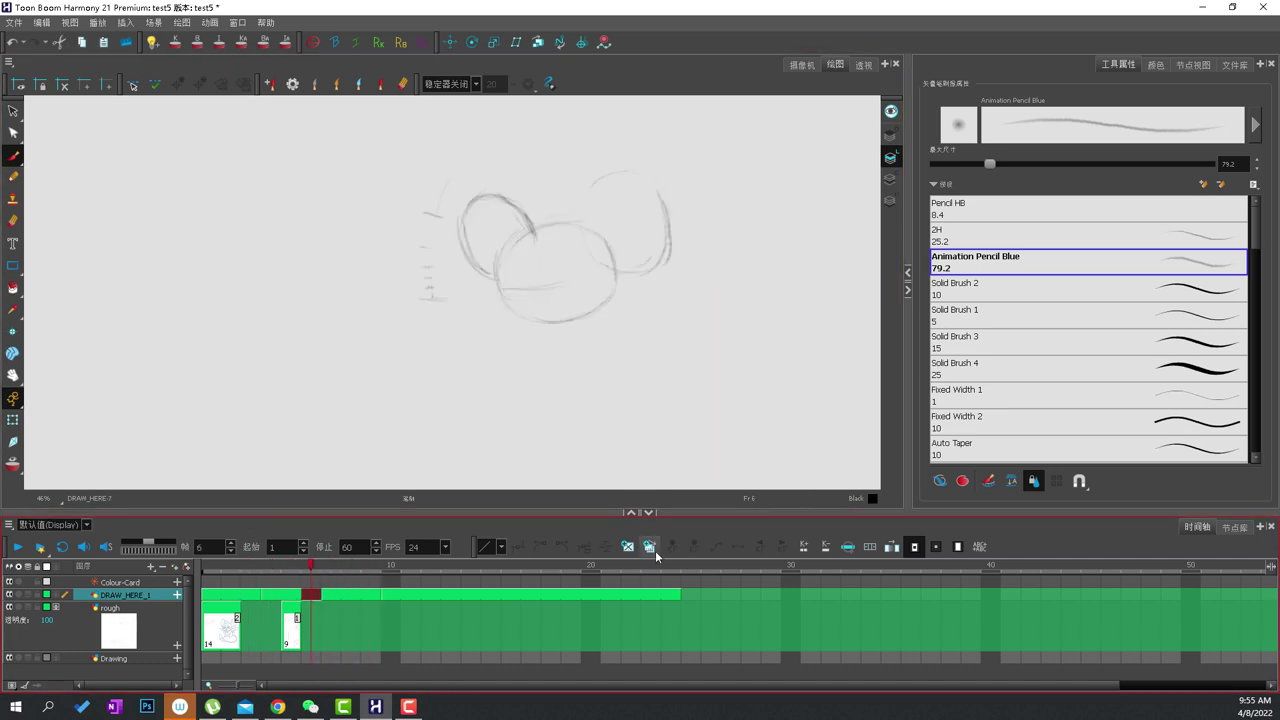
key("period")
key("comma")
key("comma")
key("comma")
key("period")
key("period")
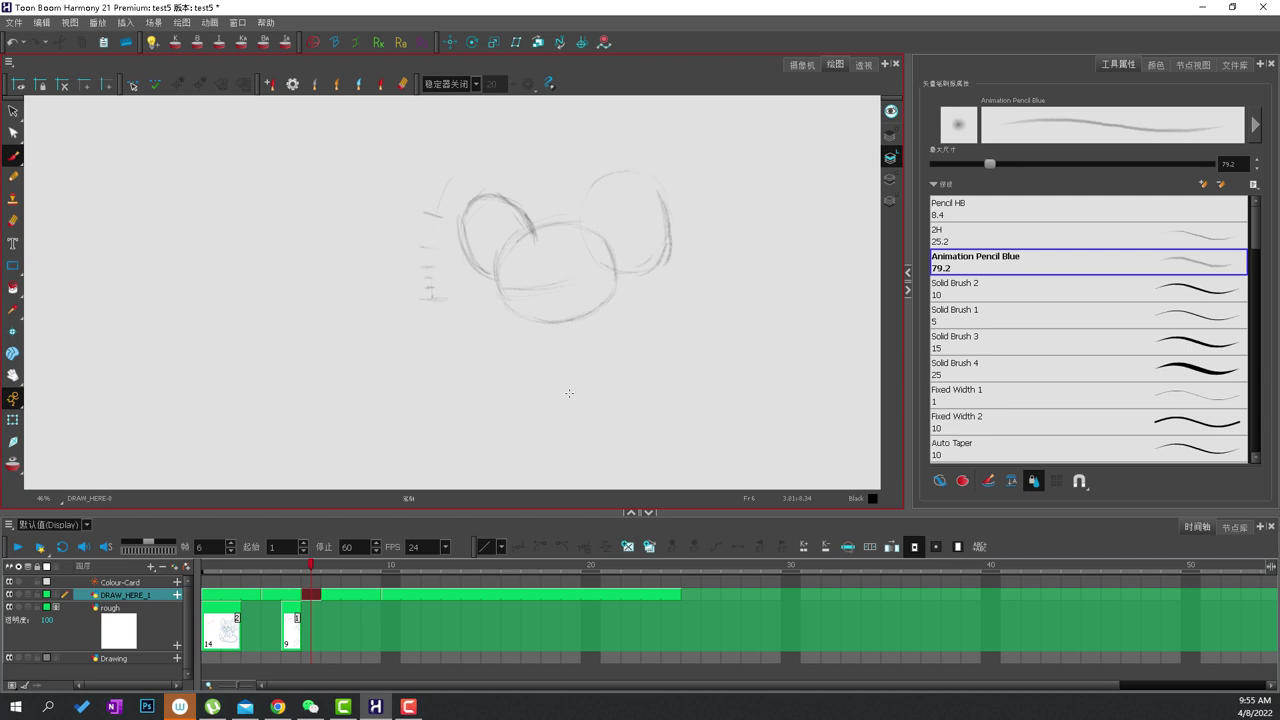
Select the duplicated head and ears on frame 6, rotate them counter-clockwise and move them down and to the left.
left_click(13, 111)
mouse_move(499, 186)
left_mouse_down()
mouse_move(482, 270)
mouse_move(520, 197)
left_mouse_up()
left_click_drag(437, 179, 428, 192)
left_click_drag(514, 237, 506, 233)
left_click(730, 320)
Redraw the vertical centre line of the face on frame 6 with the Brush and flip back to frame 3.
left_click(14, 157)
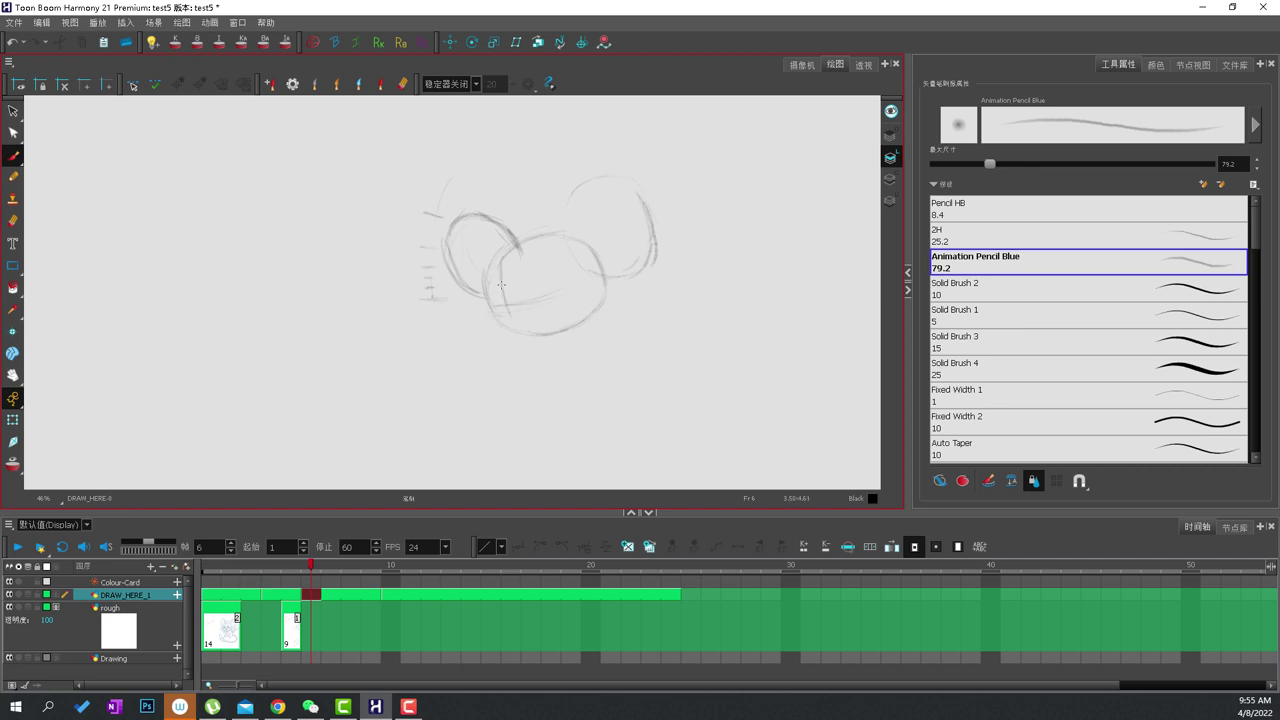
key("ctrl+z")
left_click_drag(515, 249, 543, 334)
key("comma")
key("comma")
key("comma")
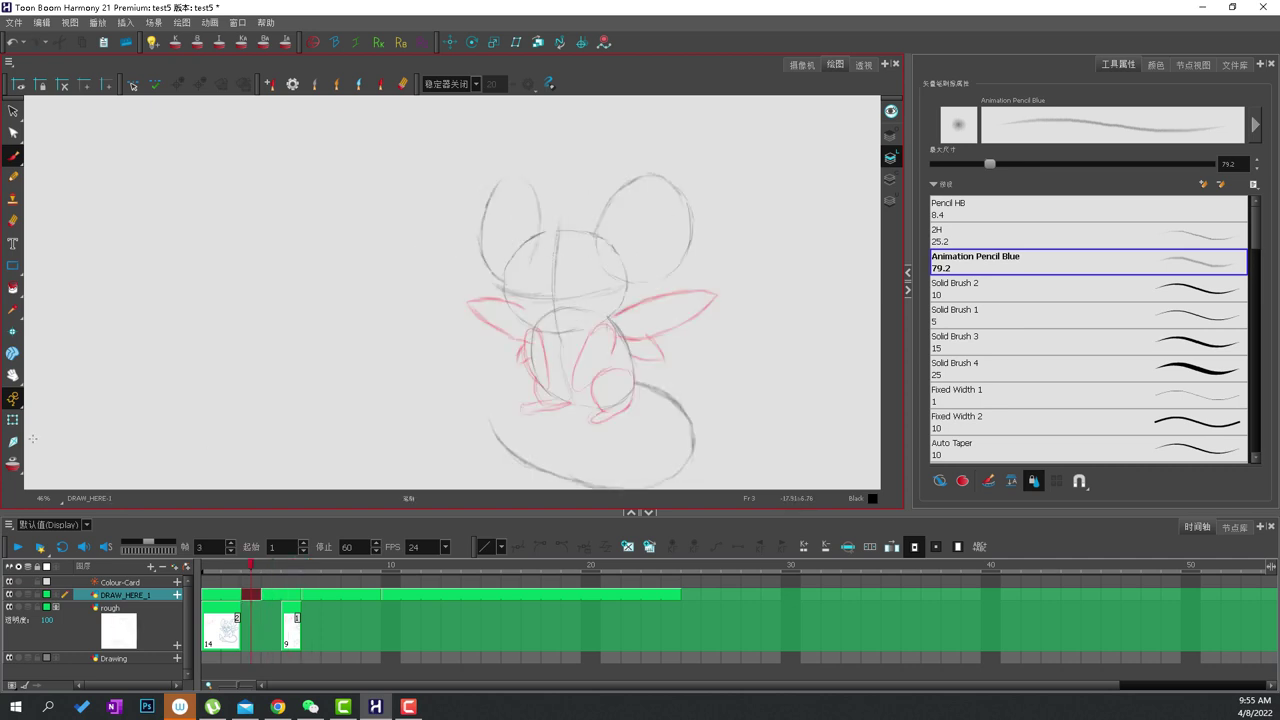
Turn on onion skin at frame 3 and flip to the next frame and back.
left_click(14, 464)
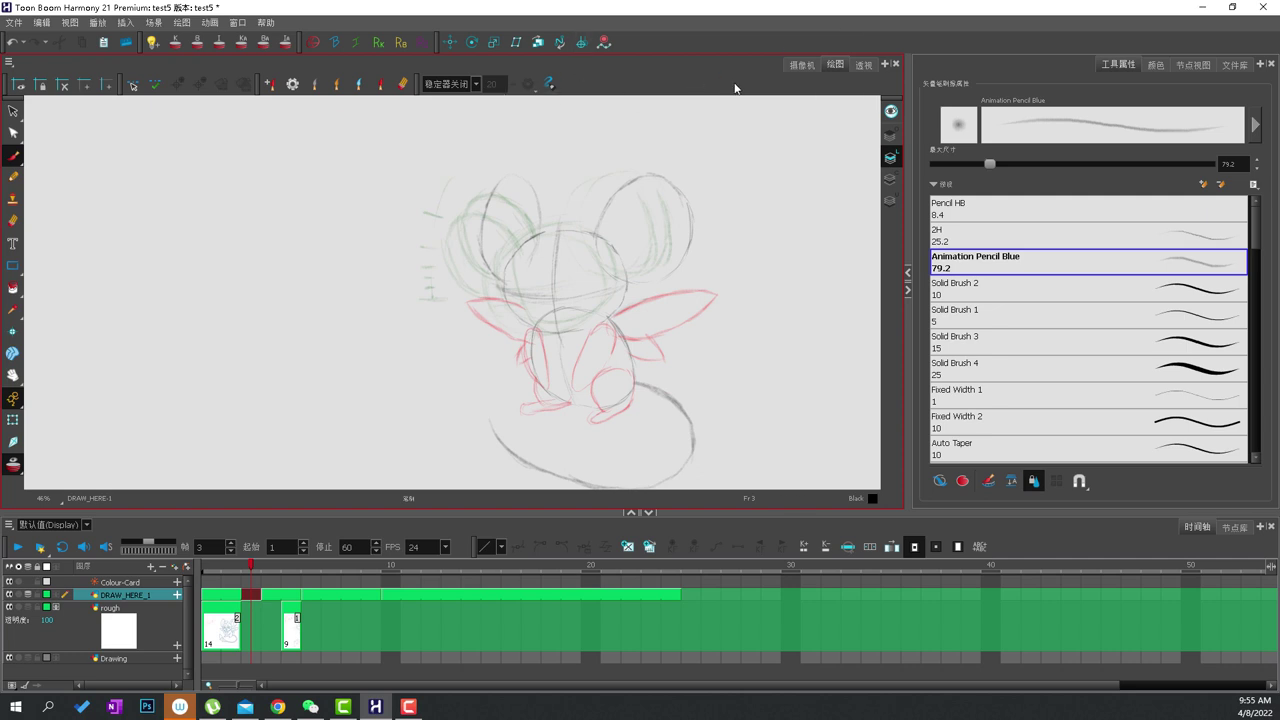
key("period")
key("comma")
Switch the onion skin to its alternative mode and back to the standard mode.
left_click(14, 466)
left_click(64, 477)
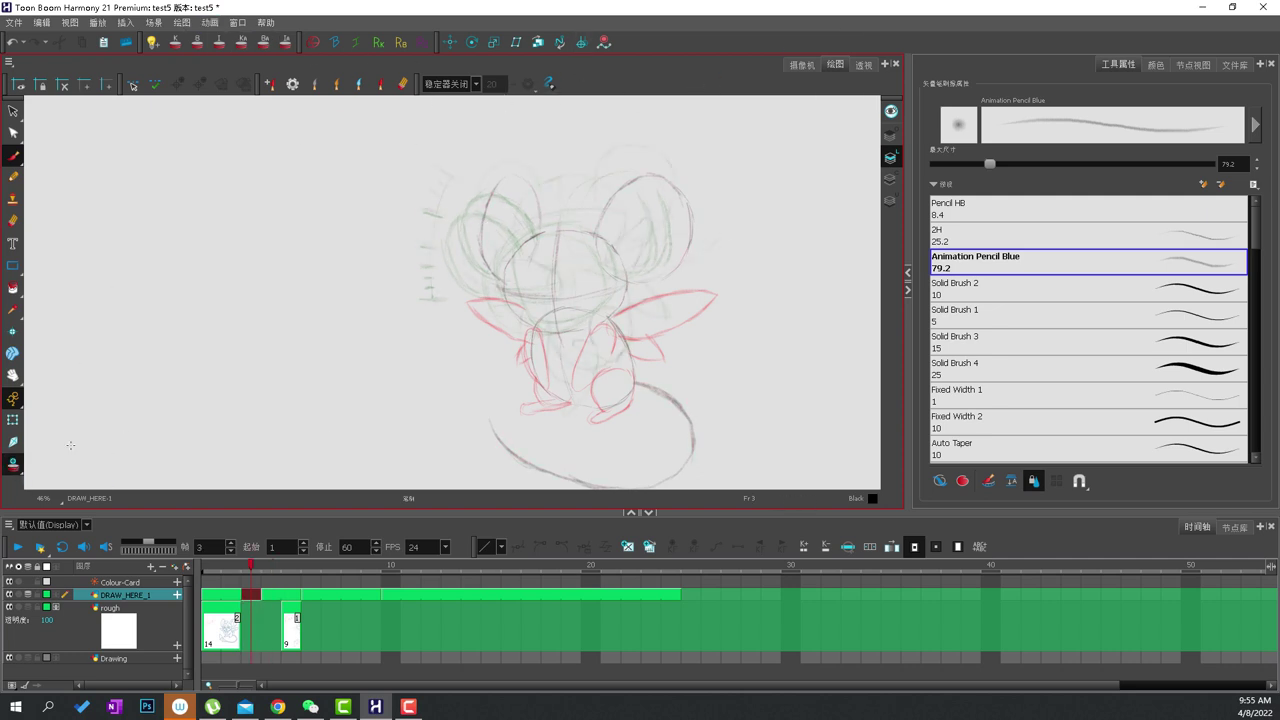
left_click(14, 466)
left_click(64, 477)
Go to frame 4 and show the Onion Skin toolbar in the Drawing view.
key("period")
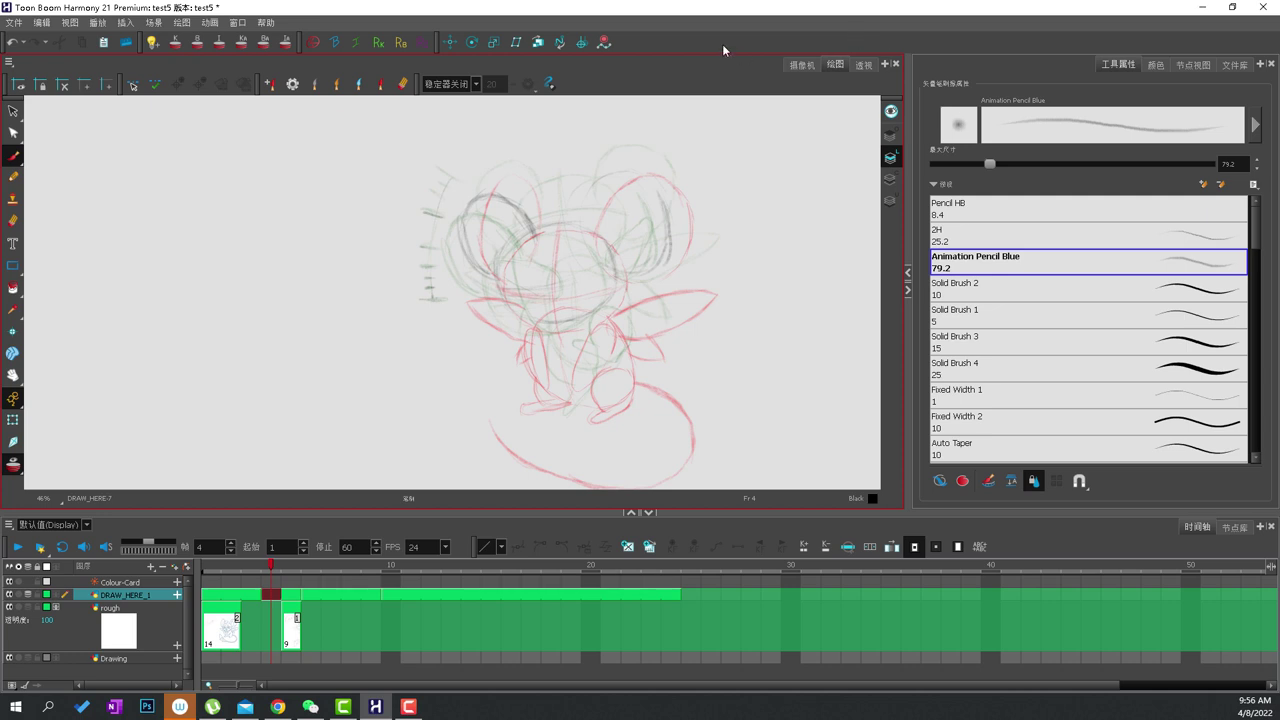
right_click(708, 84)
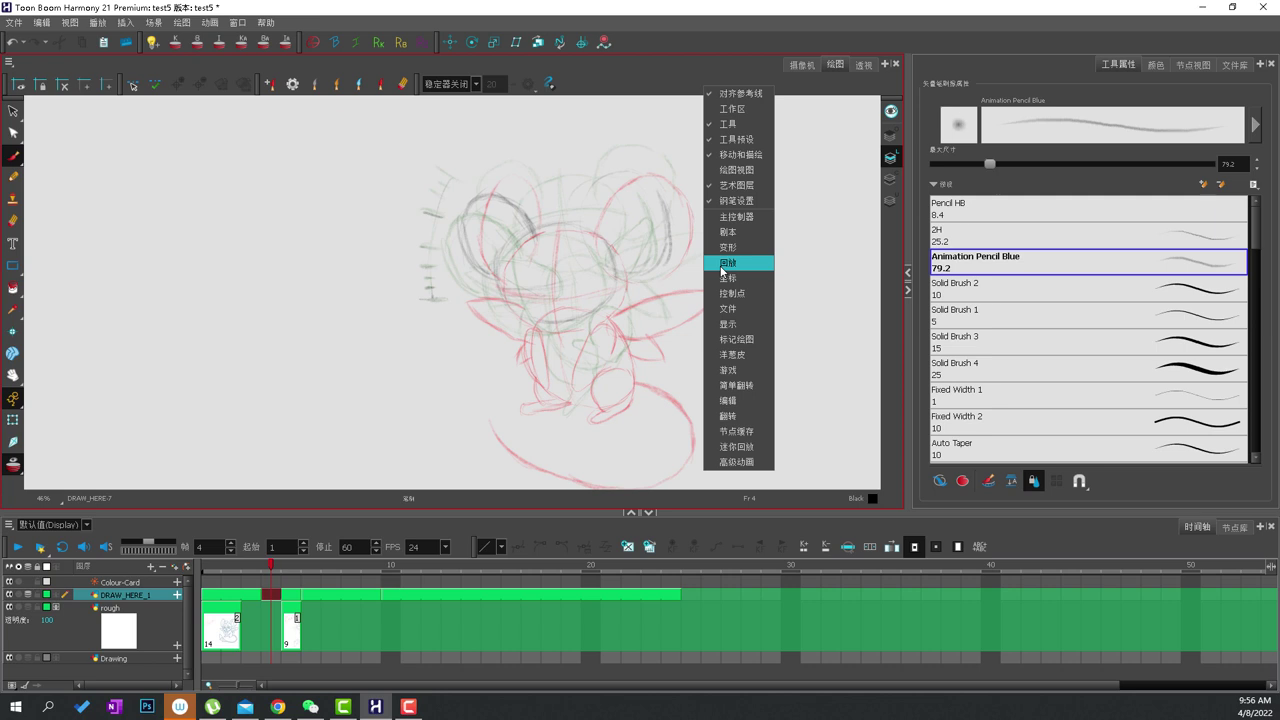
left_click(722, 355)
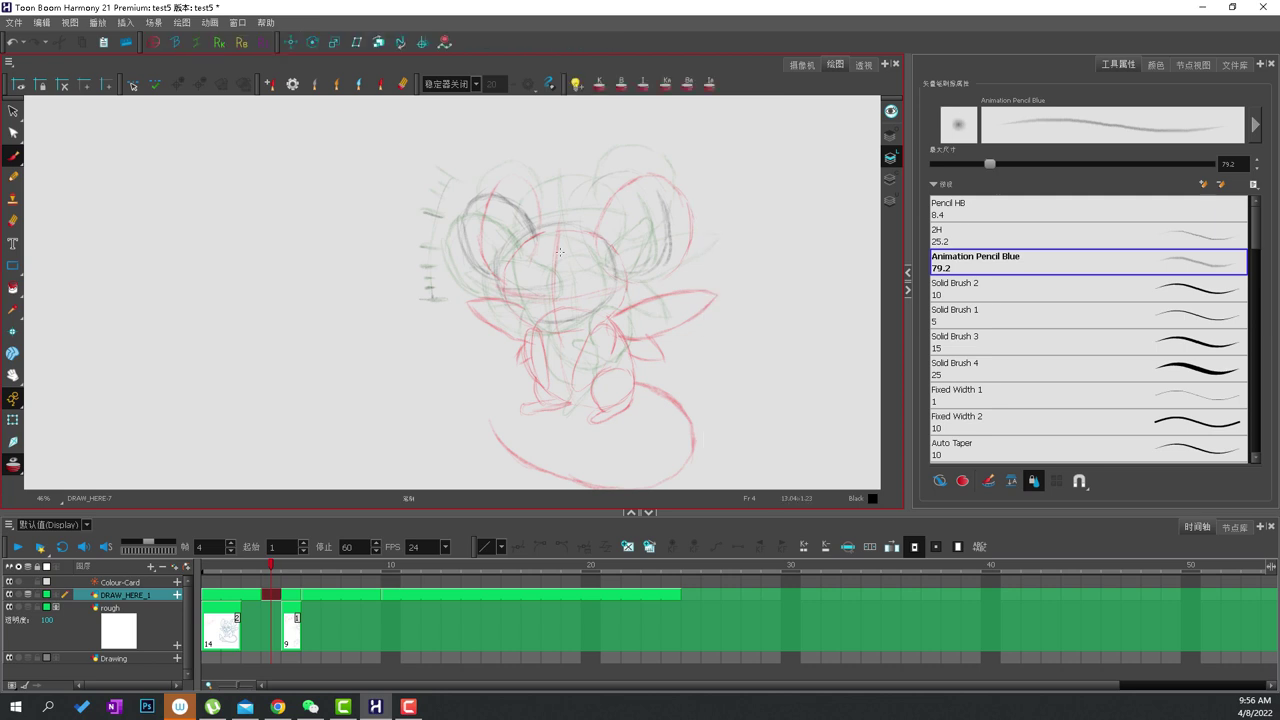
Hide the Onion Skin toolbar, close the Tool Properties view and add the Onion Skin view in that area.
right_click(781, 92)
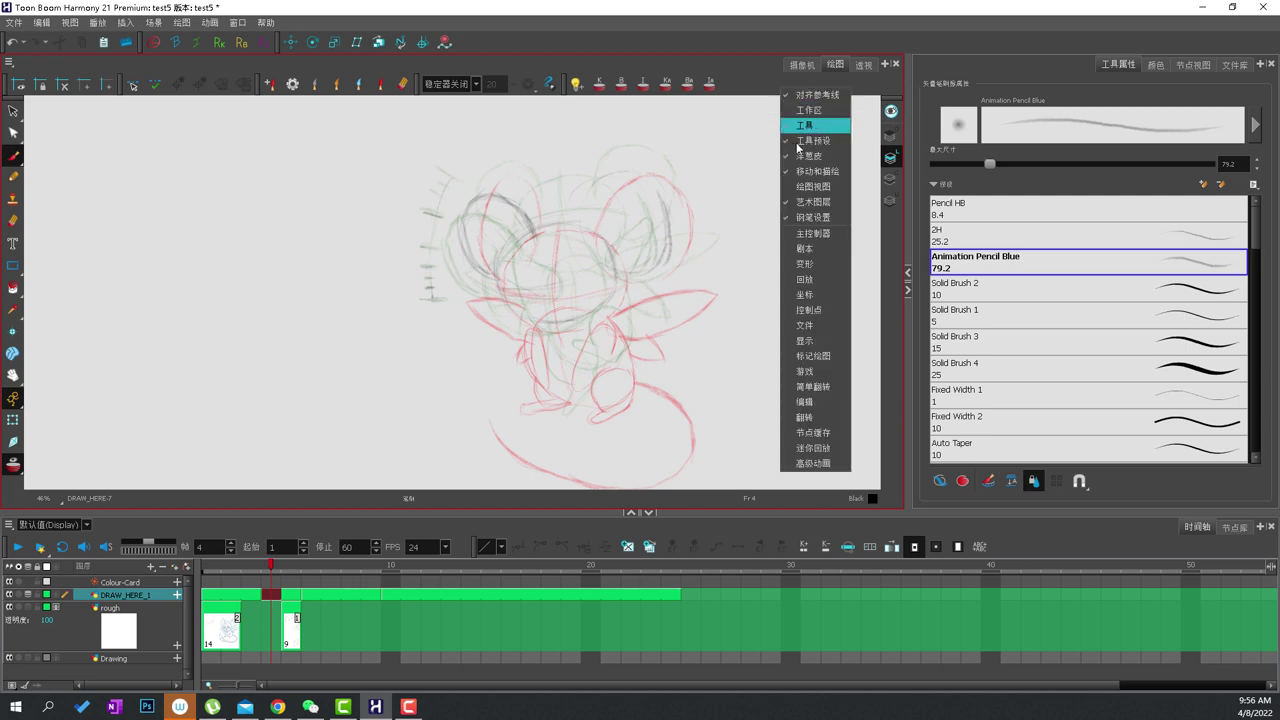
left_click(798, 154)
right_click(770, 86)
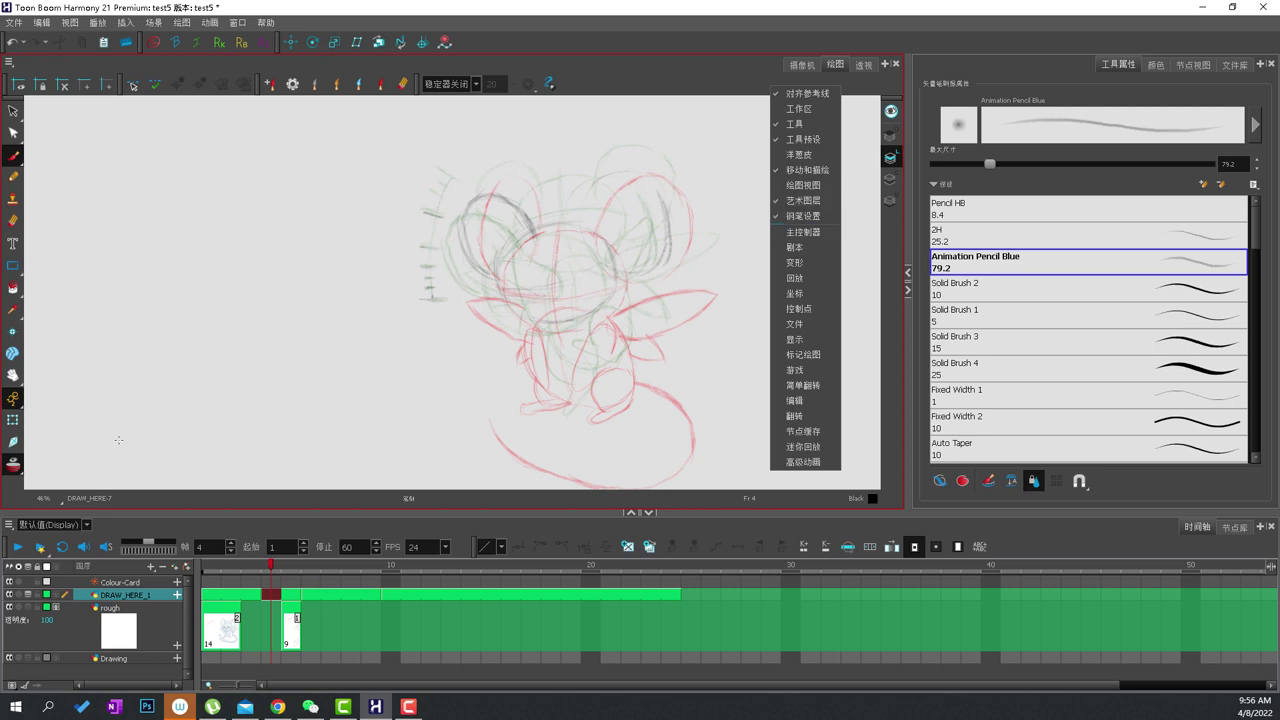
left_click(1270, 64)
left_click(1261, 64)
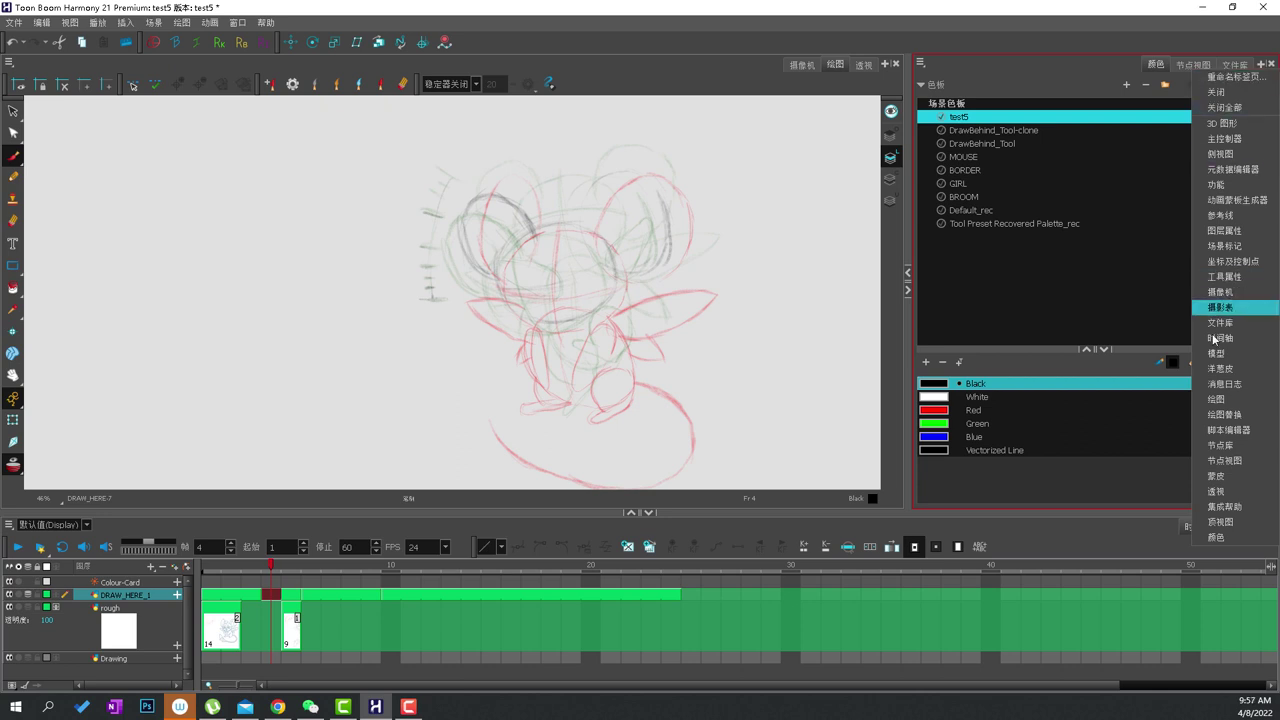
left_click(1222, 368)
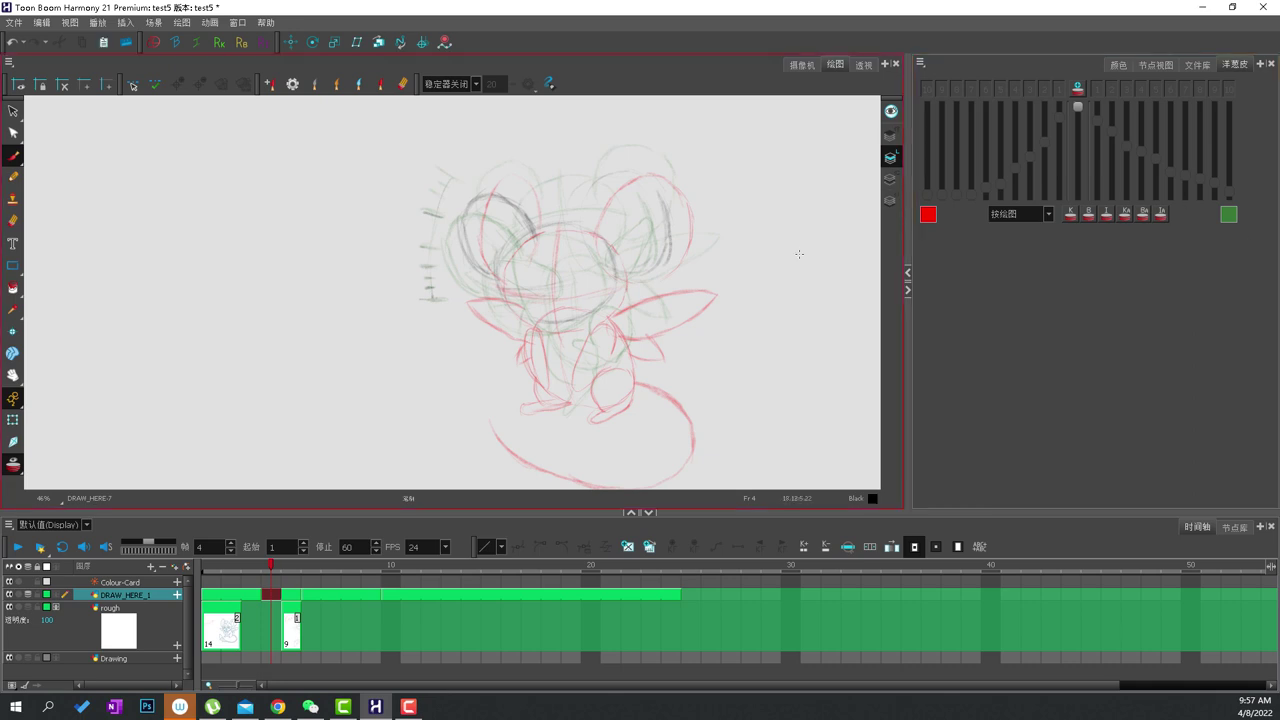
Turn on onion skin and limit it to the single previous drawing, lowering every other previous and following drawing to the minimum.
left_click_drag(12, 463, 32, 479)
left_click(32, 482)
mouse_move(1045, 141)
left_mouse_down()
mouse_move(1038, 204)
mouse_move(996, 190)
left_mouse_up()
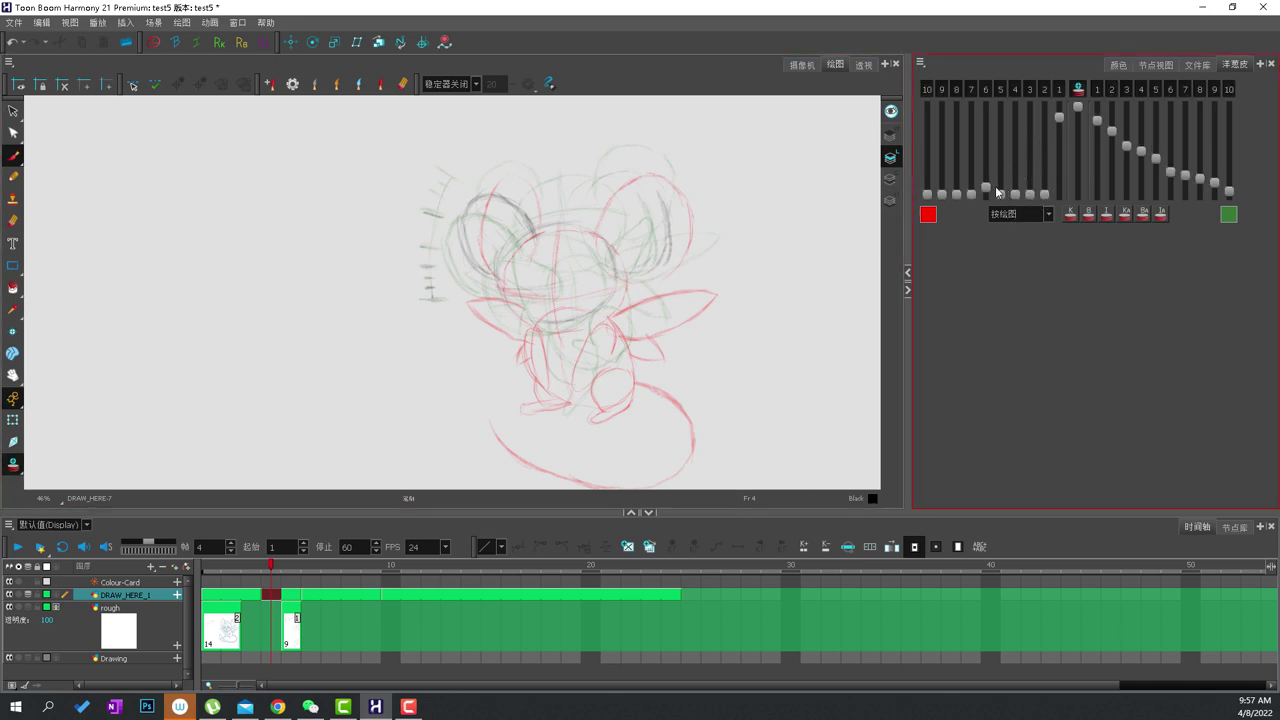
left_click_drag(1097, 121, 1127, 194)
left_click_drag(1141, 151, 1156, 194)
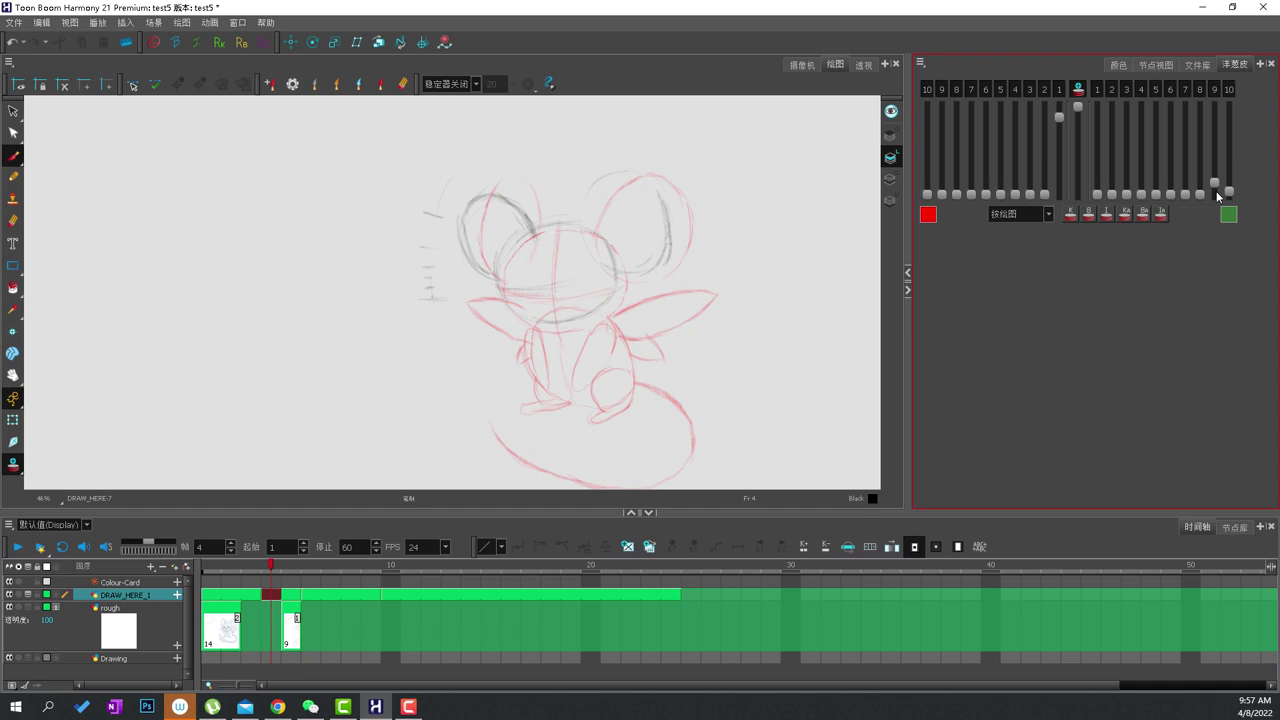
left_click_drag(1228, 200, 1228, 205)
Mark the drawings at frames 1 and 10 as keys and frame 6 as a breakdown, and flip through to frame 4.
left_click(213, 567)
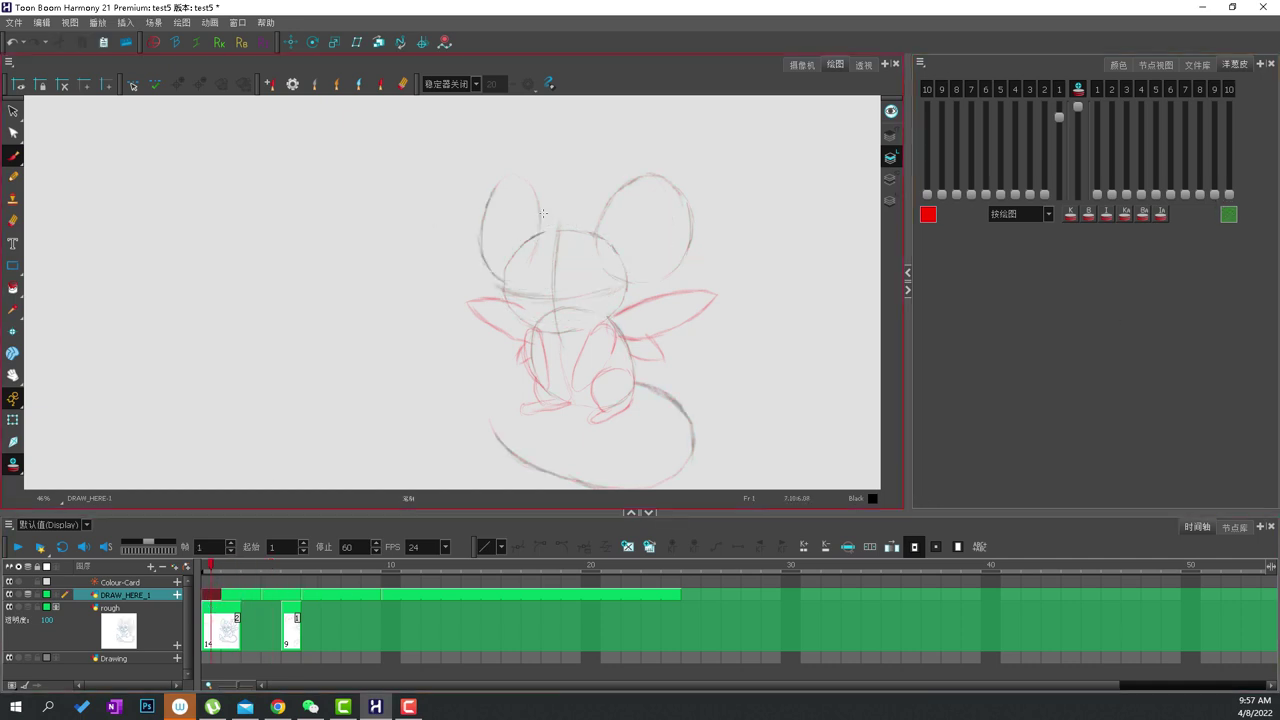
left_click(152, 46)
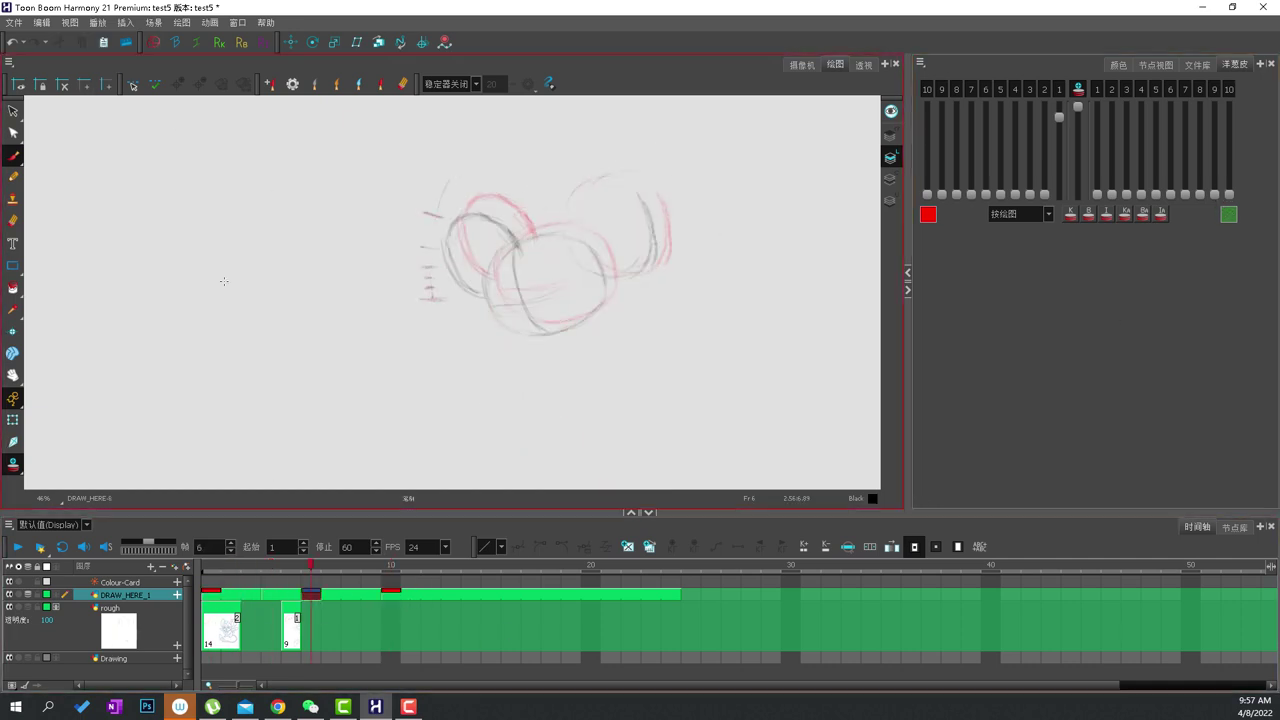
key("period")
key("period")
key("period")
key("comma")
key("comma")
key("comma")
key("comma")
key("comma")
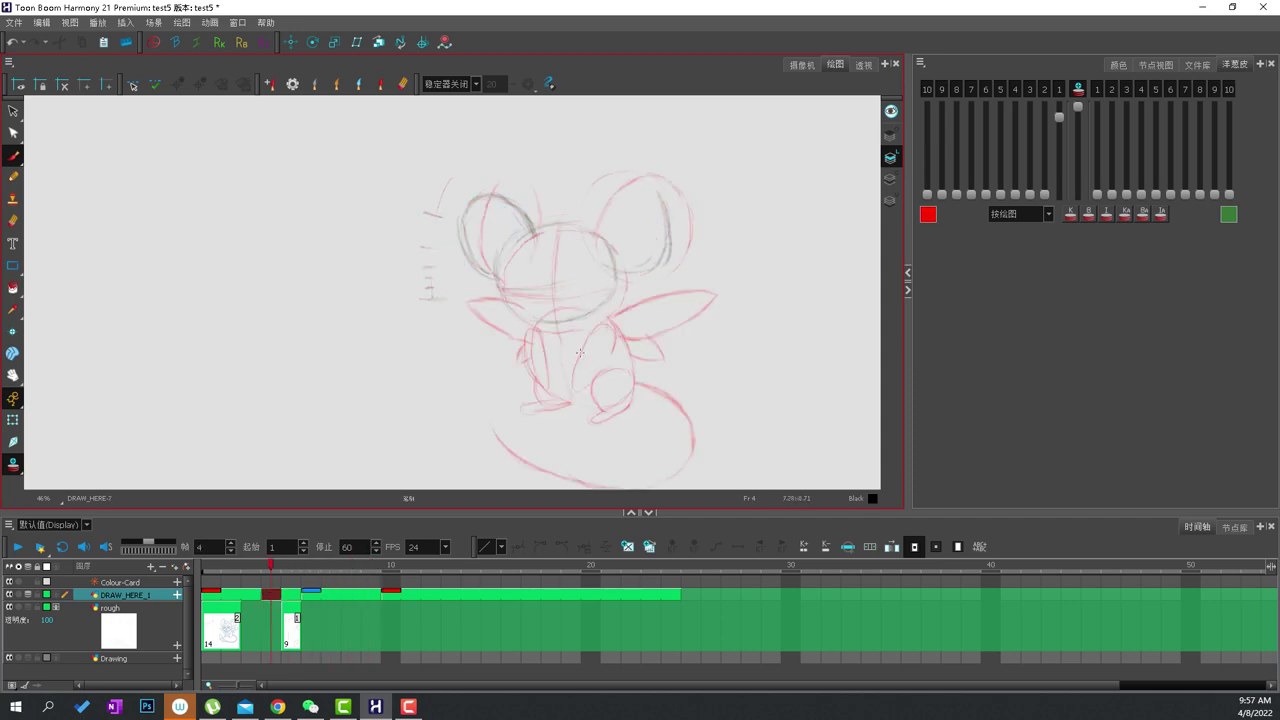
Sketch the vertical centre line and horizontal eye line of the face on frame 4, toggling onion skin to check.
left_click_drag(559, 227, 556, 311)
key("alt+o")
key("alt+o")
key("alt+o")
left_click_drag(500, 288, 576, 287)
key("alt+o")
key("comma")
Duplicate the drawing at frame 8 and lower the copied head and ears slightly.
key("period")
key("period")
key("period")
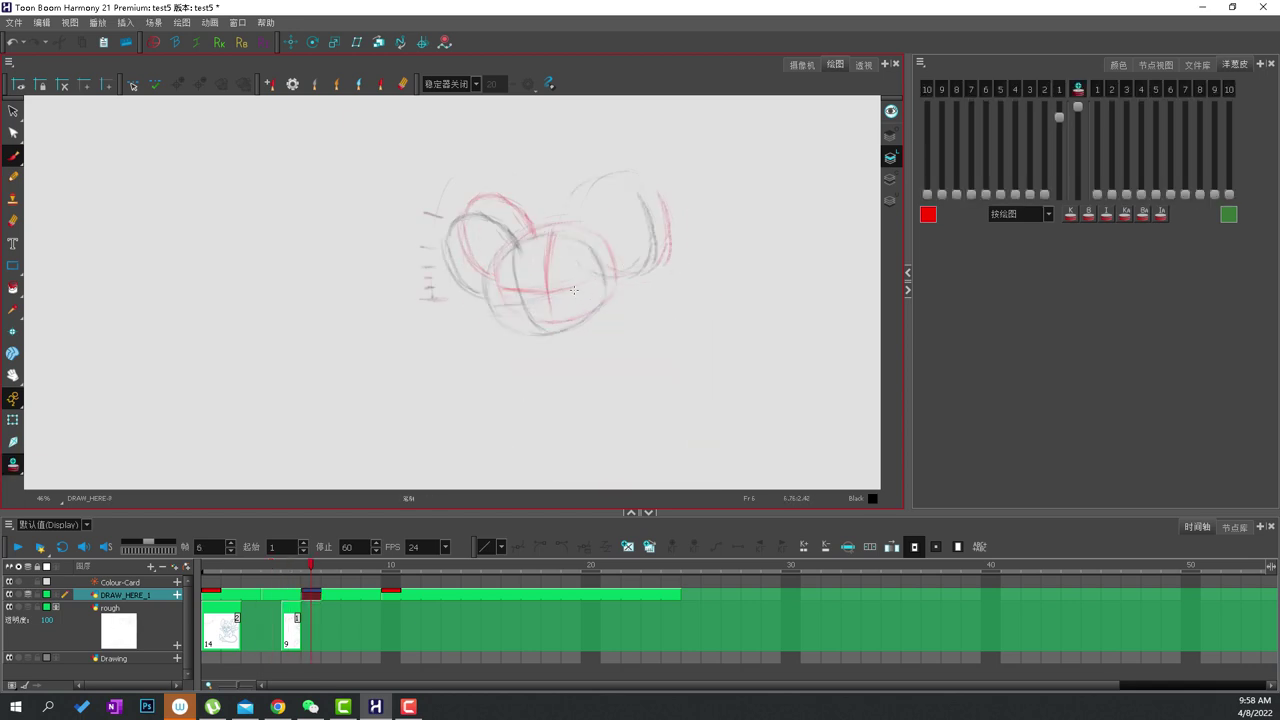
key("period")
key("period")
left_click(650, 548)
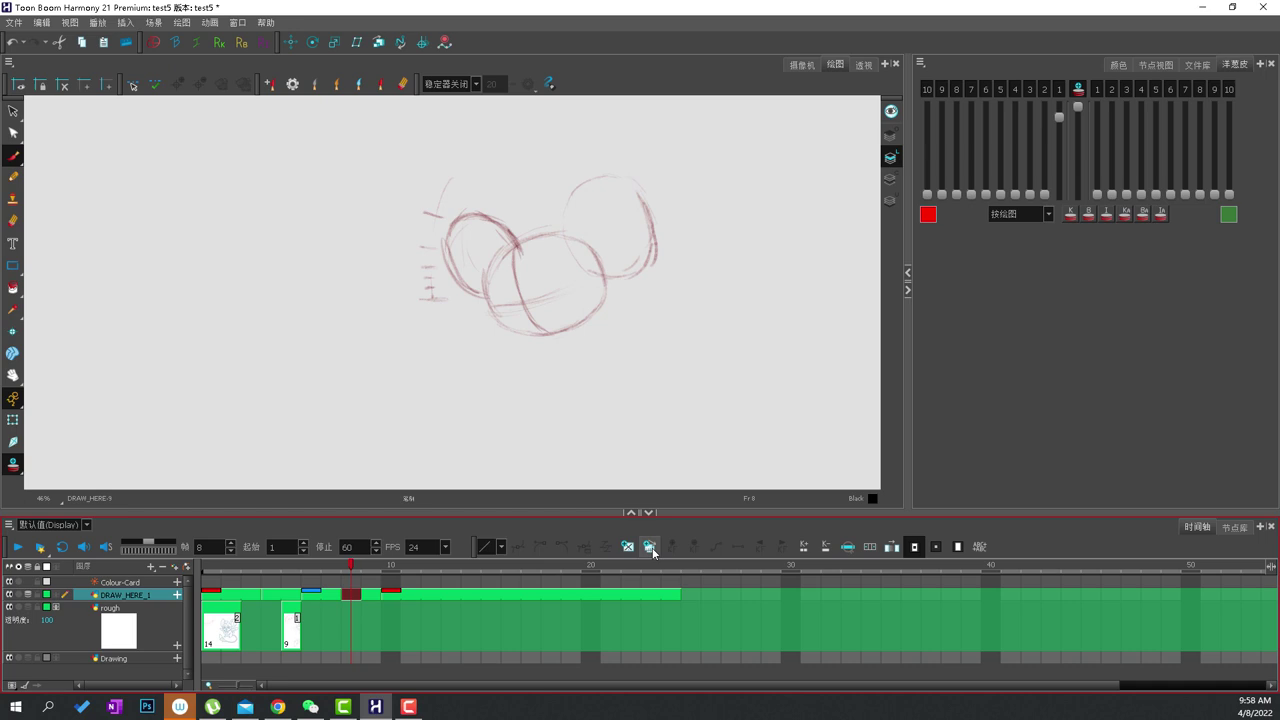
key("alt+s")
mouse_move(484, 180)
left_mouse_down()
mouse_move(560, 194)
mouse_move(556, 207)
left_mouse_up()
mouse_move(584, 170)
left_mouse_down()
mouse_move(670, 220)
mouse_move(584, 200)
left_mouse_up()
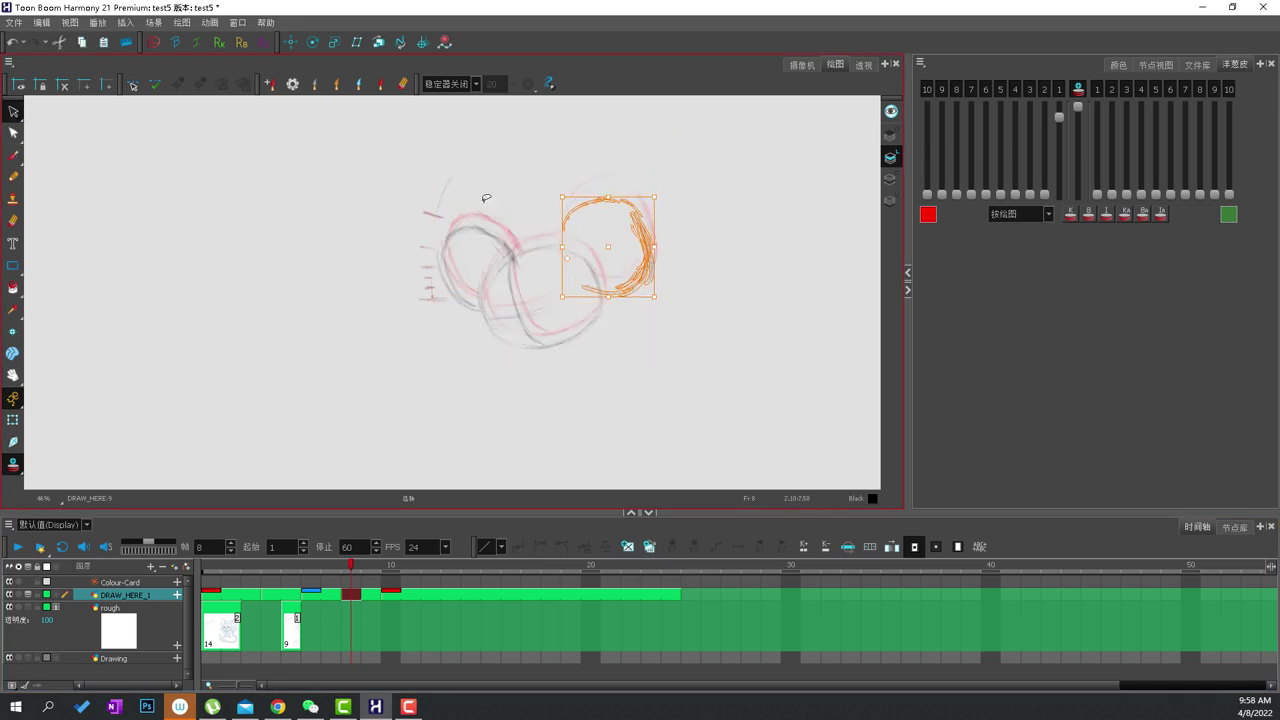
Adjust the left ear on frame 8 and redraw the right ear's outline with the Brush.
left_click(479, 225)
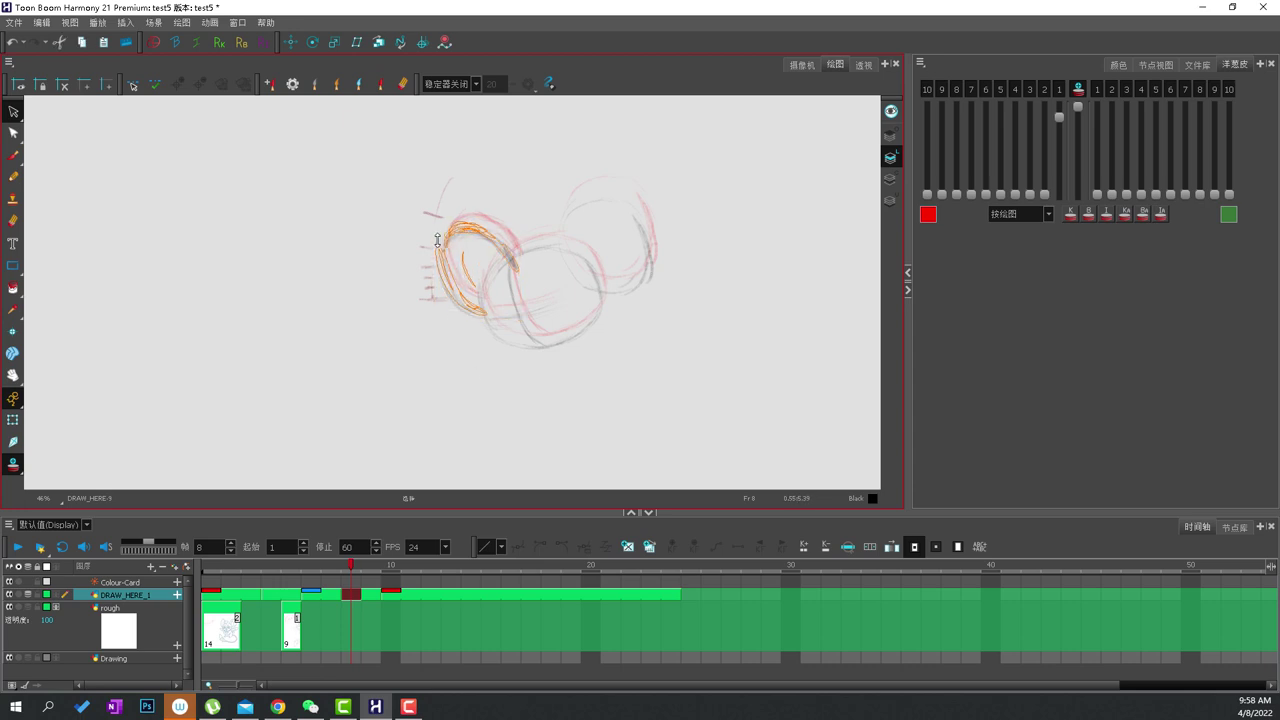
left_click(652, 216)
key("alt+b")
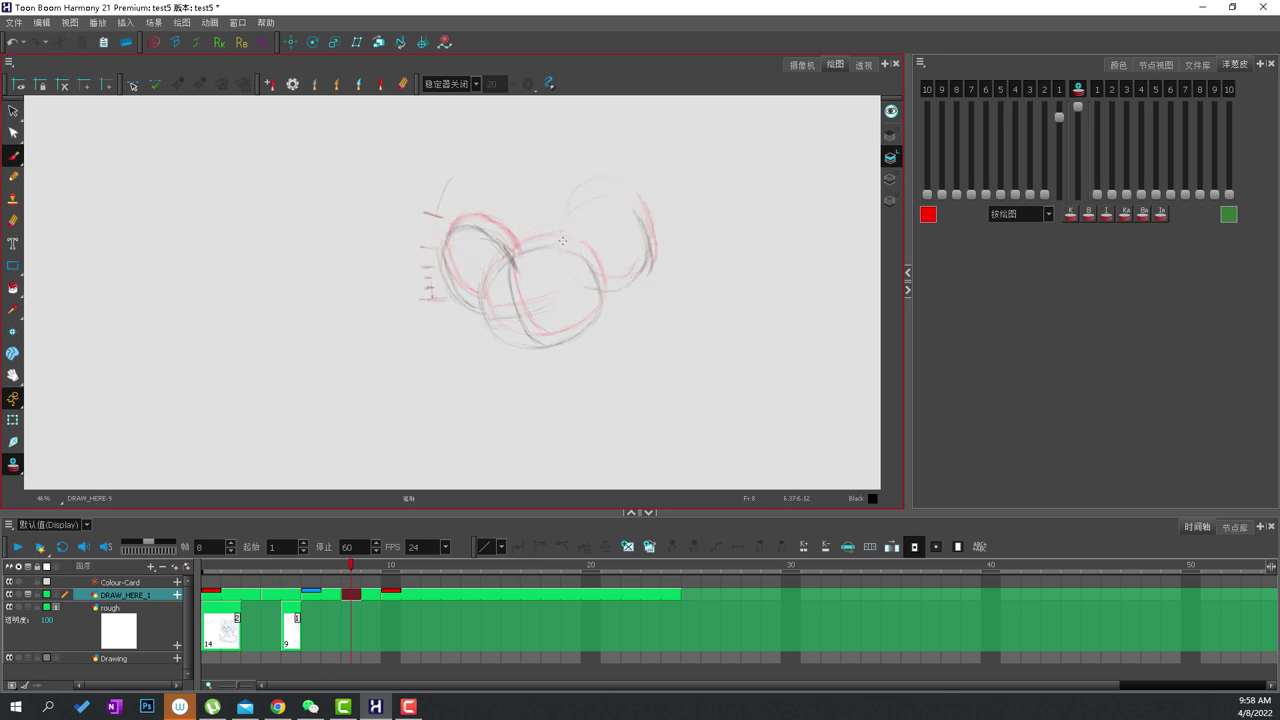
mouse_move(561, 243)
left_mouse_down()
mouse_move(609, 207)
mouse_move(645, 228)
left_mouse_up()
On frame 10, reduce the previous drawing's onion skin opacity and sketch a new tilted head circle, comparing it with the preceding frame.
key("period")
key("period")
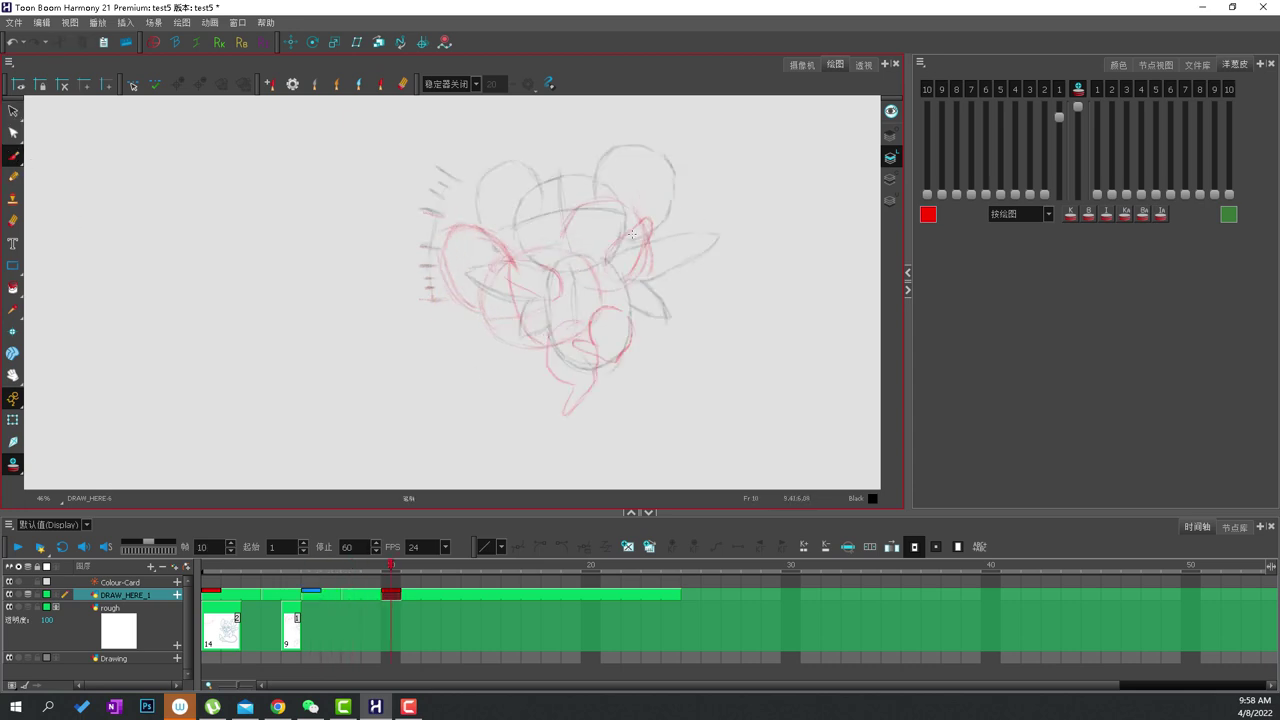
mouse_move(1059, 116)
left_mouse_down()
mouse_move(1059, 192)
mouse_move(1060, 144)
left_mouse_up()
left_click_drag(494, 223, 554, 208)
mouse_move(508, 211)
left_mouse_down()
mouse_move(485, 235)
mouse_move(527, 297)
left_mouse_up()
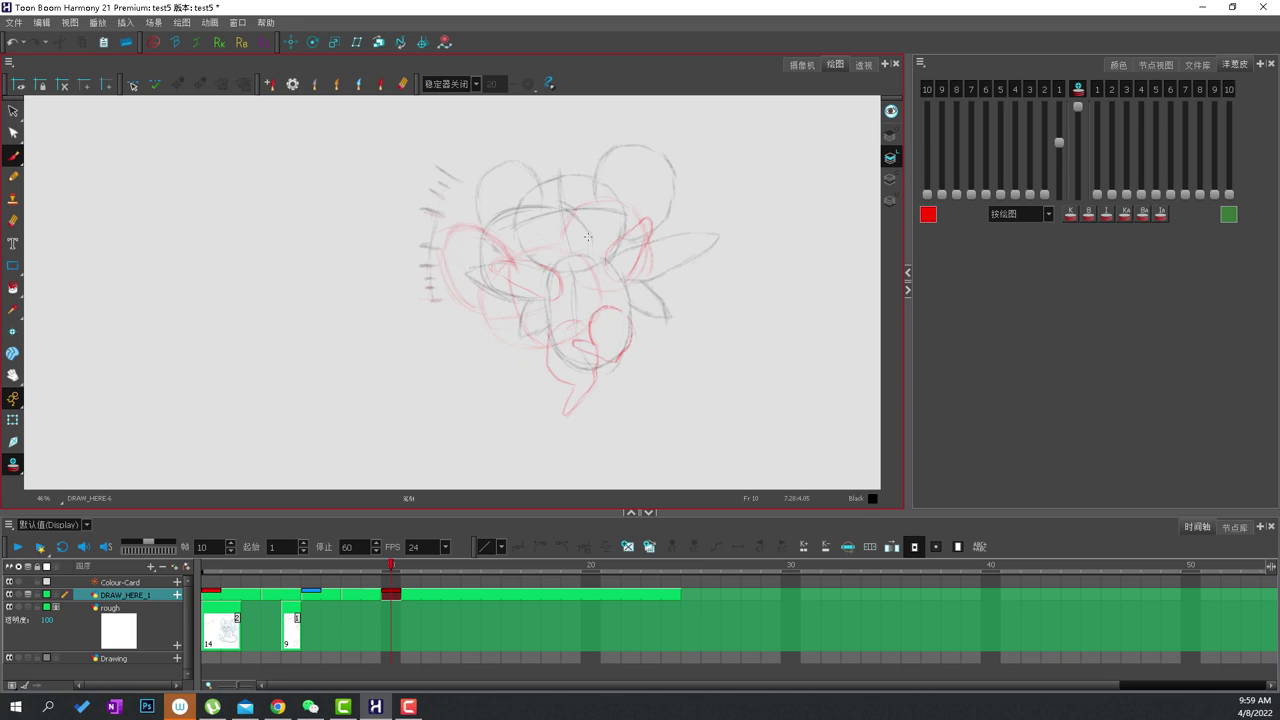
mouse_move(588, 237)
left_mouse_down()
mouse_move(527, 297)
mouse_move(567, 291)
left_mouse_up()
mouse_move(493, 221)
left_mouse_down()
mouse_move(493, 288)
mouse_move(473, 293)
mouse_move(474, 275)
left_mouse_up()
key("ctrl+z")
key("e")
mouse_move(512, 212)
left_mouse_down()
mouse_move(480, 255)
mouse_move(500, 294)
left_mouse_up()
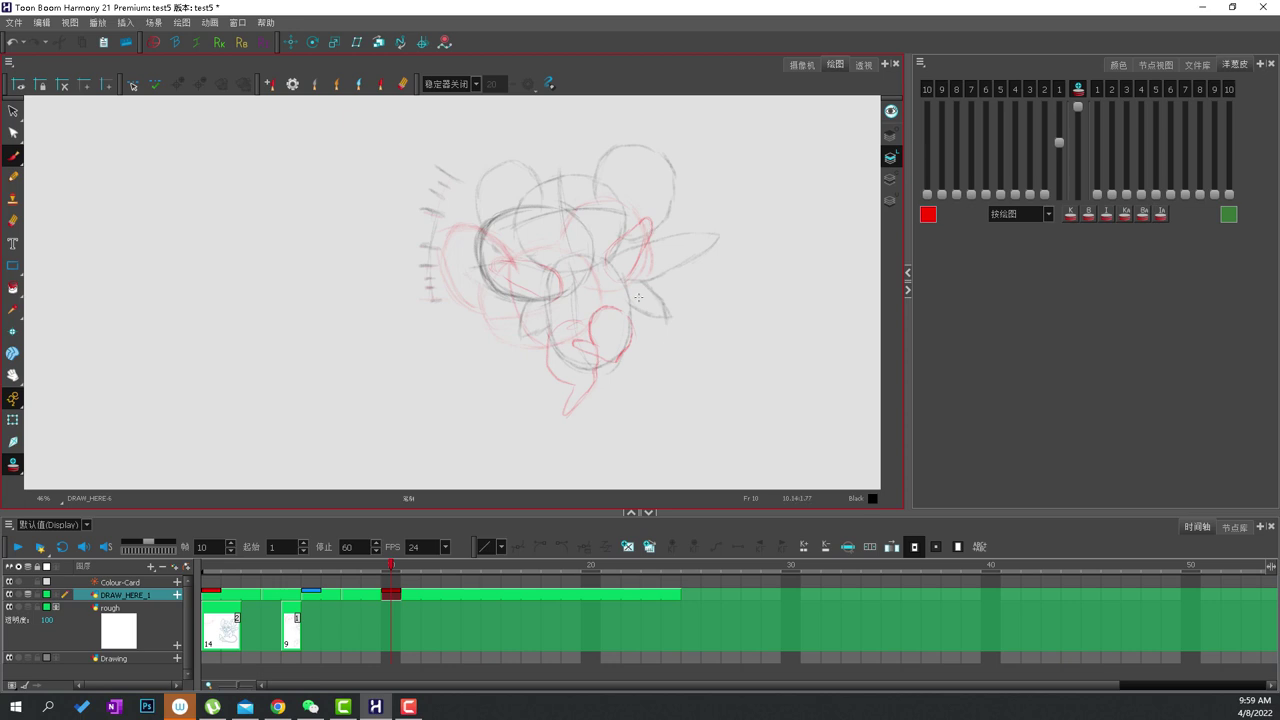
key("comma")
key("period")
key("comma")
key("period")
Switch to the red pencil preset and sketch the creature's two arms on frame 4.
left_click(380, 84)
left_click_drag(660, 246, 653, 305)
key("ctrl+z")
key("comma")
key("comma")
key("comma")
key("comma")
key("comma")
key("comma")
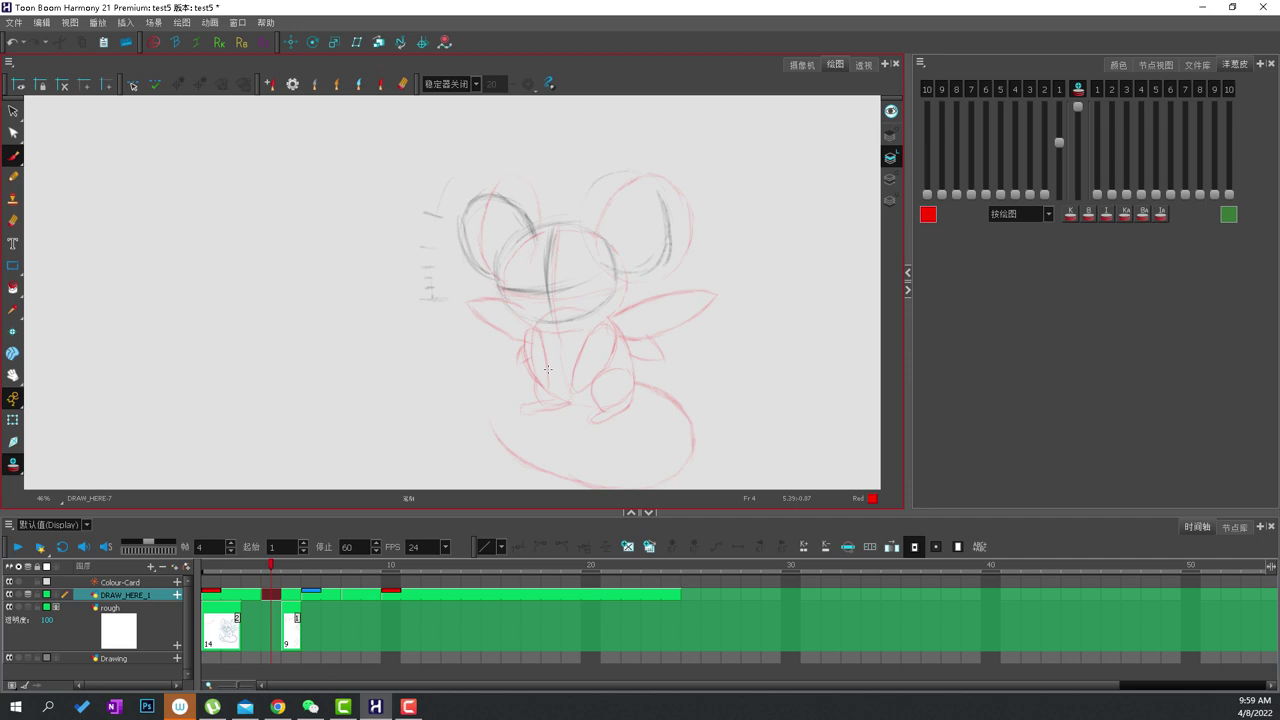
Flip back and forth between the drawings around frames 4 and 6 to examine the motion.
key("period")
key("comma")
key("comma")
key("period")
key("period")
key("period")
key("comma")
key("period")
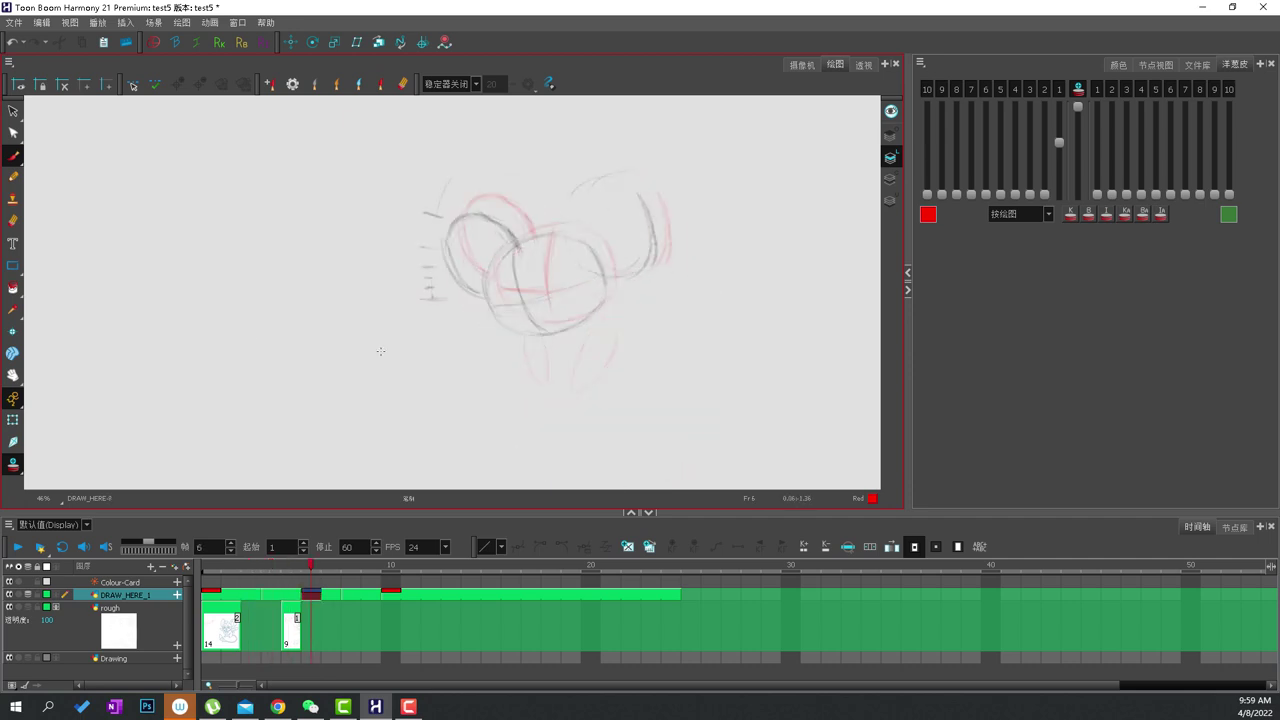
Raise the onion skin opacity of the second and third previous drawings at frame 6.
left_click(13, 111)
scroll(1030, 160, "up", 4)
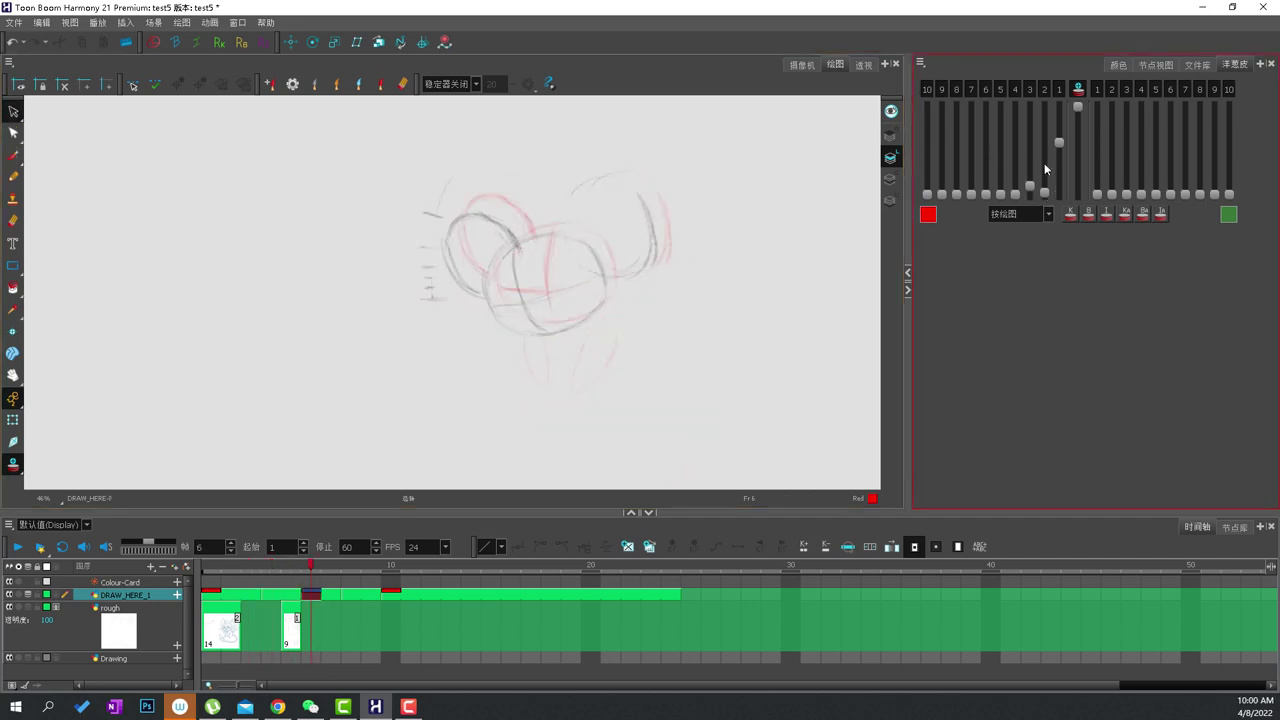
left_click_drag(1044, 190, 1045, 160)
Select the two red arm sketches on frame 5 and shift them slightly down and to the left.
left_click(549, 349)
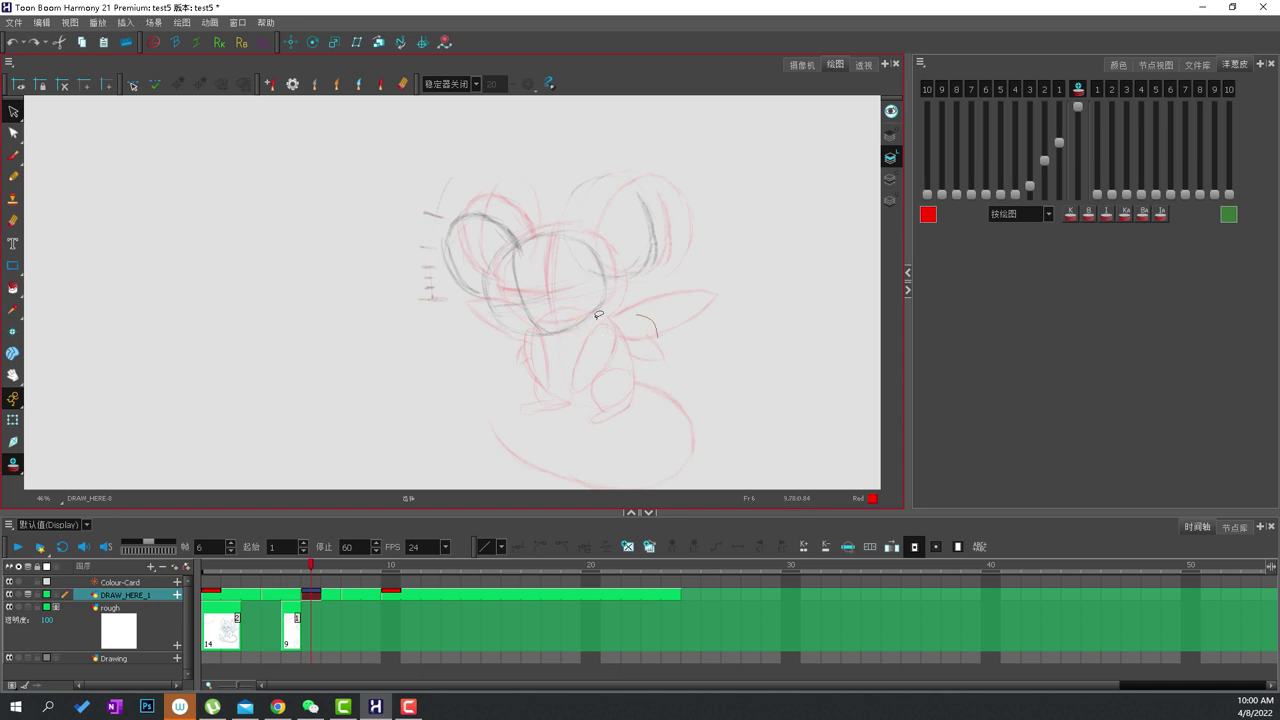
mouse_move(598, 315)
left_mouse_down()
mouse_move(657, 319)
mouse_move(640, 372)
mouse_move(594, 385)
left_mouse_up()
left_click(763, 306)
key("comma")
key("period")
key("comma")
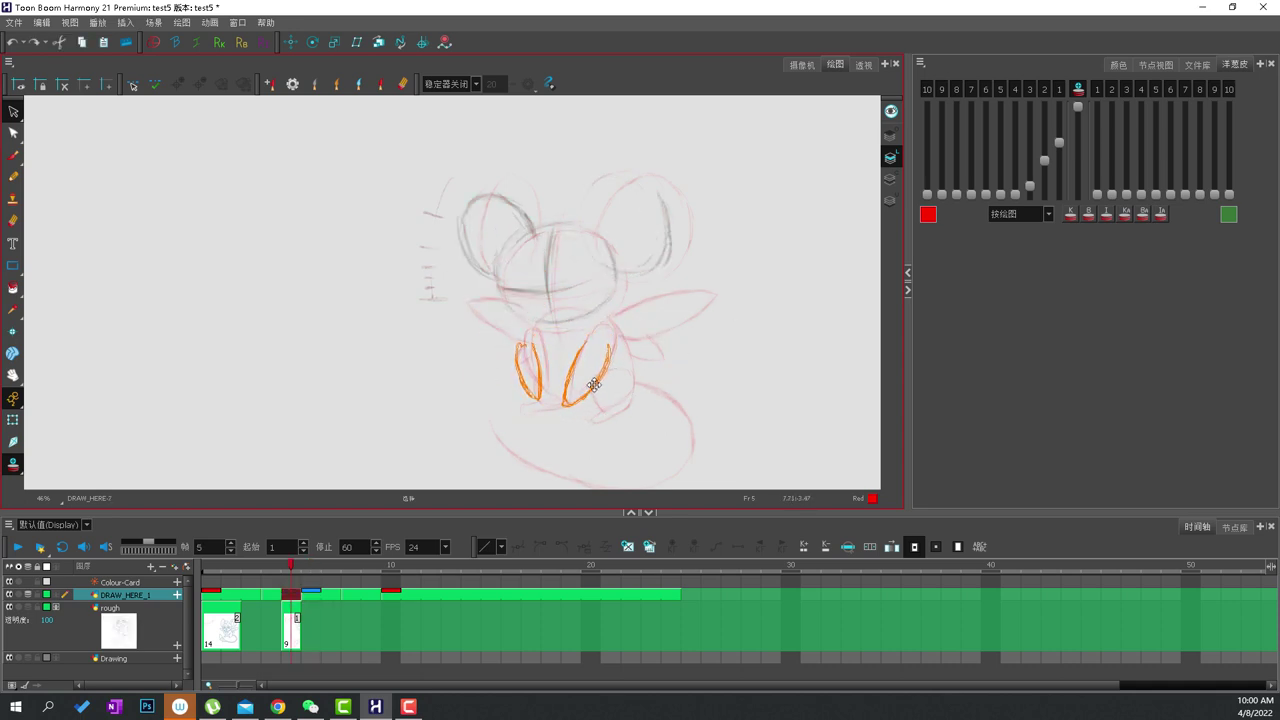
key("Delete")
Sketch the body, legs, feet and upper wing lines on frame 5 with the black pencil preset.
key("alt+b")
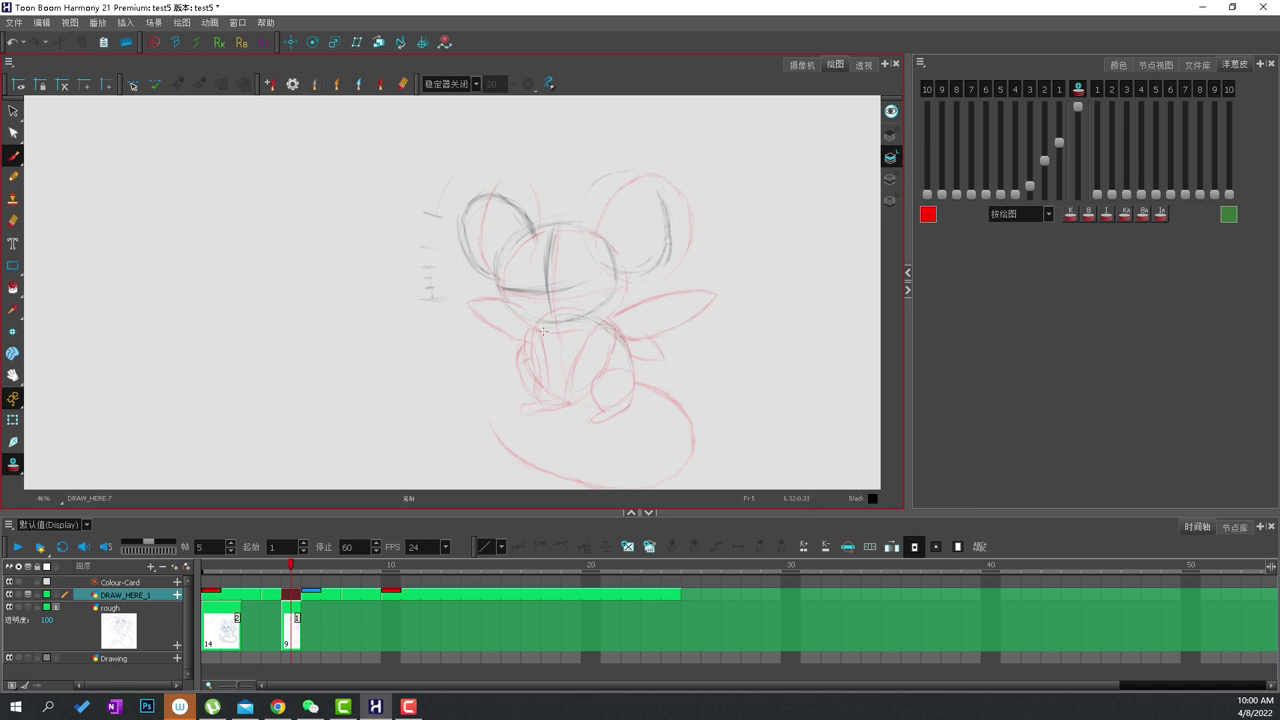
left_click(315, 84)
key("o")
mouse_move(556, 321)
left_mouse_down()
mouse_move(532, 362)
mouse_move(558, 401)
mouse_move(535, 365)
mouse_move(563, 396)
mouse_move(629, 385)
mouse_move(596, 410)
mouse_move(597, 376)
mouse_move(632, 379)
mouse_move(527, 394)
left_mouse_up()
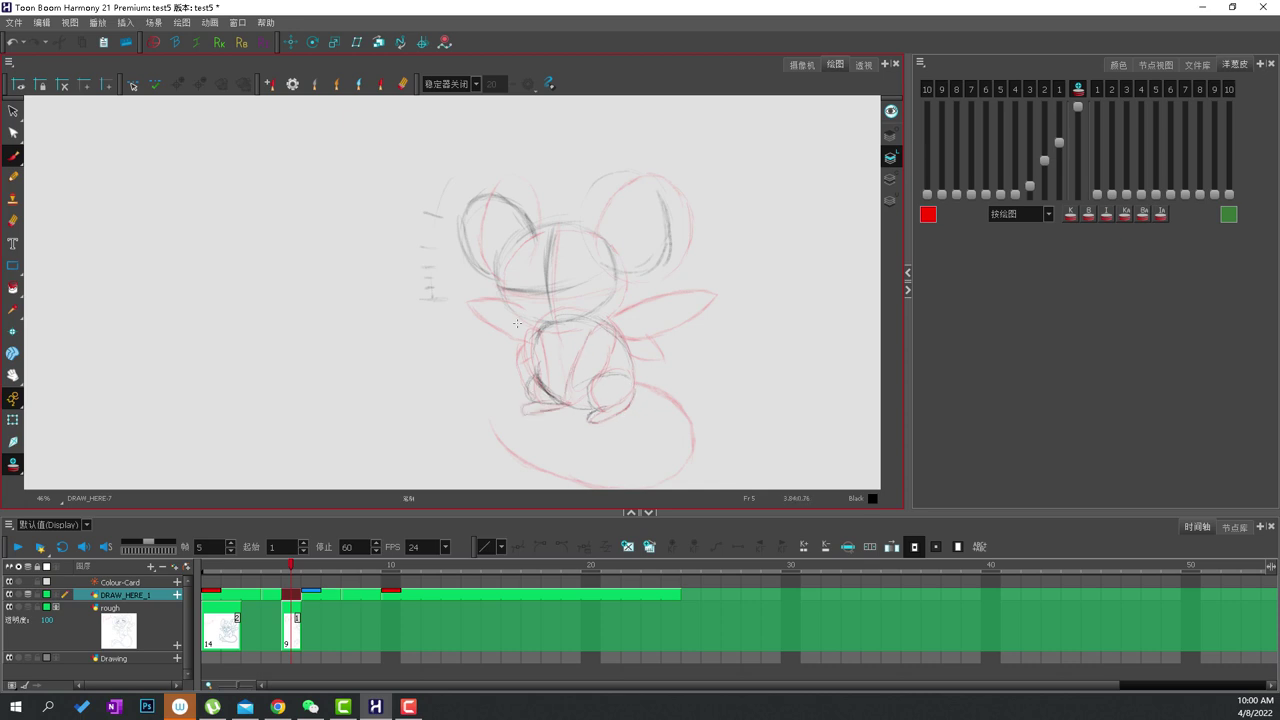
left_click_drag(659, 289, 612, 315)
Turn off the onion skin and flip between frames 2 and 5 to examine the pose change.
key("alt+o")
key("comma")
key("comma")
key("period")
key("comma")
key("comma")
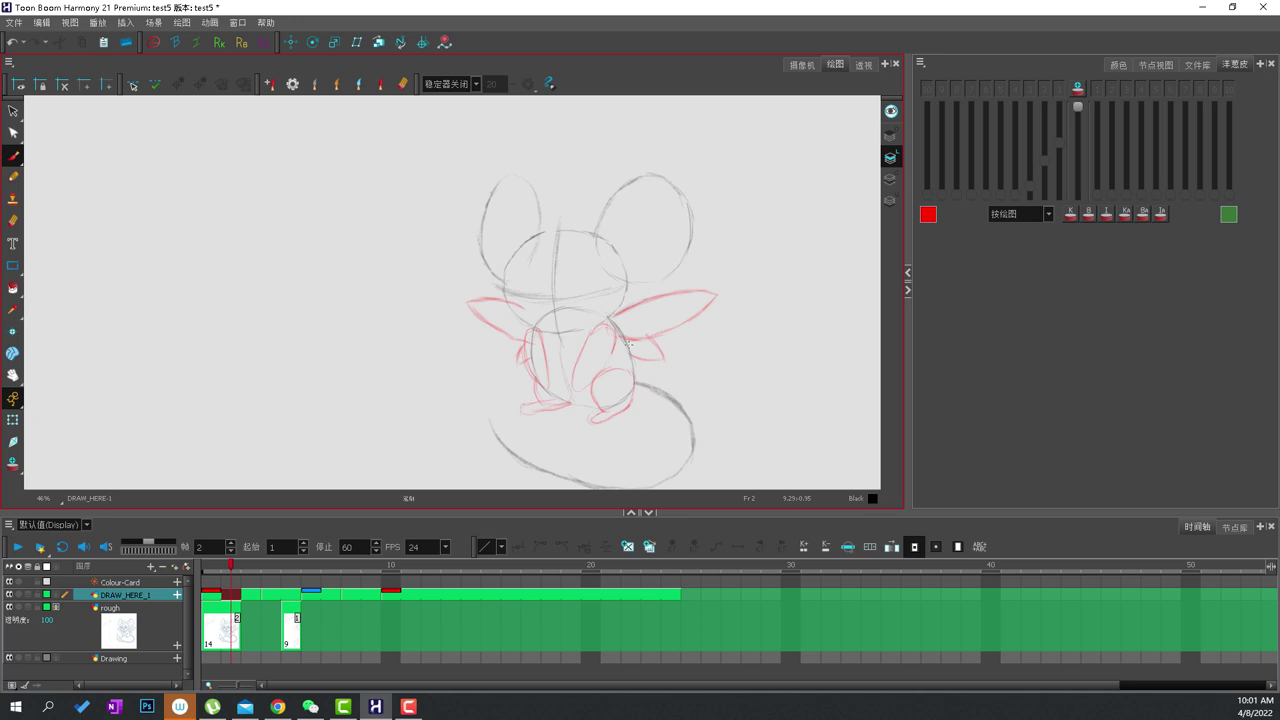
key("period")
key("period")
Select the head with both ears on frame 4 and move them slightly down.
left_click(13, 111)
mouse_move(485, 174)
left_mouse_down()
mouse_move(474, 267)
mouse_move(524, 293)
mouse_move(624, 284)
mouse_move(520, 313)
mouse_move(551, 293)
left_mouse_up()
left_click_drag(684, 172, 686, 176)
left_click_drag(550, 261, 550, 259)
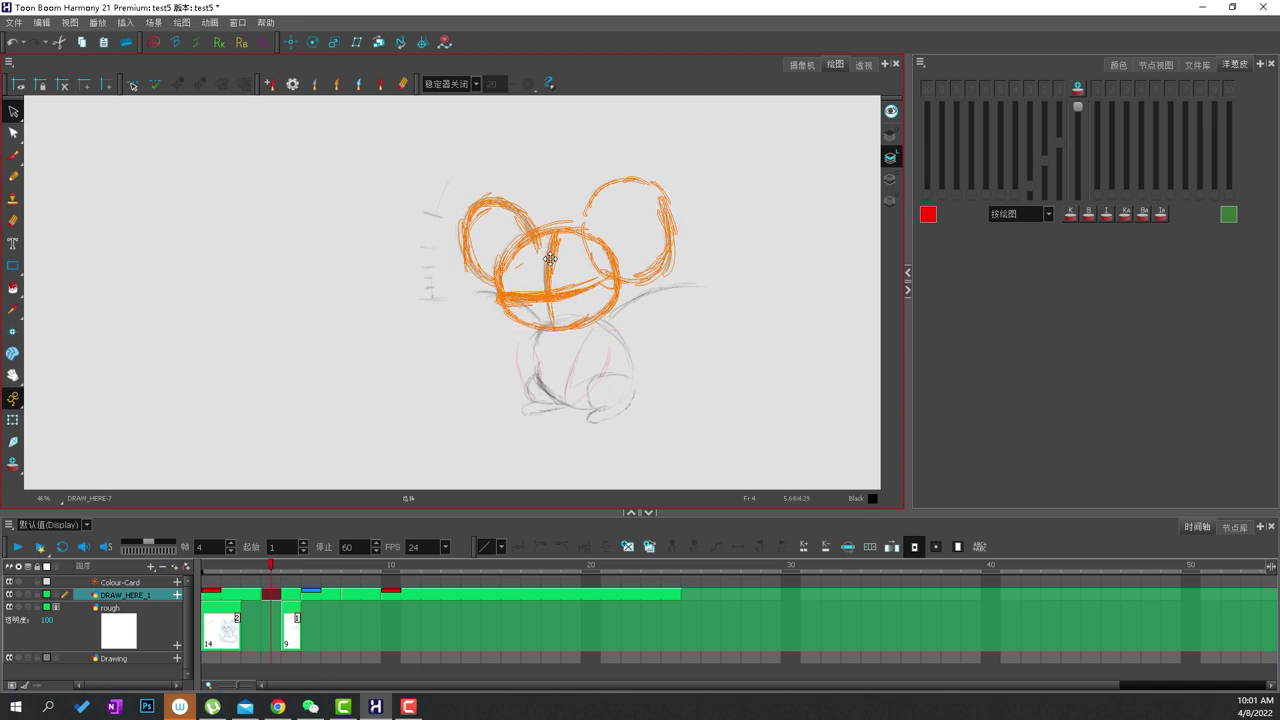
key("Delete")
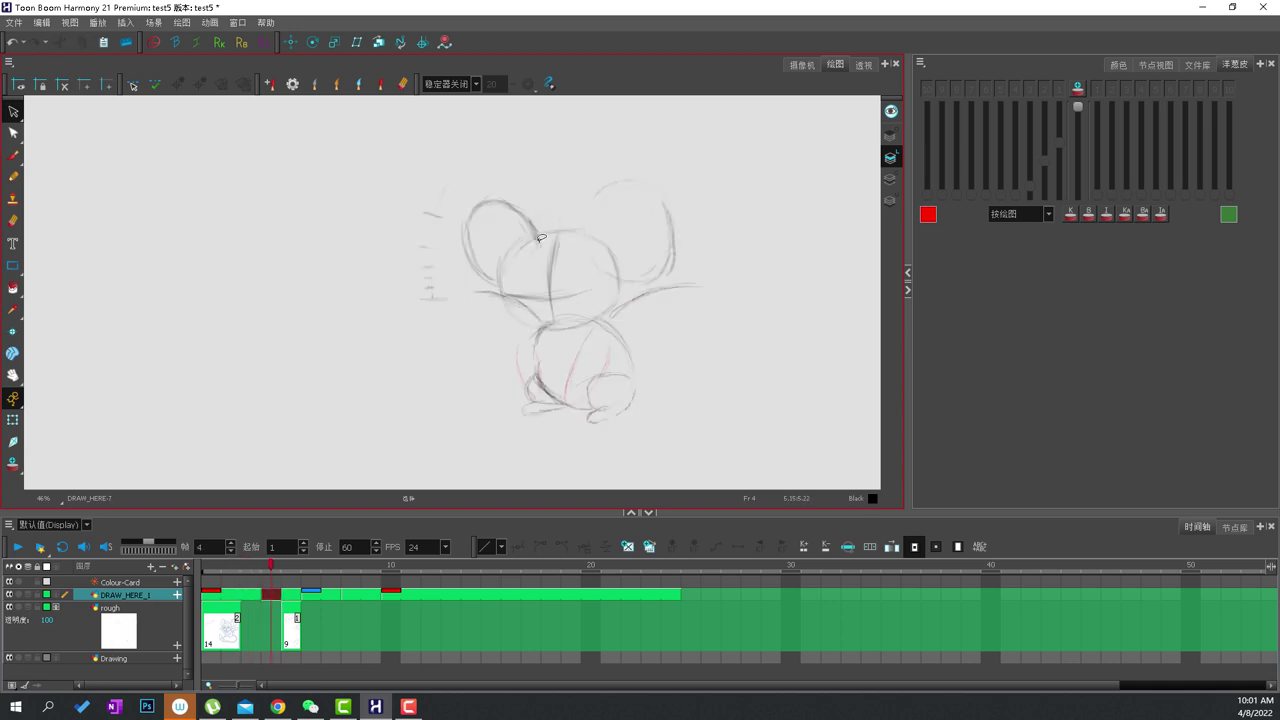
Turn the onion skin on and strengthen the head outline on frame 4 with the Brush.
left_click(13, 155)
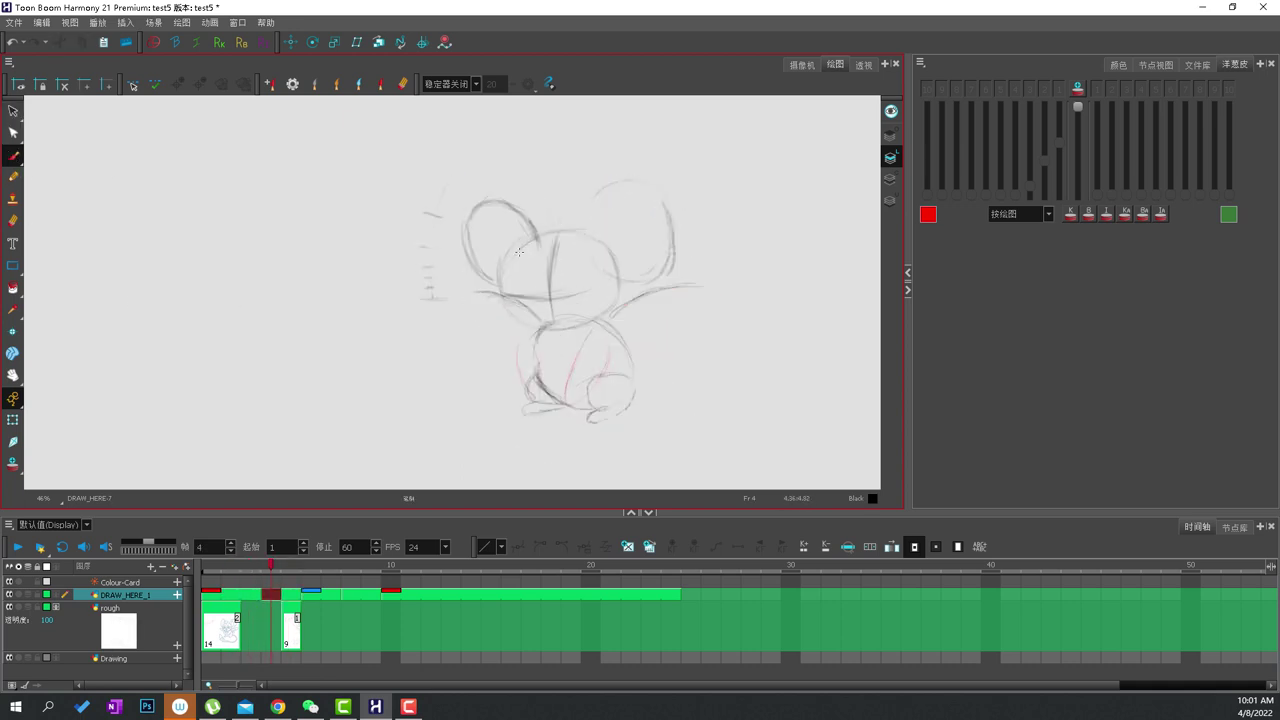
key("comma")
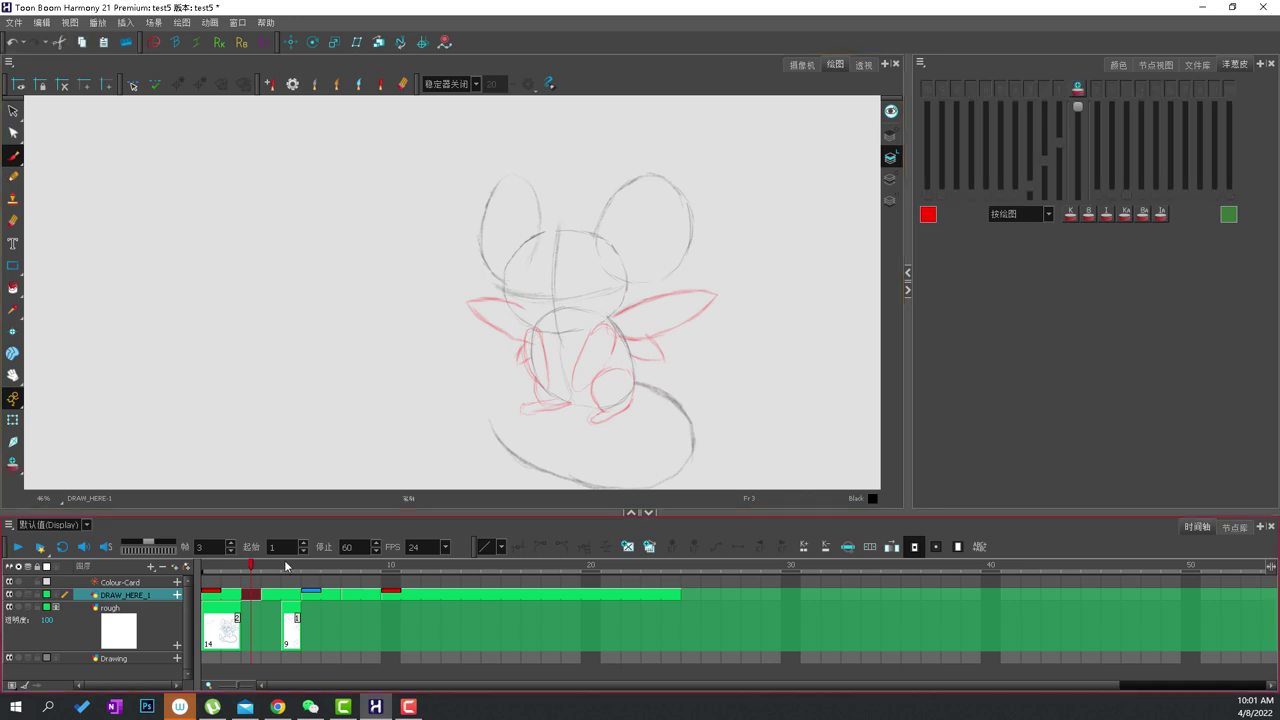
key("period")
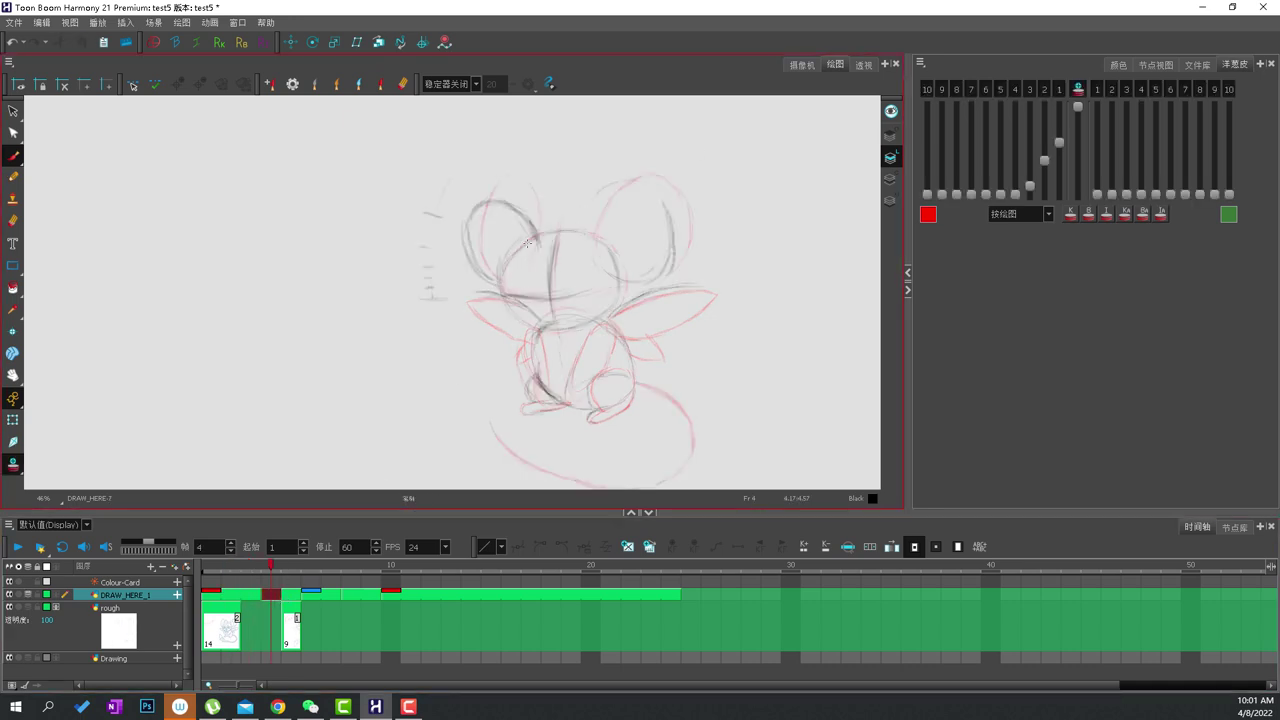
left_click_drag(501, 292, 556, 232)
left_click_drag(620, 262, 602, 318)
Sketch the body curve and thigh on frame 6 with the Brush, toggling the onion skin to check.
key("period")
key("period")
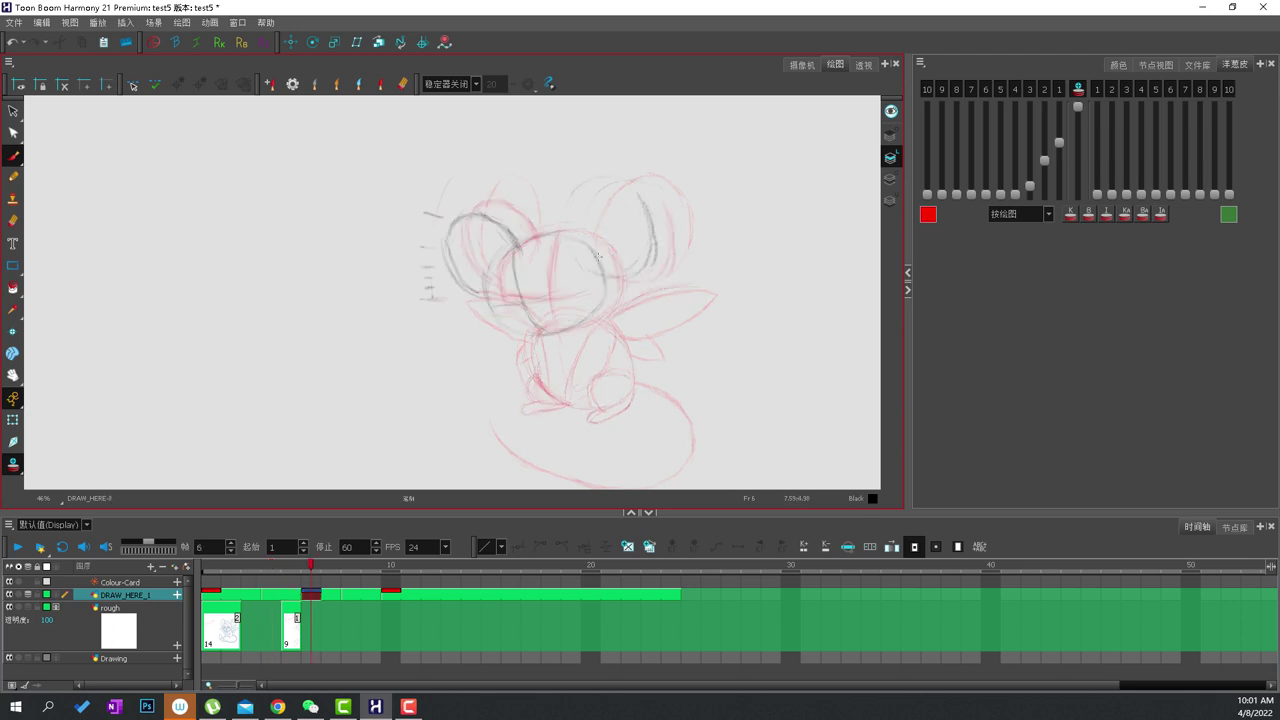
key("alt+o")
key("alt+o")
left_click_drag(560, 390, 578, 391)
Select the head with both ears on frame 6 and move them slightly down and to the right.
key("alt+s")
mouse_move(472, 194)
left_mouse_down()
mouse_move(550, 340)
mouse_move(545, 180)
left_mouse_up()
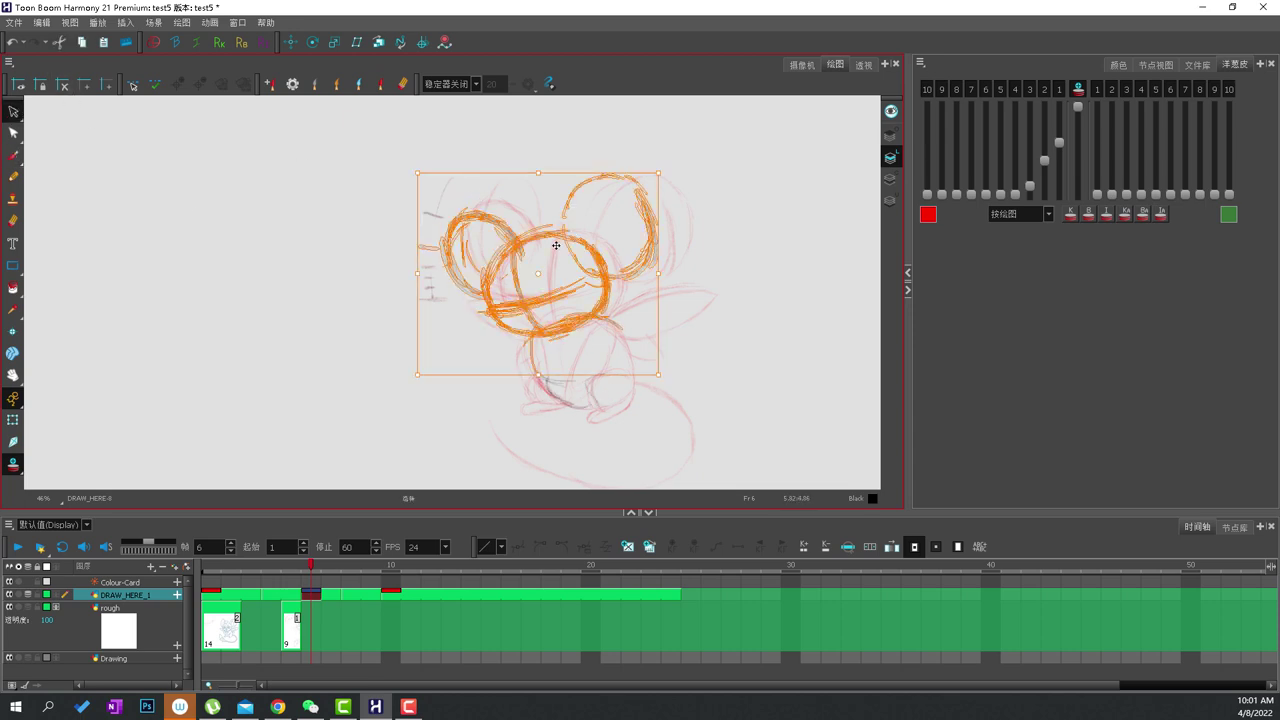
left_click_drag(559, 240, 562, 251)
left_click_drag(527, 184, 532, 186)
left_click(722, 221)
Turn off the onion skin and check the head motion by flipping forward to frame 9 and back to frame 4.
key("alt+o")
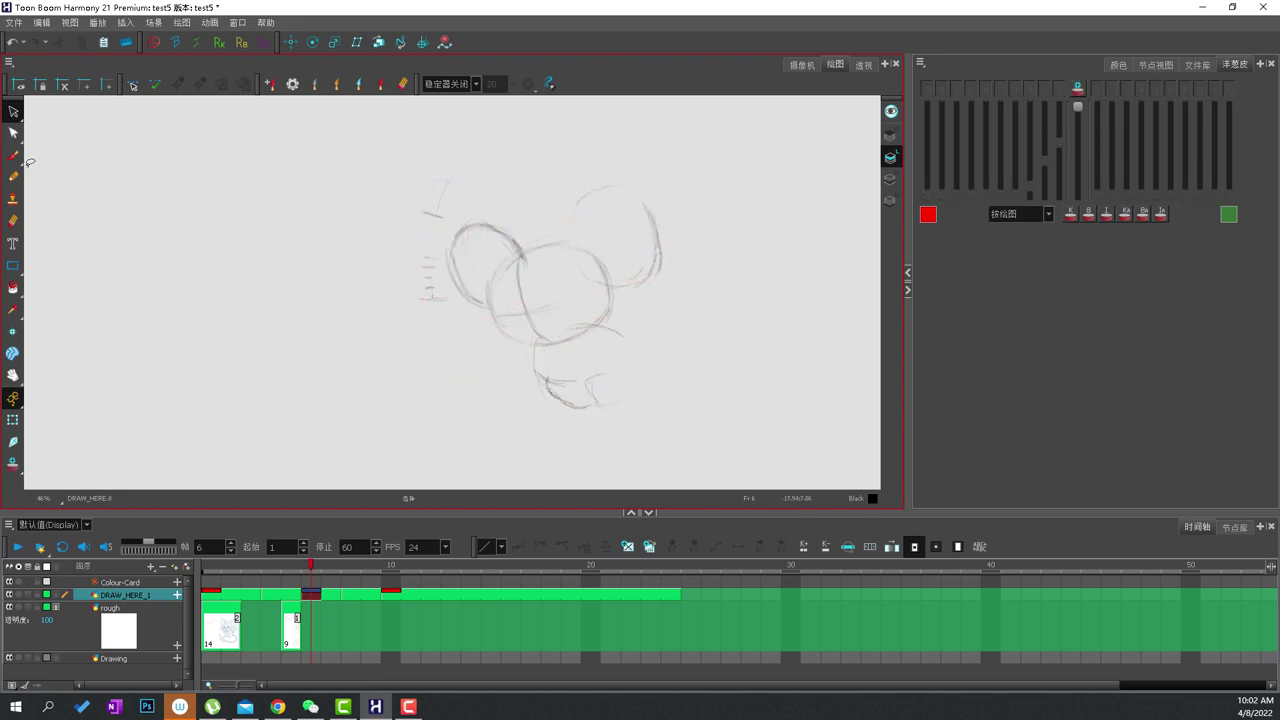
key("f")
key("period")
key("period")
key("period")
key("period")
key("period")
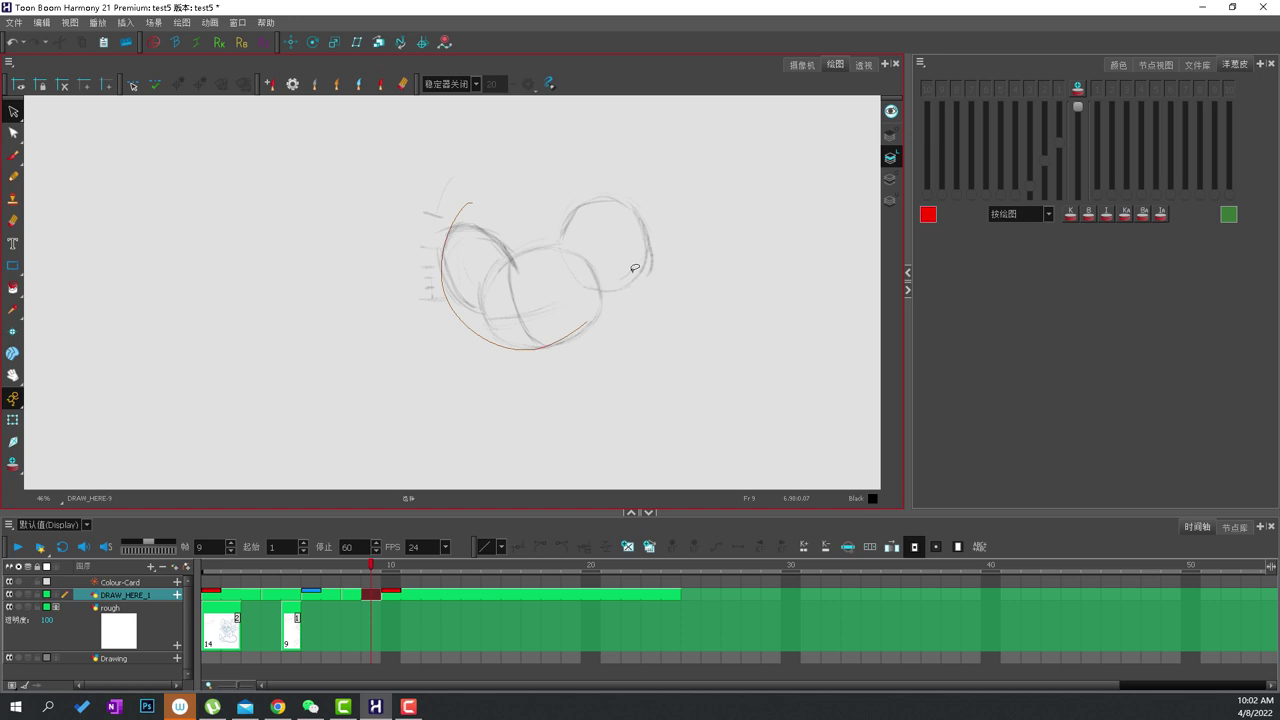
key("ctrl+a")
key("comma")
key("comma")
key("comma")
key("comma")
key("comma")
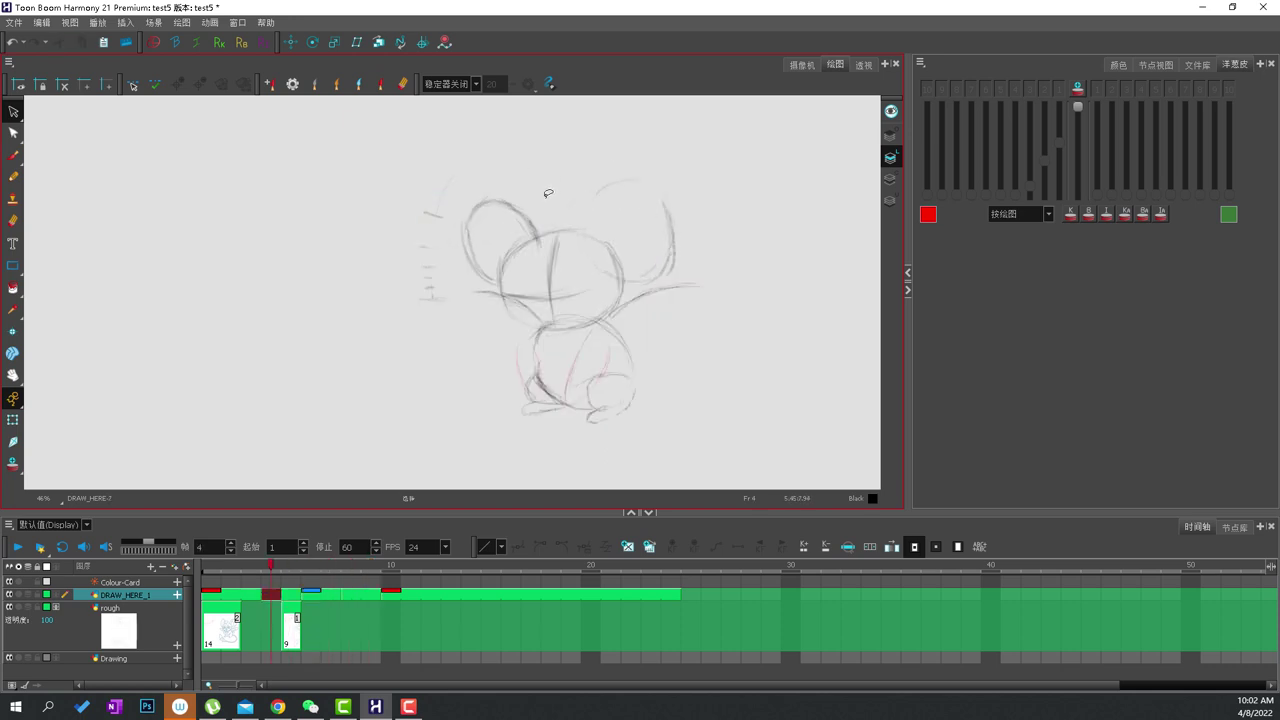
Redraw the curved eye line across the lower half of the head on frame 8 with the Brush.
key("period")
key("period")
key("period")
key("period")
key("ctrl+a")
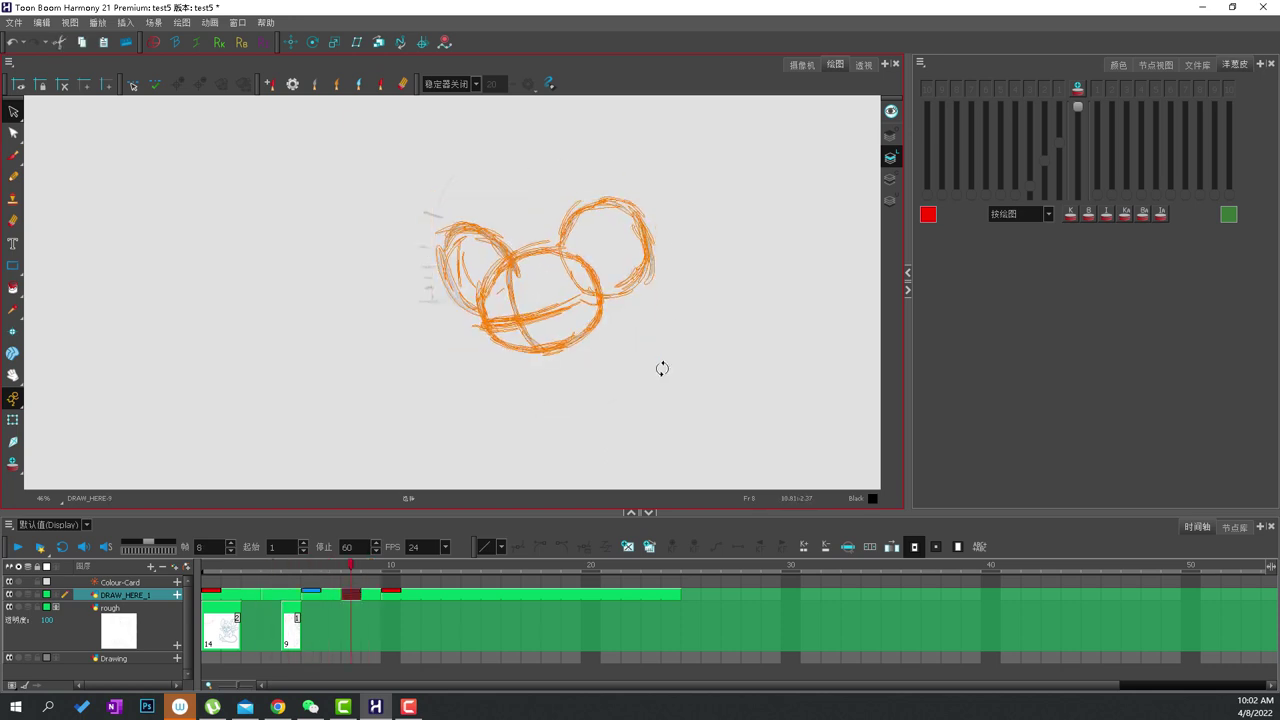
left_click(13, 155)
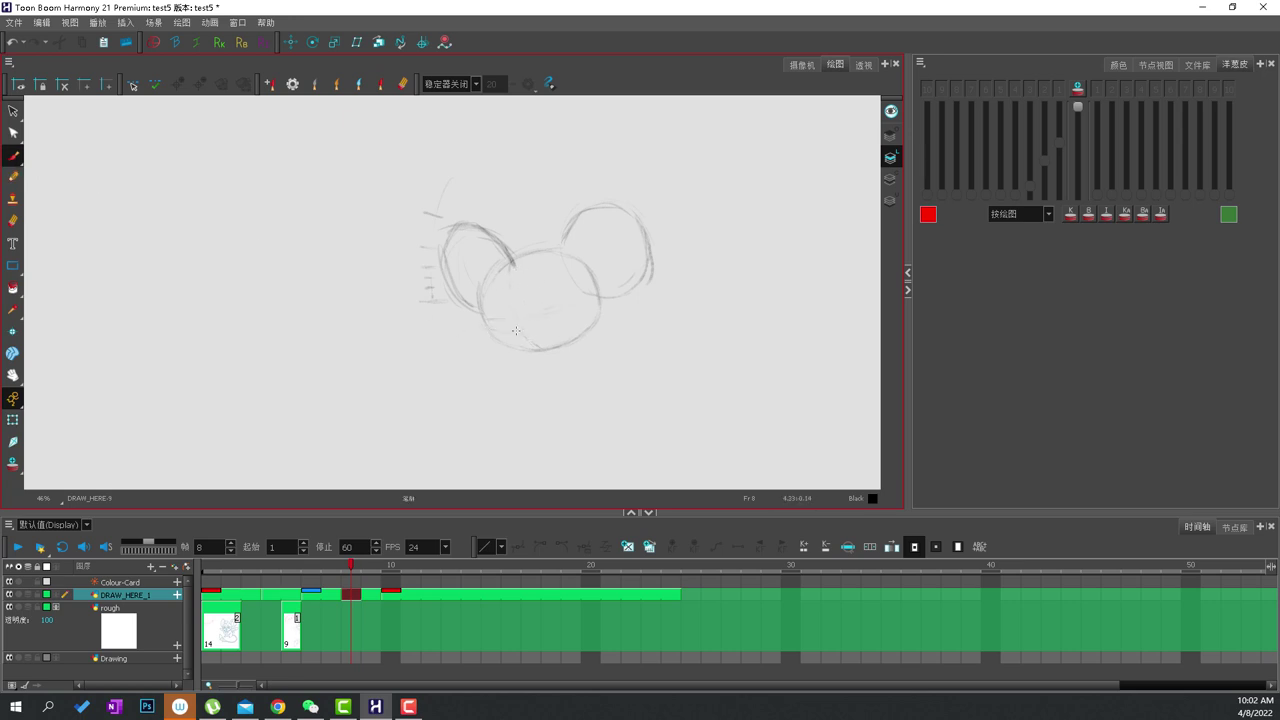
left_click_drag(488, 331, 600, 298)
Flip back and forth between frames 8 and 4 to check the head's motion.
key("comma")
key("comma")
key("comma")
key("period")
key("period")
key("comma")
key("comma")
key("period")
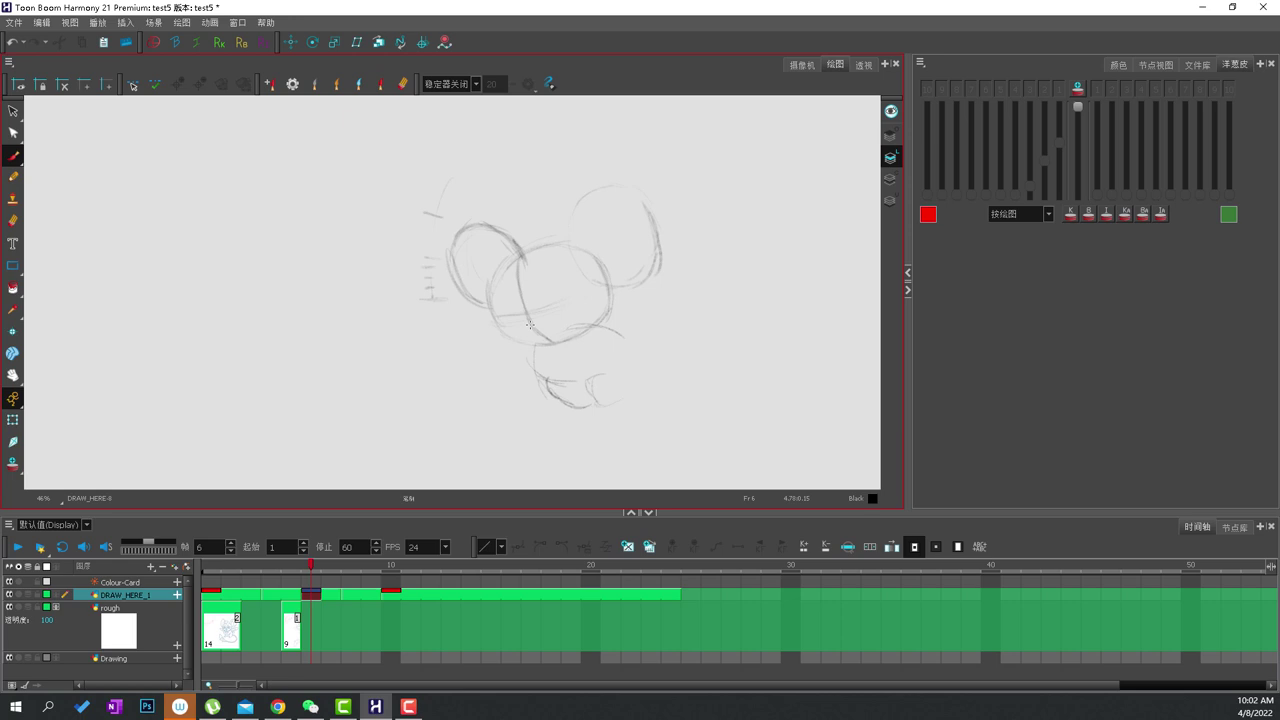
key("comma")
key("comma")
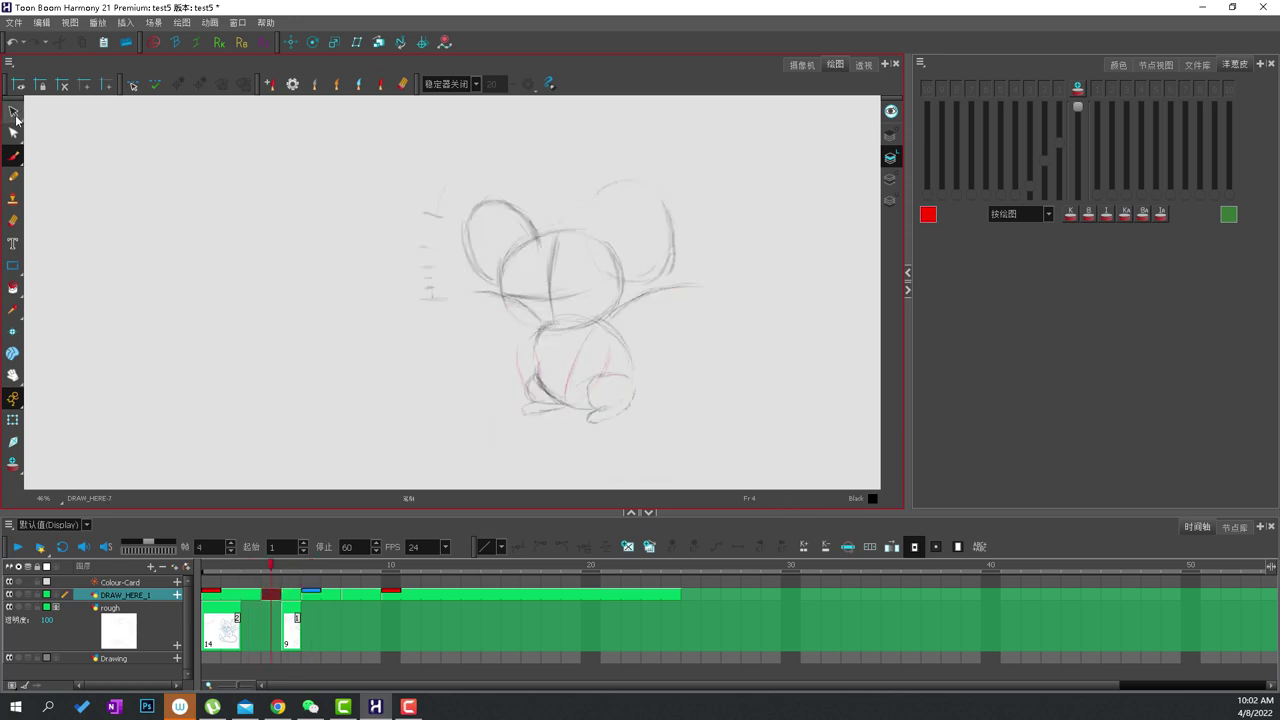
Shift the head's vertical guide line slightly to the left on frame 4 and flip forward to frame 7 to check.
left_click(13, 112)
left_click_drag(554, 294, 543, 296)
left_click(502, 340)
key("period")
key("period")
key("period")
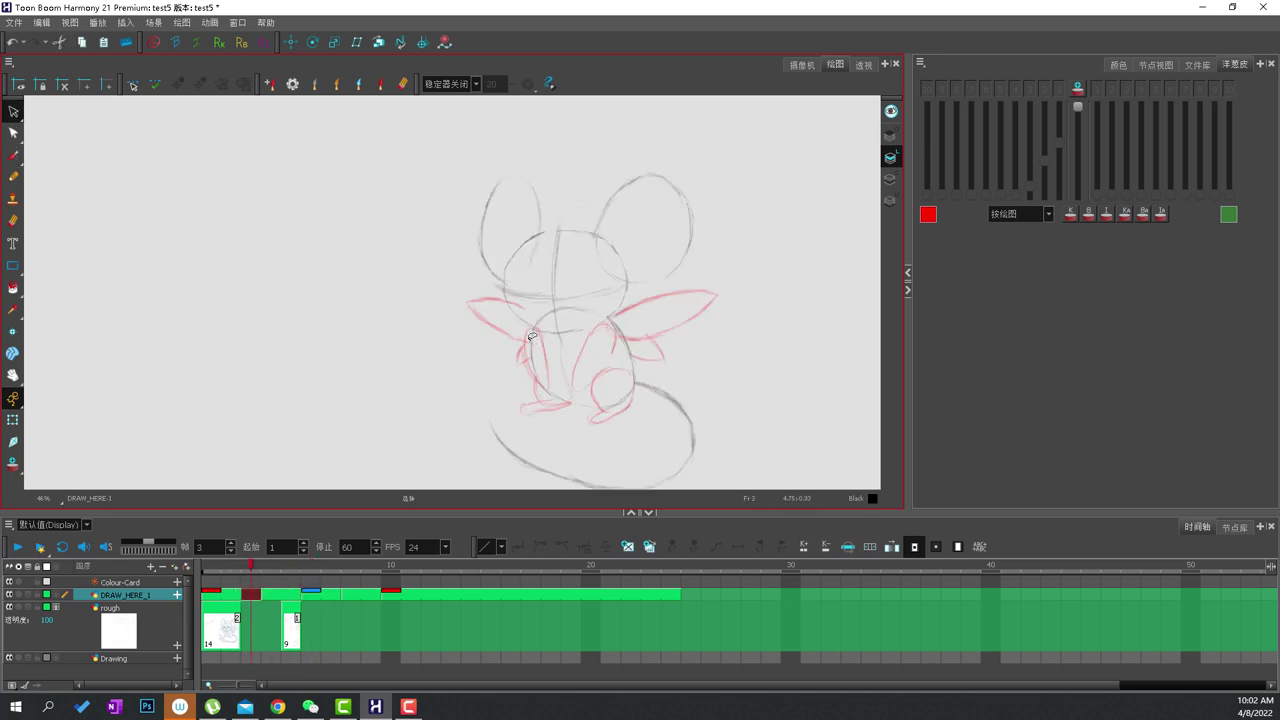
key("period")
key("period")
key("period")
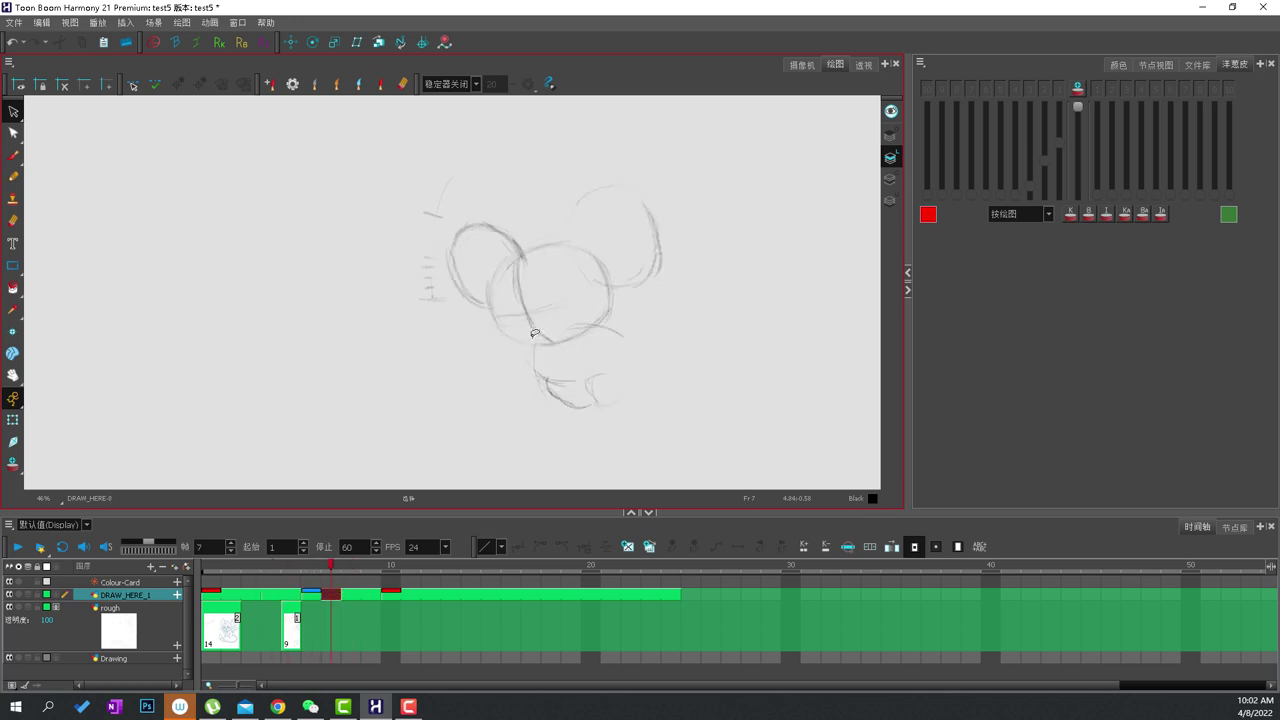
Sketch a tilted head with face guide lines and a body outline on frame 10 with the Brush.
key("alt+b")
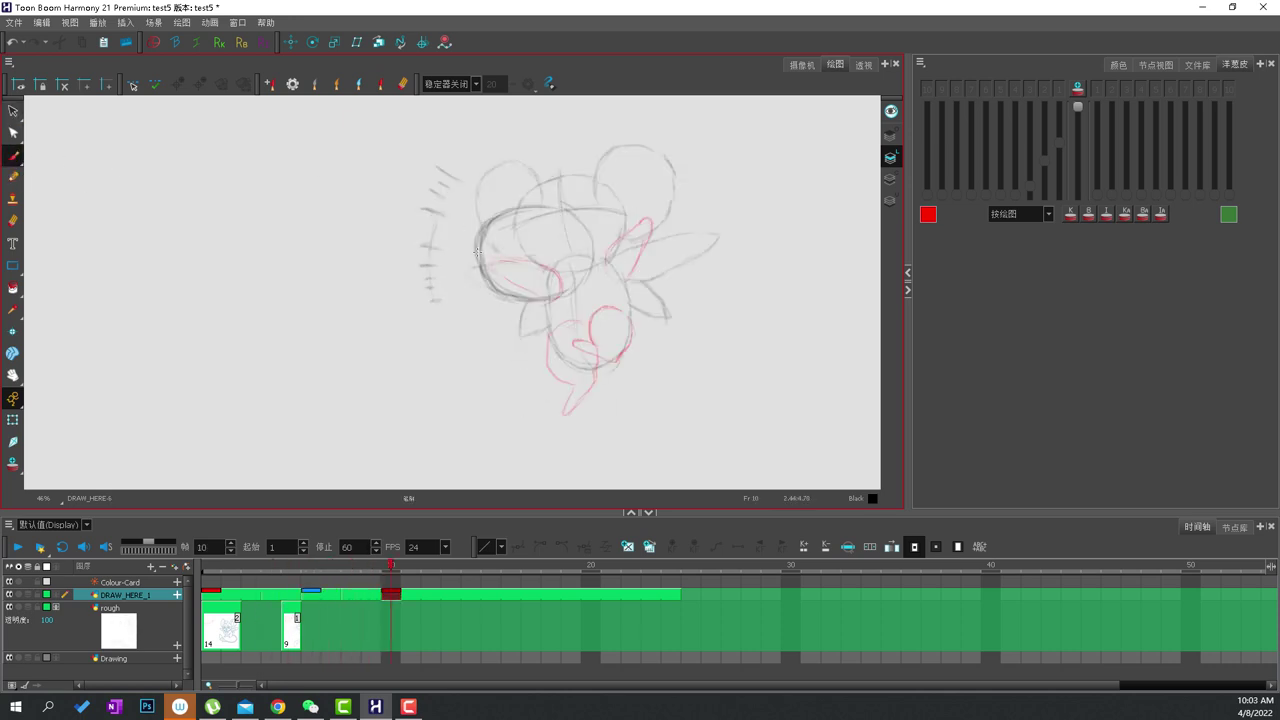
key("e")
mouse_move(566, 239)
left_mouse_down()
mouse_move(486, 245)
mouse_move(536, 241)
mouse_move(502, 246)
mouse_move(532, 214)
mouse_move(538, 289)
mouse_move(527, 262)
mouse_move(553, 297)
mouse_move(533, 278)
mouse_move(556, 275)
mouse_move(537, 274)
mouse_move(597, 307)
left_mouse_up()
left_click_drag(525, 285, 518, 326)
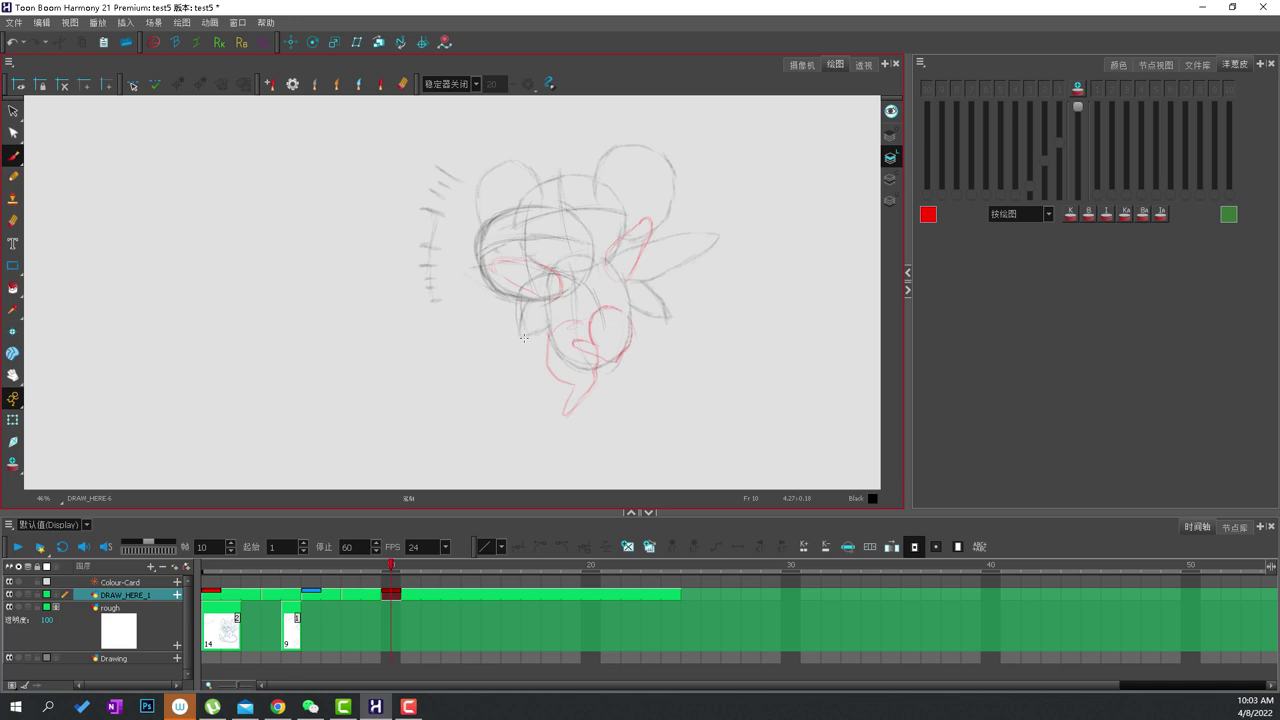
mouse_move(609, 320)
left_mouse_down()
mouse_move(595, 370)
mouse_move(550, 377)
left_mouse_up()
Undo the body outline strokes drawn over the key drawing on frame 10.
left_click(1080, 118)
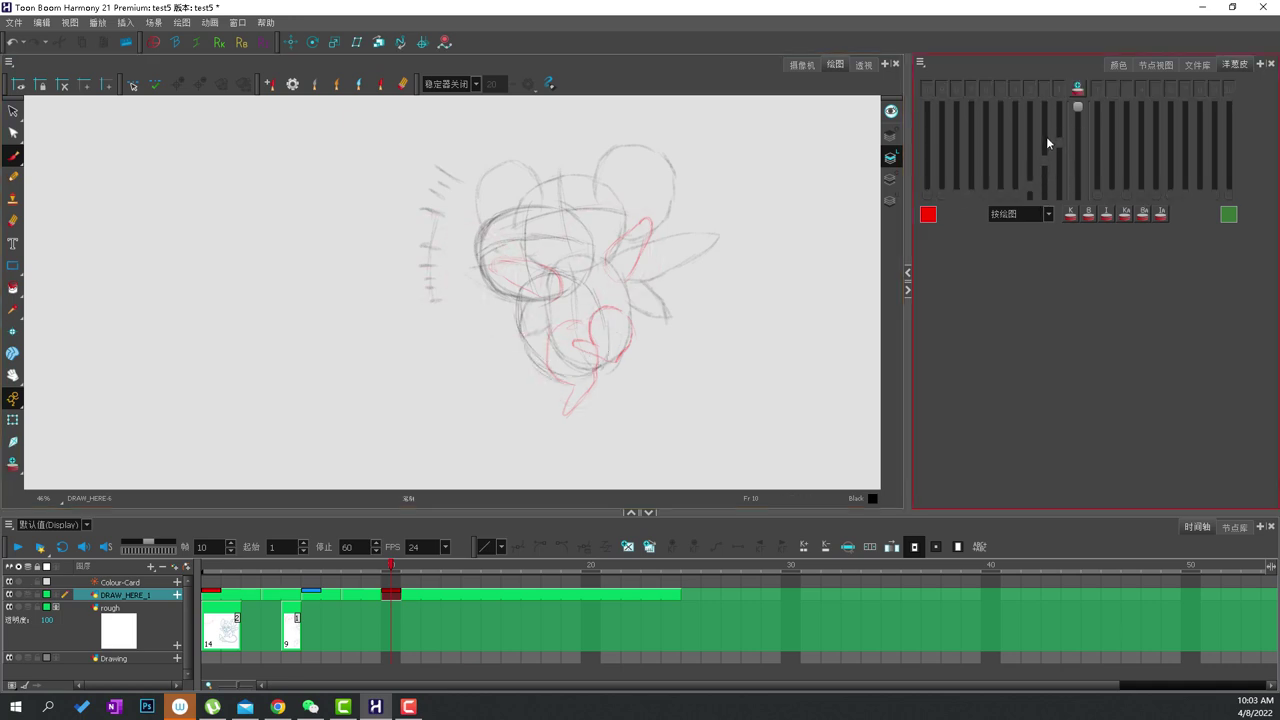
key("ctrl+z")
key("ctrl+z")
key("ctrl+z")
key("ctrl+z")
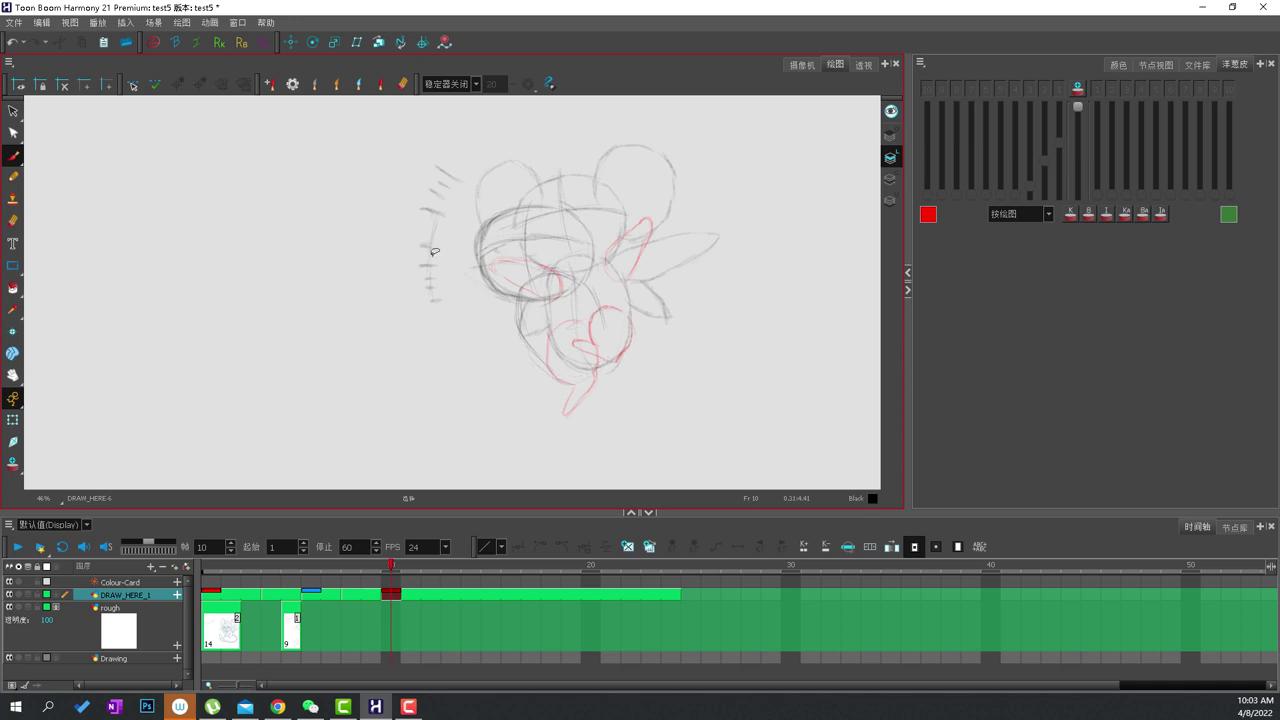
key("ctrl+z")
key("ctrl+z")
key("ctrl+z")
key("ctrl+z")
key("ctrl+z")
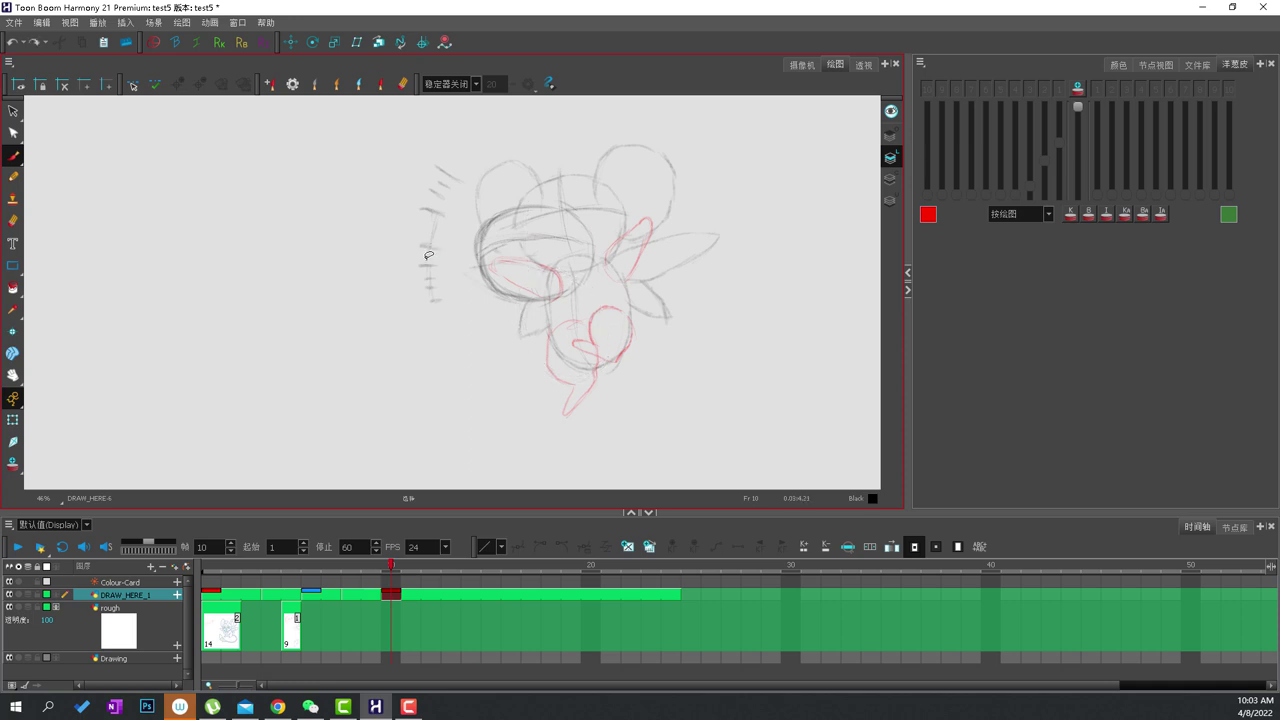
Select and delete the misplaced head's side and upper outline strokes from the key drawing on frame 10.
left_click(13, 111)
left_click_drag(500, 204, 511, 267)
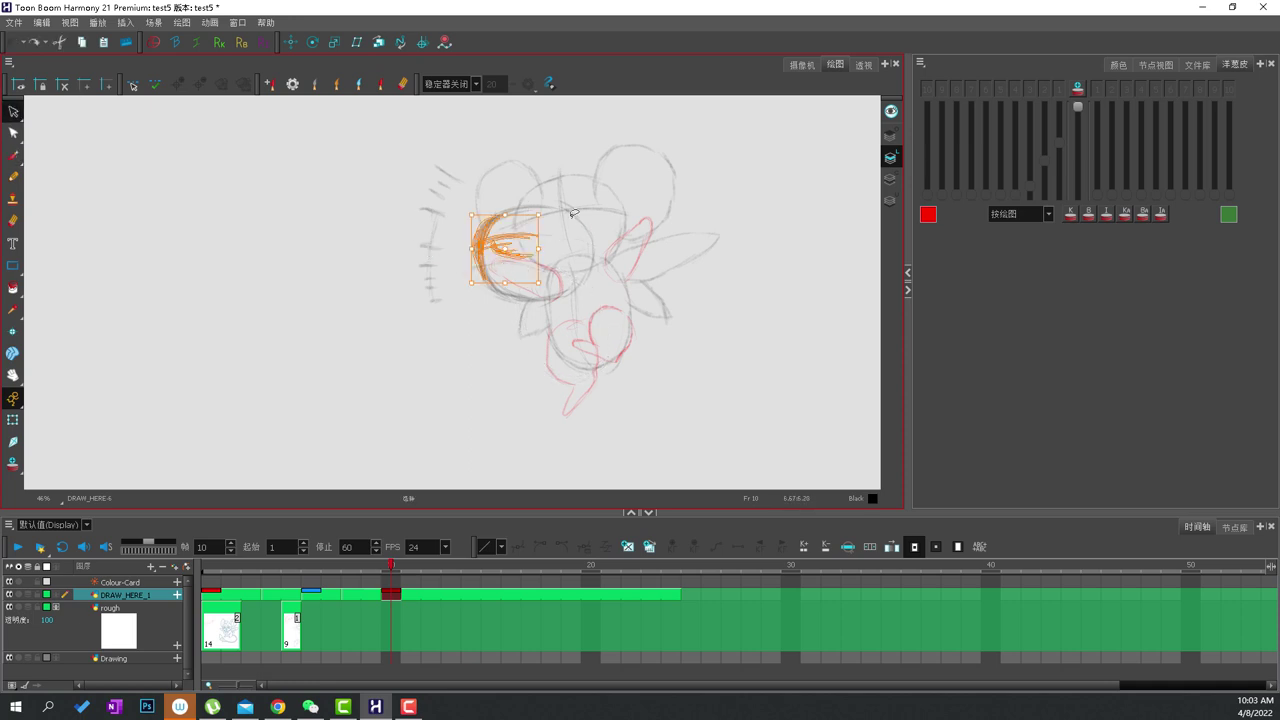
left_click_drag(552, 199, 584, 253)
key("Delete")
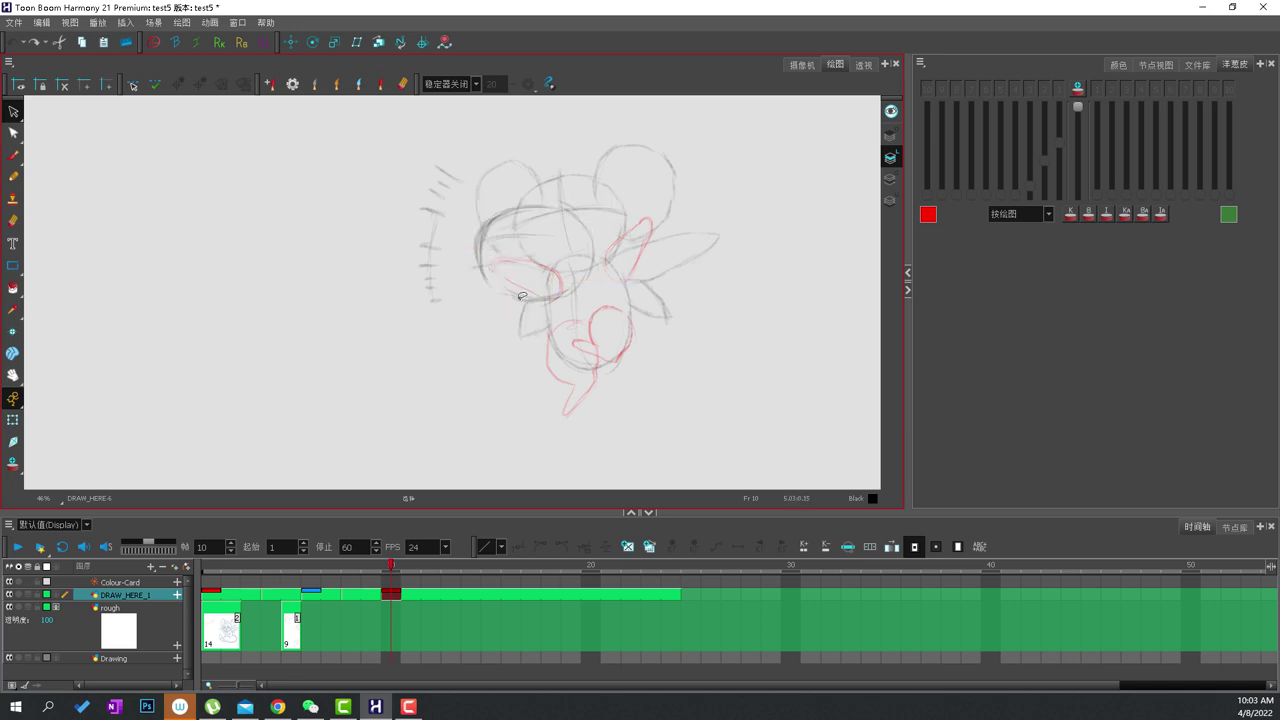
key("Delete")
mouse_move(520, 208)
left_mouse_down()
mouse_move(515, 249)
mouse_move(589, 250)
left_mouse_up()
key("Delete")
mouse_move(590, 236)
left_mouse_down()
mouse_move(603, 257)
mouse_move(589, 240)
left_mouse_up()
key("Delete")
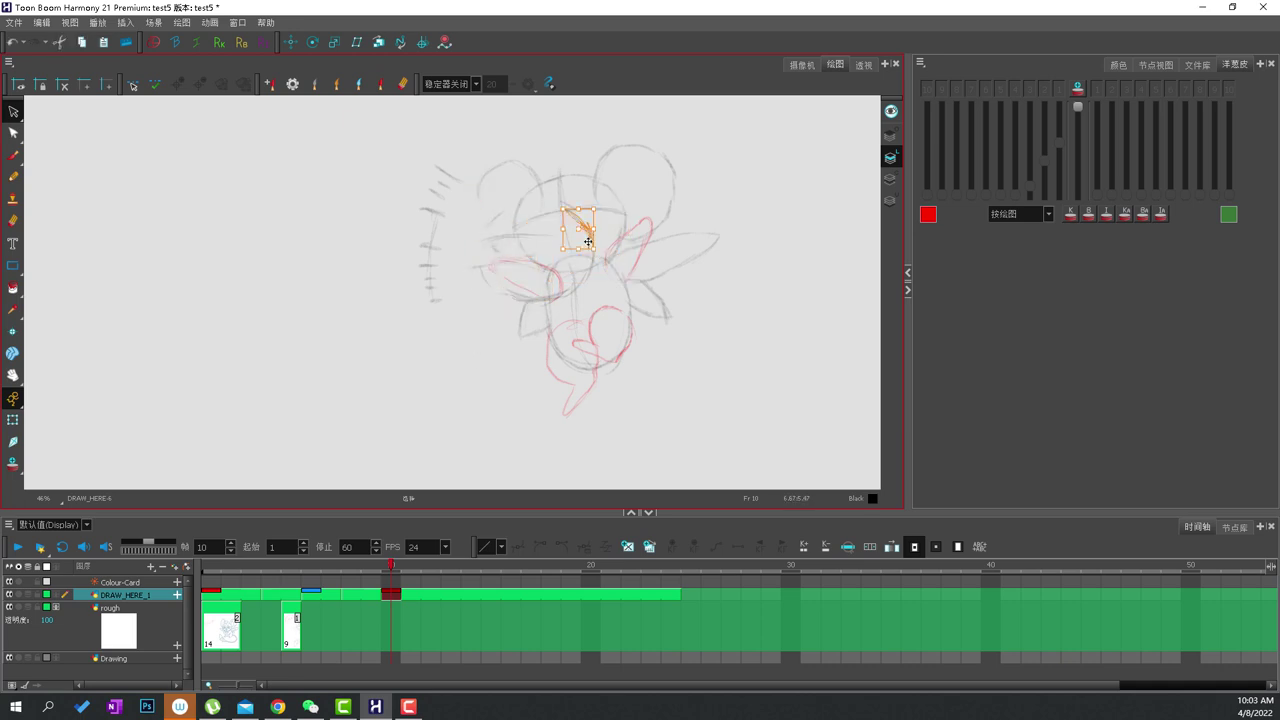
key("Delete")
Delete the misplaced head's remaining lower outline and the stray stroke inside the key head on frame 10.
left_click_drag(520, 288, 540, 302)
key("Delete")
key("Delete")
left_click_drag(593, 272, 552, 296)
key("Delete")
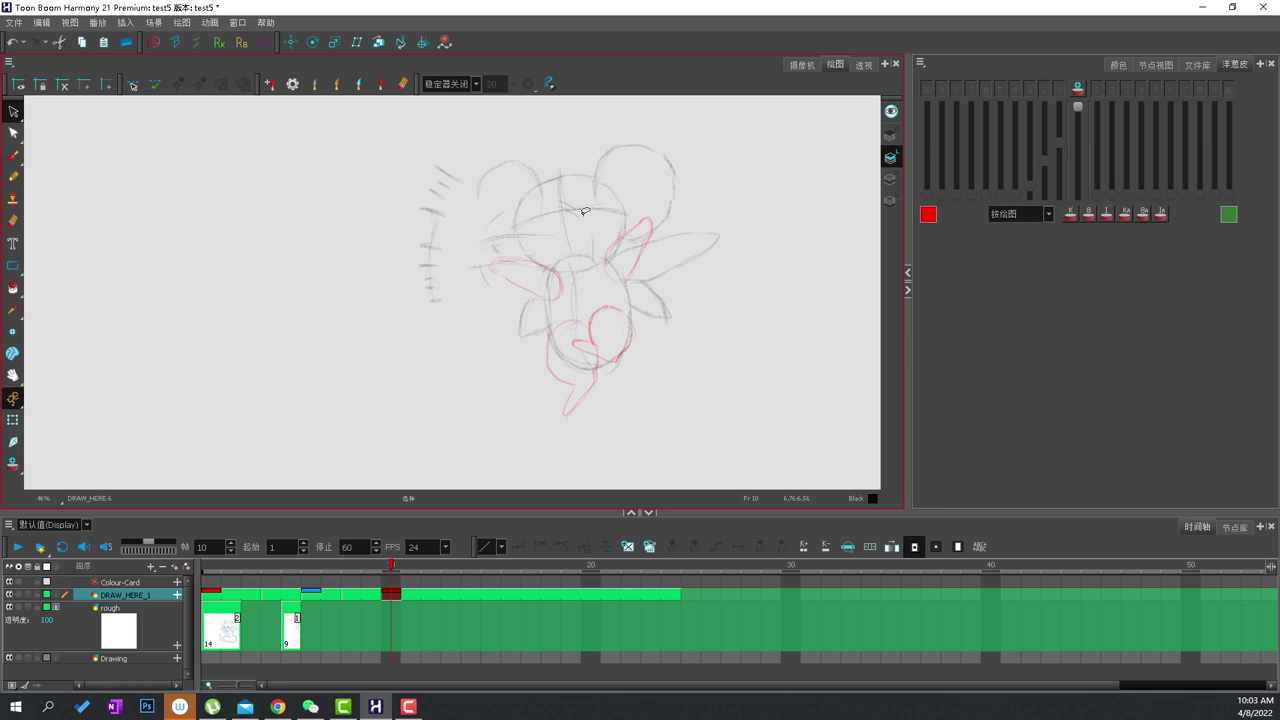
left_click_drag(572, 203, 562, 222)
key("Delete")
Clean up the leftover strokes beside the key head on frame 10 and redraw the left ear's outline.
key("alt+b")
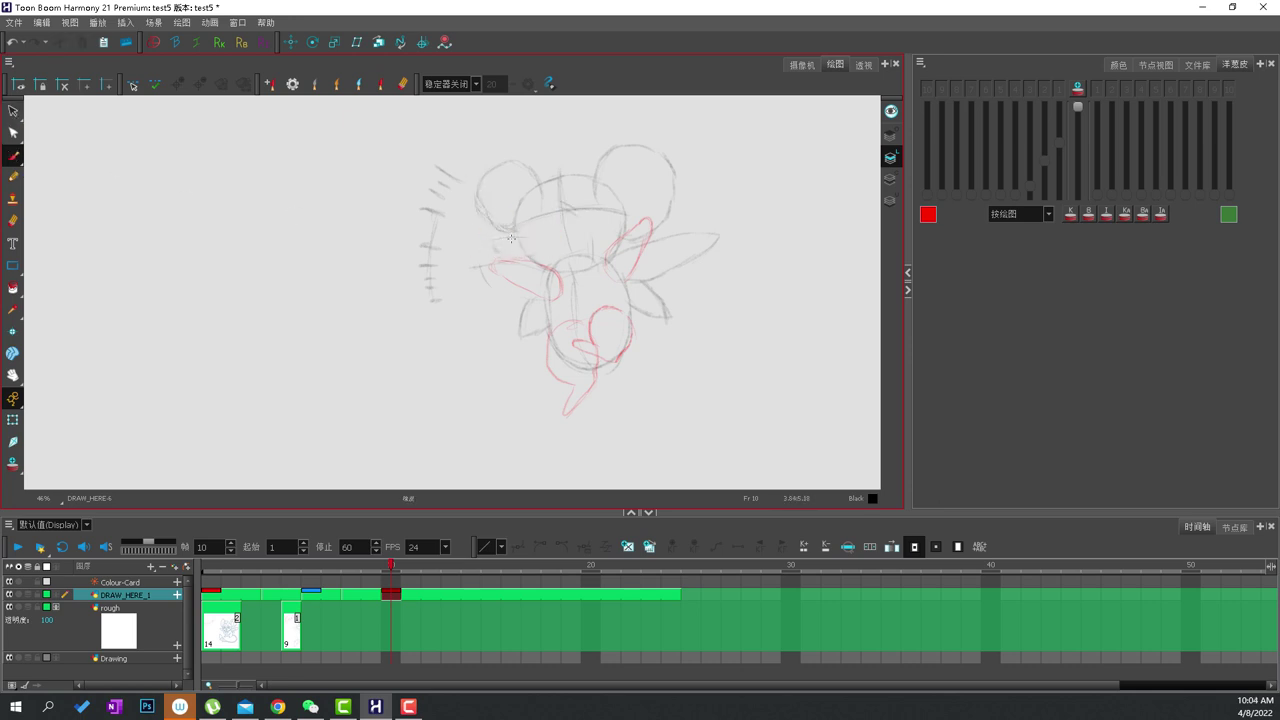
left_click_drag(481, 244, 492, 308)
left_click_drag(516, 233, 476, 210)
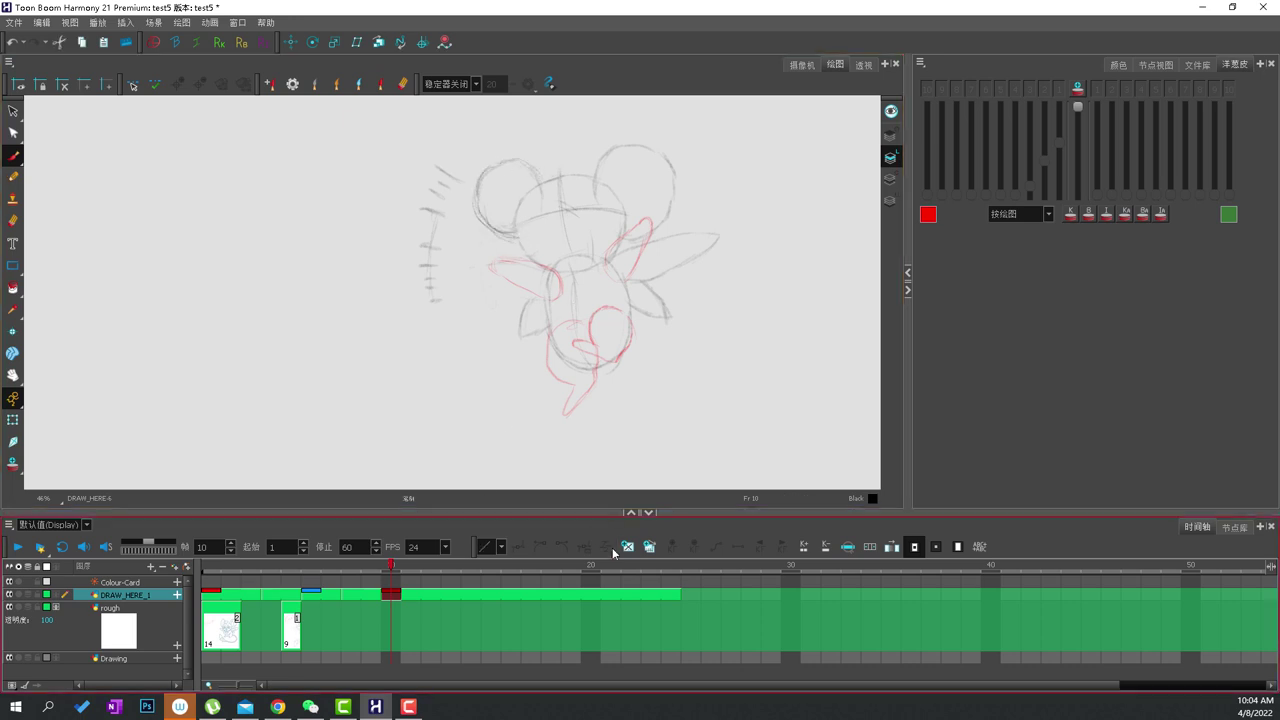
Move the key drawing from frame 10 to frame 12 and make frame 10 an empty separate drawing.
left_click_drag(391, 595, 431, 595)
left_click(650, 549)
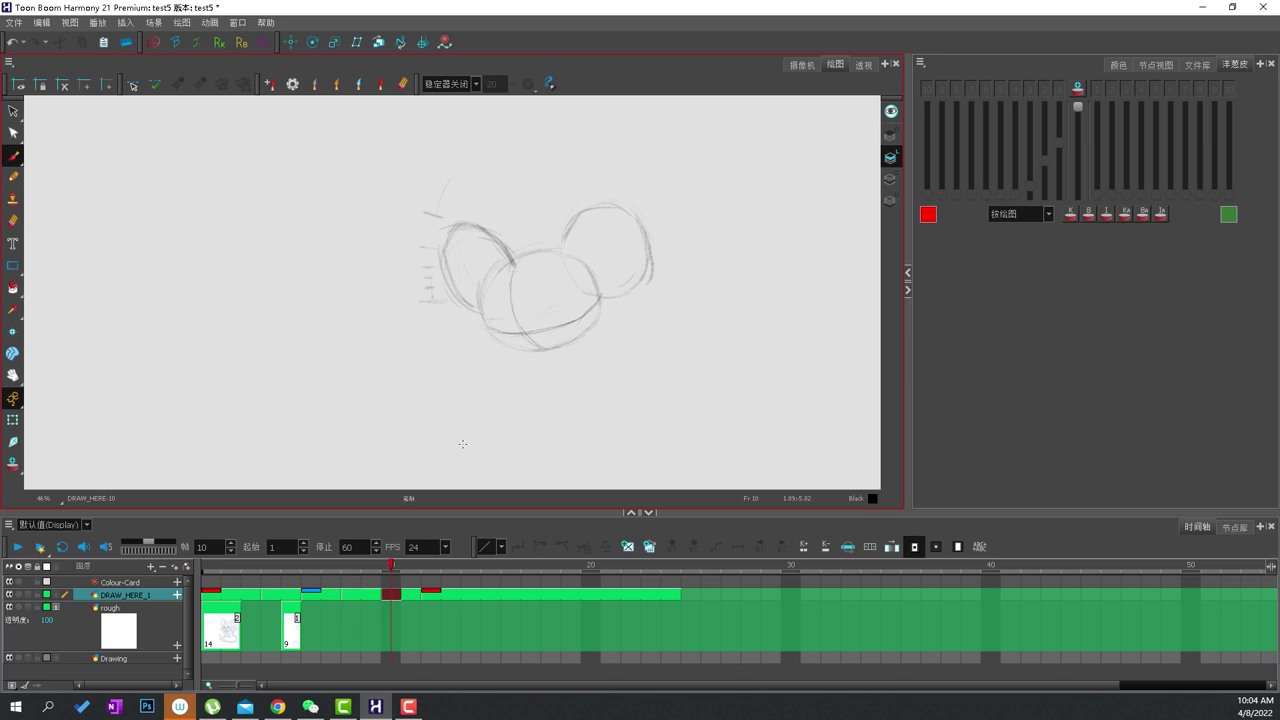
key("ctrl+a")
key("Delete")
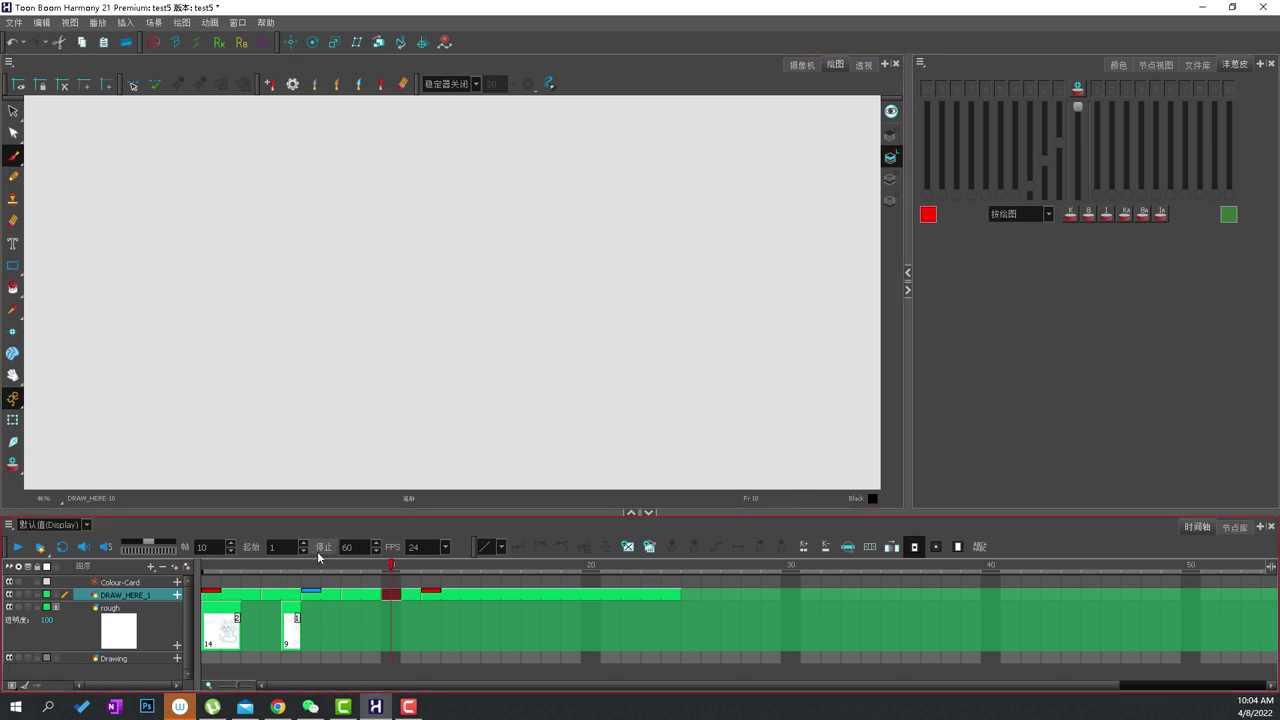
Turn on the onion skin with the next drawing visible and rough in the head circle on frame 10.
key("alt+o")
mouse_move(1044, 161)
left_mouse_down()
mouse_move(1033, 209)
mouse_move(1098, 152)
left_mouse_up()
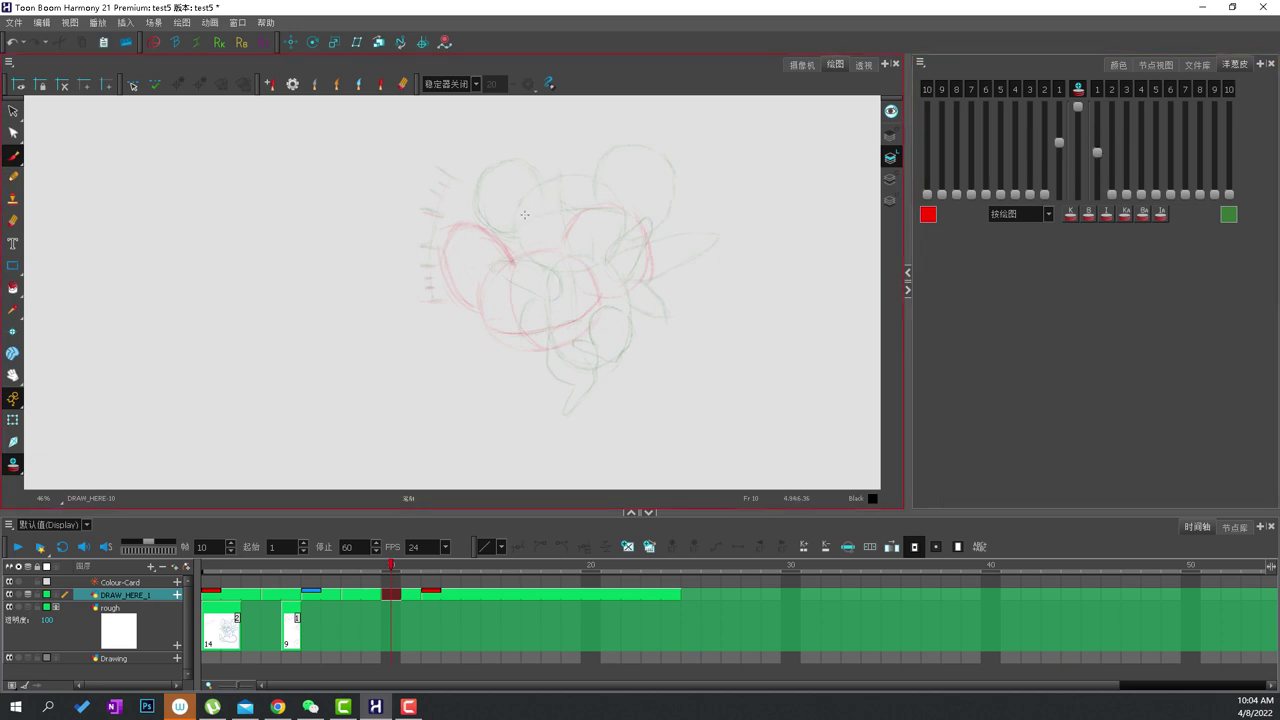
left_click_drag(624, 234, 608, 262)
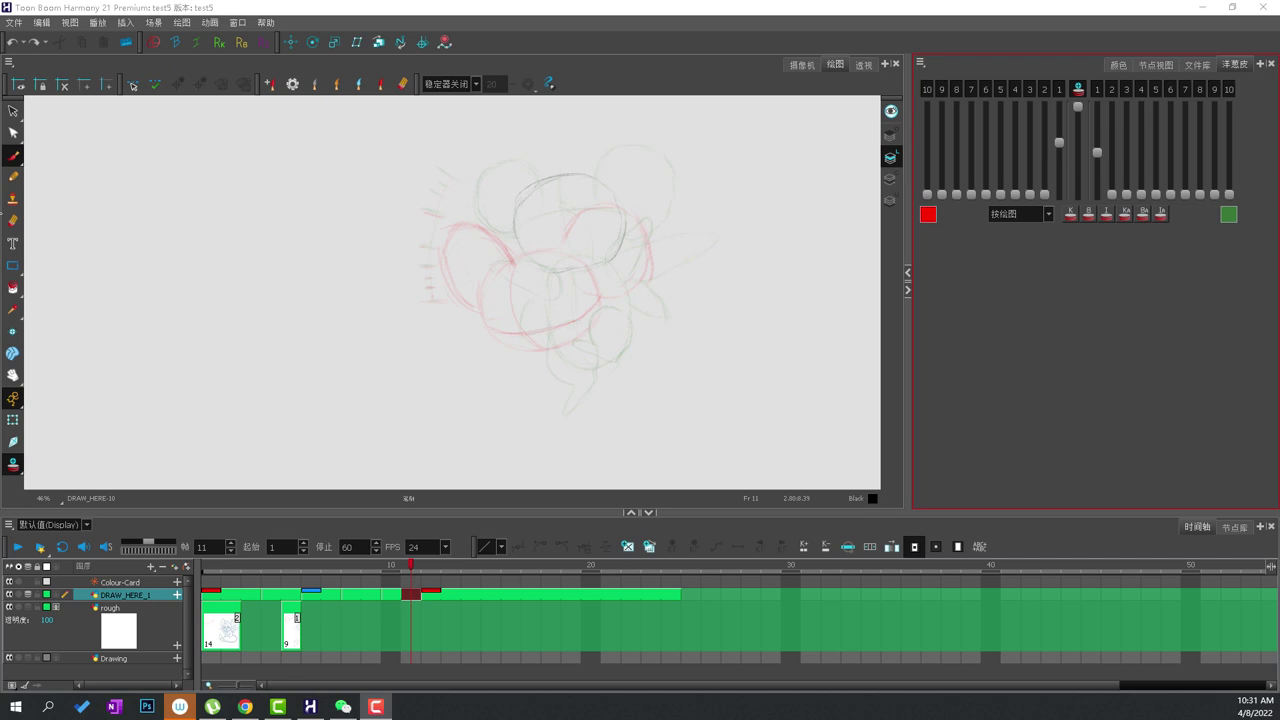
Hide the previous drawing in the onion skin, staying on frame 10.
left_click(406, 598)
key("period")
key("comma")
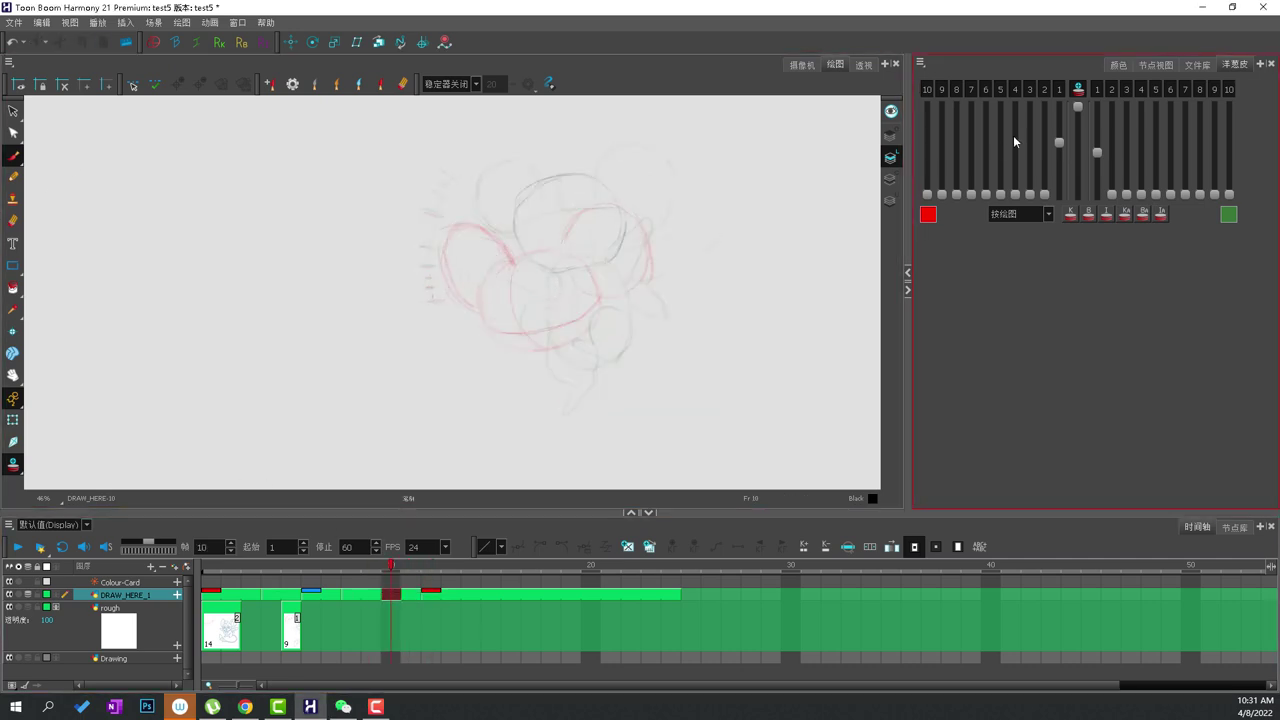
left_click(1054, 203)
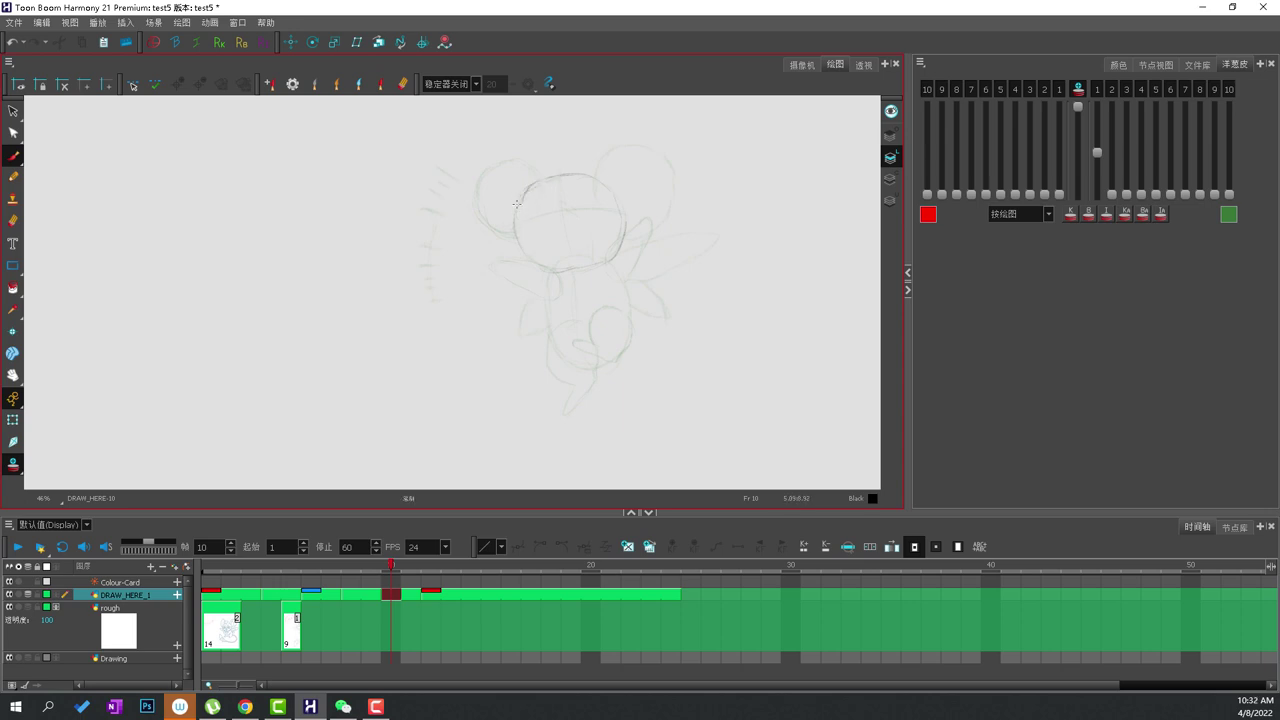
Select the new head circle on frame 10 and move it slightly down and to the left.
left_click(13, 112)
left_click_drag(463, 132, 500, 130)
left_click_drag(530, 194, 522, 205)
mouse_move(417, 172)
left_mouse_down()
mouse_move(498, 204)
mouse_move(482, 215)
left_mouse_up()
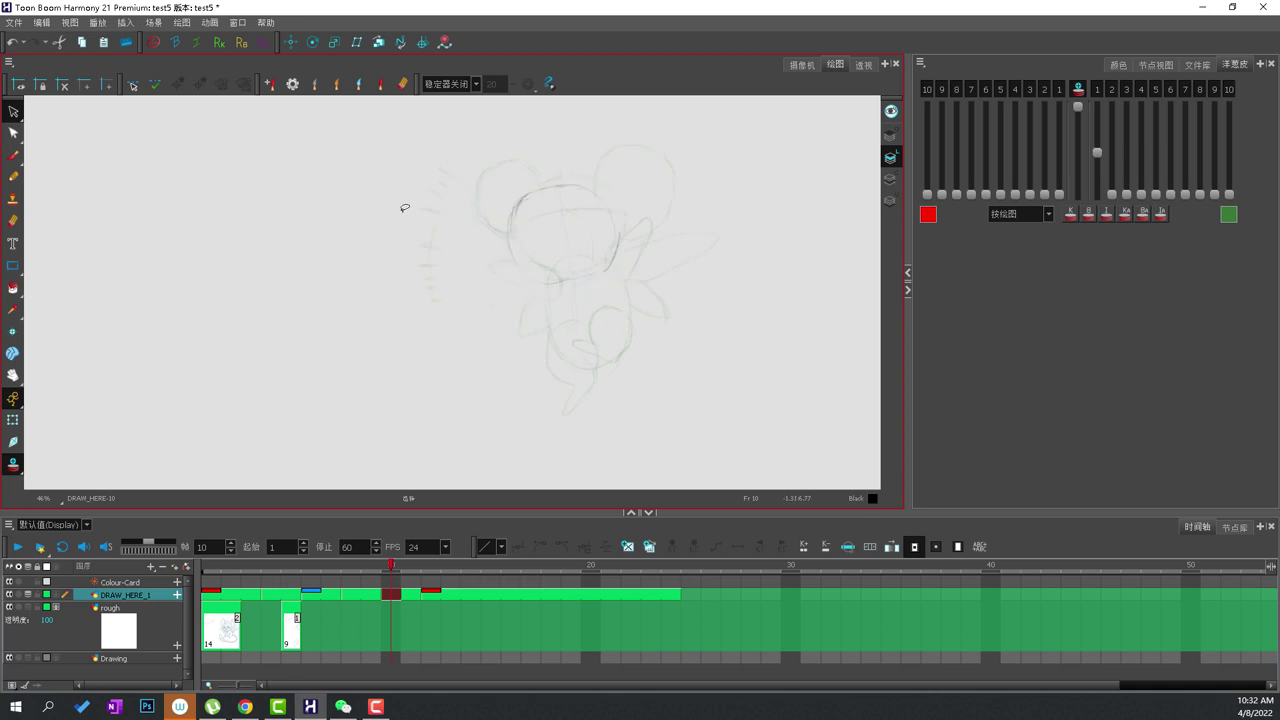
Draw both ears and the two arms on frame 10 with the Brush, following the onion-skinned key.
key("alt+b")
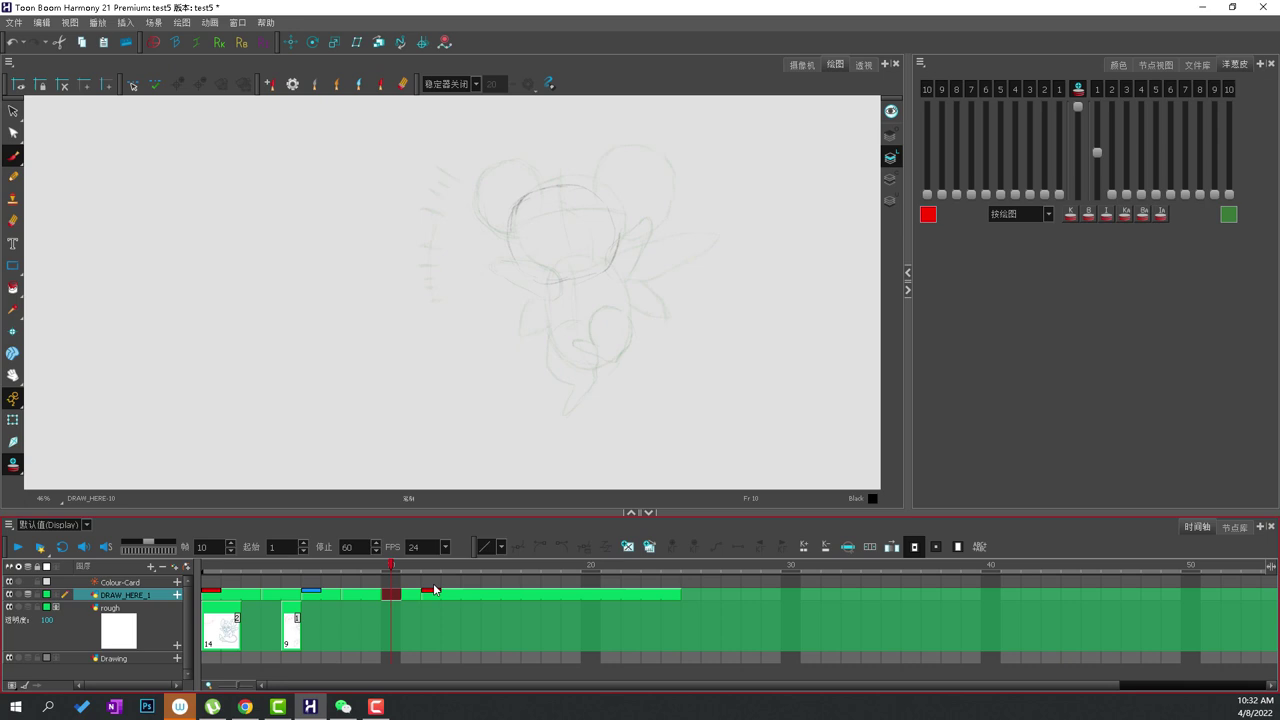
mouse_move(391, 568)
left_mouse_down()
mouse_move(409, 566)
mouse_move(394, 564)
left_mouse_up()
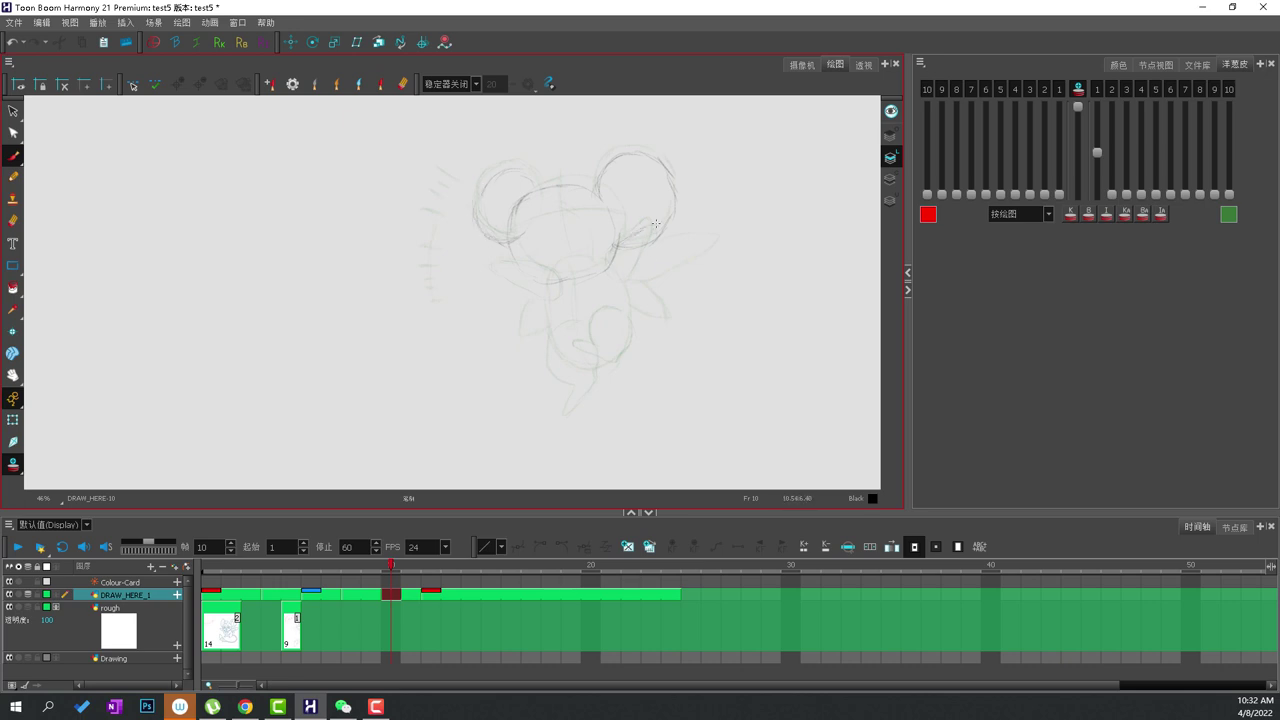
left_click_drag(651, 243, 657, 222)
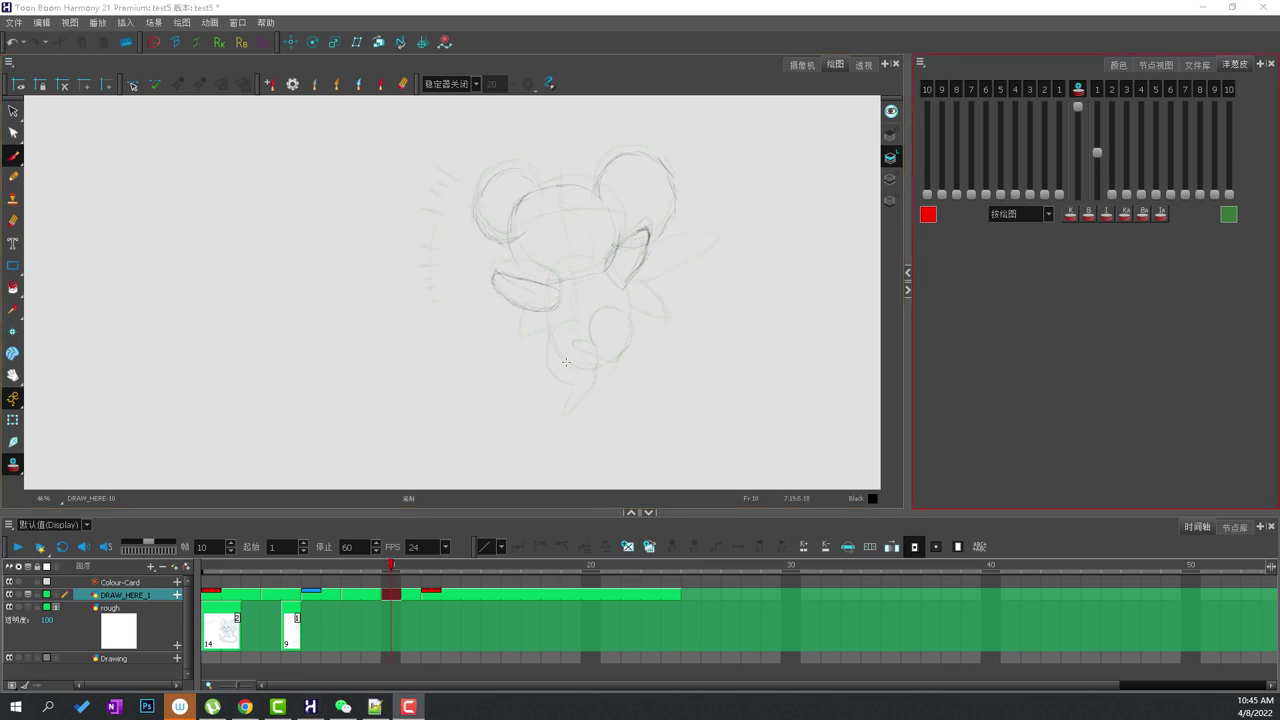
Select the curved eye line on frame 9's head and adjust its position slightly.
mouse_move(391, 572)
left_mouse_down()
mouse_move(270, 572)
mouse_move(371, 572)
left_mouse_up()
left_click(13, 112)
left_click(543, 330)
scroll(530, 328, "up", 1)
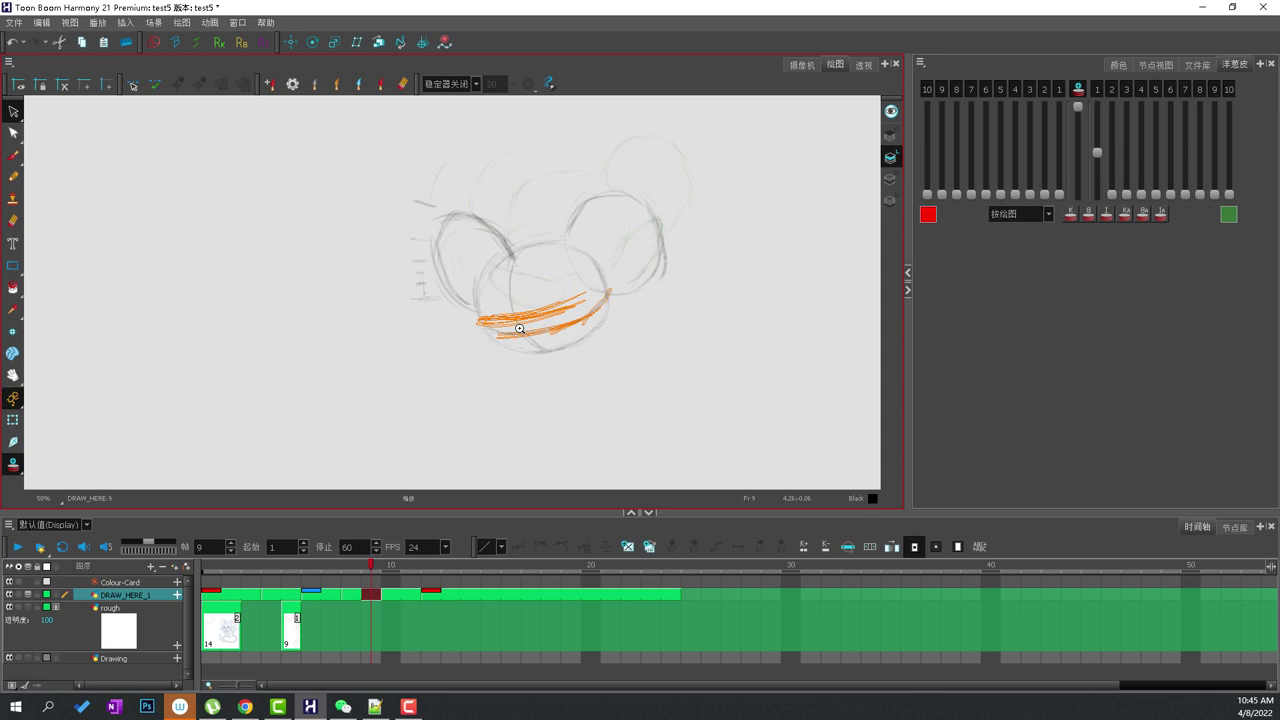
left_click_drag(504, 288, 513, 333)
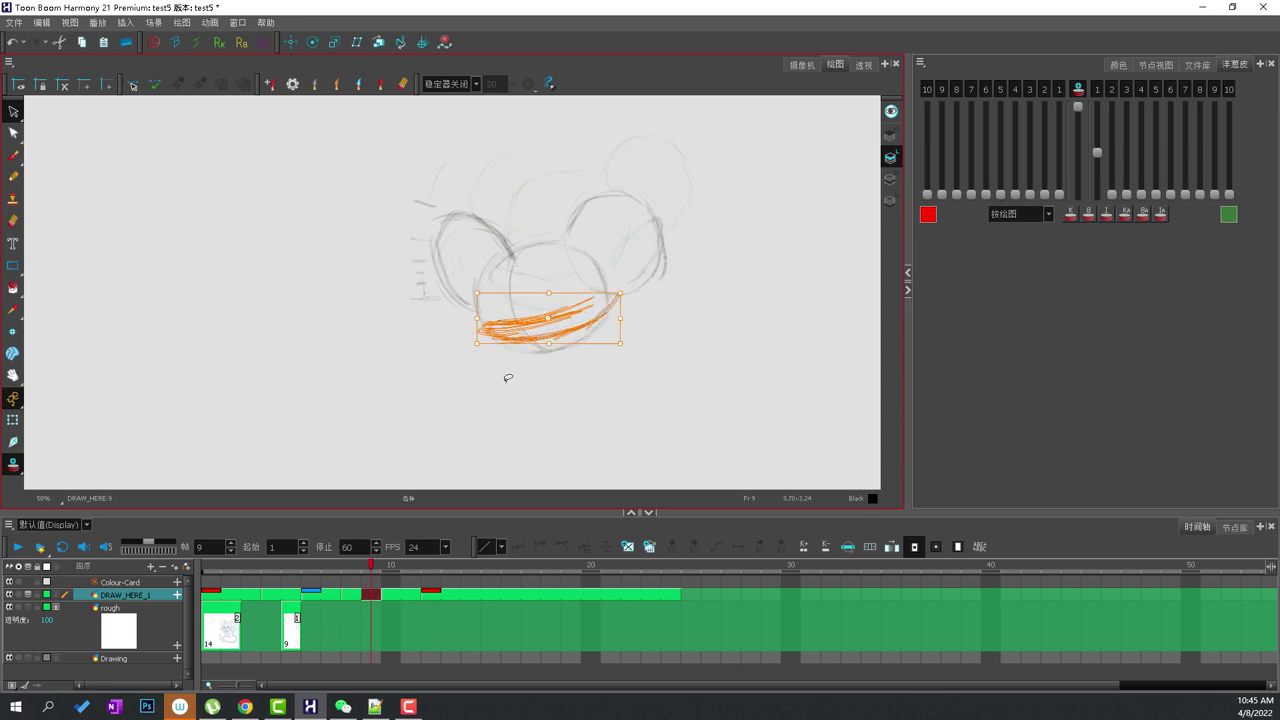
key("Delete")
Flip back from frame 9 and forward to frame 11 to check how the head moves through the poses.
key("comma")
key("comma")
key("comma")
key("comma")
key("period")
key("period")
key("period")
key("period")
key("period")
key("period")
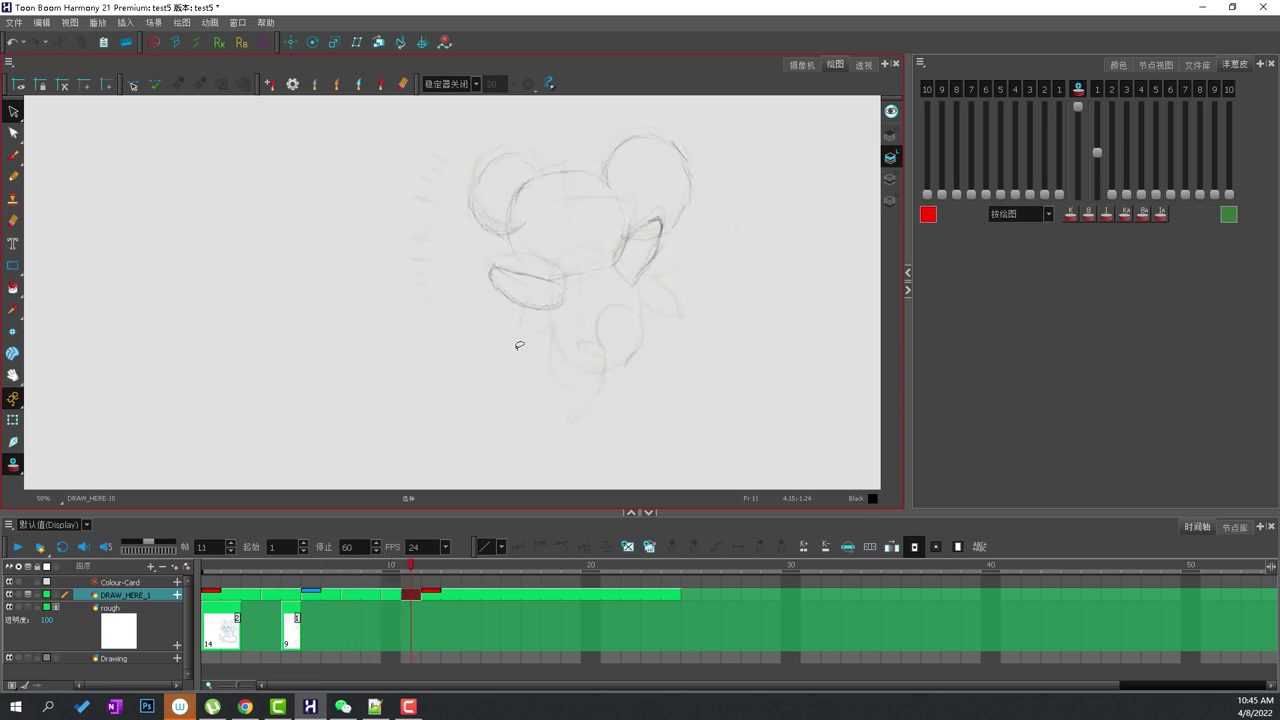
Select the head, ears and arms on frame 10 and nudge them slightly down and to the left.
key("comma")
key("comma")
key("period")
left_click_drag(521, 132, 676, 103)
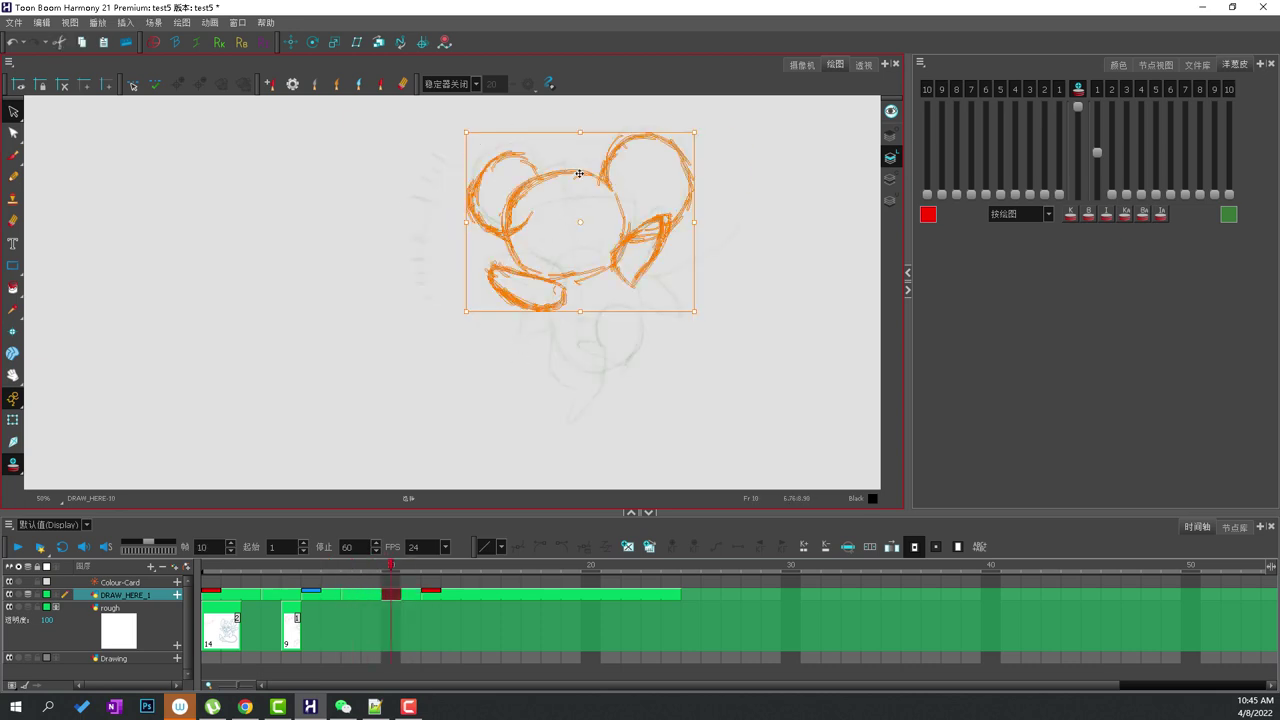
left_click_drag(531, 201, 528, 205)
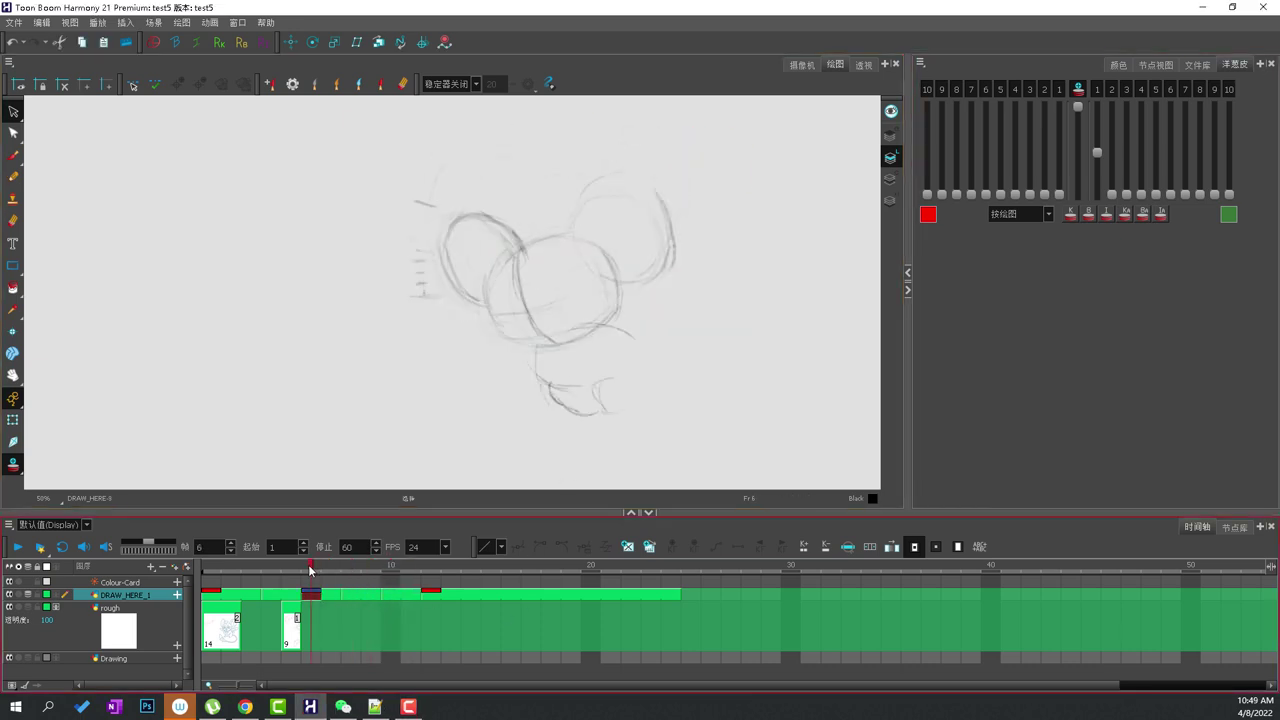
Select both ears and the top of the head on frame 9, rotate them slightly and squash them downward.
left_click_drag(311, 566, 370, 564)
mouse_move(573, 209)
left_mouse_down()
mouse_move(414, 214)
mouse_move(526, 222)
left_mouse_up()
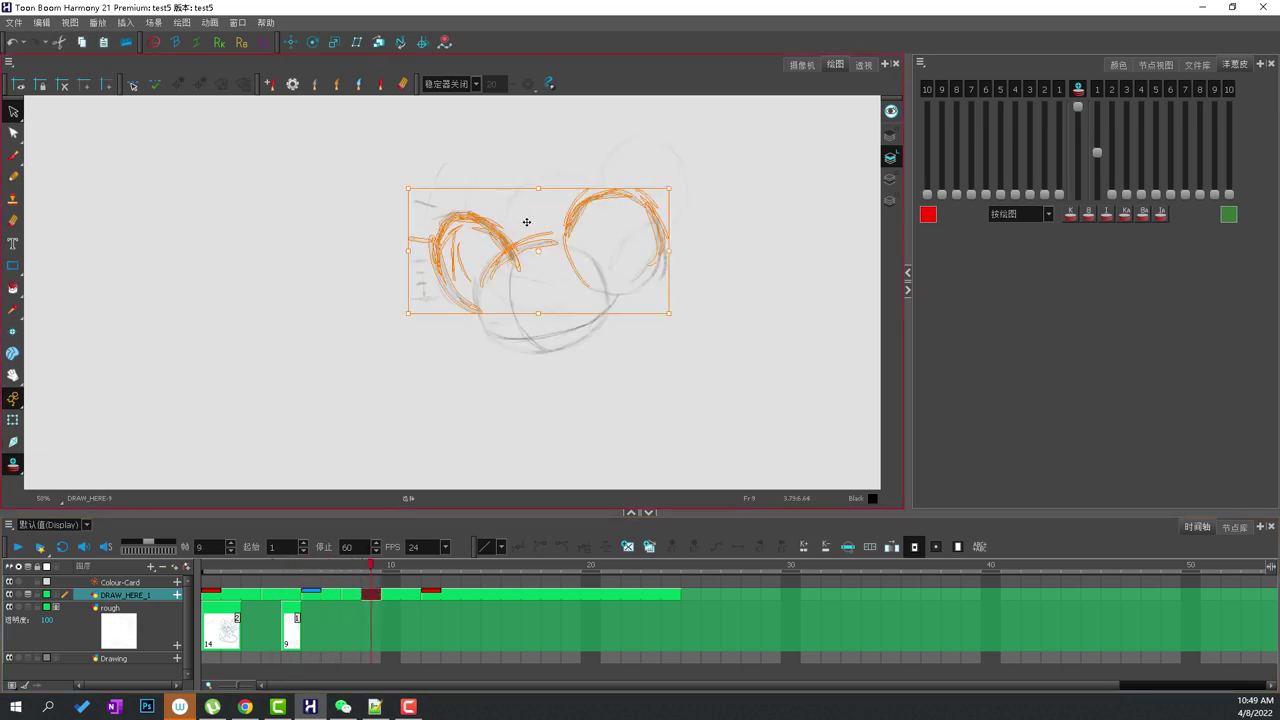
left_click_drag(398, 183, 396, 196)
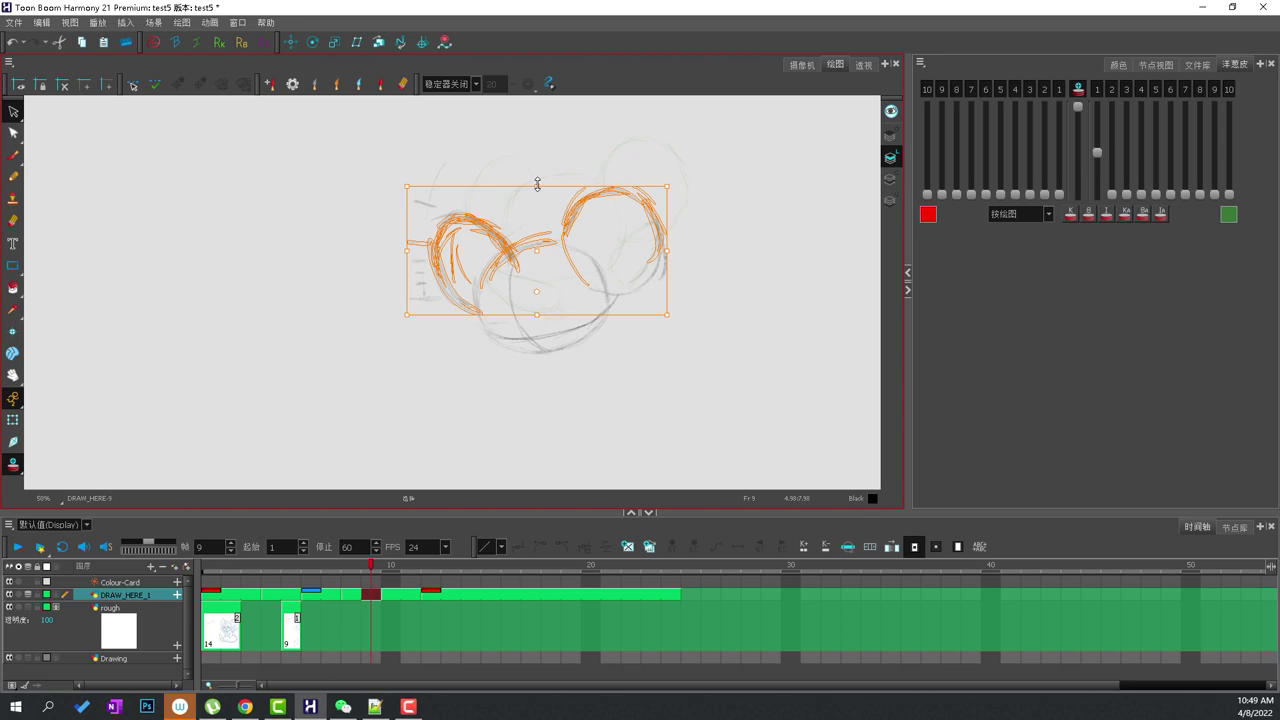
left_click_drag(537, 187, 537, 198)
left_click_drag(521, 317, 517, 326)
mouse_move(371, 566)
left_mouse_down()
mouse_move(326, 571)
mouse_move(408, 553)
left_mouse_up()
left_click(13, 155)
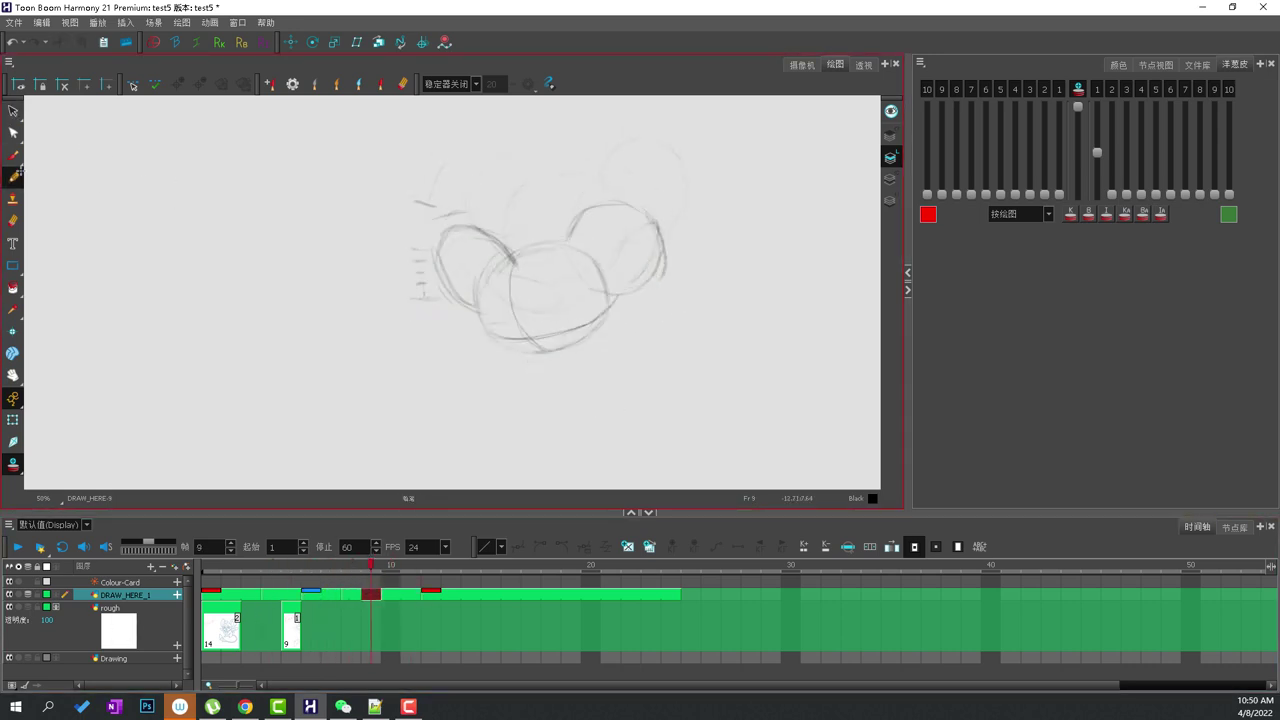
Show the previous drawing in the onion skin and sketch the lower body and back contours on frame 9.
left_click_drag(1059, 194, 1060, 106)
mouse_move(531, 360)
left_mouse_down()
mouse_move(551, 387)
mouse_move(603, 374)
mouse_move(607, 318)
mouse_move(637, 361)
left_mouse_up()
mouse_move(612, 321)
left_mouse_down()
mouse_move(645, 337)
mouse_move(656, 383)
mouse_move(639, 409)
left_mouse_up()
mouse_move(572, 220)
left_mouse_down()
mouse_move(638, 202)
mouse_move(668, 252)
mouse_move(640, 296)
left_mouse_up()
Hide the previous drawing's onion skin and open the colour palette for the key drawing on frame 12.
mouse_move(302, 570)
left_mouse_down()
mouse_move(455, 533)
mouse_move(423, 537)
left_mouse_up()
left_click_drag(1059, 107, 1054, 220)
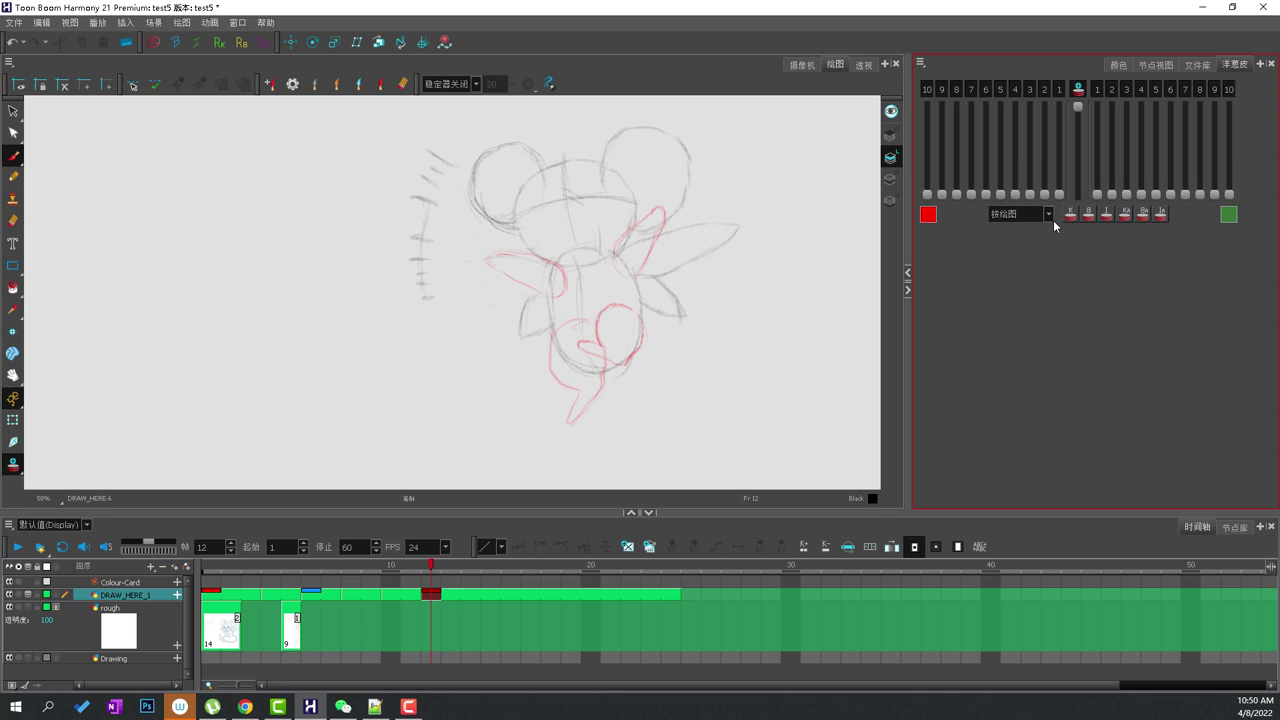
key("k")
left_click(1152, 65)
left_click(1118, 65)
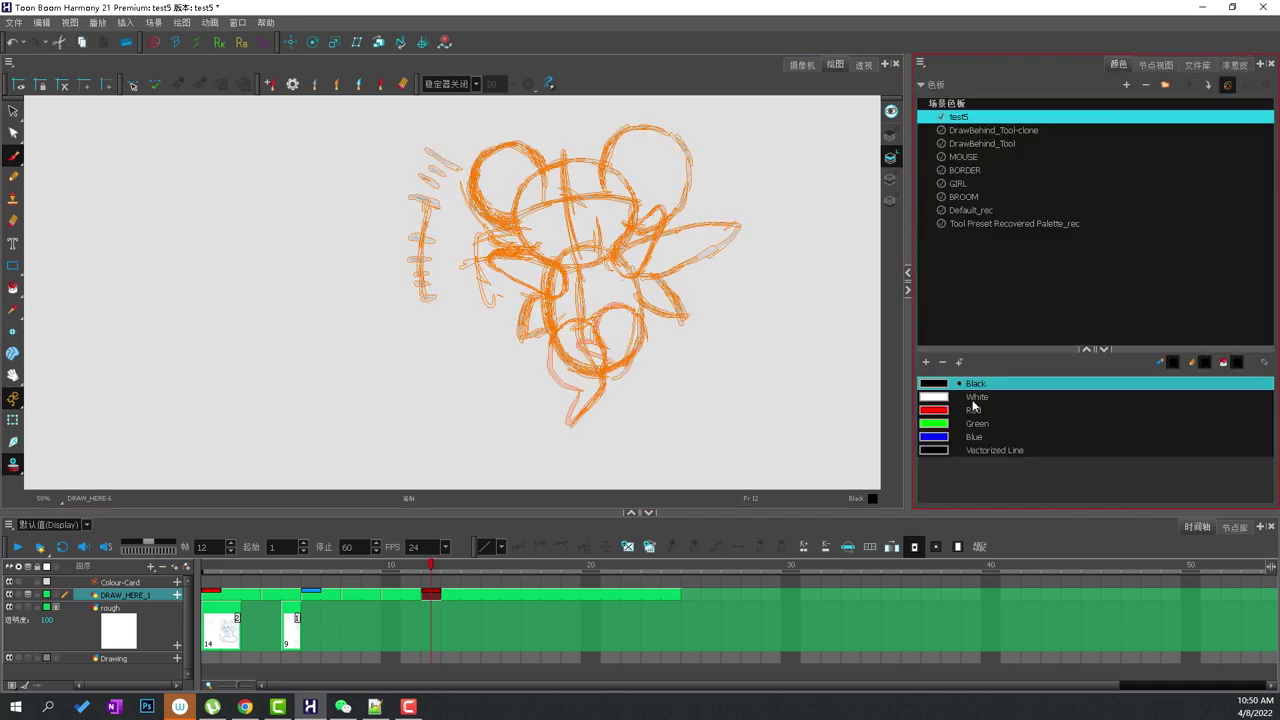
Recolour the red arm, body and leg strokes of the key drawing on frame 12 to Black.
key("Escape")
key("ctrl+a")
left_click(977, 397)
left_click(976, 384)
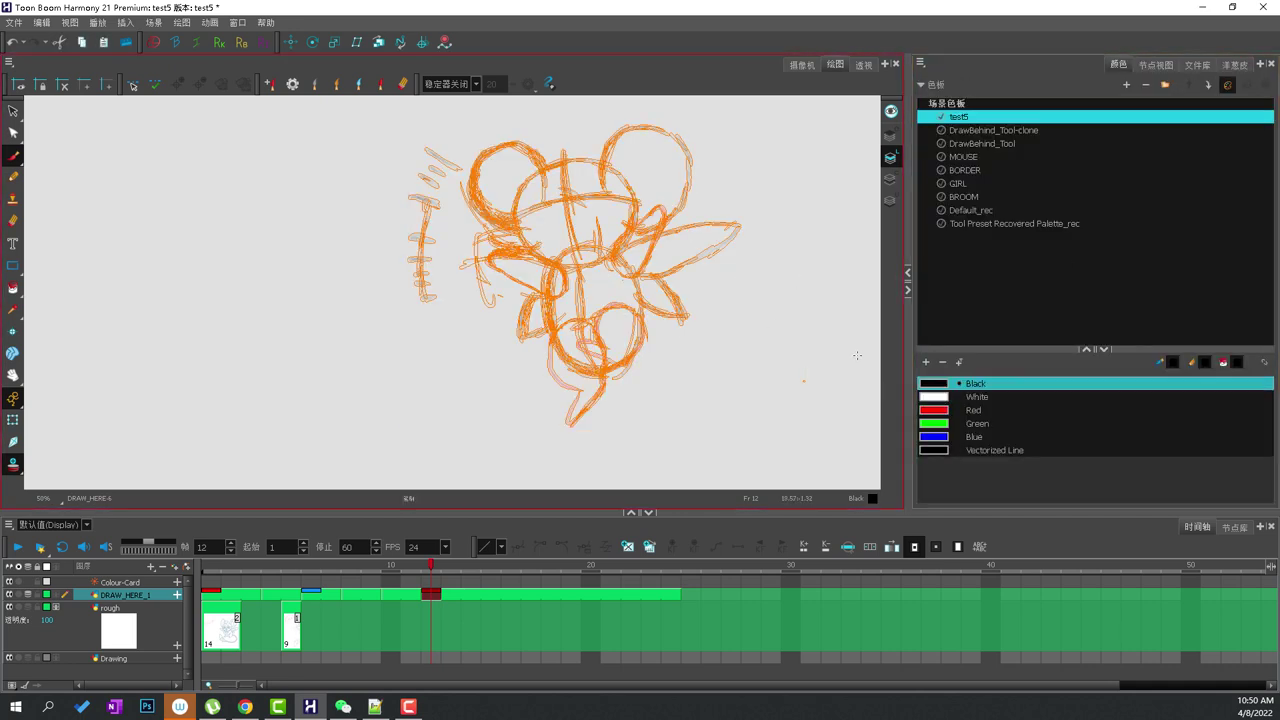
left_click(13, 111)
left_click(429, 329)
left_click_drag(690, 181, 507, 449)
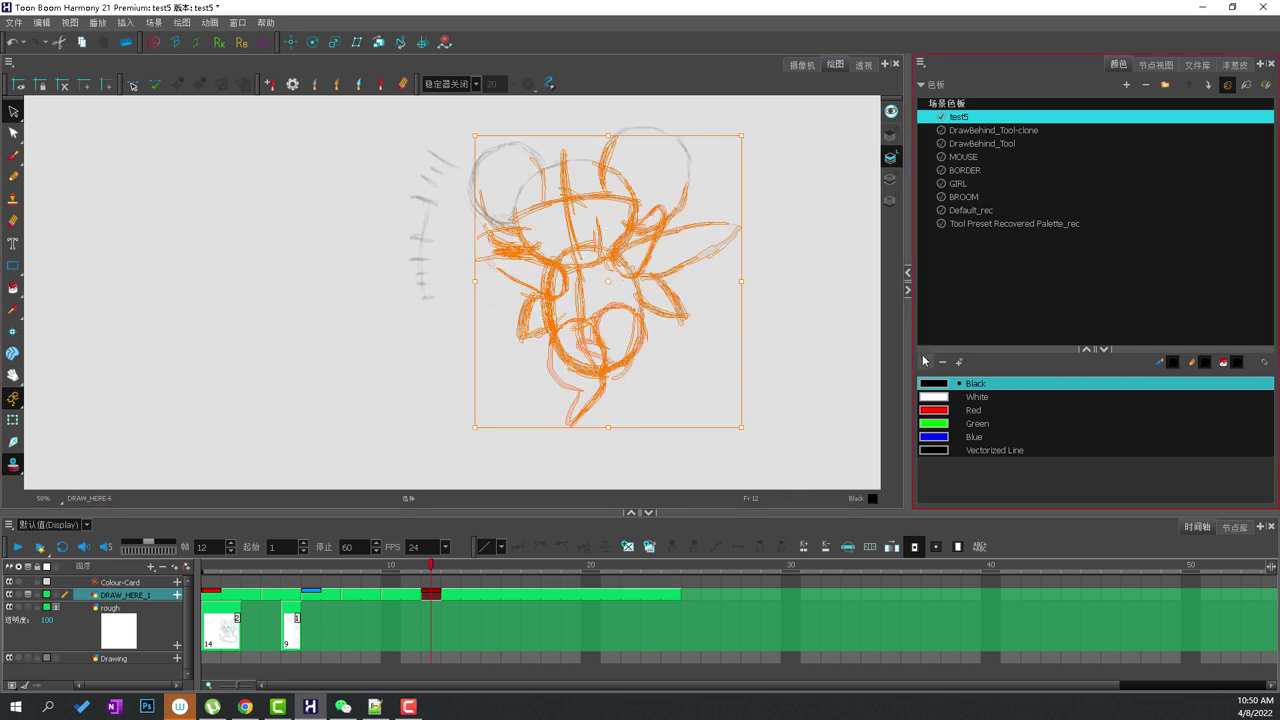
key("Delete")
key("ctrl+a")
key("Escape")
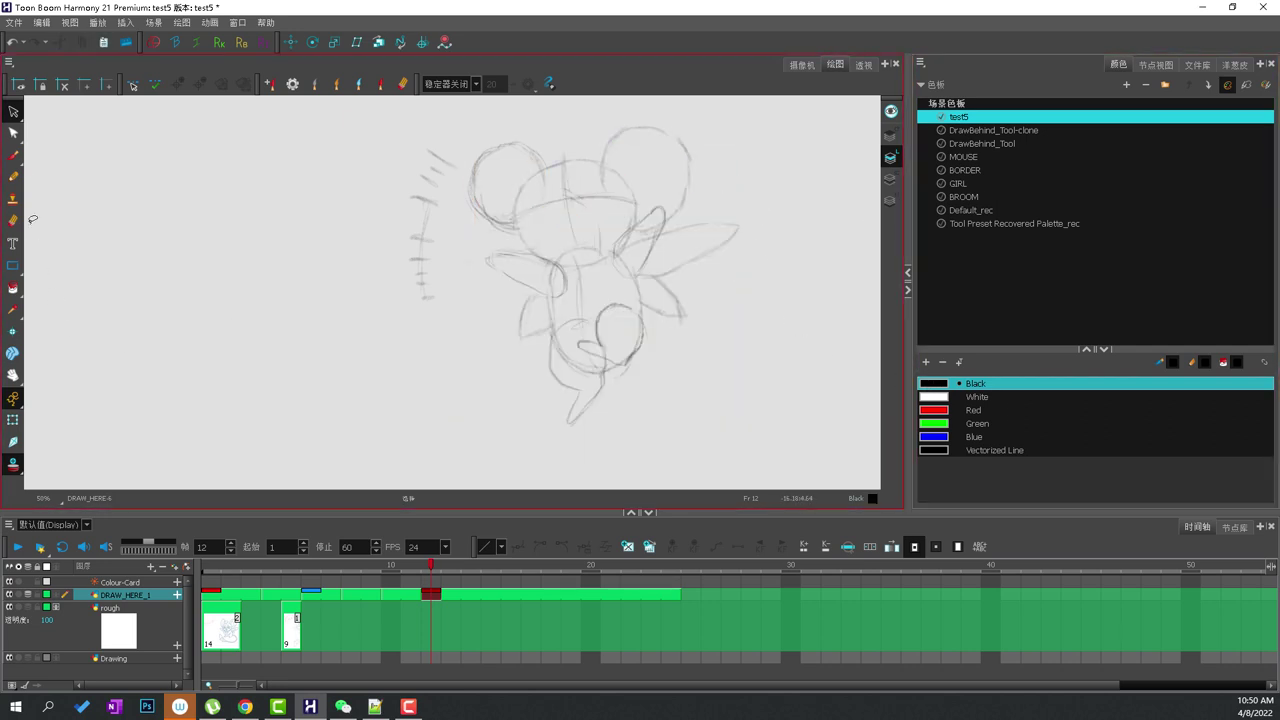
Show the next drawing in the onion skin on frame 10 and adjust the left arm slightly upward.
key("alt+b")
left_click(1250, 64)
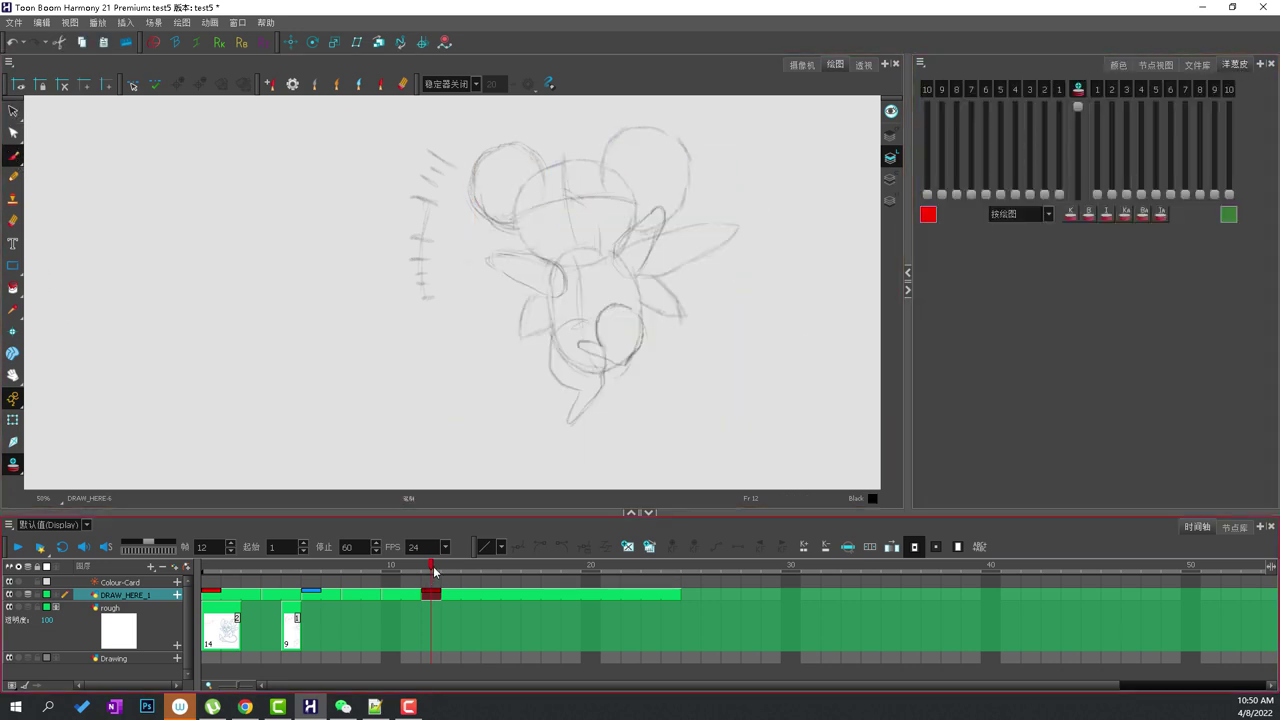
left_click(387, 567)
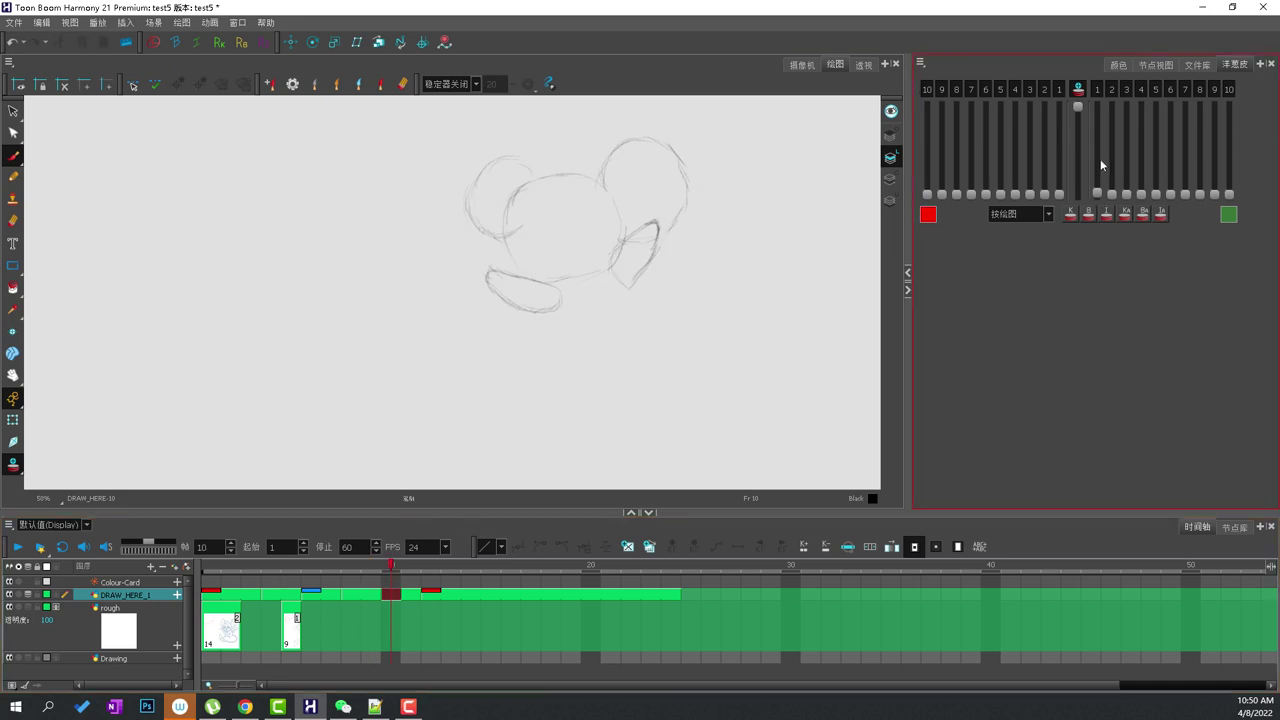
left_click_drag(1101, 165, 1104, 108)
key("alt+s")
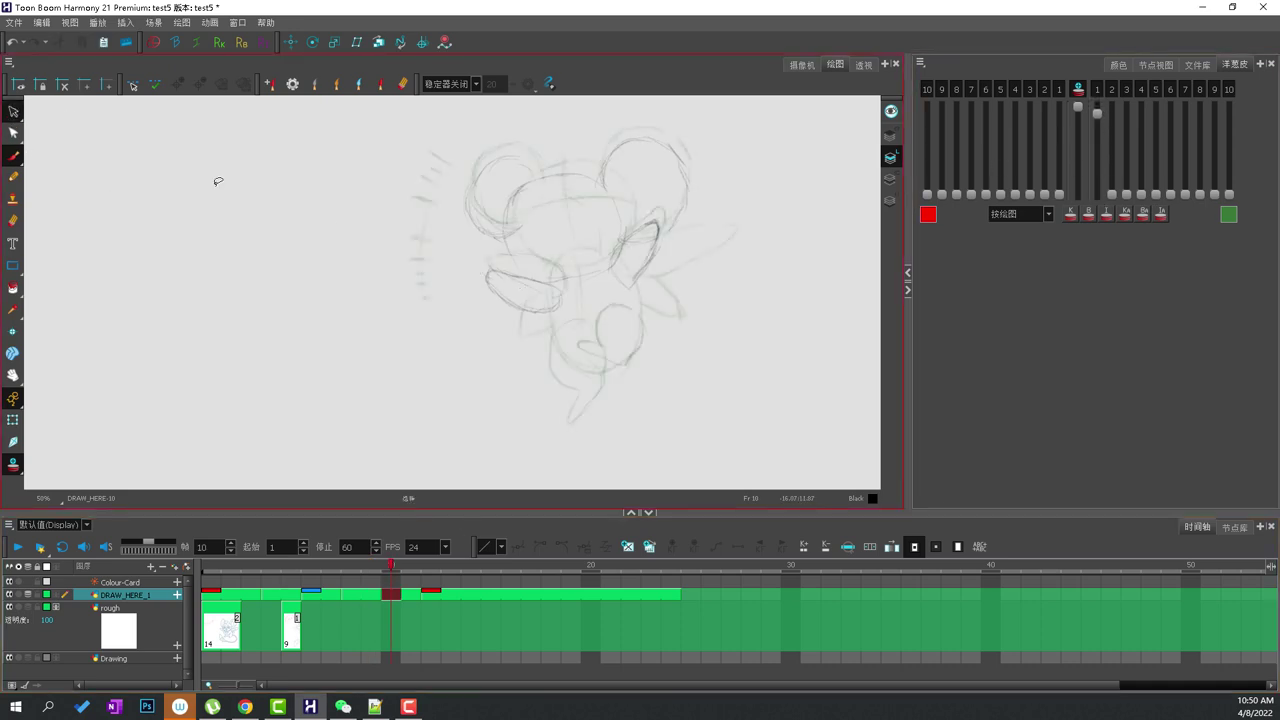
mouse_move(513, 243)
left_mouse_down()
mouse_move(578, 295)
mouse_move(573, 308)
left_mouse_up()
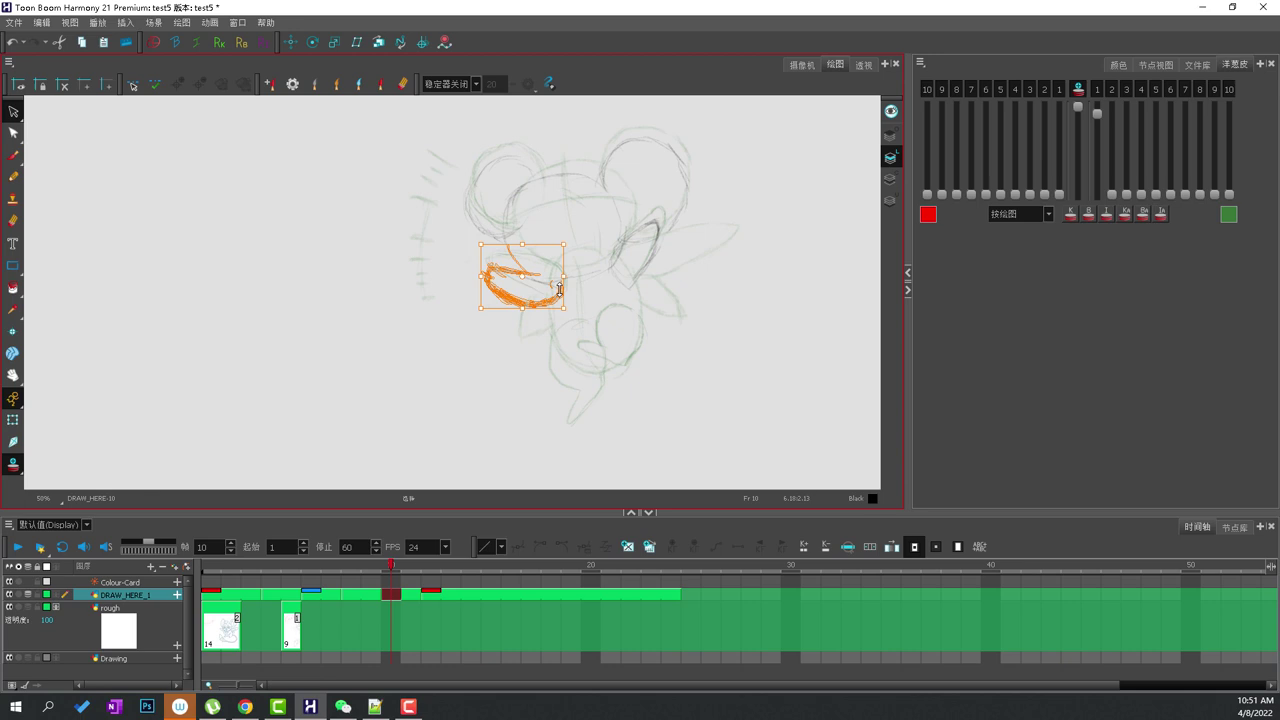
key("Delete")
key("ctrl+z")
key("Delete")
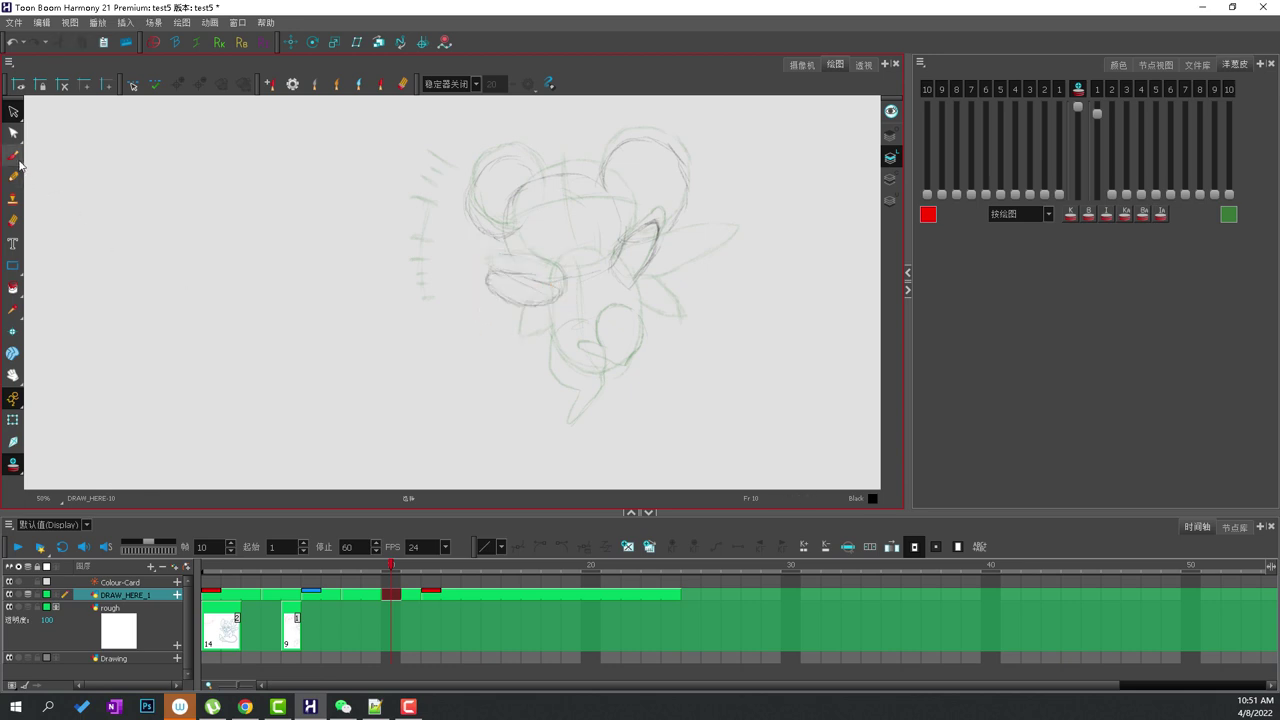
Sketch the torso, the bent leg with its foot and the two pointed shapes on the body's right side on frame 10.
left_click(13, 155)
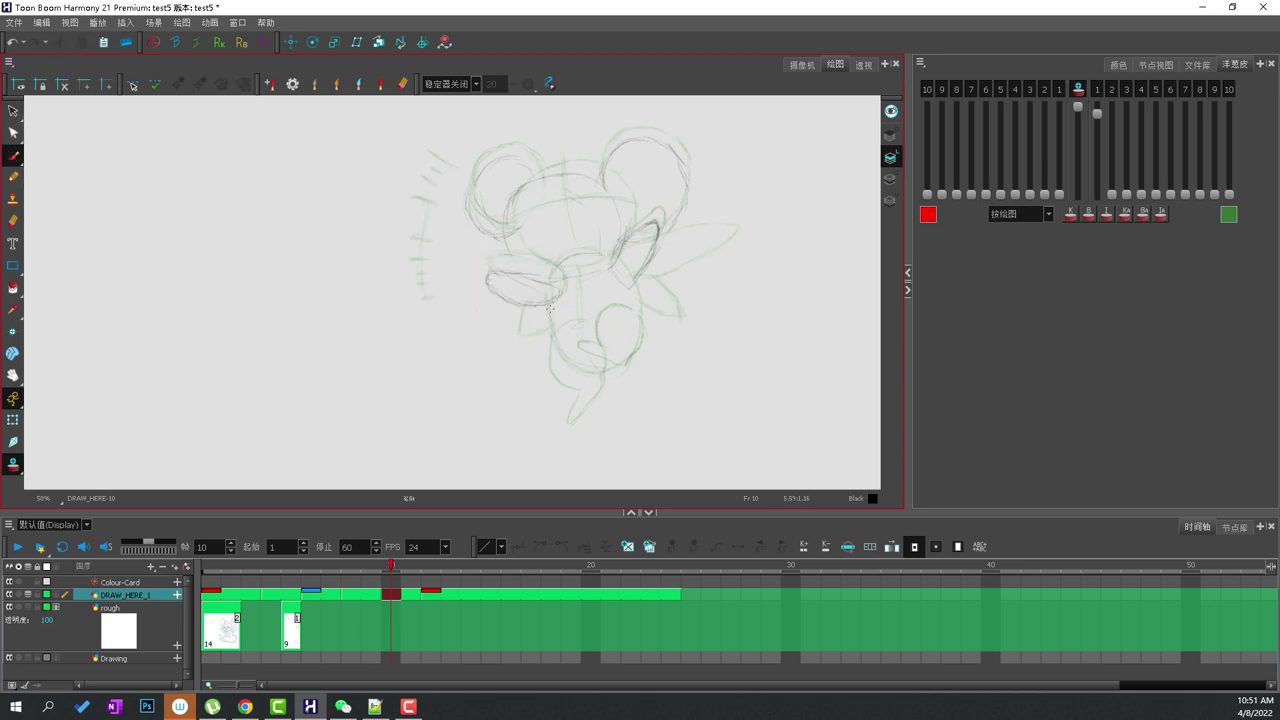
mouse_move(549, 308)
left_mouse_down()
mouse_move(569, 358)
mouse_move(598, 375)
left_mouse_up()
mouse_move(580, 262)
left_mouse_down()
mouse_move(600, 262)
mouse_move(640, 300)
mouse_move(635, 376)
left_mouse_up()
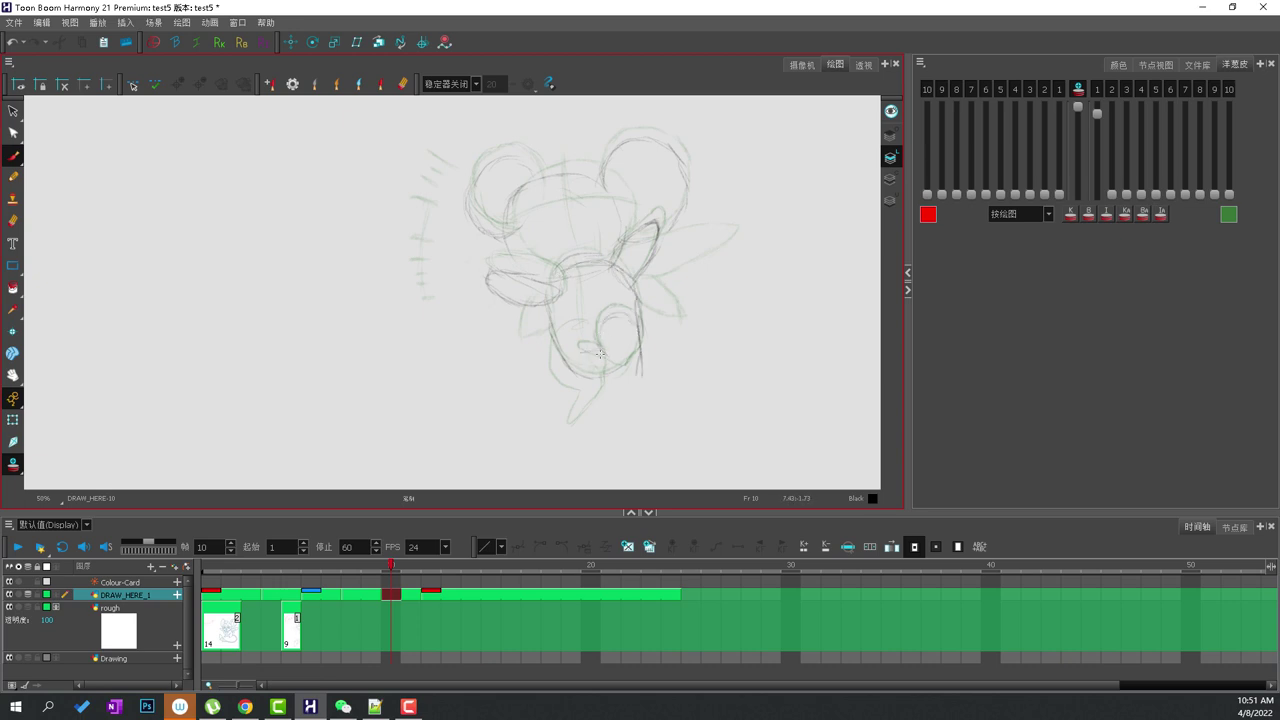
mouse_move(586, 374)
left_mouse_down()
mouse_move(636, 361)
mouse_move(601, 350)
left_mouse_up()
left_click_drag(626, 255, 712, 284)
mouse_move(633, 281)
left_mouse_down()
mouse_move(717, 287)
mouse_move(641, 276)
mouse_move(675, 317)
mouse_move(648, 309)
mouse_move(676, 328)
left_mouse_up()
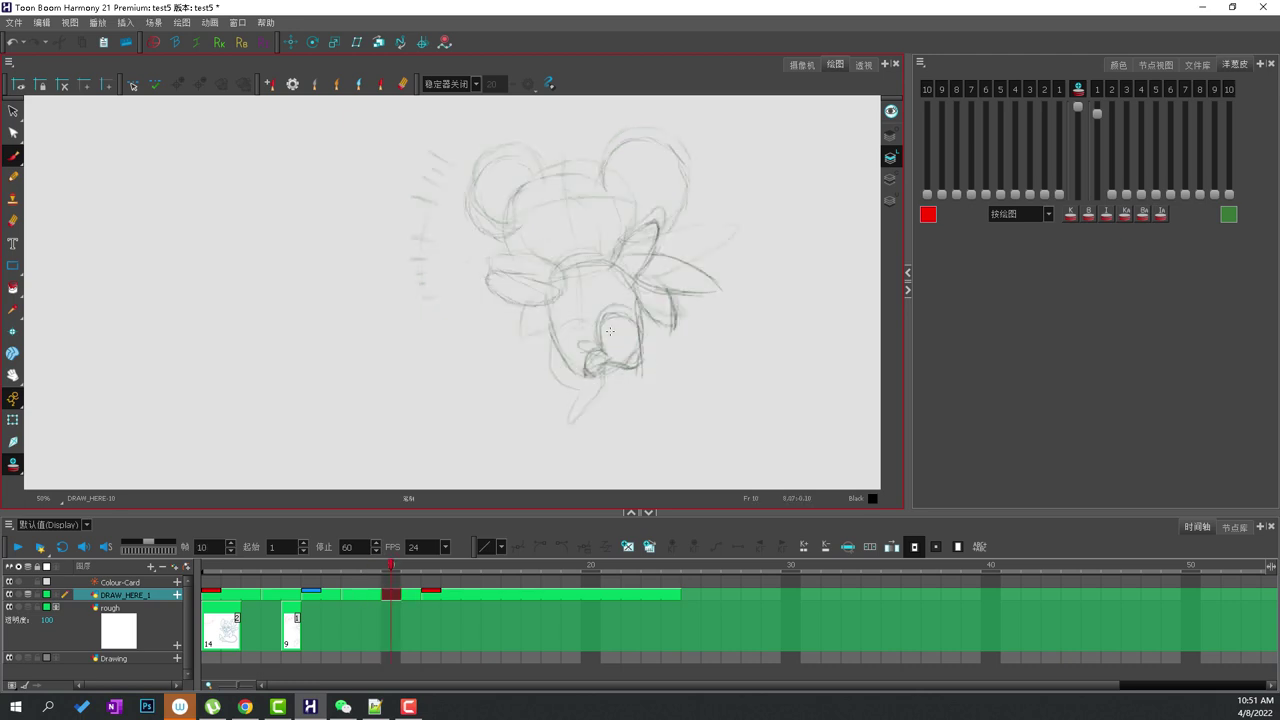
Sketch curved strokes below the right ear on frame 9 and return to frame 10.
key("comma")
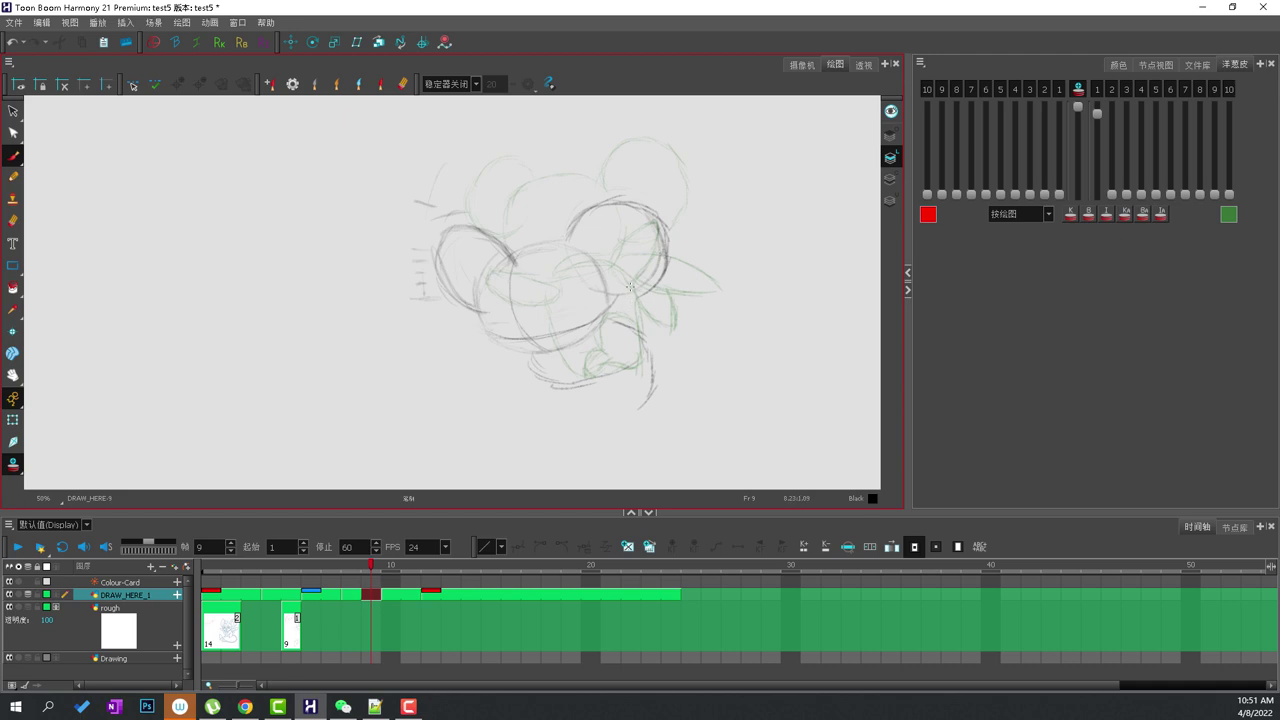
left_click_drag(671, 258, 663, 319)
mouse_move(671, 259)
left_mouse_down()
mouse_move(623, 298)
mouse_move(671, 290)
mouse_move(640, 318)
left_mouse_up()
key("period")
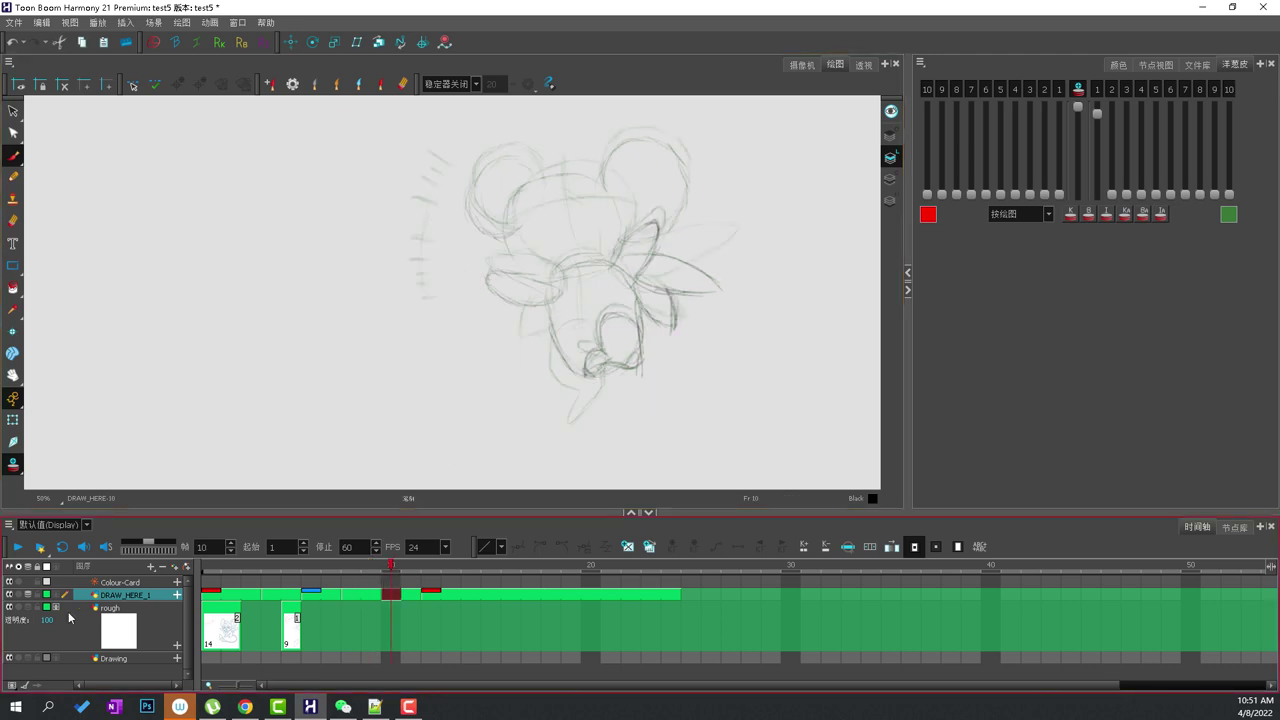
Turn off the onion skin and flip back and forth around frames 9 to 11 to check the body's motion.
key("alt+o")
key("comma")
key("comma")
key("period")
key("period")
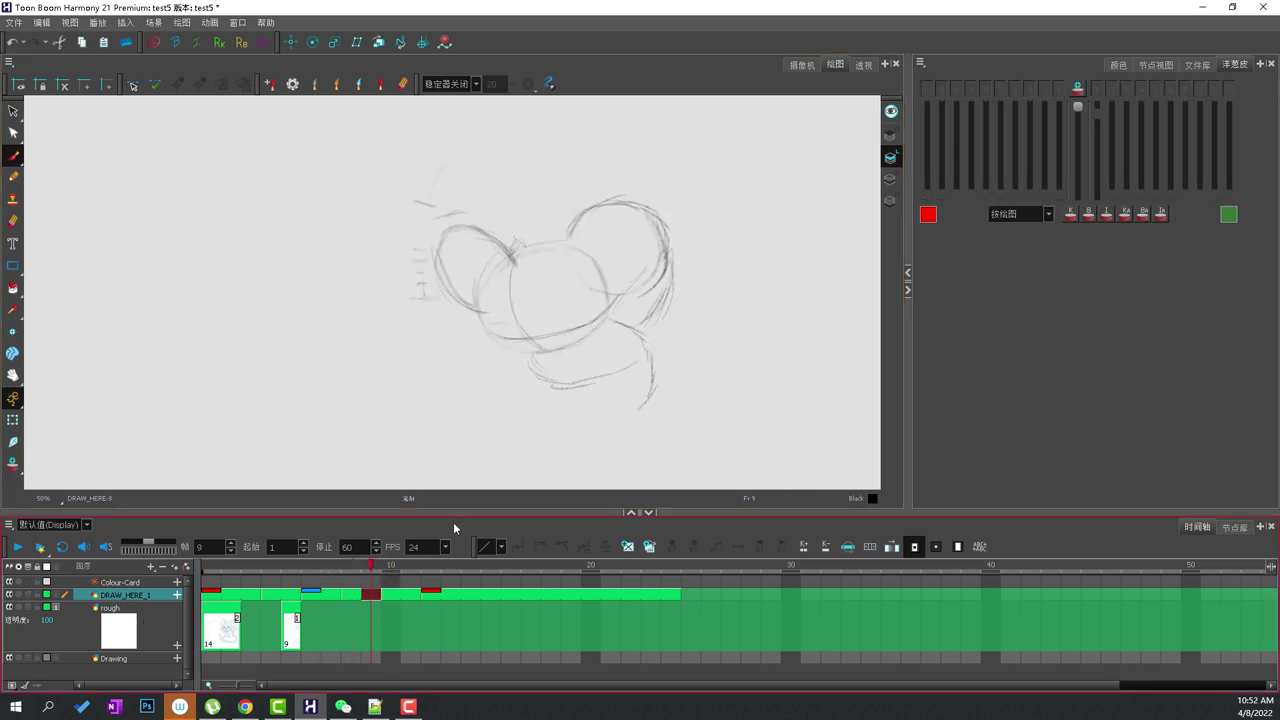
key("period")
key("period")
key("comma")
key("comma")
key("comma")
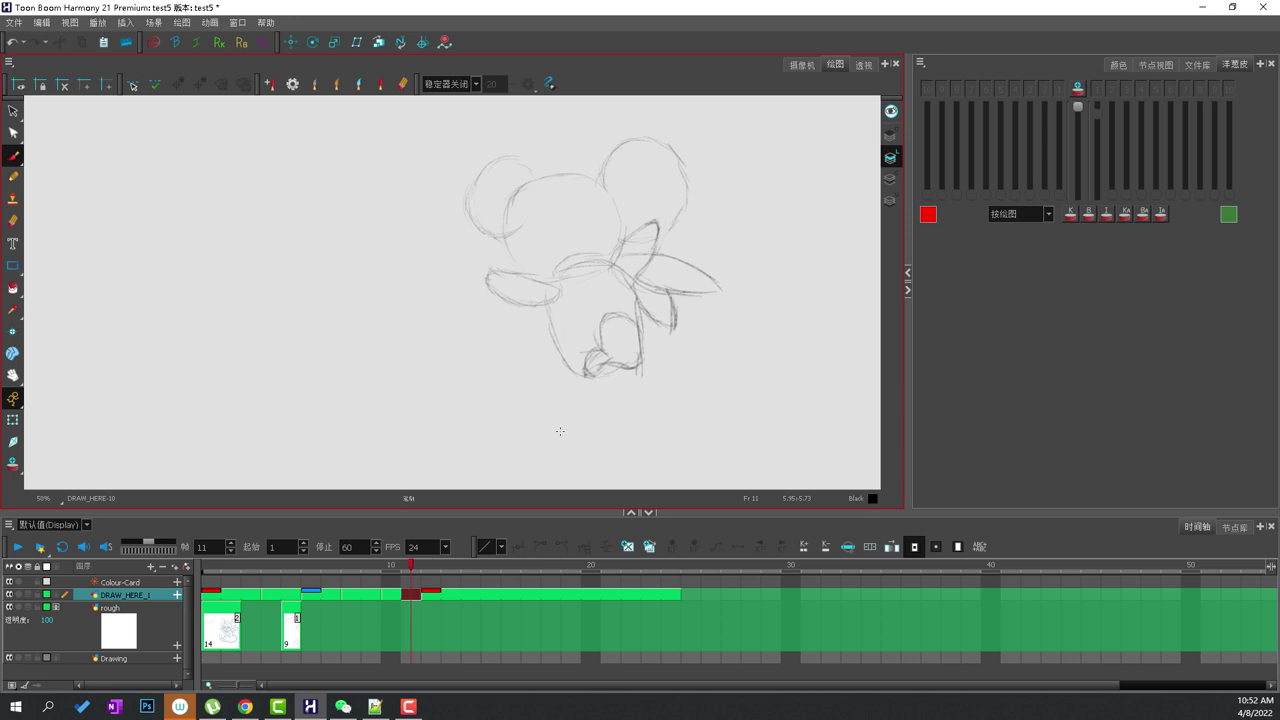
Set the onion skin to show the third and fourth previous drawings and hide the next drawing.
key("alt+o")
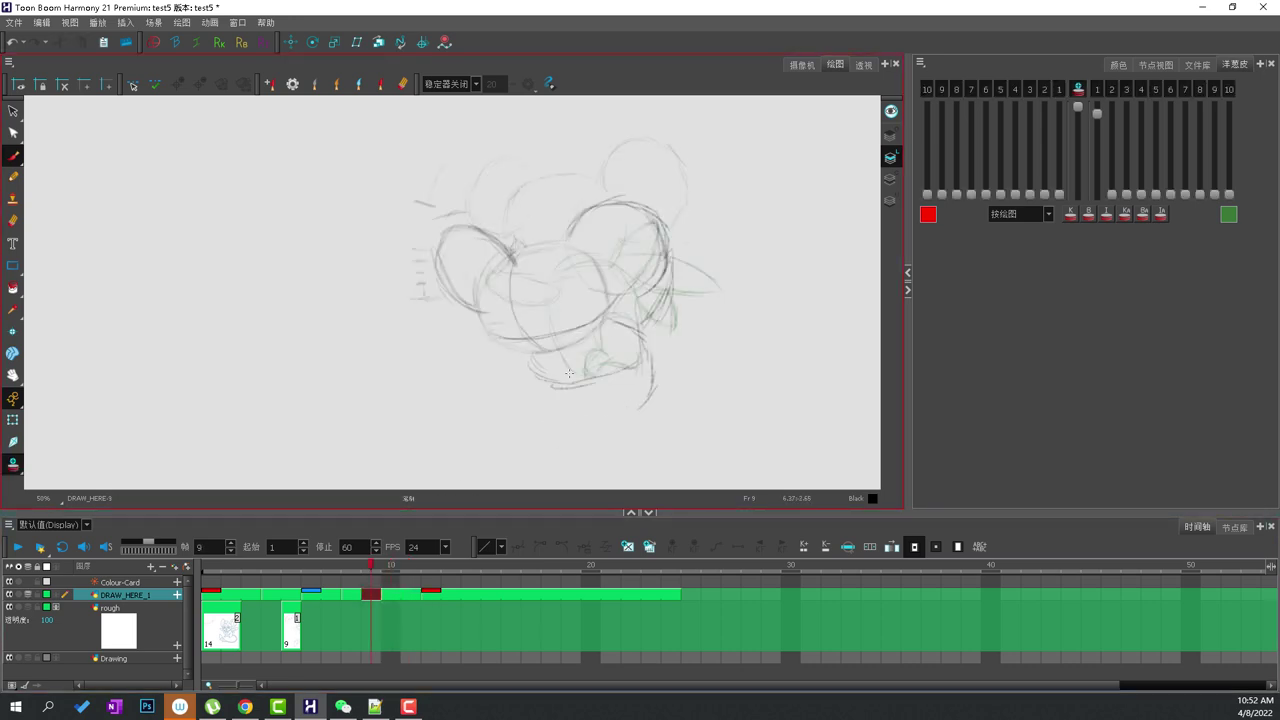
left_click(1050, 143)
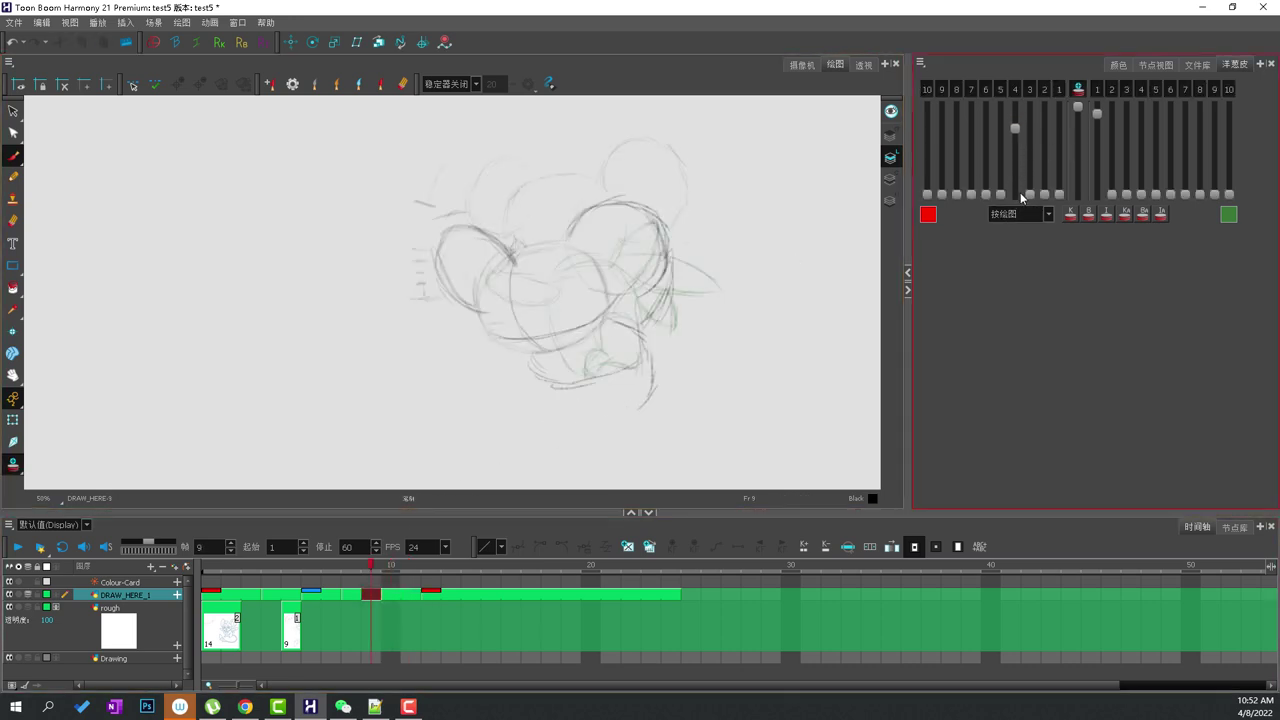
mouse_move(1030, 194)
left_mouse_down()
mouse_move(1030, 120)
mouse_move(1097, 194)
left_mouse_up()
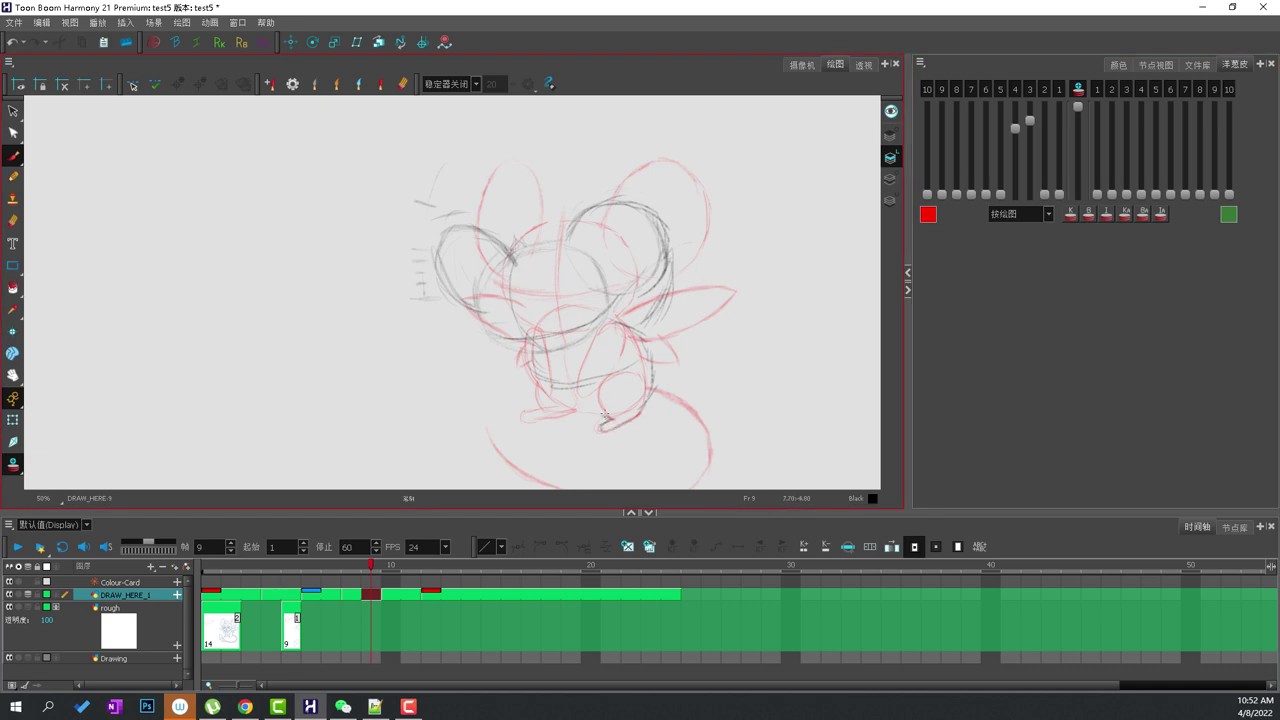
Sketch the legs, feet, front arms and upper body contour on frame 9, and erase the loose strokes below the right ear.
mouse_move(593, 394)
left_mouse_down()
mouse_move(600, 412)
mouse_move(645, 405)
left_mouse_up()
left_click_drag(538, 398, 597, 409)
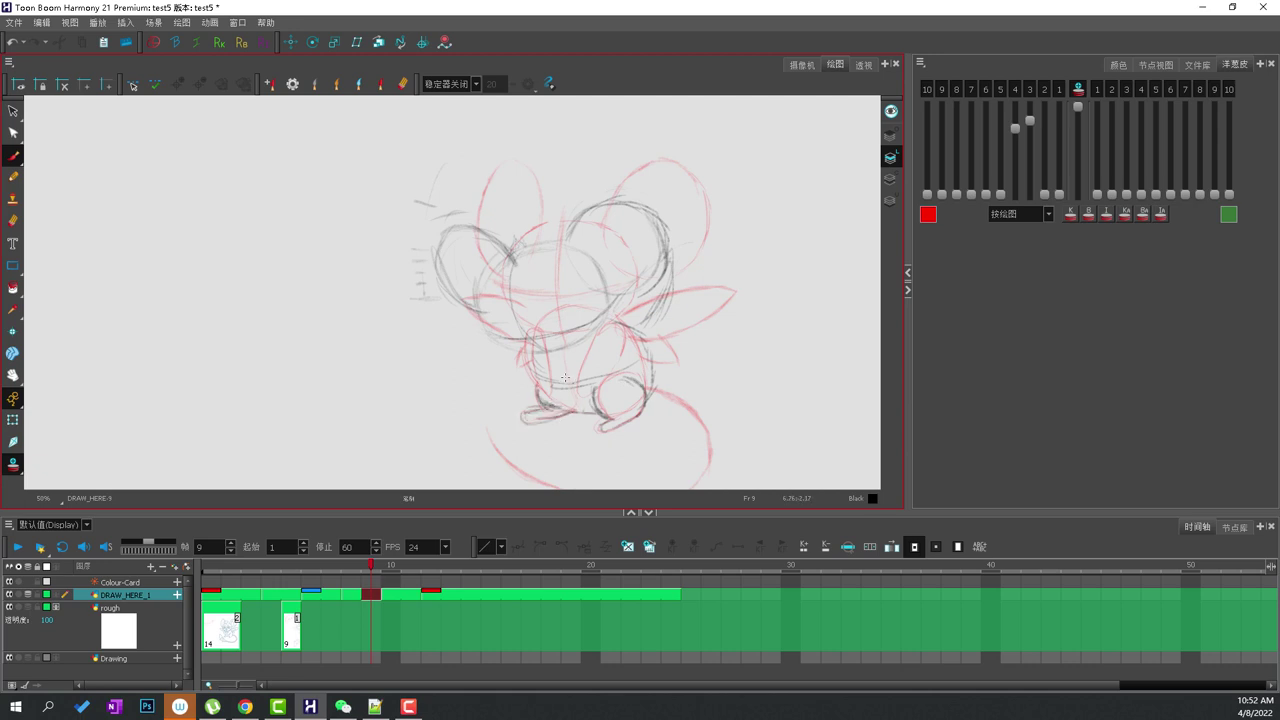
left_click_drag(584, 352, 572, 387)
left_click_drag(624, 346, 605, 386)
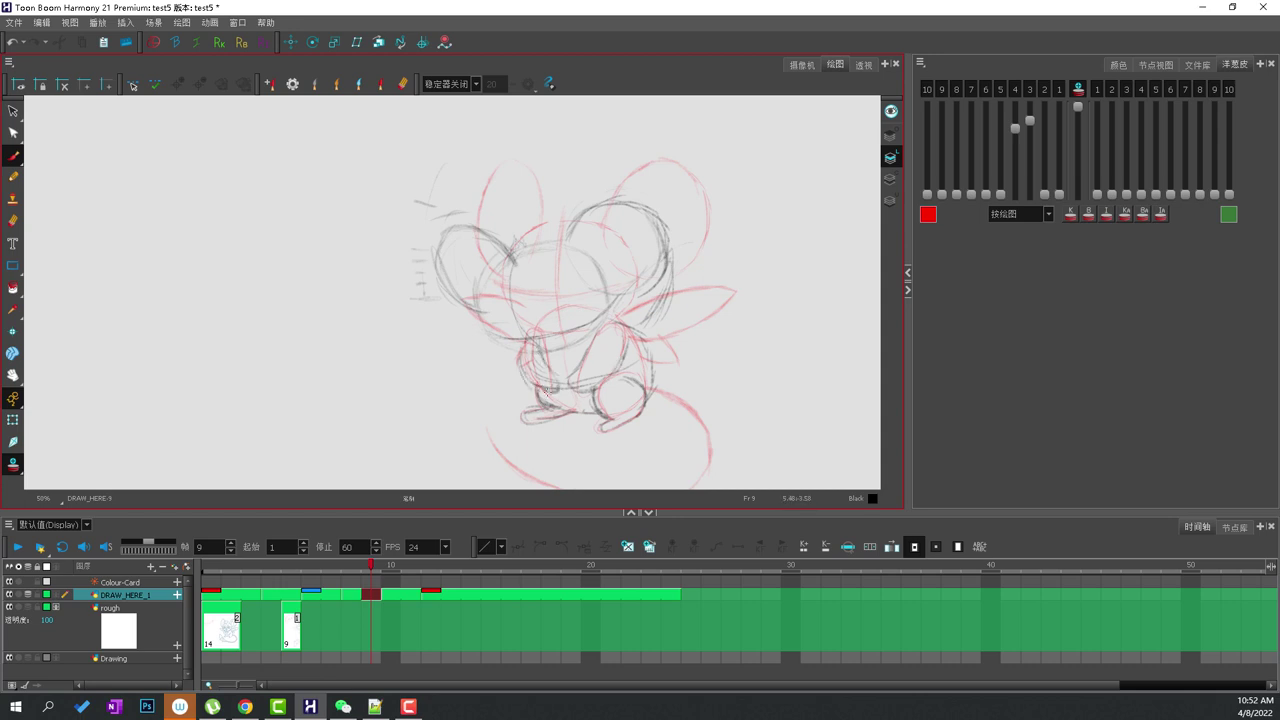
mouse_move(566, 315)
left_mouse_down()
mouse_move(600, 315)
mouse_move(644, 340)
mouse_move(661, 296)
mouse_move(650, 294)
mouse_move(665, 291)
left_mouse_up()
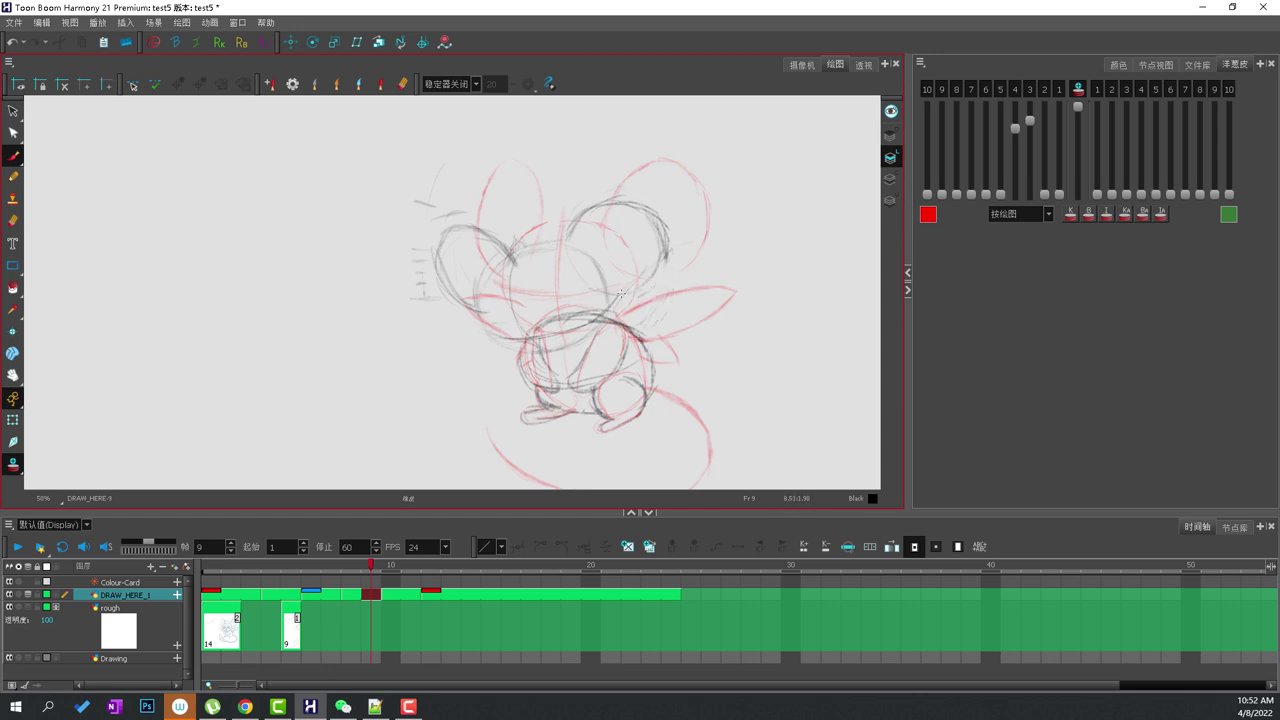
Compare frames 9 and 10 without onion skin and shift the body and arms on frame 10 slightly to the left.
key("alt+o")
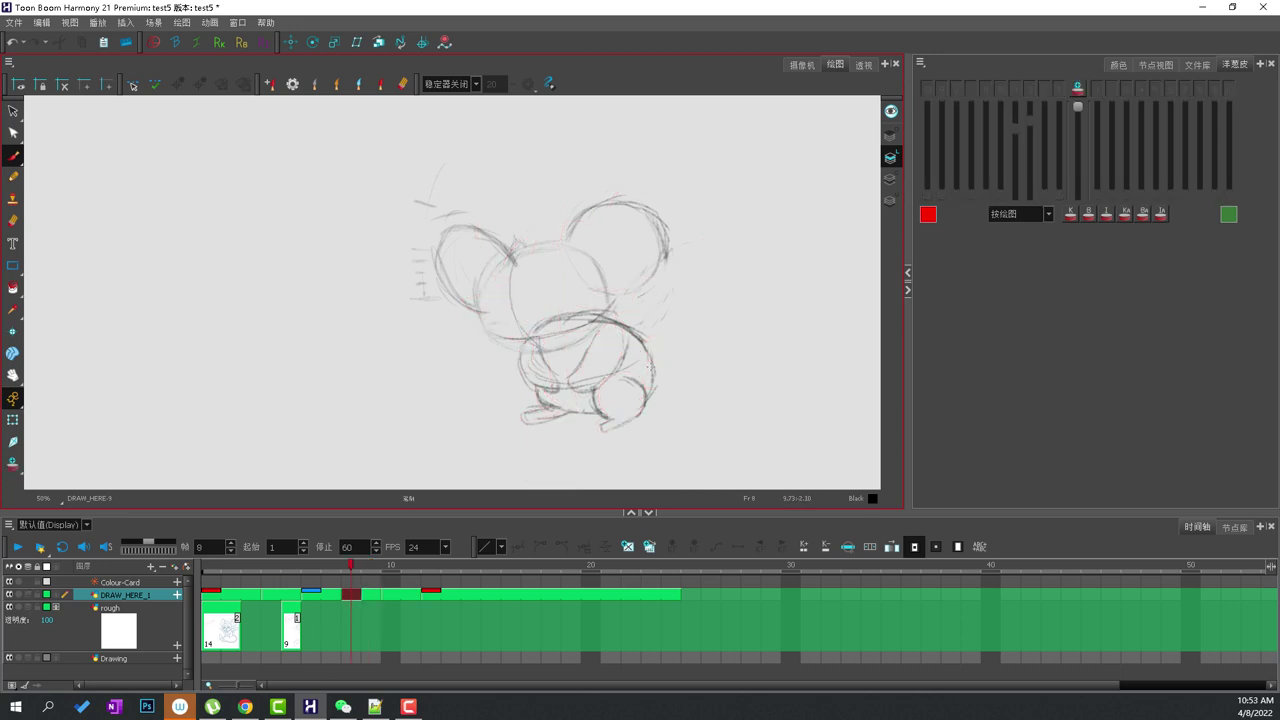
key("g")
key("f")
key("g")
key("f")
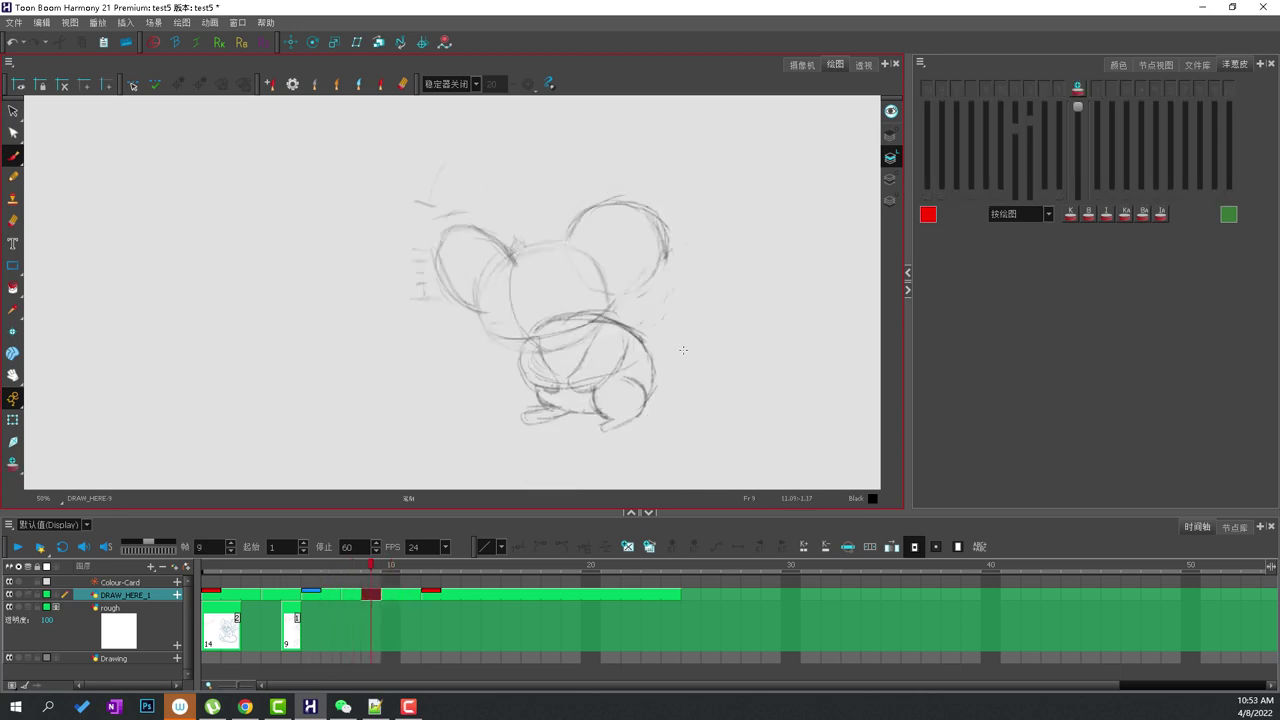
key("g")
left_click(13, 112)
left_click_drag(485, 163, 840, 220)
left_click_drag(689, 380, 676, 381)
Adjust the leg and foot on frame 10 slightly downward and erase part of the thigh's outline.
mouse_move(728, 387)
left_mouse_down()
mouse_move(721, 397)
mouse_move(719, 370)
mouse_move(572, 384)
left_mouse_up()
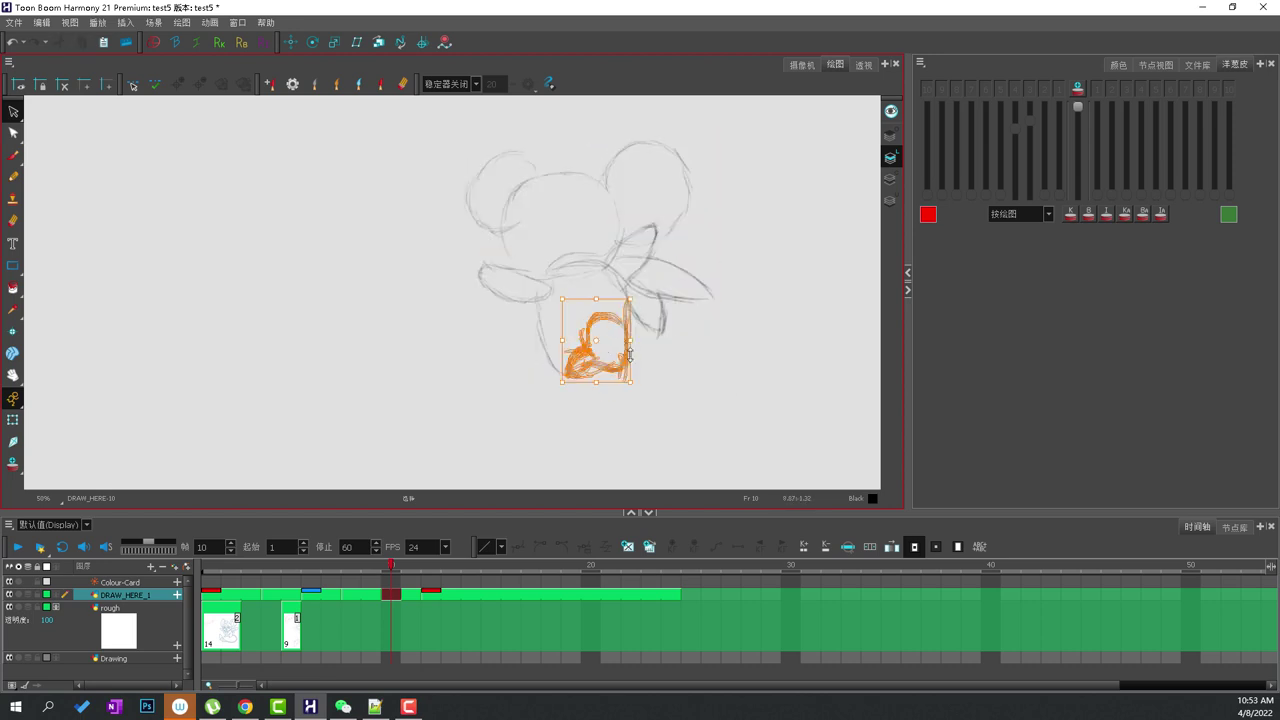
left_click_drag(560, 325, 561, 336)
left_click(597, 330)
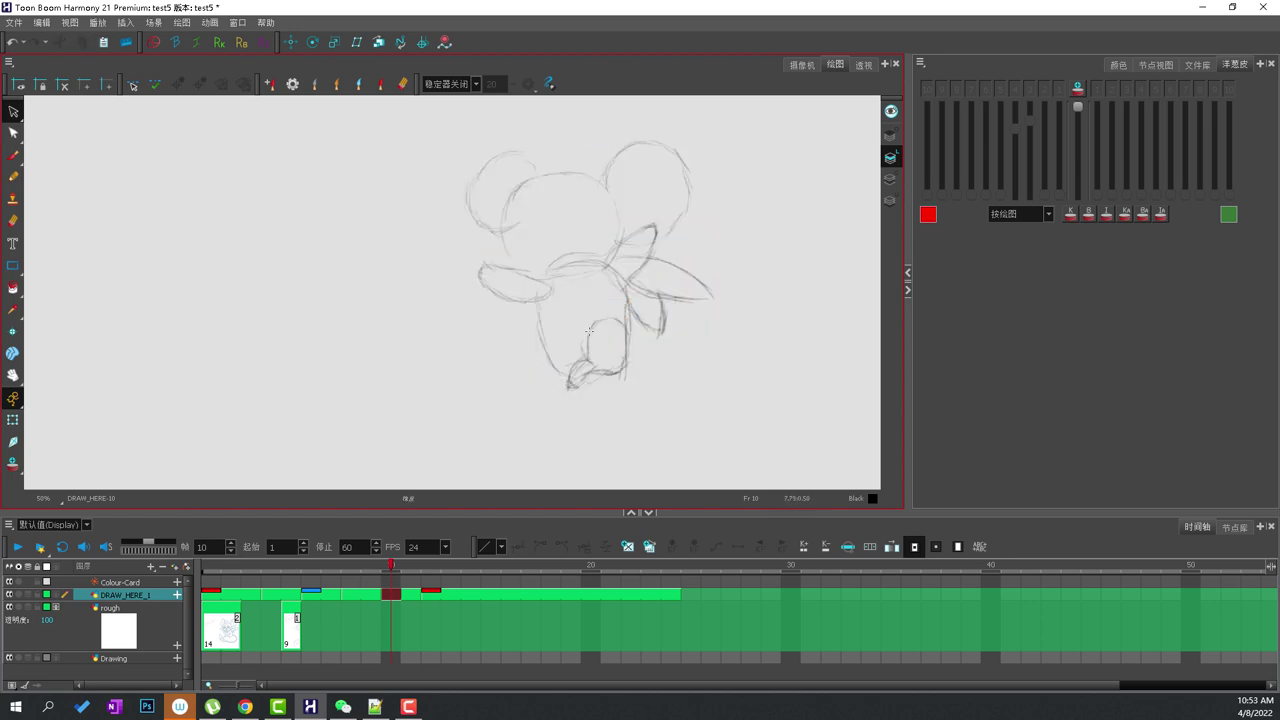
left_click(600, 321)
key("Delete")
left_click(567, 349)
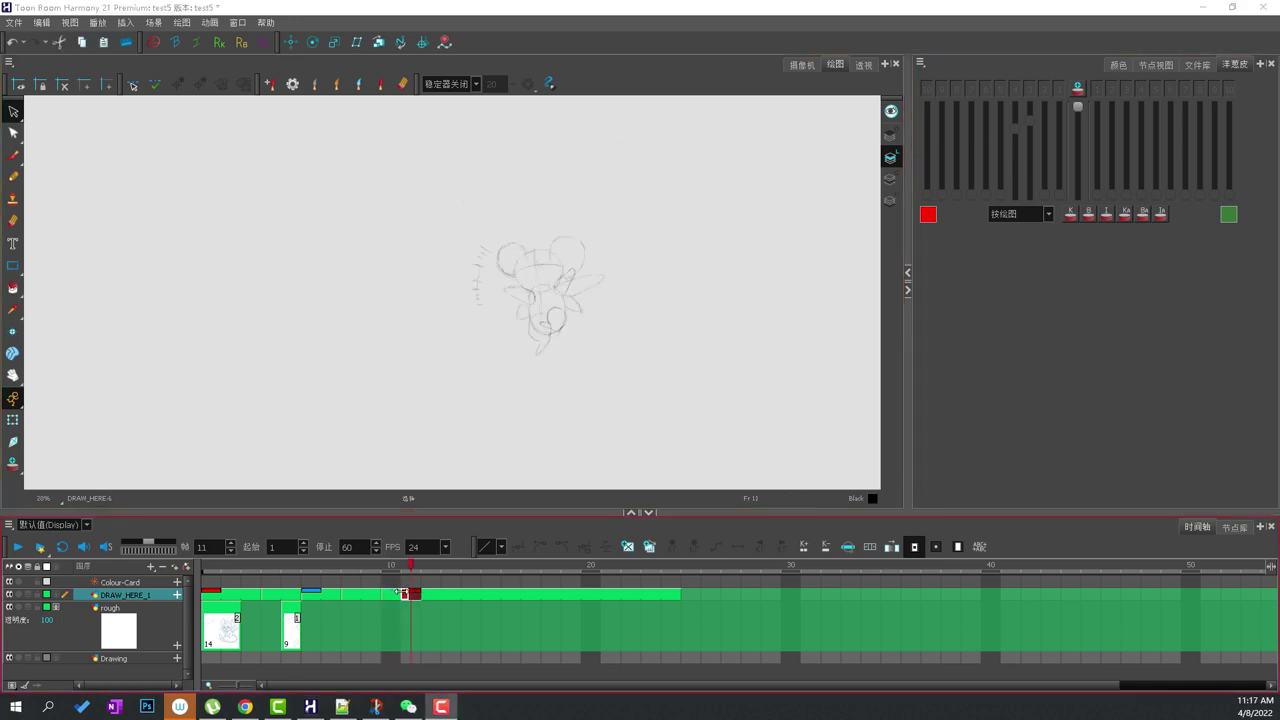
Retime the drawings on DRAW_HERE_1 so that the red-marked key drawing starts at frame 15.
mouse_move(402, 592)
left_mouse_down()
mouse_move(443, 594)
mouse_move(249, 567)
mouse_move(377, 568)
mouse_move(232, 588)
left_mouse_up()
left_click(305, 574)
left_click(350, 574)
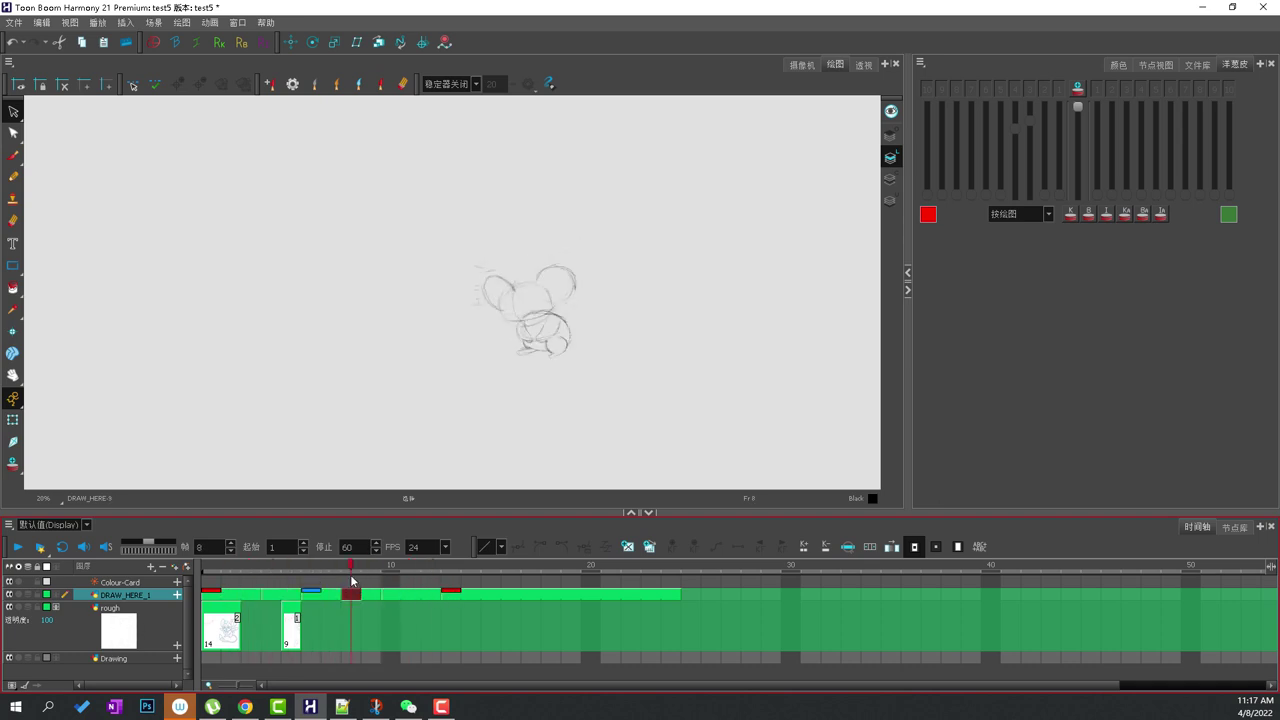
mouse_move(387, 568)
left_mouse_down()
mouse_move(453, 567)
mouse_move(414, 581)
mouse_move(451, 576)
mouse_move(434, 578)
mouse_move(485, 597)
left_mouse_up()
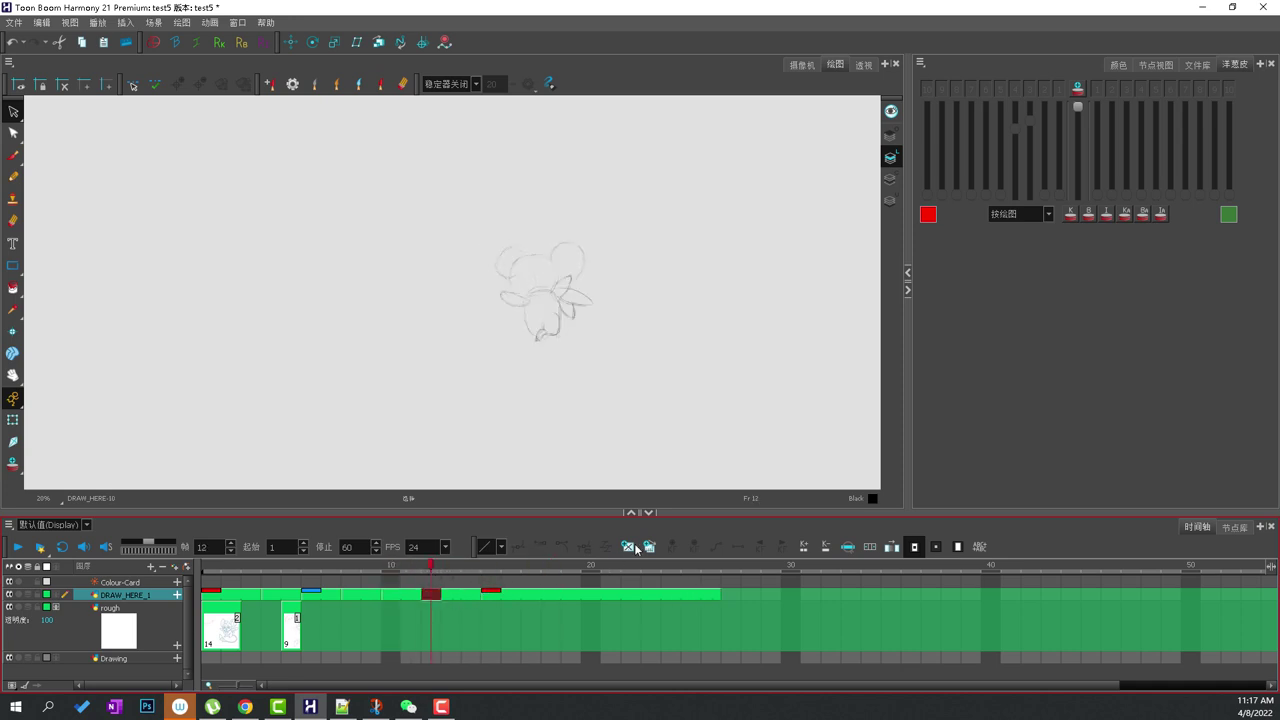
Duplicate the drawing exposed on frame 12 as a separate drawing for a new in-between and select the brush.
mouse_move(427, 568)
left_mouse_down()
mouse_move(346, 567)
mouse_move(471, 566)
mouse_move(391, 566)
mouse_move(437, 565)
left_mouse_up()
scroll(508, 254, "up", 3)
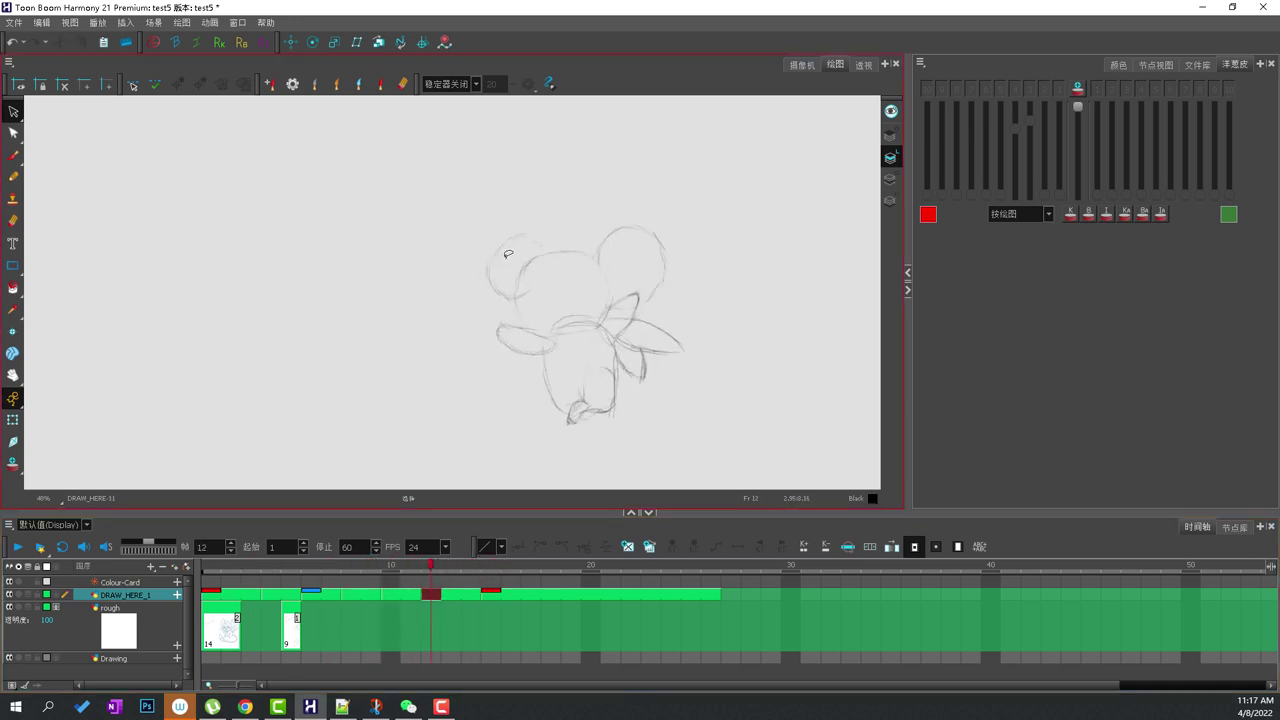
left_click(13, 155)
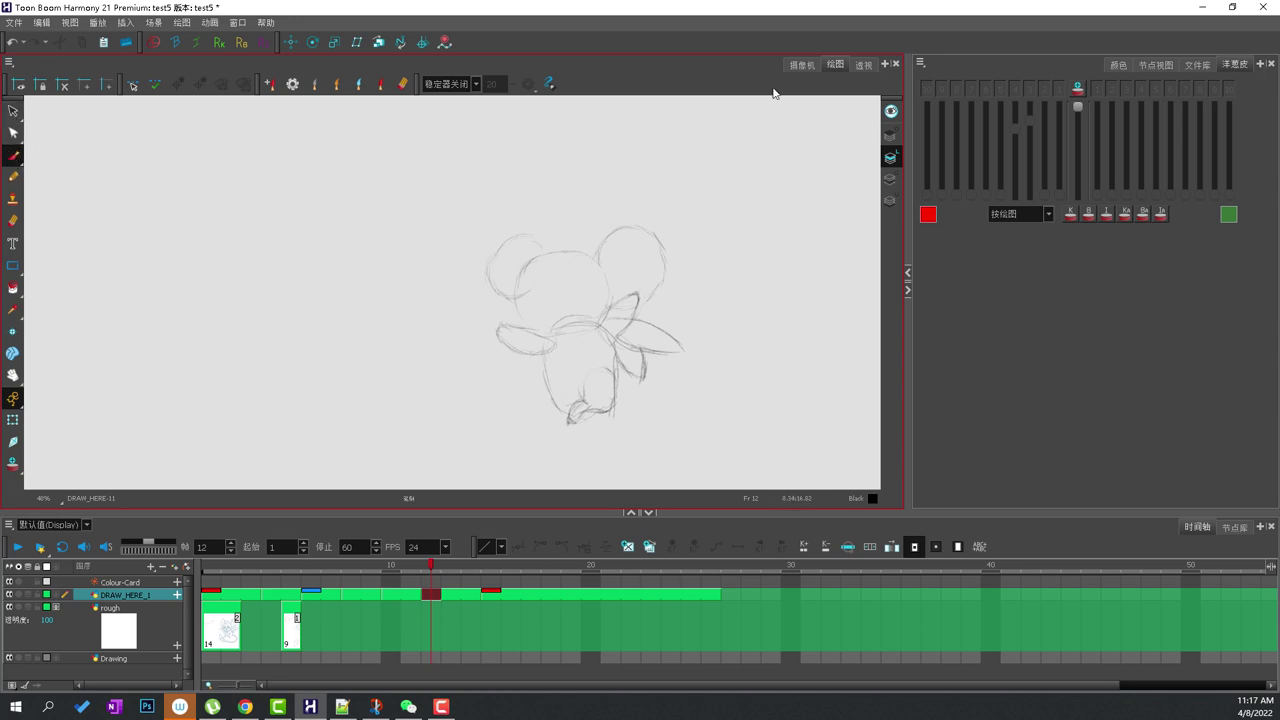
Turn on the onion skin and set it to show only the next drawing behind frame 12.
key("alt+o")
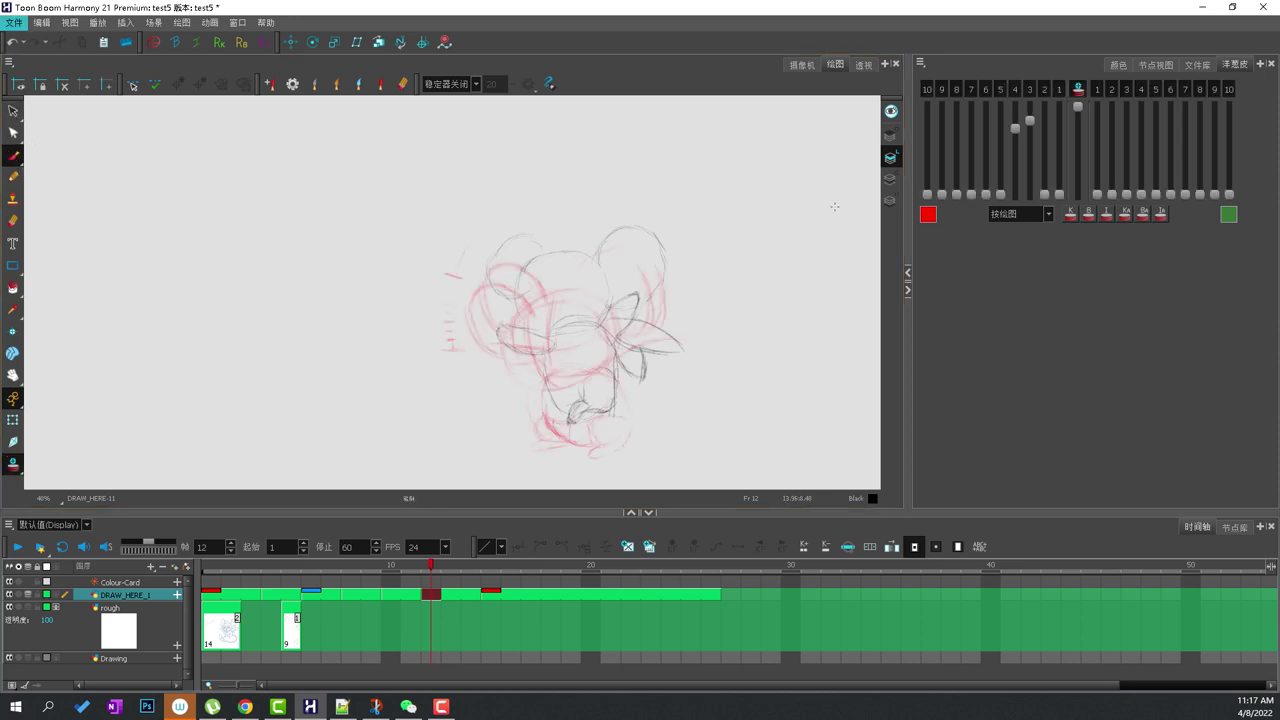
left_click_drag(1016, 131, 1011, 203)
left_click_drag(1099, 195, 1107, 89)
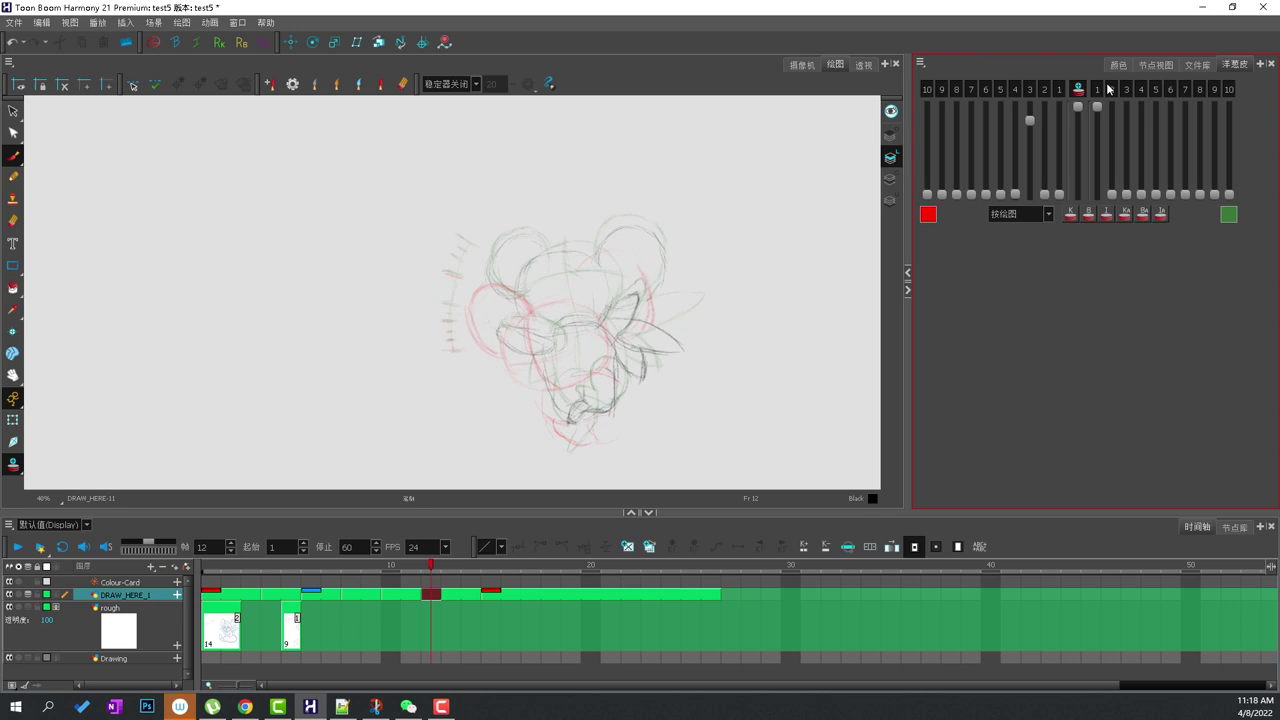
left_click_drag(1031, 122, 1010, 213)
key("2")
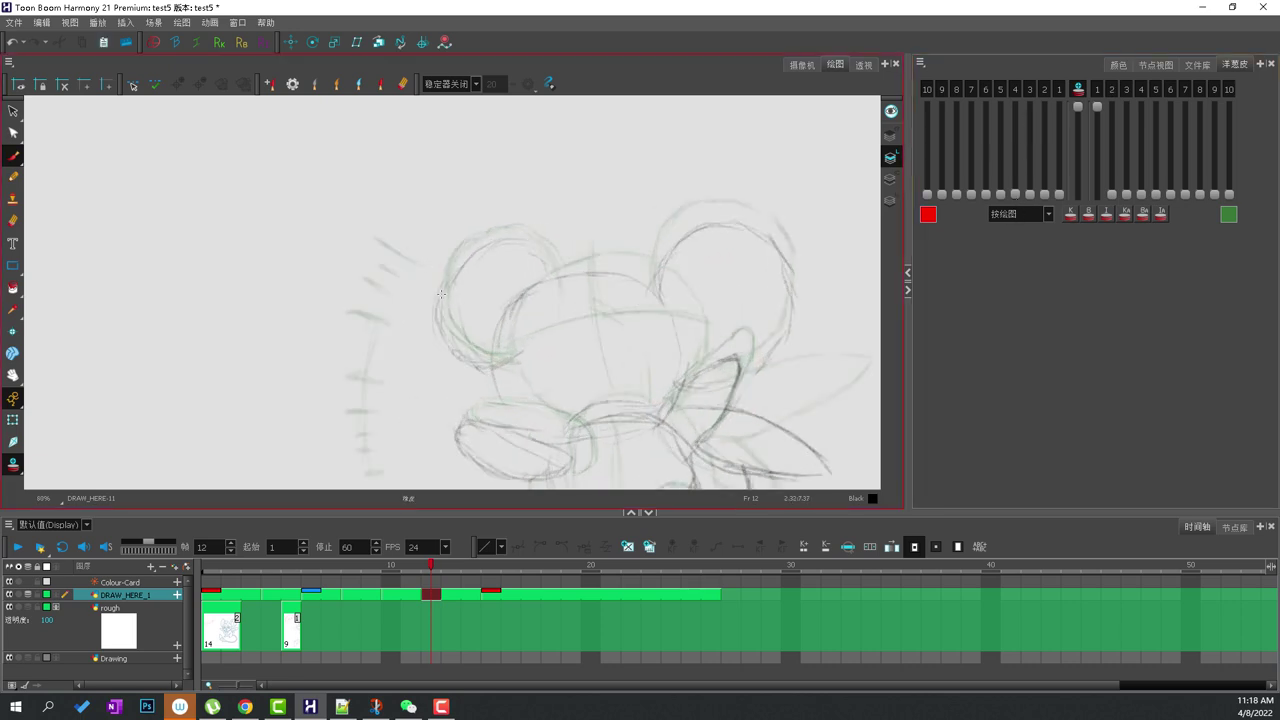
Redraw the outline of the creature's left-hand ear on frame 12 with darker rough strokes.
mouse_move(441, 294)
left_mouse_down()
mouse_move(436, 334)
mouse_move(469, 361)
left_mouse_up()
mouse_move(452, 272)
left_mouse_down()
mouse_move(478, 362)
mouse_move(445, 298)
mouse_move(455, 258)
mouse_move(446, 362)
mouse_move(454, 344)
left_mouse_up()
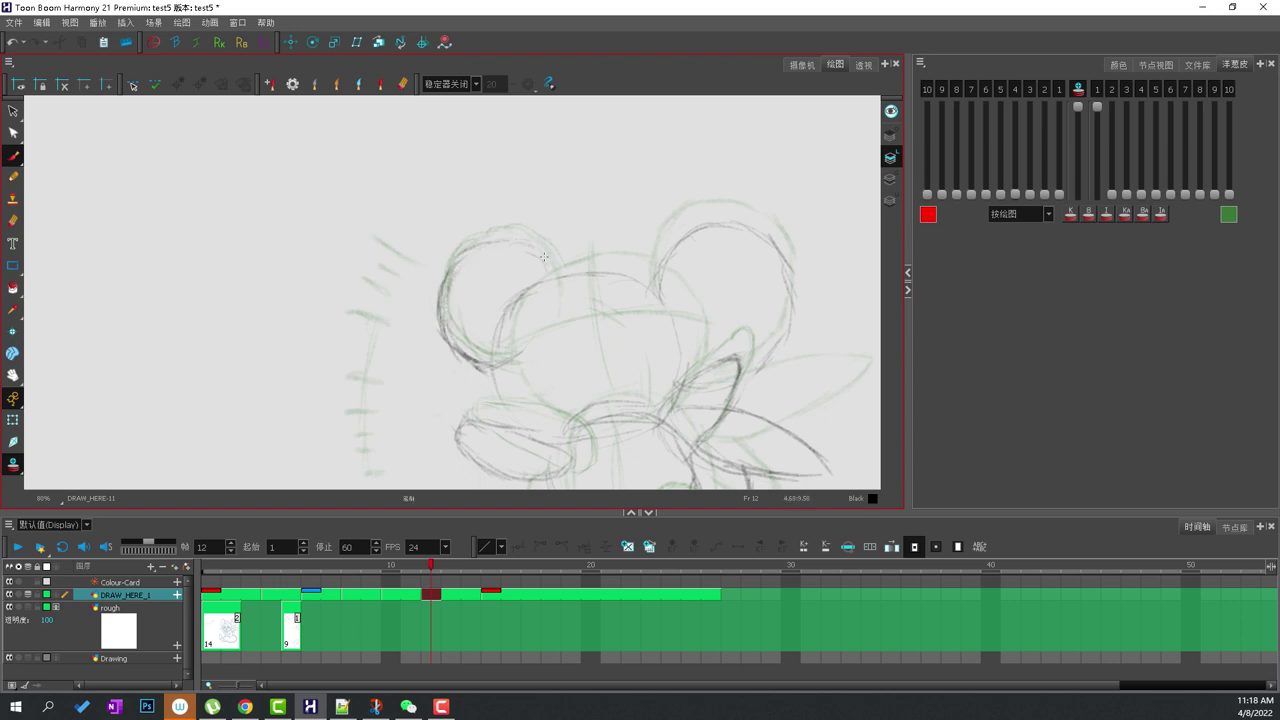
mouse_move(557, 272)
left_mouse_down()
mouse_move(484, 248)
mouse_move(468, 260)
left_mouse_up()
left_click_drag(521, 297, 525, 196)
mouse_move(538, 327)
left_mouse_down()
mouse_move(496, 320)
mouse_move(576, 352)
mouse_move(550, 382)
mouse_move(505, 378)
left_mouse_up()
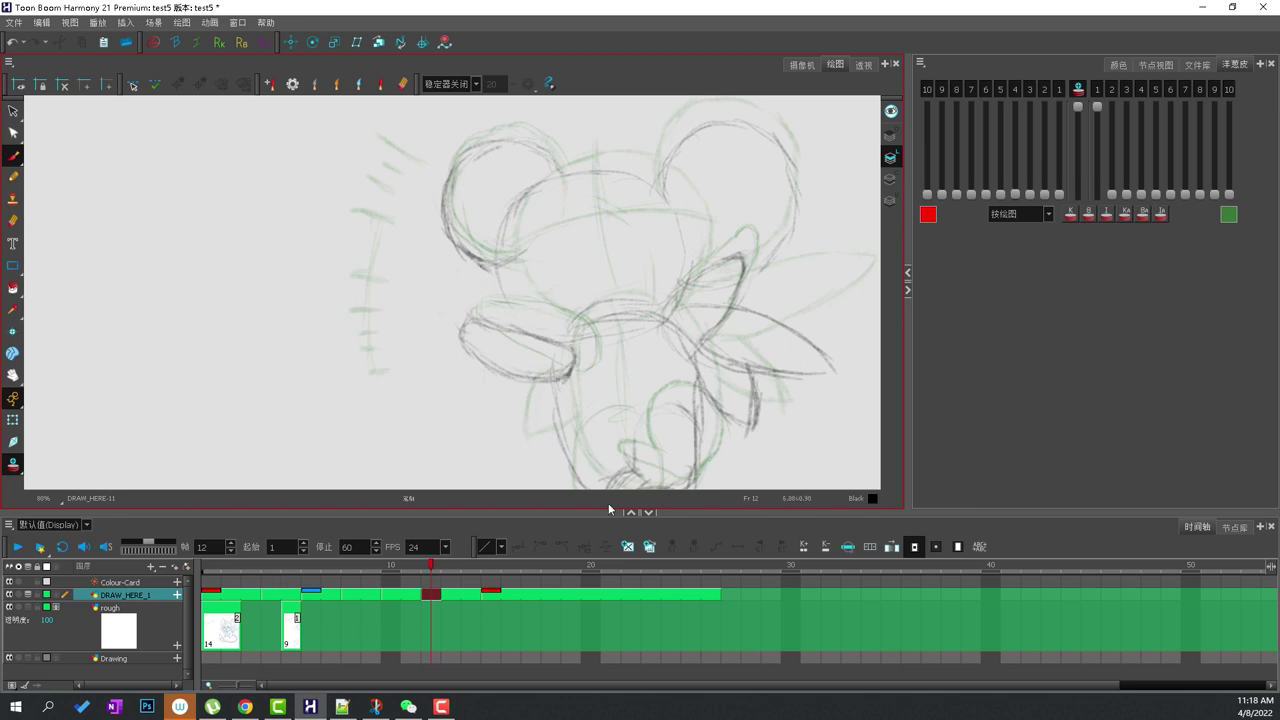
On frame 10, add the previous drawing to the onion skin and rough in the in-between head's round outline.
mouse_move(418, 565)
left_mouse_down()
mouse_move(380, 562)
mouse_move(498, 573)
mouse_move(398, 575)
left_mouse_up()
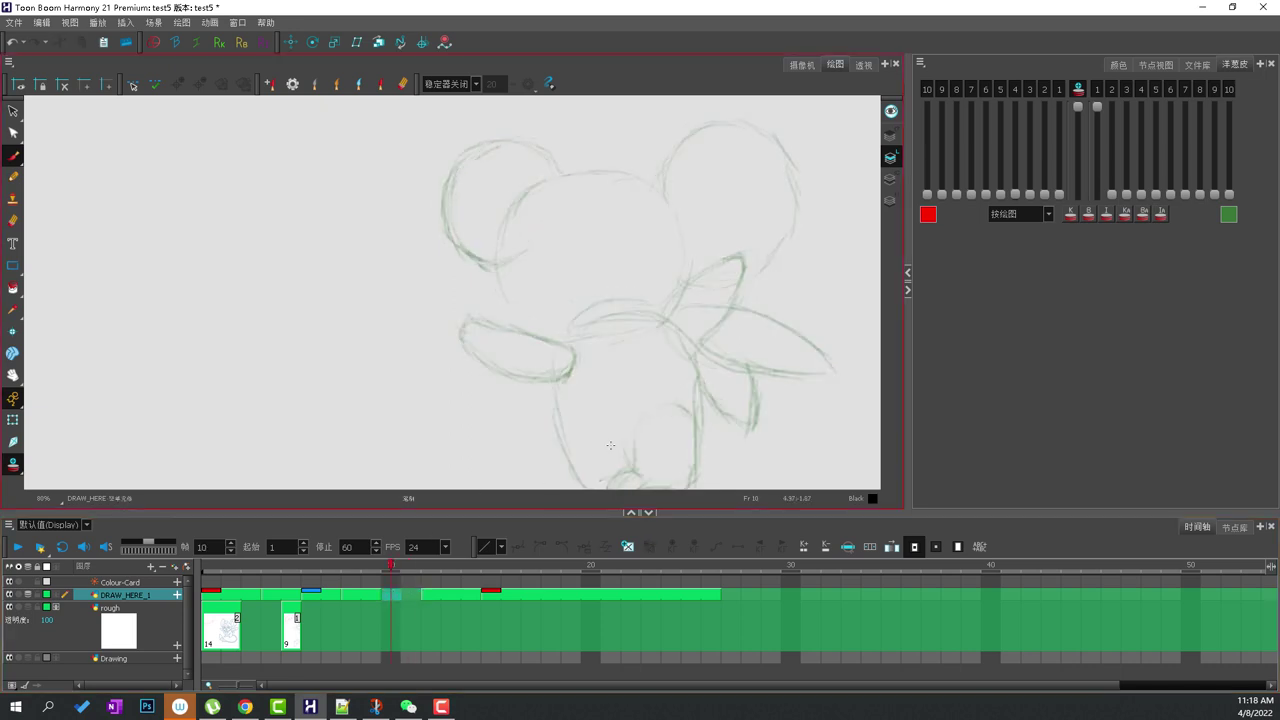
mouse_move(1059, 194)
left_mouse_down()
mouse_move(1062, 123)
mouse_move(1060, 160)
left_mouse_up()
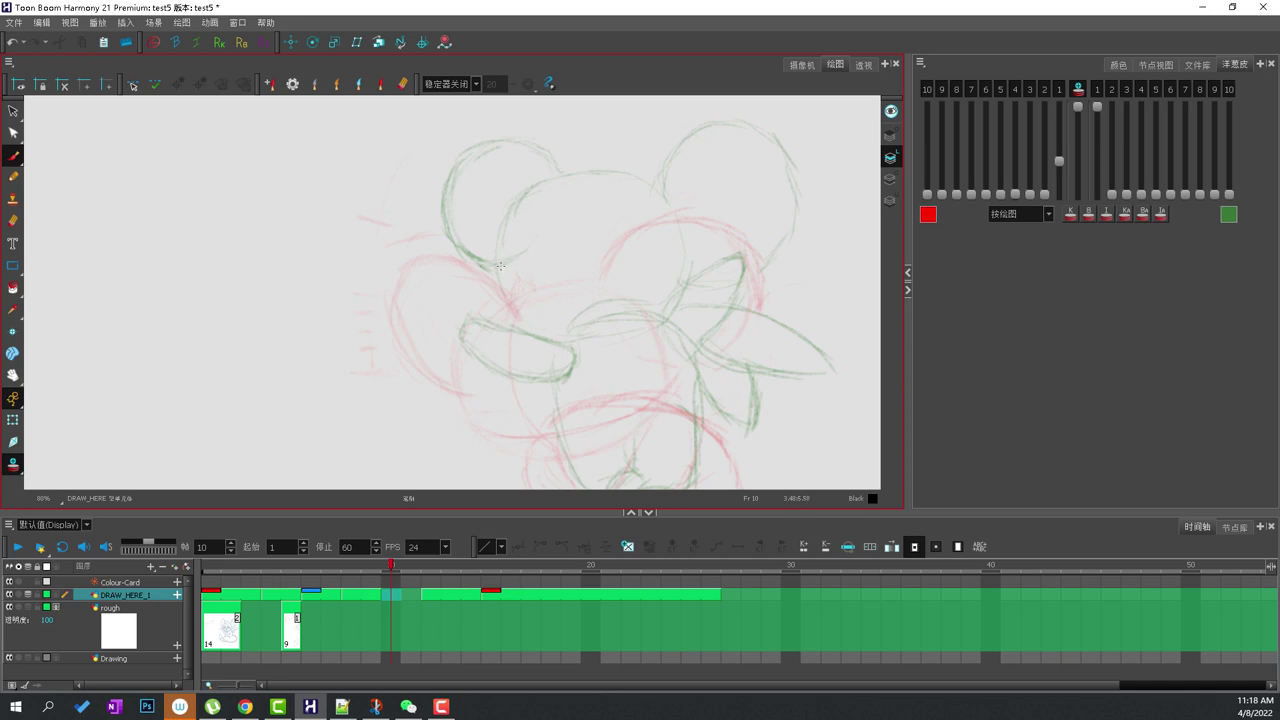
mouse_move(508, 248)
left_mouse_down()
mouse_move(567, 233)
mouse_move(626, 243)
left_mouse_up()
left_click_drag(478, 312, 458, 400)
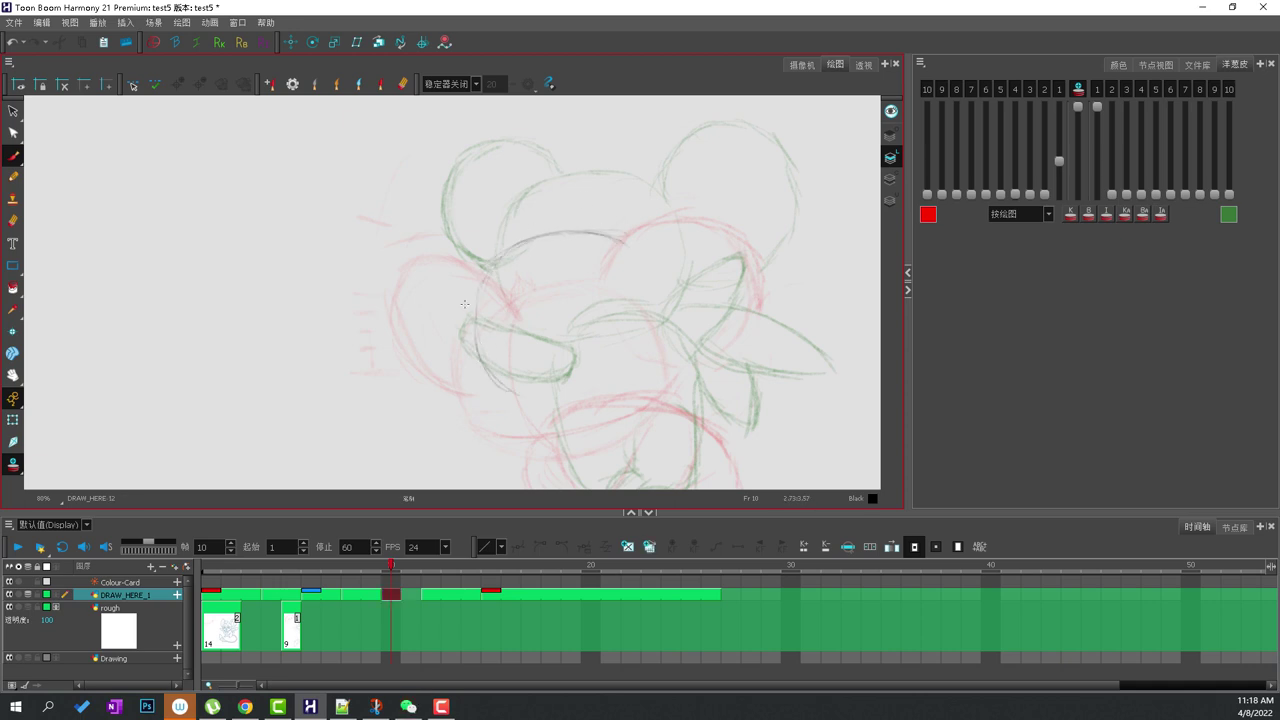
mouse_move(491, 272)
left_mouse_down()
mouse_move(469, 352)
mouse_move(497, 407)
left_mouse_up()
left_click_drag(469, 345, 536, 413)
mouse_move(672, 254)
left_mouse_down()
mouse_move(671, 350)
mouse_move(623, 401)
left_mouse_up()
left_click_drag(660, 354, 606, 406)
left_click_drag(607, 232, 660, 302)
left_click_drag(677, 241, 639, 237)
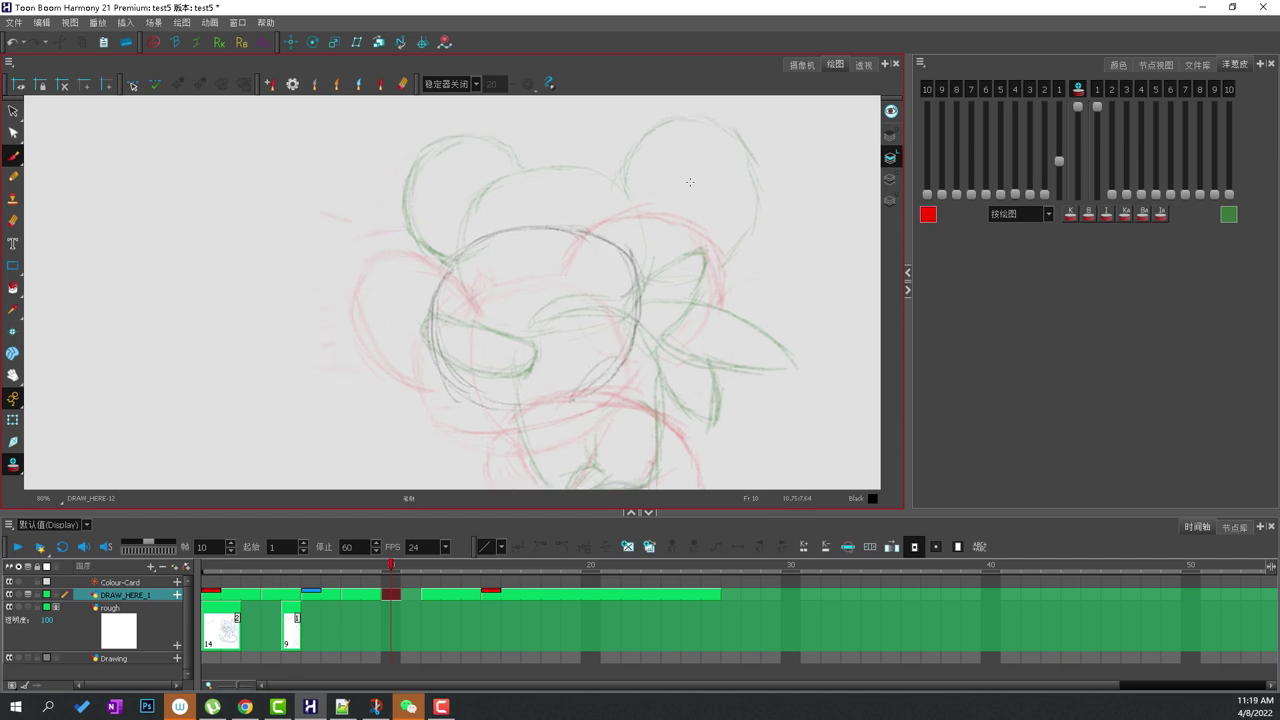
Sketch the first curves of both ears around the head on frame 10.
mouse_move(671, 167)
left_mouse_down()
mouse_move(741, 241)
mouse_move(734, 257)
left_mouse_up()
left_click_drag(374, 211, 454, 258)
mouse_move(658, 365)
left_mouse_down()
mouse_move(600, 260)
mouse_move(580, 150)
left_mouse_up()
left_click_drag(557, 268, 549, 350)
left_click_drag(569, 235, 573, 263)
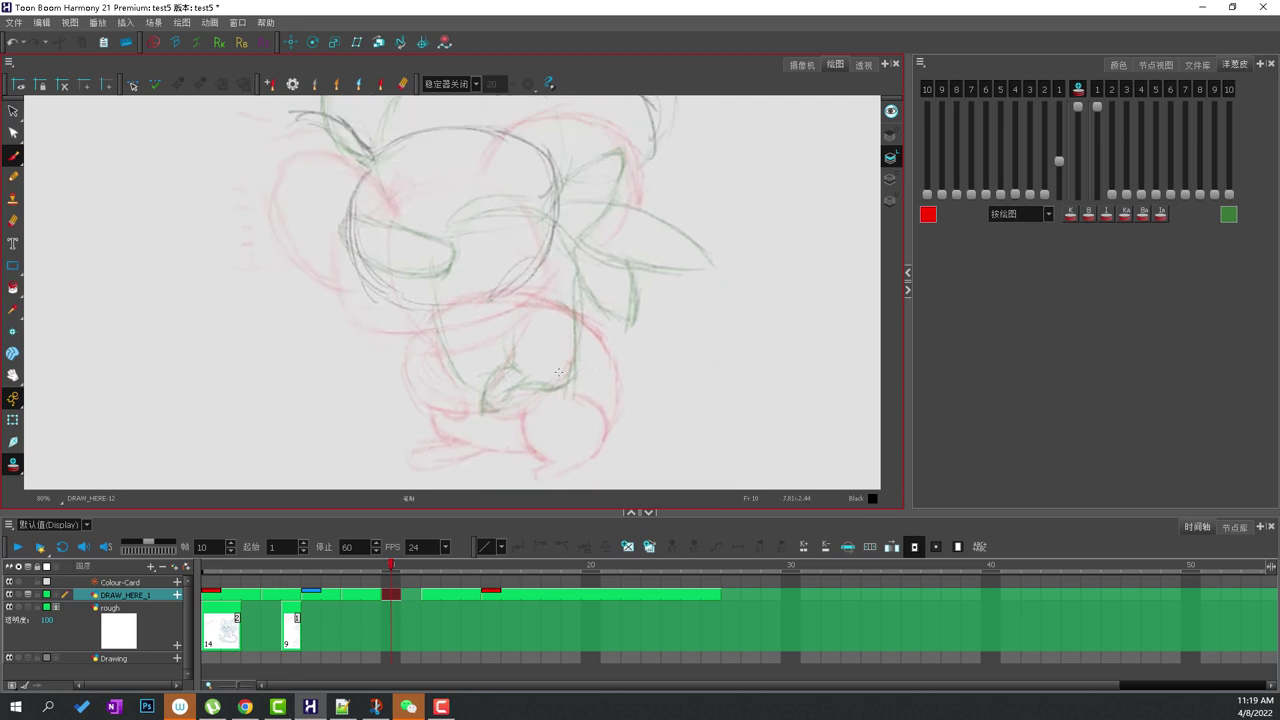
Rough in the sides of both legs below the head on frame 10.
left_click_drag(534, 400, 554, 460)
left_click_drag(580, 376, 595, 454)
left_click_drag(528, 378, 550, 456)
left_click_drag(484, 372, 476, 438)
left_click_drag(466, 350, 440, 432)
left_click_drag(480, 384, 476, 424)
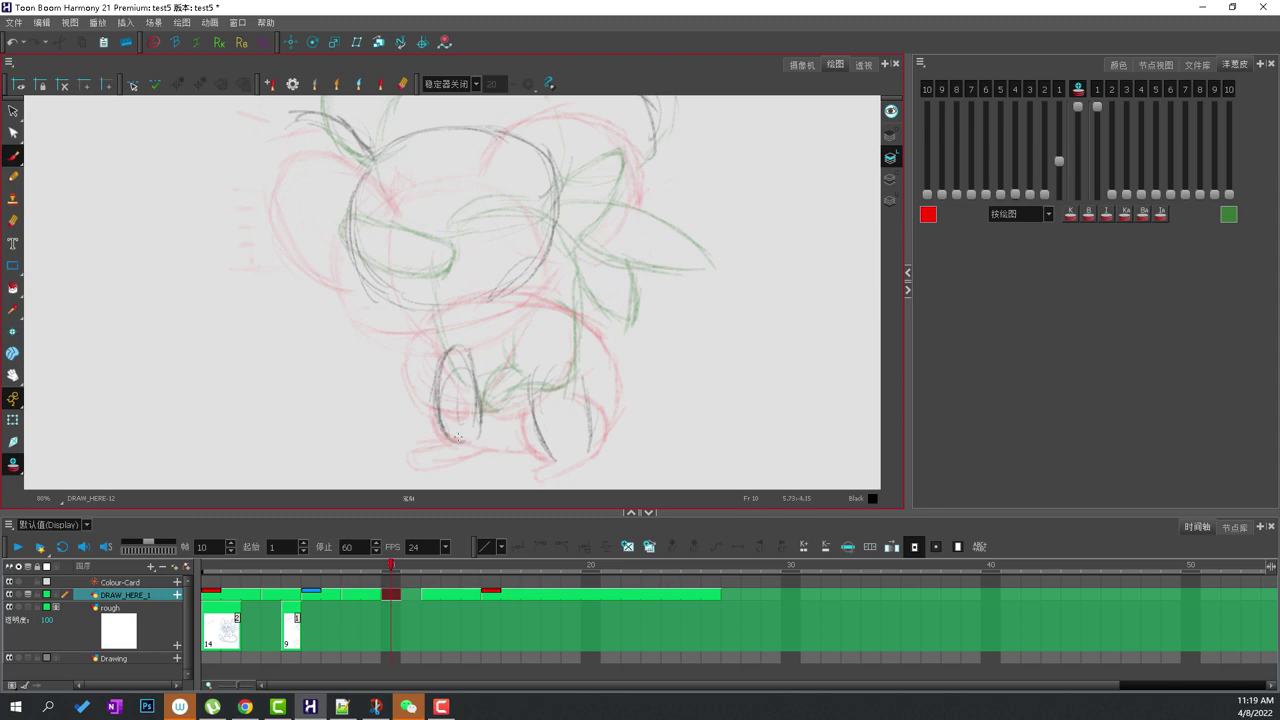